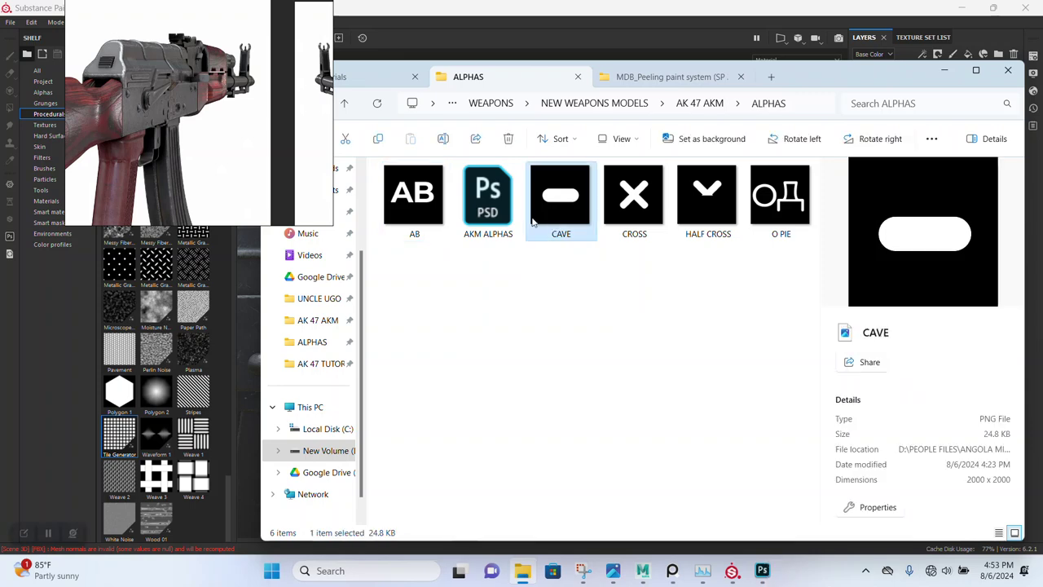
Select the AB, CAVE, CROSS, HALF CROSS and O PIE PNGs and drag them onto Painter's shelf.
{"action": "left_click", "coordinate": [560, 196], "text": "ctrl"}
{"action": "left_click", "coordinate": [634, 195], "text": "ctrl"}
{"action": "left_click", "coordinate": [707, 196], "text": "ctrl"}
{"action": "left_click", "coordinate": [780, 200], "text": "ctrl"}
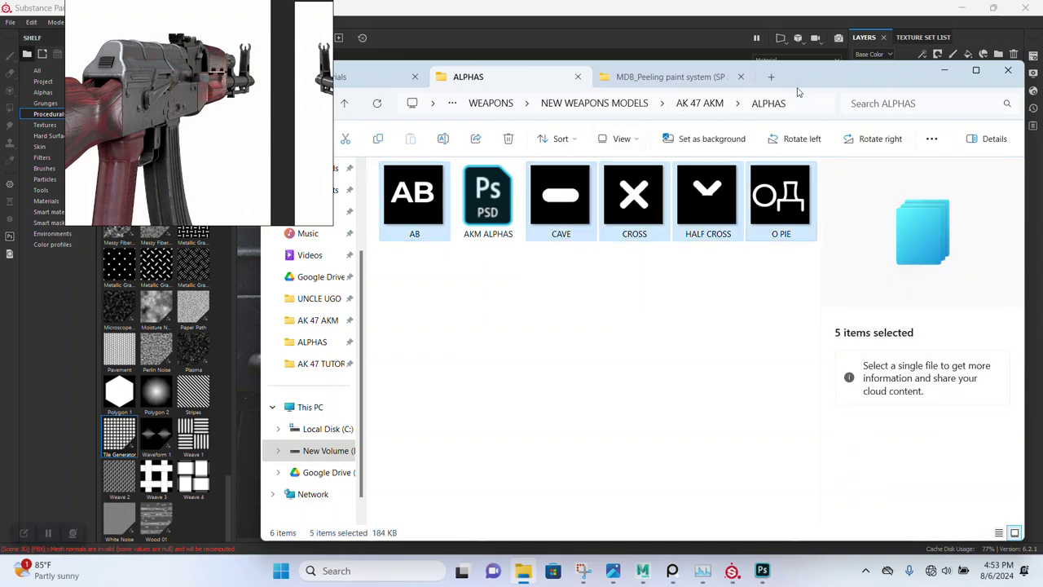
{"action": "left_click_drag", "start_coordinate": [811, 82], "coordinate": [864, 77]}
{"action": "left_click_drag", "start_coordinate": [680, 204], "coordinate": [150, 352]}
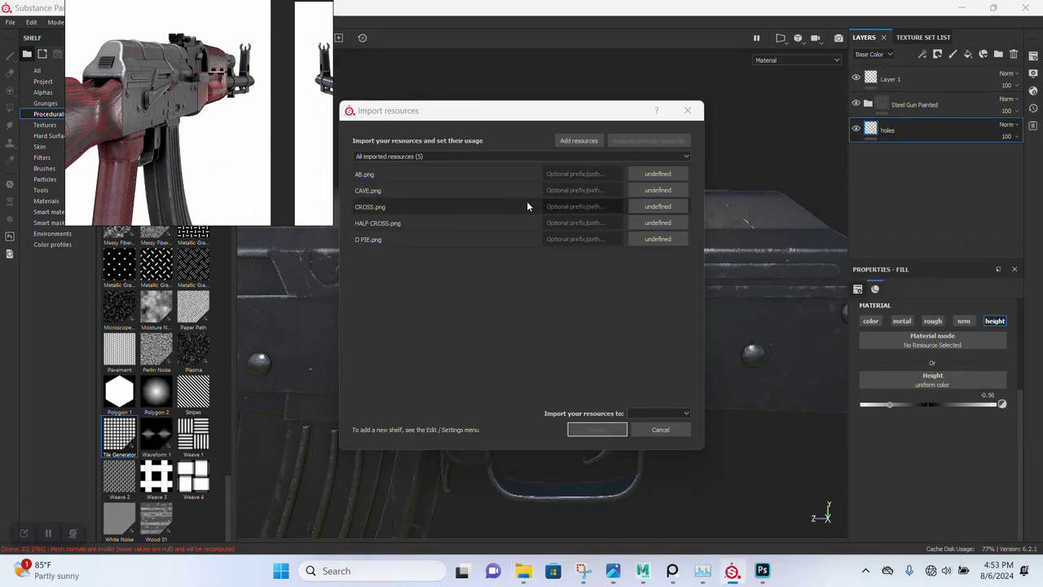
Set the usage of all five stamp images (AB, CAVE, CROSS, HALF CROSS, O PIE) to alpha.
{"action": "left_click", "coordinate": [657, 174]}
{"action": "left_click", "coordinate": [678, 175]}
{"action": "left_click", "coordinate": [656, 190]}
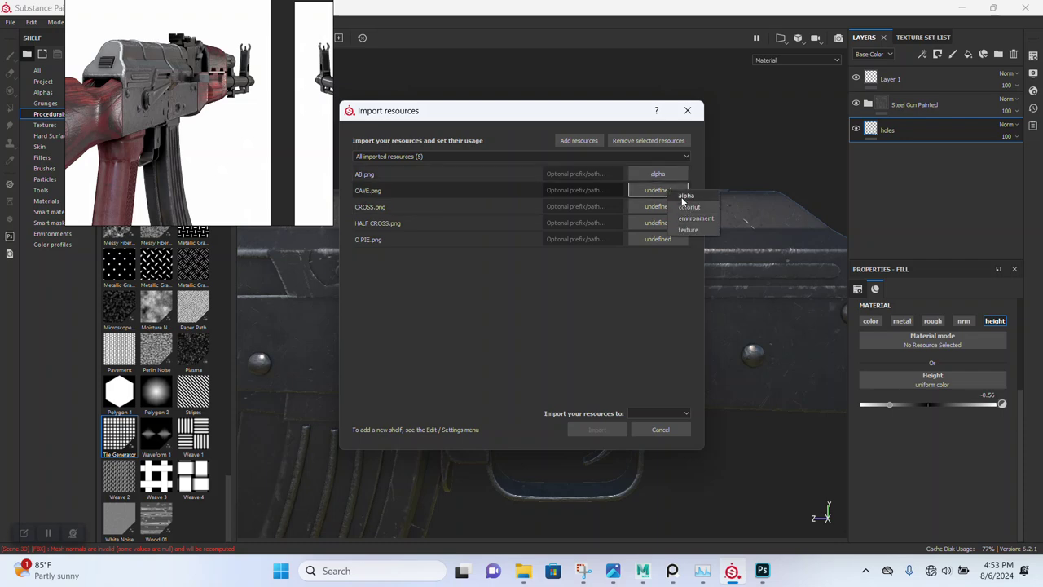
{"action": "left_click", "coordinate": [686, 195]}
{"action": "left_click", "coordinate": [681, 206]}
{"action": "left_click", "coordinate": [685, 211]}
{"action": "left_click", "coordinate": [682, 223]}
{"action": "left_click", "coordinate": [683, 225]}
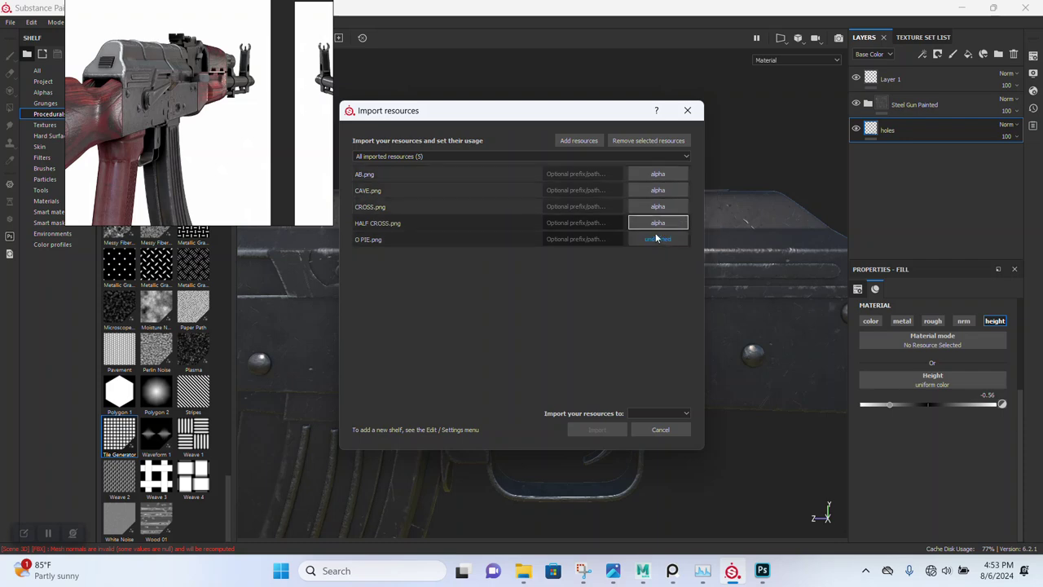
{"action": "left_click", "coordinate": [666, 238]}
{"action": "left_click", "coordinate": [686, 242]}
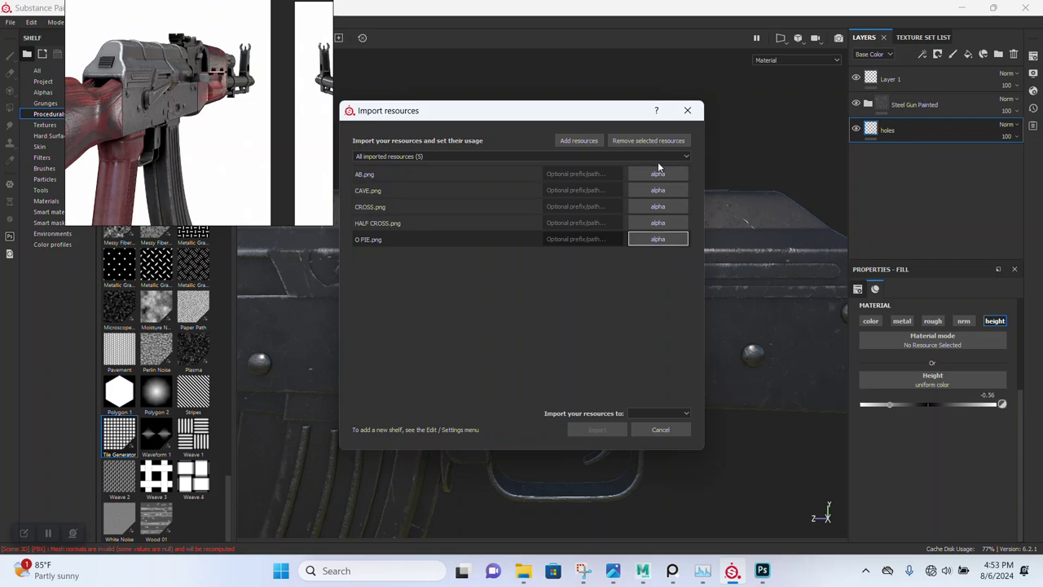
Import the five alphas into the AKM project.
{"action": "left_click", "coordinate": [646, 414]}
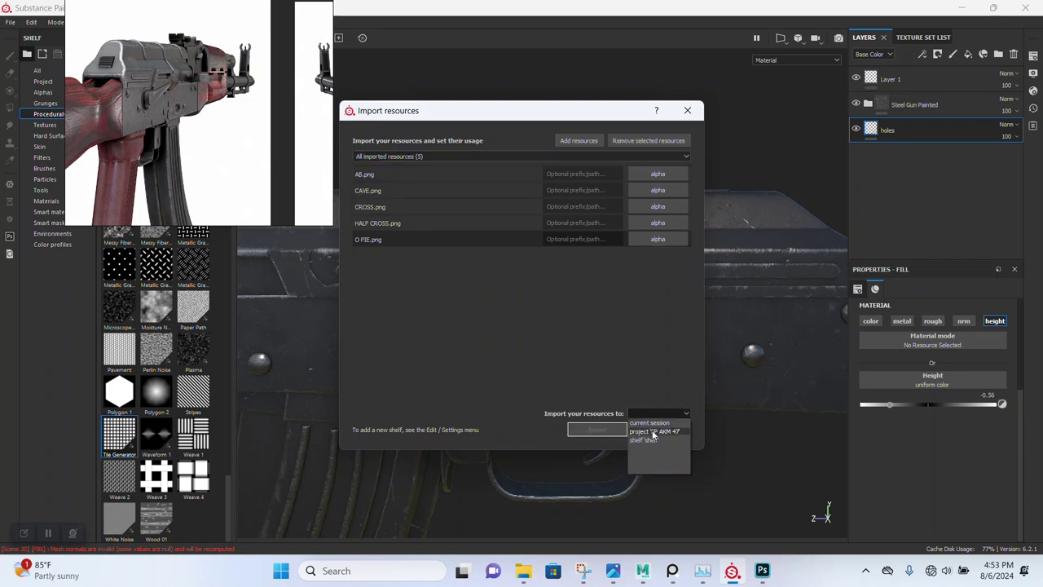
{"action": "left_click", "coordinate": [654, 440]}
{"action": "left_click", "coordinate": [598, 427]}
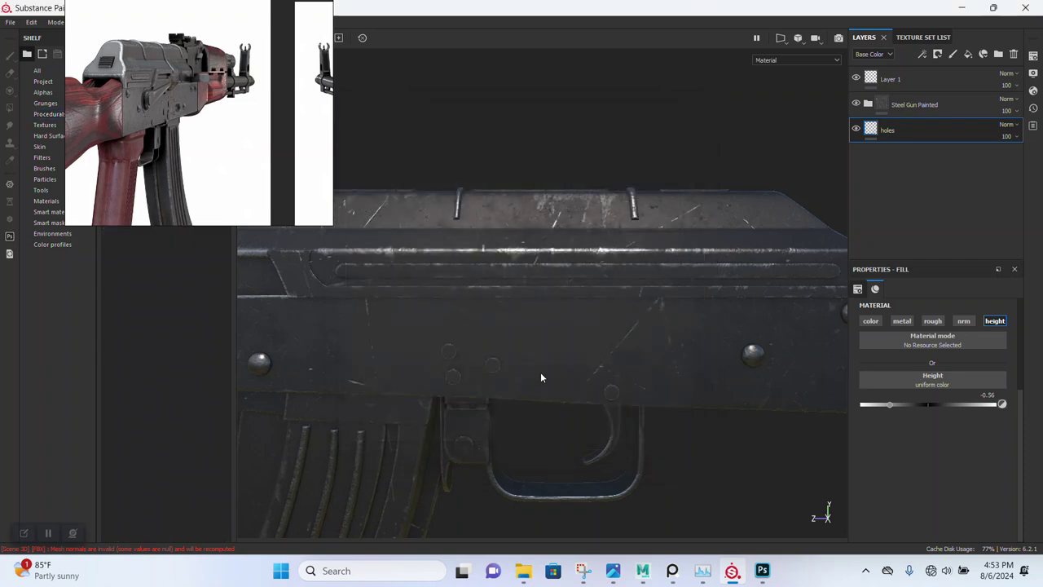
Move the reference image window off the shelf and switch to Photoshop.
{"action": "left_click_drag", "start_coordinate": [168, 117], "coordinate": [274, 208]}
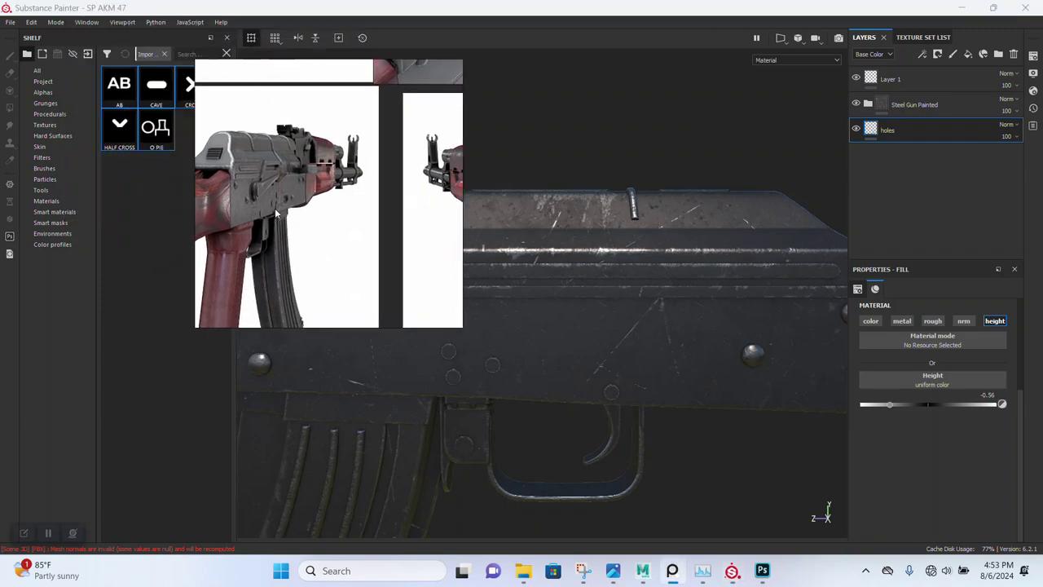
{"action": "scroll", "coordinate": [261, 208], "scroll_direction": "up", "scroll_amount": 2}
{"action": "scroll", "coordinate": [259, 209], "scroll_direction": "up", "scroll_amount": 2}
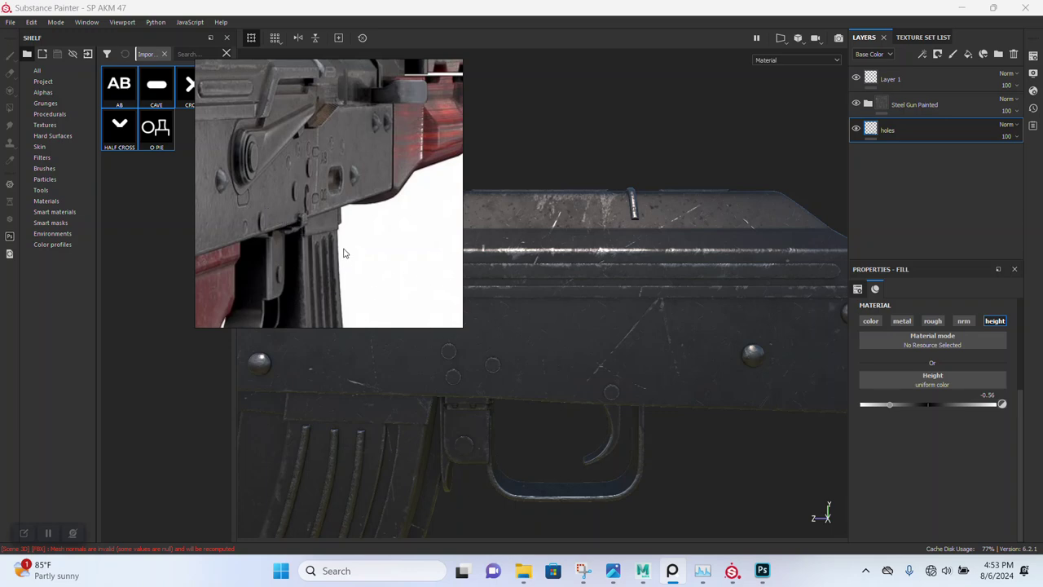
{"action": "left_click_drag", "start_coordinate": [341, 248], "coordinate": [329, 246]}
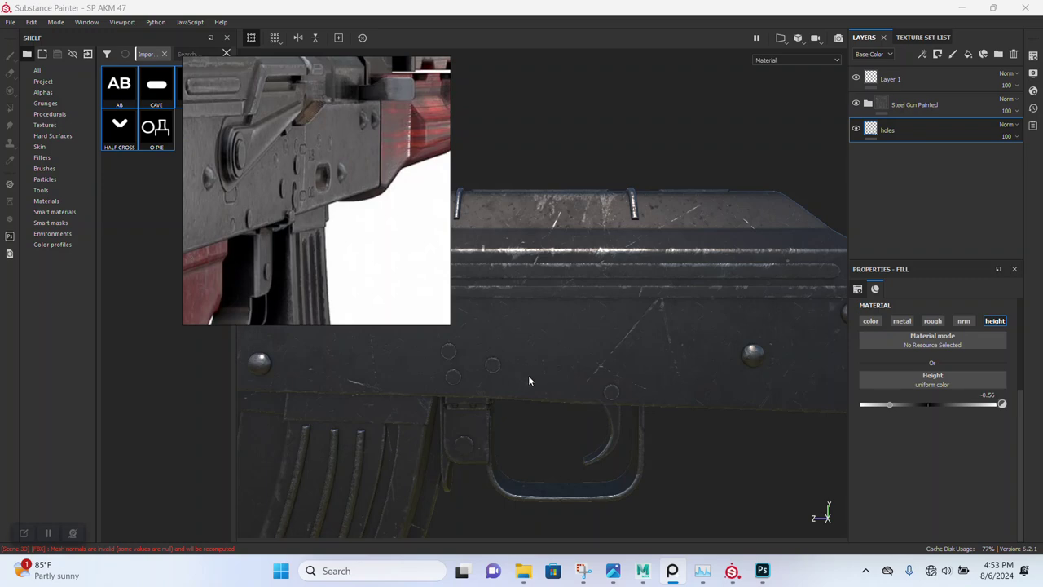
{"action": "left_click", "coordinate": [762, 571]}
Hide the other layers, show only Group 1 copy 3 and select its Rectangle 1 copy shape.
{"action": "left_click_drag", "start_coordinate": [250, 239], "coordinate": [232, 239]}
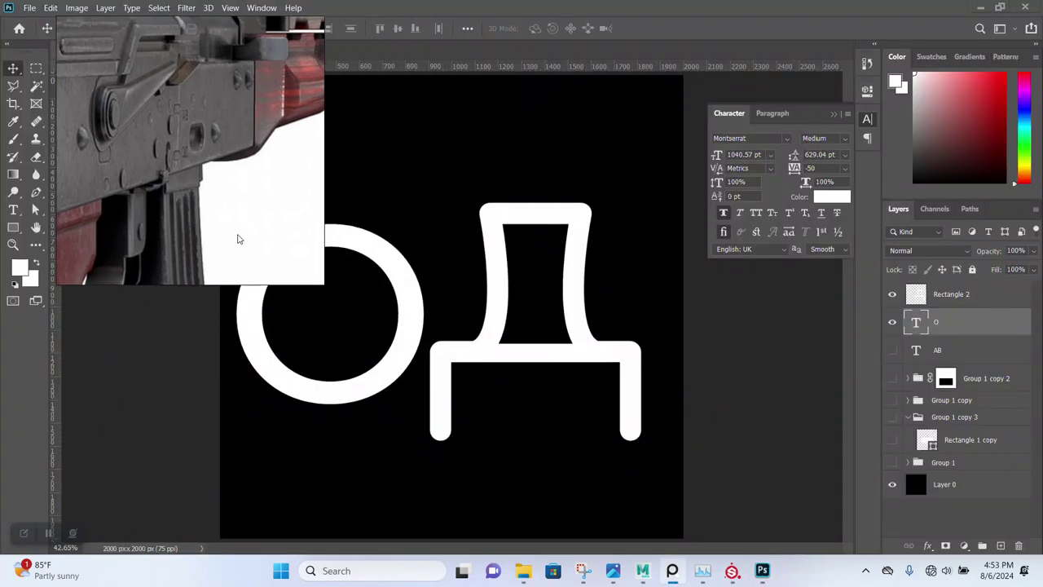
{"action": "left_click_drag", "start_coordinate": [892, 295], "coordinate": [895, 397]}
{"action": "left_click", "coordinate": [894, 400]}
{"action": "left_click", "coordinate": [894, 400]}
{"action": "left_click", "coordinate": [894, 379]}
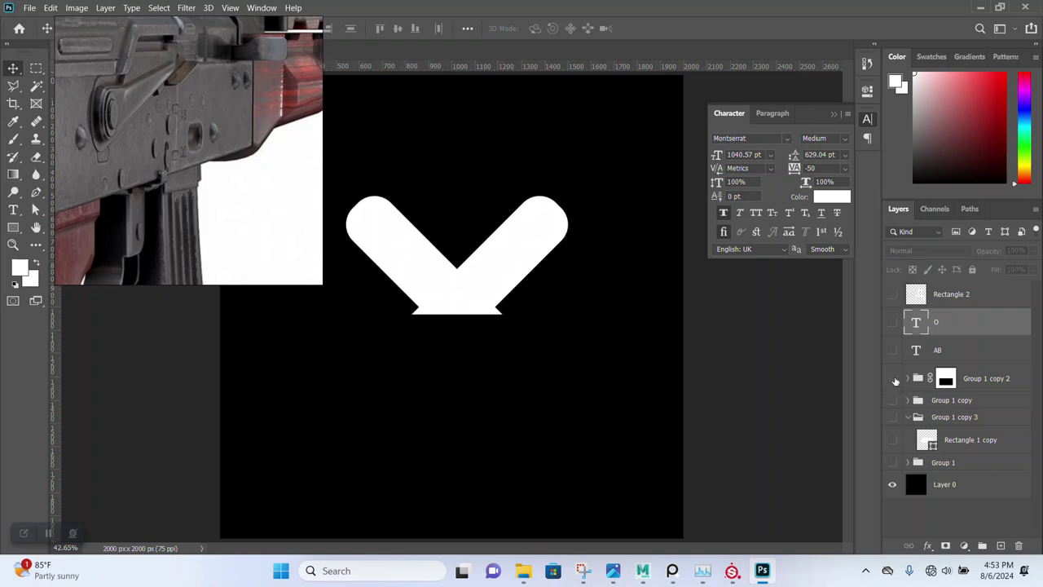
{"action": "left_click", "coordinate": [895, 379]}
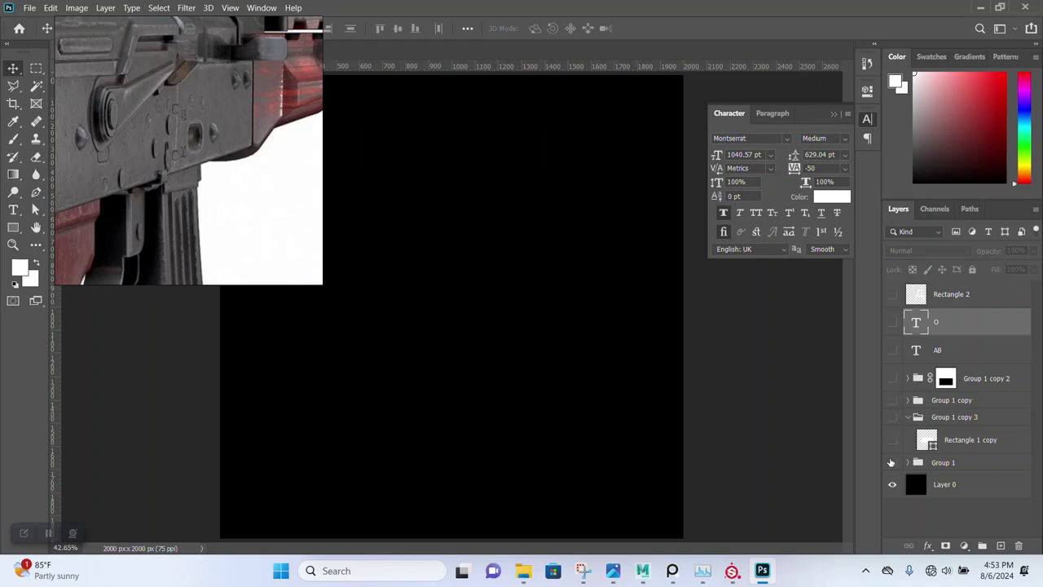
{"action": "left_click", "coordinate": [891, 462]}
{"action": "left_click", "coordinate": [891, 462]}
{"action": "left_click", "coordinate": [893, 441]}
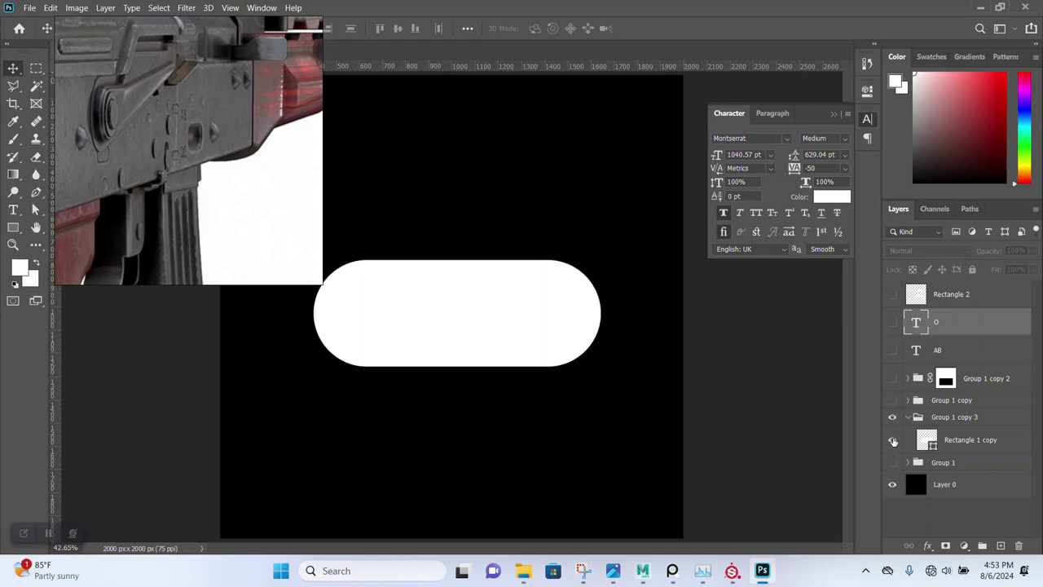
{"action": "left_click", "coordinate": [968, 446]}
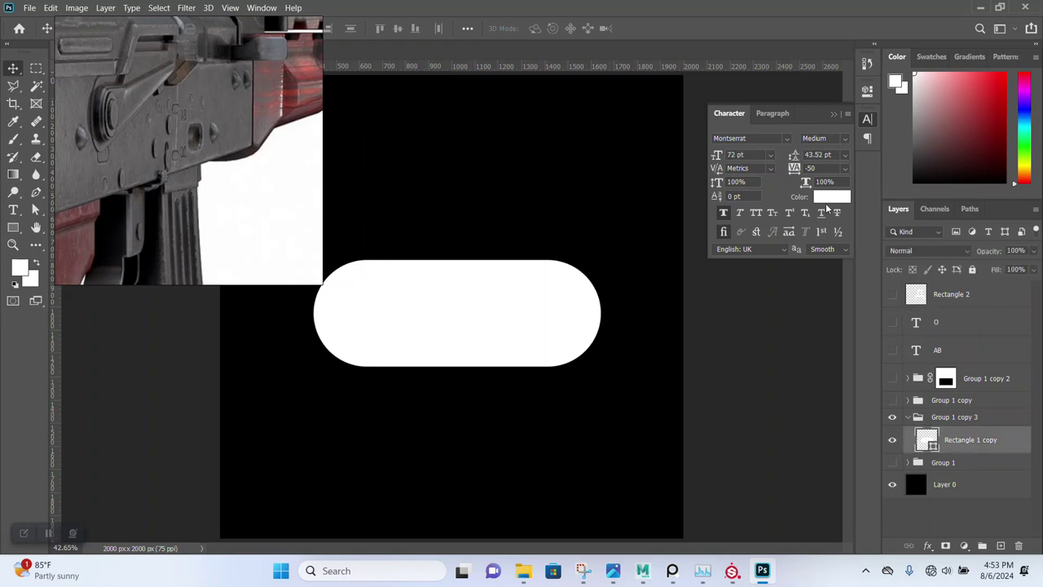
Give the rounded rectangle no fill and a white stroke.
{"action": "left_click", "coordinate": [867, 90]}
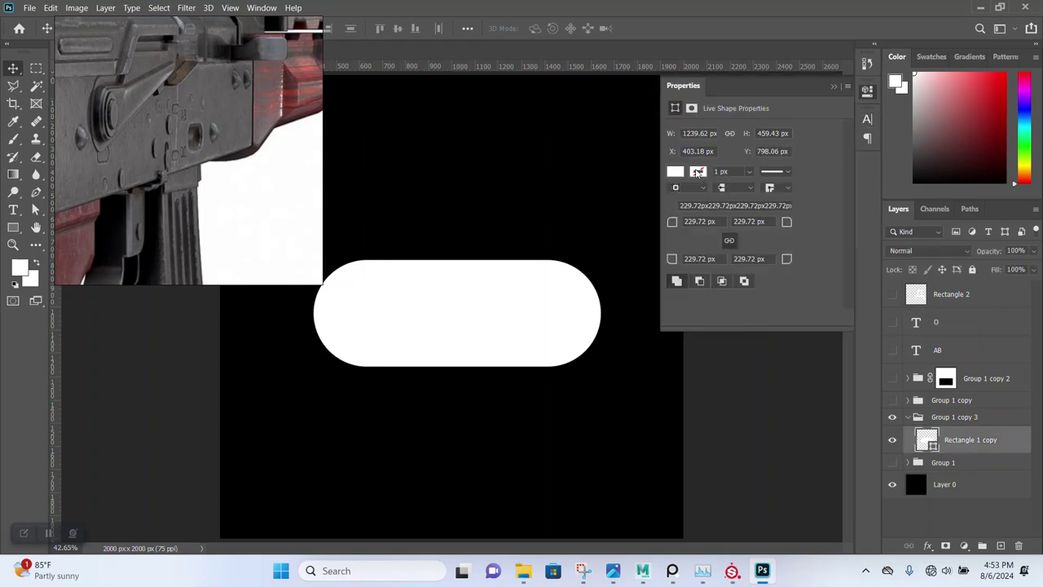
{"action": "left_click", "coordinate": [678, 172]}
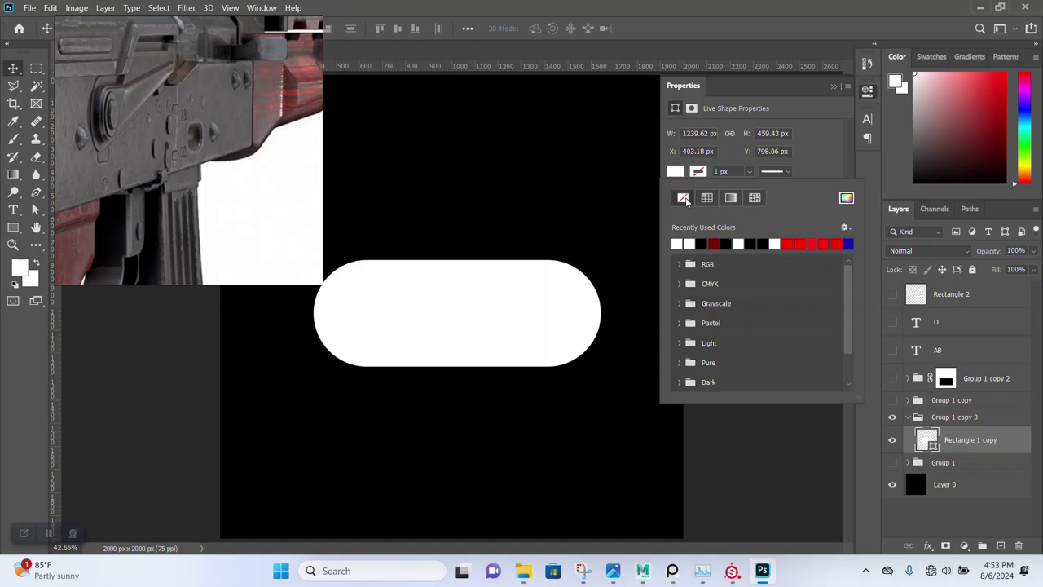
{"action": "left_click", "coordinate": [683, 197]}
{"action": "left_click", "coordinate": [731, 163]}
{"action": "left_click", "coordinate": [698, 173]}
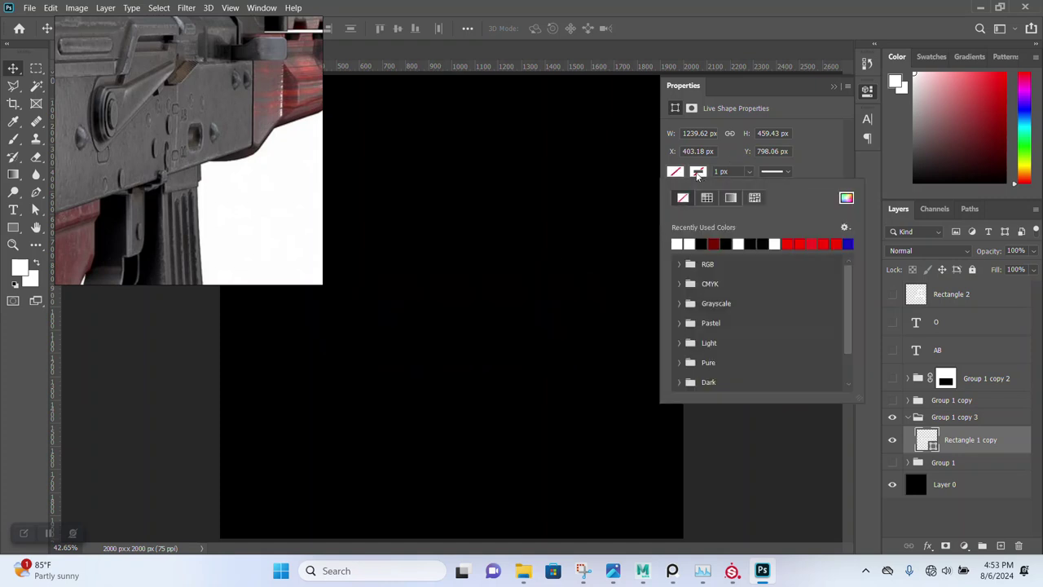
{"action": "left_click", "coordinate": [688, 244]}
{"action": "left_click", "coordinate": [749, 172]}
Thicken the rounded rectangle's outline to 28.64 px.
{"action": "left_click", "coordinate": [749, 171]}
{"action": "left_click_drag", "start_coordinate": [754, 187], "coordinate": [764, 189]}
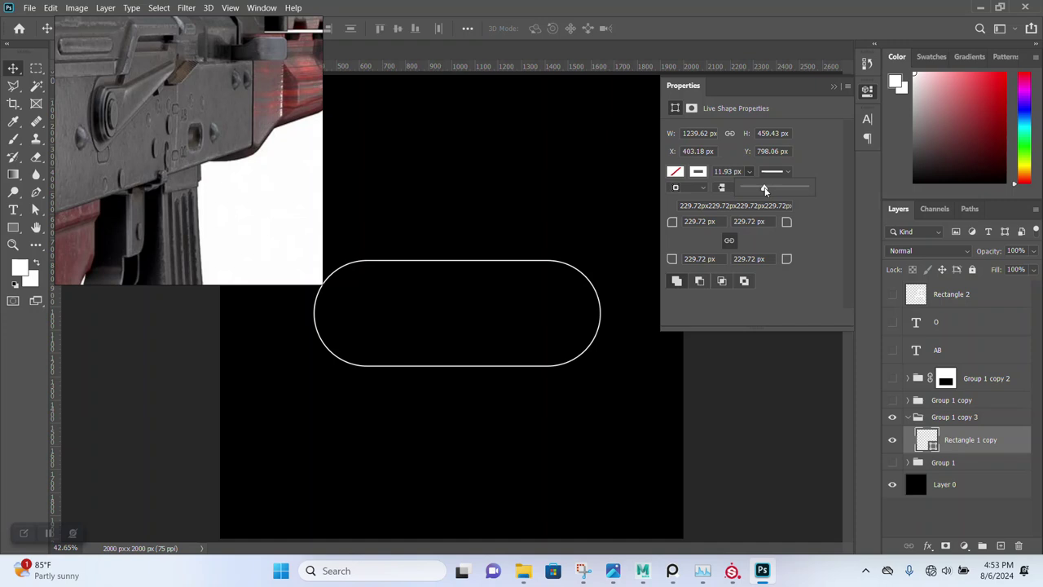
{"action": "left_click_drag", "start_coordinate": [764, 189], "coordinate": [776, 190]}
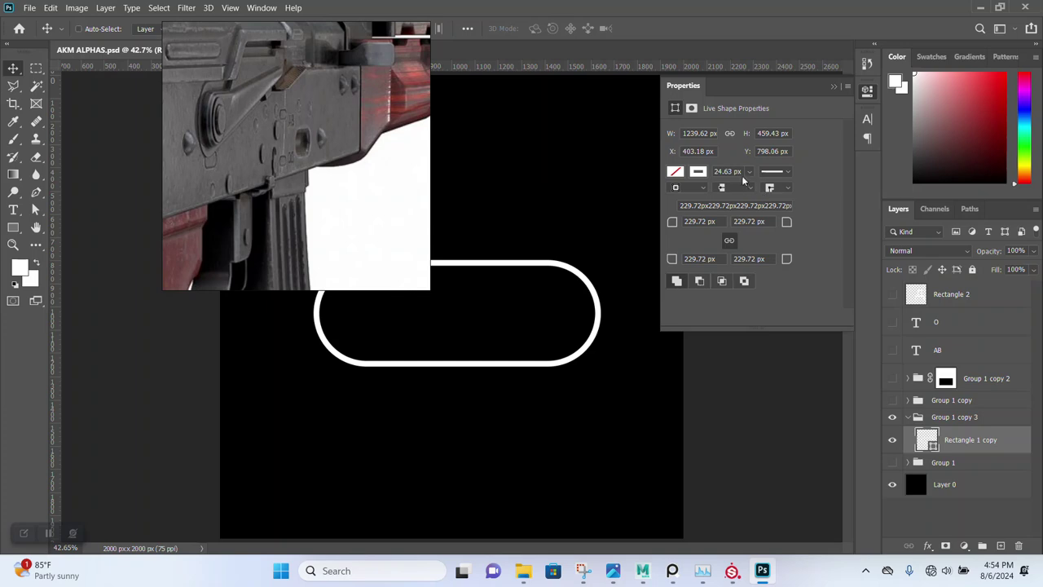
{"action": "left_click_drag", "start_coordinate": [748, 177], "coordinate": [763, 189]}
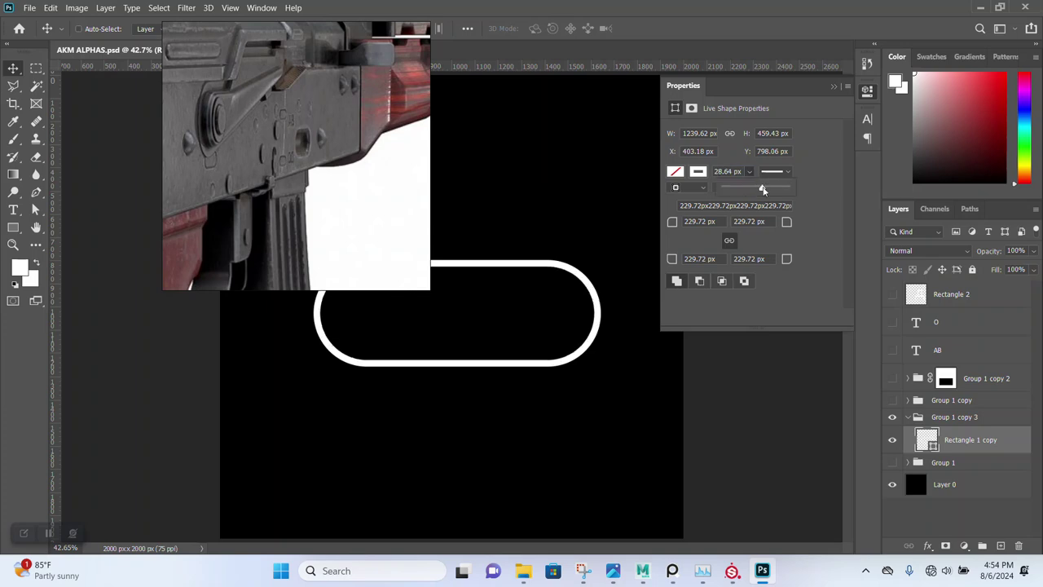
{"action": "left_click", "coordinate": [30, 7]}
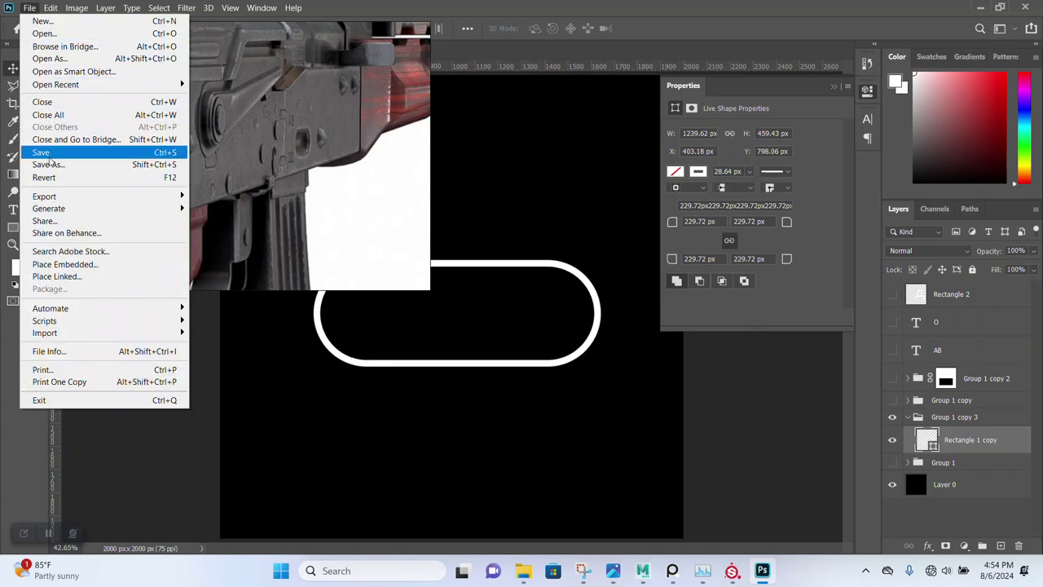
Save the outlined slot as a PNG named 'CAVE stroke'.
{"action": "left_click", "coordinate": [49, 165]}
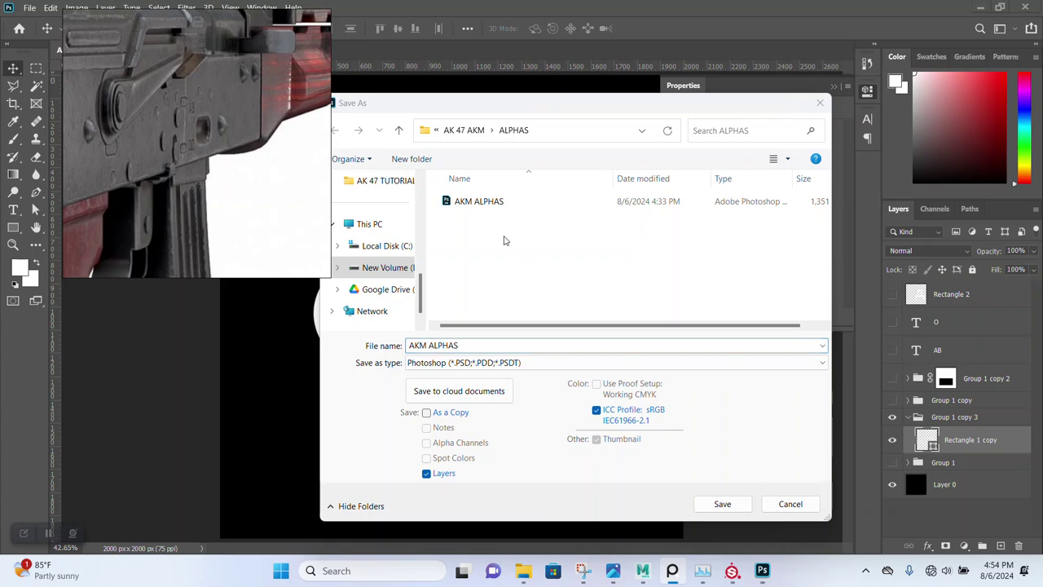
{"action": "left_click", "coordinate": [464, 363]}
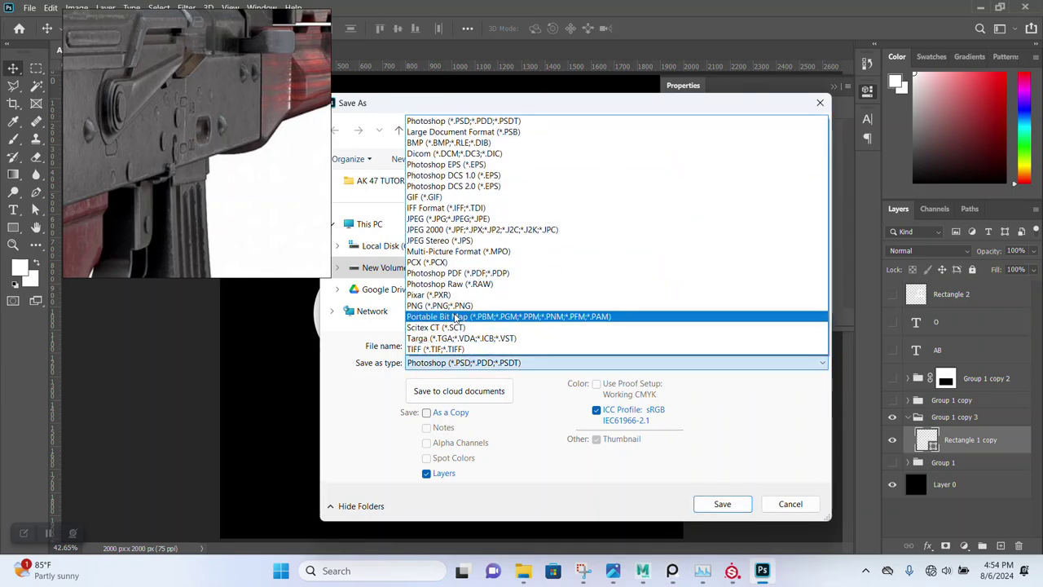
{"action": "left_click", "coordinate": [453, 306]}
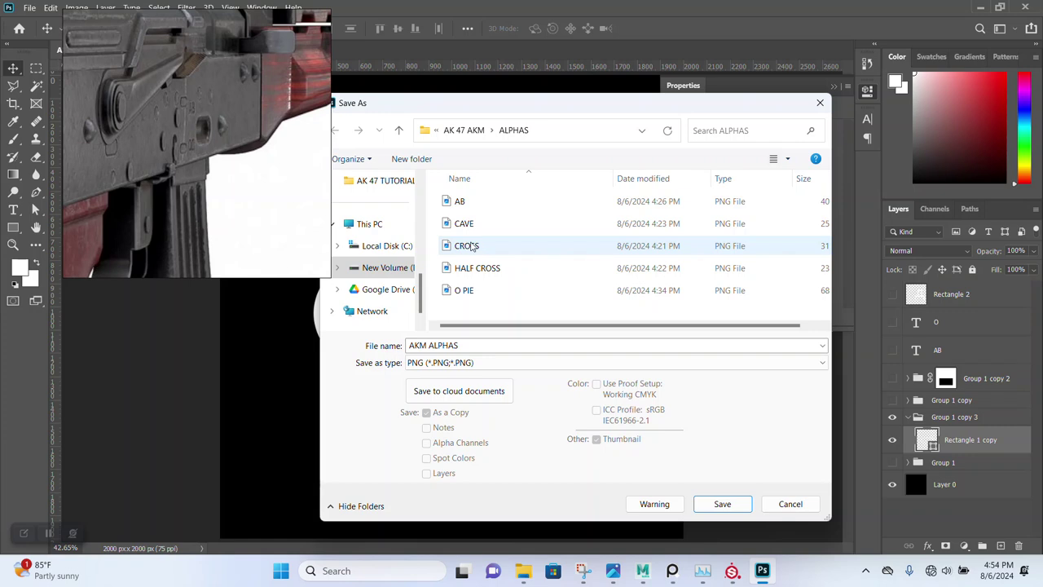
{"action": "left_click", "coordinate": [466, 224]}
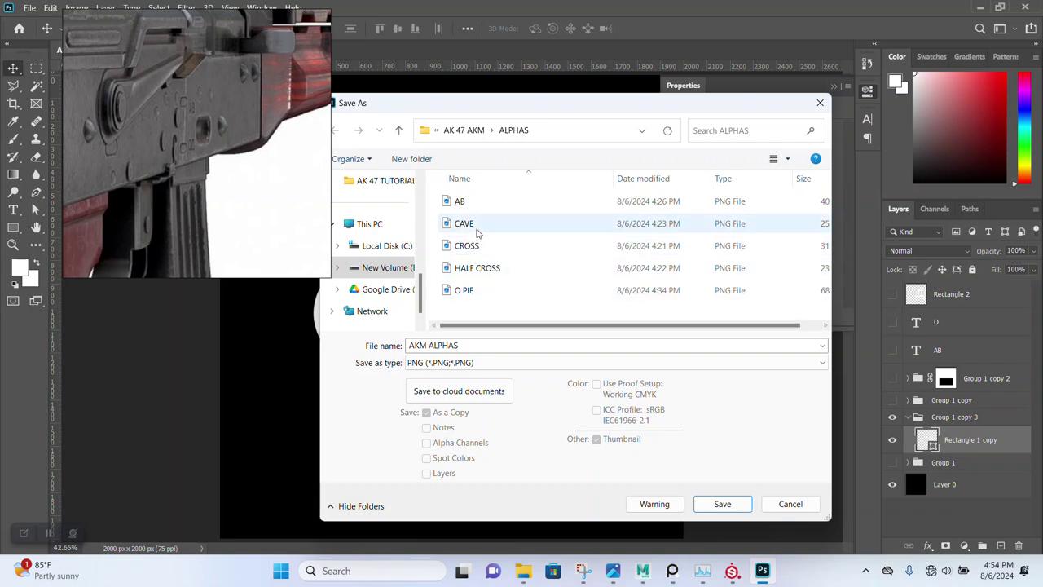
{"action": "double_click", "coordinate": [411, 345]}
{"action": "left_click", "coordinate": [412, 345]}
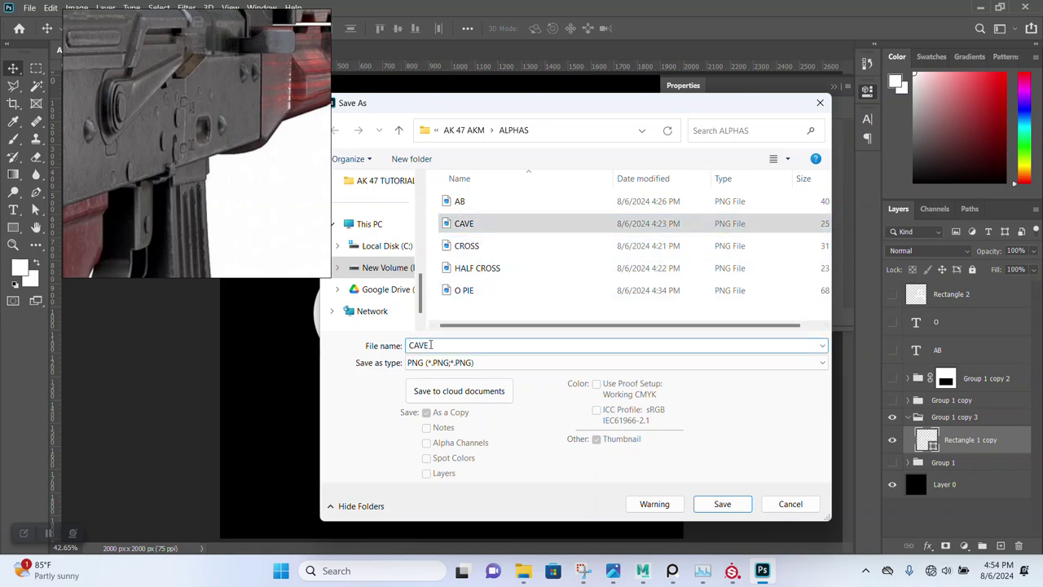
{"action": "type", "text": " stroke"}
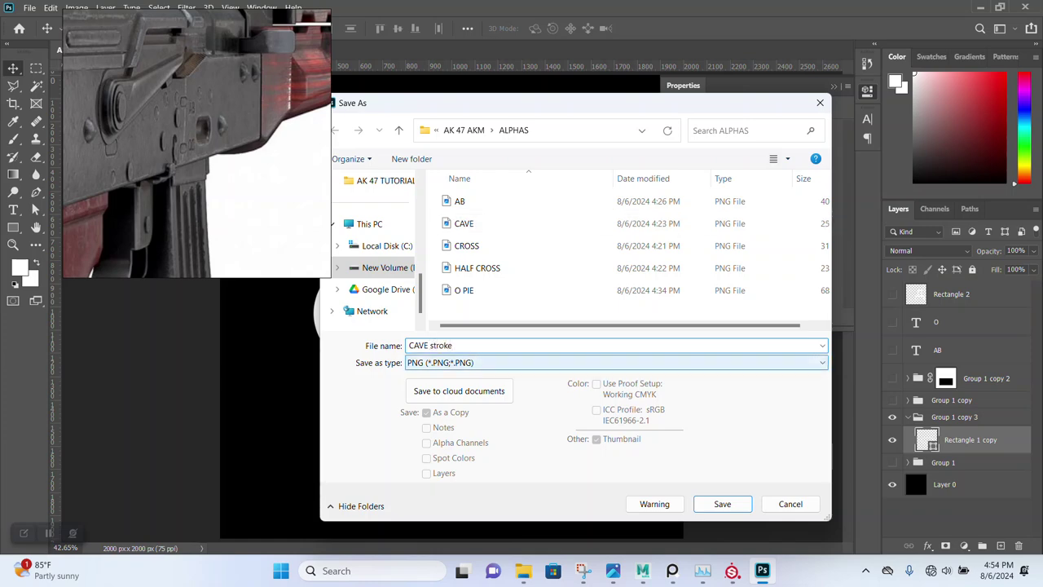
{"action": "key", "text": "BackSpace"}
{"action": "key", "text": "Return"}
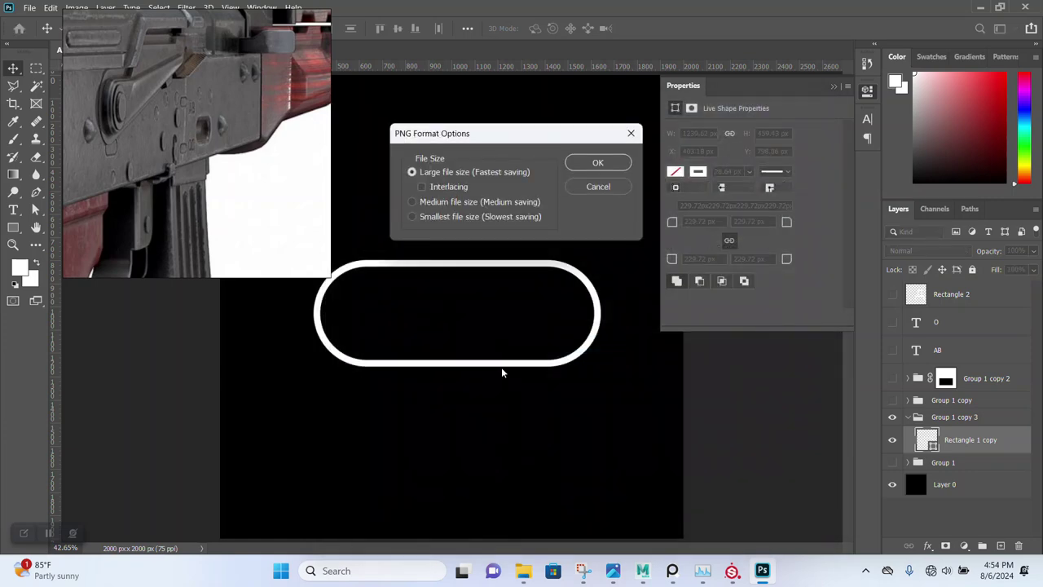
{"action": "left_click", "coordinate": [595, 163]}
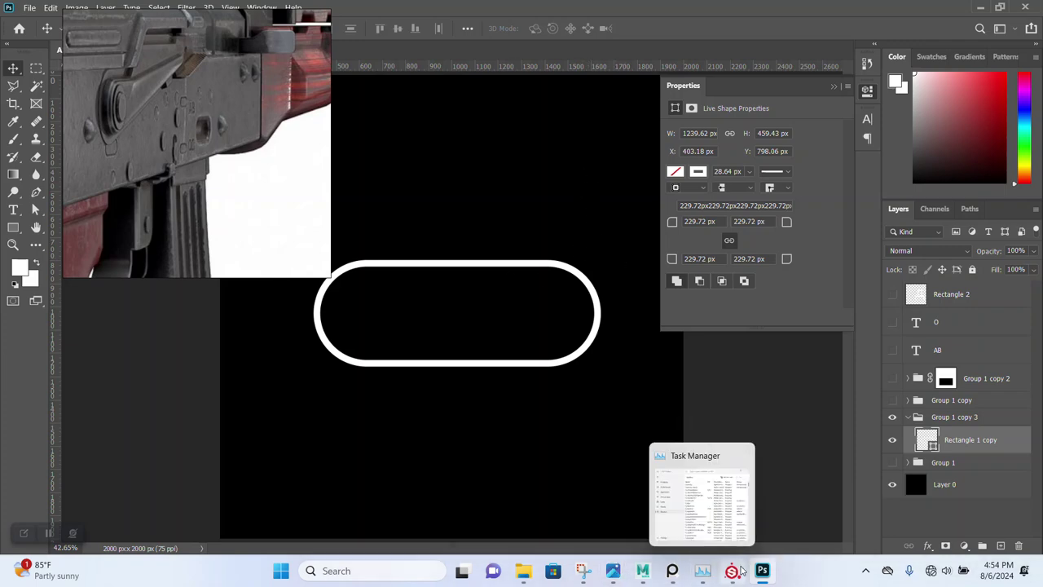
Drag CAVE STROKE from the ALPHAS folder onto Substance Painter's shelf.
{"action": "key", "text": "alt+Tab"}
{"action": "left_click", "coordinate": [523, 571]}
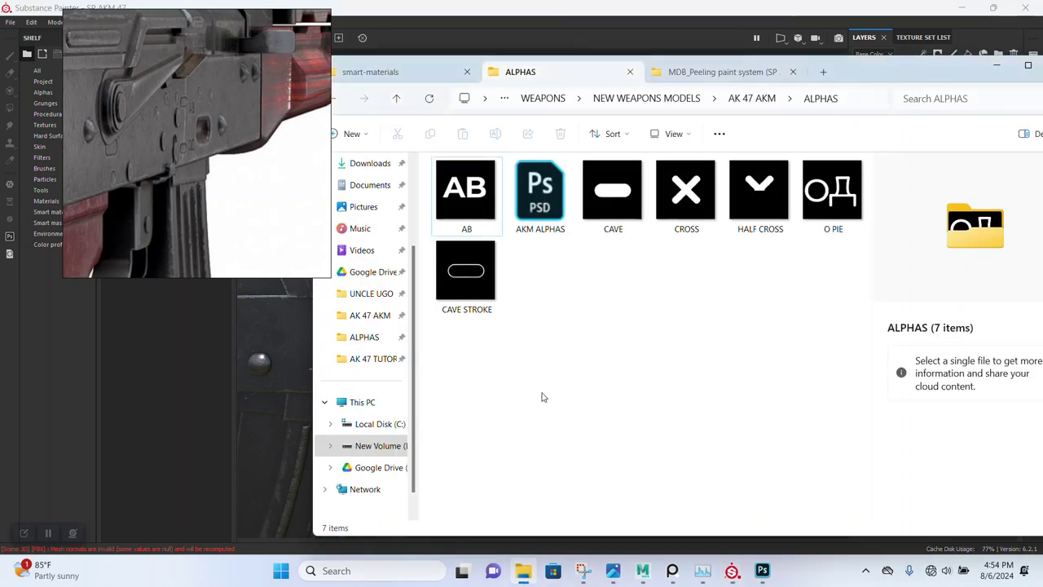
{"action": "left_click", "coordinate": [471, 280]}
{"action": "mouse_move", "coordinate": [471, 280]}
{"action": "left_mouse_down"}
{"action": "mouse_move", "coordinate": [148, 363]}
{"action": "mouse_move", "coordinate": [170, 334]}
{"action": "left_mouse_up"}
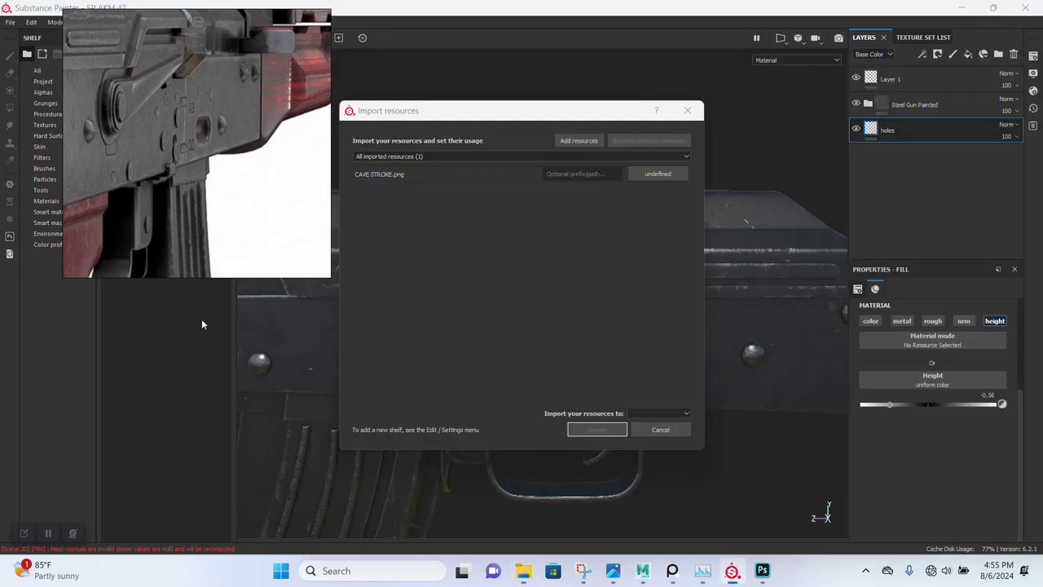
Import CAVE STROKE.png into the project as an alpha.
{"action": "left_click", "coordinate": [644, 175]}
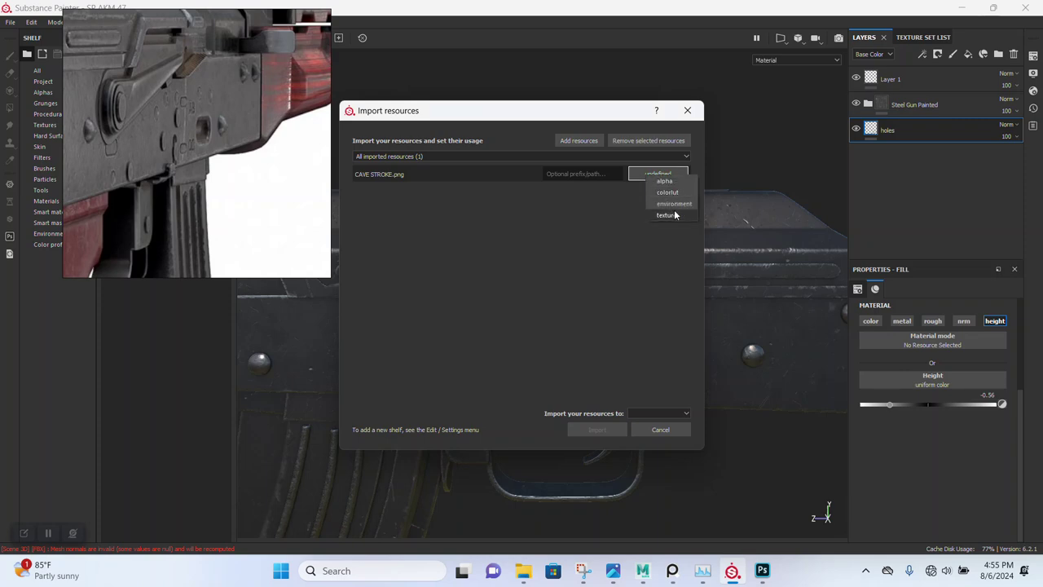
{"action": "left_click", "coordinate": [666, 181]}
{"action": "left_click", "coordinate": [650, 415]}
{"action": "left_click", "coordinate": [656, 444]}
{"action": "left_click", "coordinate": [607, 429]}
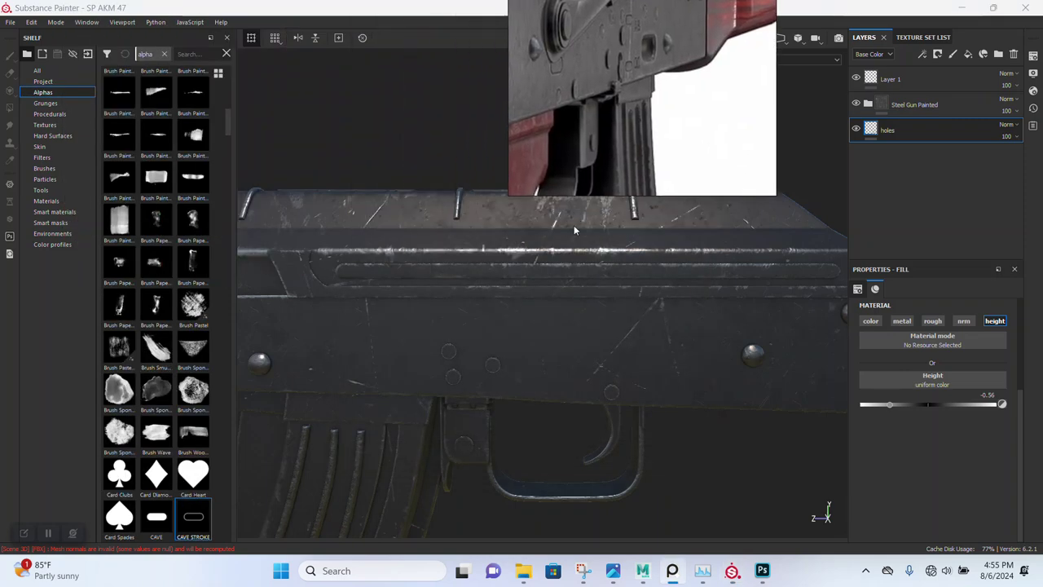
Orbit the viewport to see the receiver more side-on.
{"action": "scroll", "coordinate": [408, 352], "scroll_direction": "up", "scroll_amount": 2}
{"action": "scroll", "coordinate": [401, 348], "scroll_direction": "down", "scroll_amount": 2}
{"action": "scroll", "coordinate": [155, 366], "scroll_direction": "down", "scroll_amount": 5}
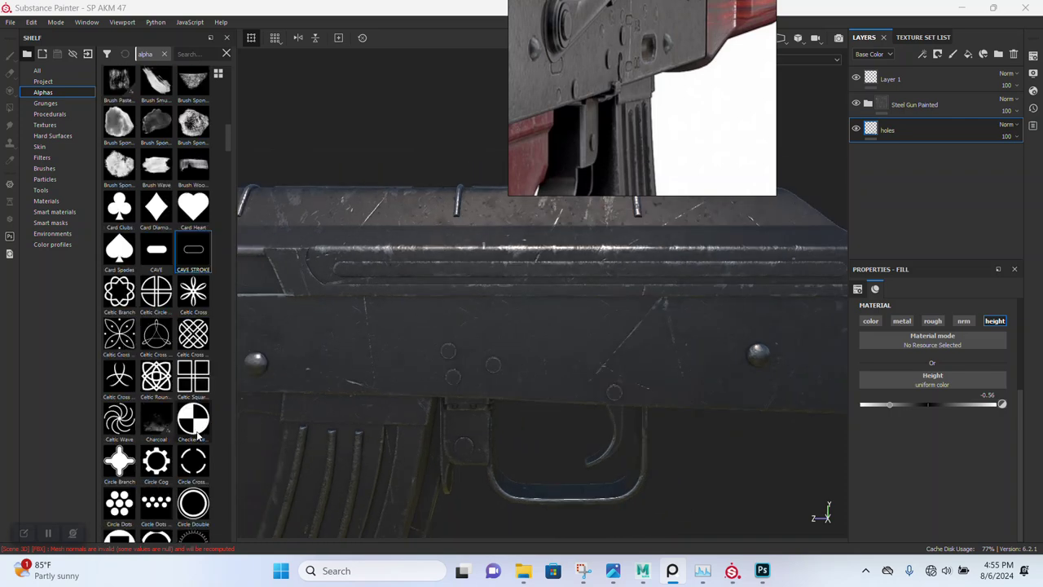
{"action": "mouse_move", "coordinate": [693, 320]}
{"action": "left_mouse_down", "text": "alt"}
{"action": "mouse_move", "coordinate": [564, 289]}
{"action": "mouse_move", "coordinate": [571, 328]}
{"action": "left_mouse_up", "text": "alt"}
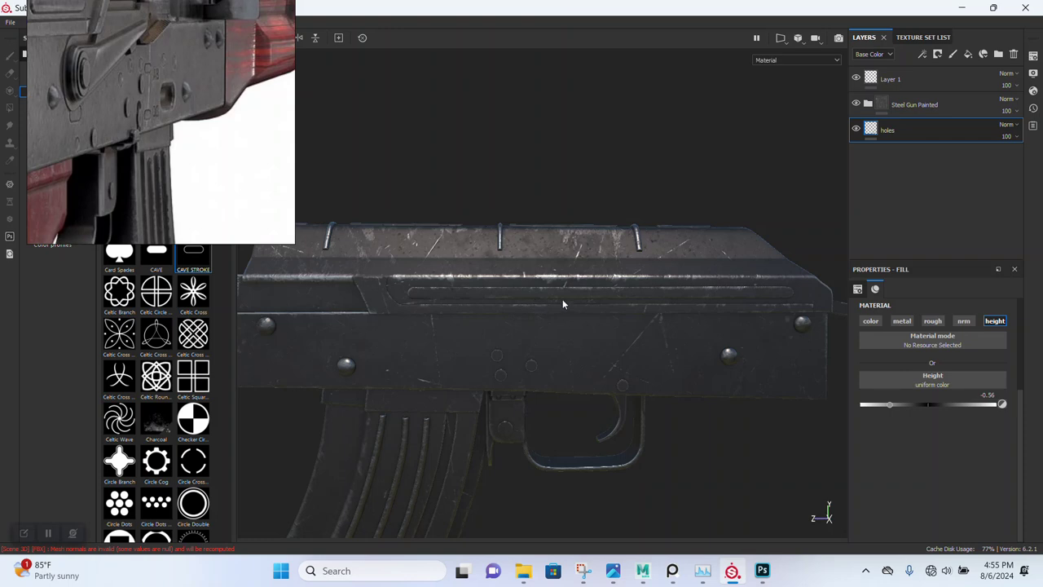
{"action": "left_click_drag", "start_coordinate": [571, 349], "coordinate": [572, 356], "text": "alt"}
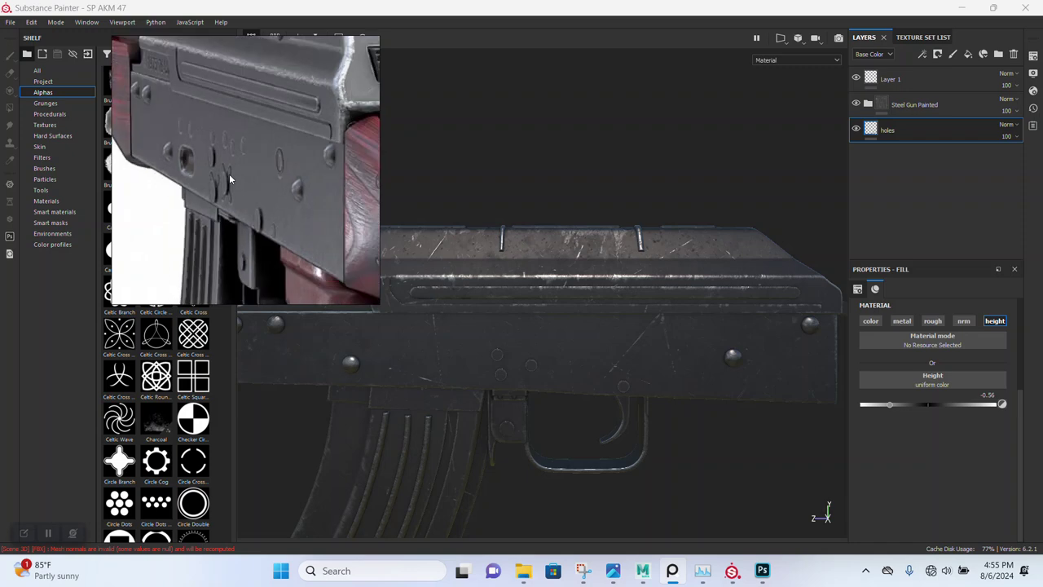
Reposition and pan the reference images to focus on one rifle.
{"action": "scroll", "coordinate": [166, 164], "scroll_direction": "up", "scroll_amount": 3}
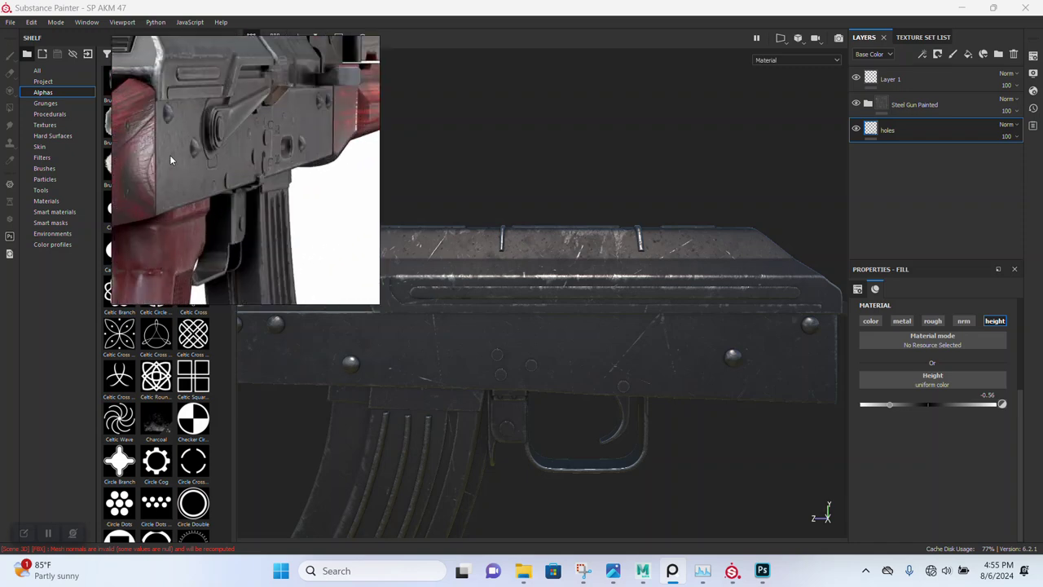
{"action": "scroll", "coordinate": [218, 163], "scroll_direction": "down", "scroll_amount": 2}
{"action": "scroll", "coordinate": [221, 170], "scroll_direction": "down", "scroll_amount": 2}
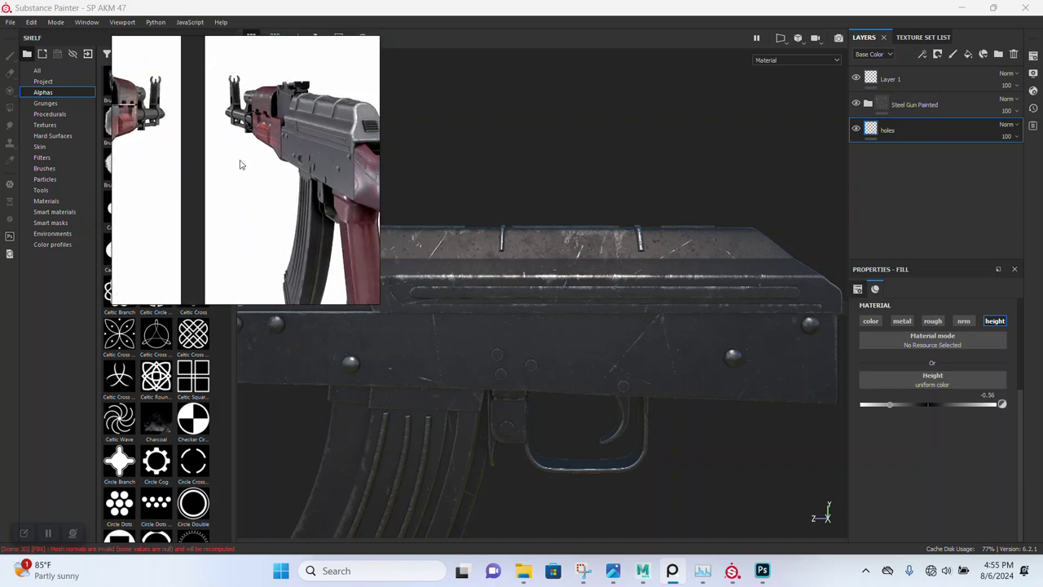
{"action": "scroll", "coordinate": [240, 163], "scroll_direction": "up", "scroll_amount": 2}
{"action": "scroll", "coordinate": [273, 167], "scroll_direction": "up", "scroll_amount": 2}
{"action": "left_click_drag", "start_coordinate": [274, 168], "coordinate": [241, 160]}
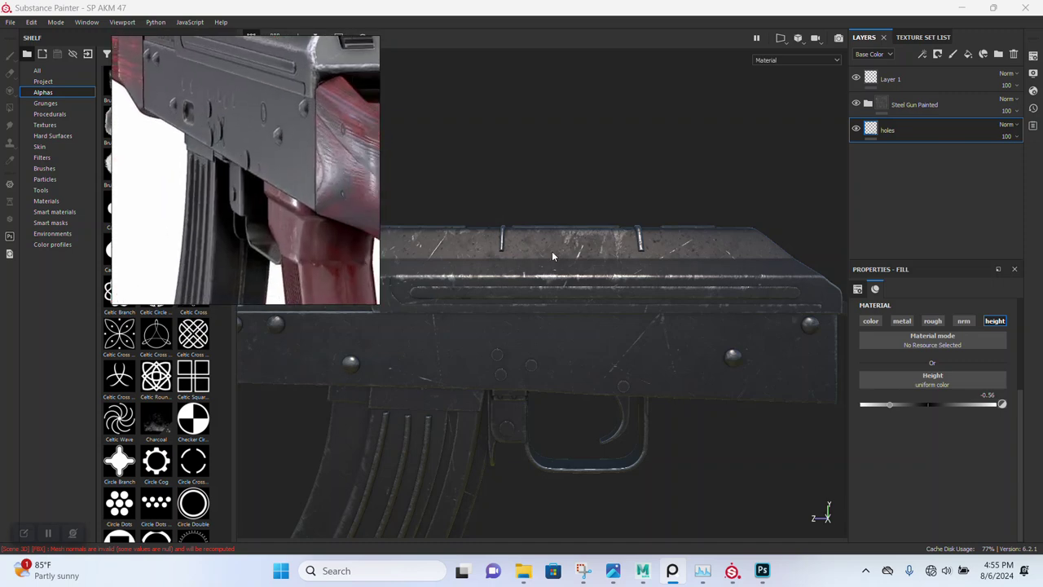
{"action": "scroll", "coordinate": [265, 199], "scroll_direction": "down", "scroll_amount": 2}
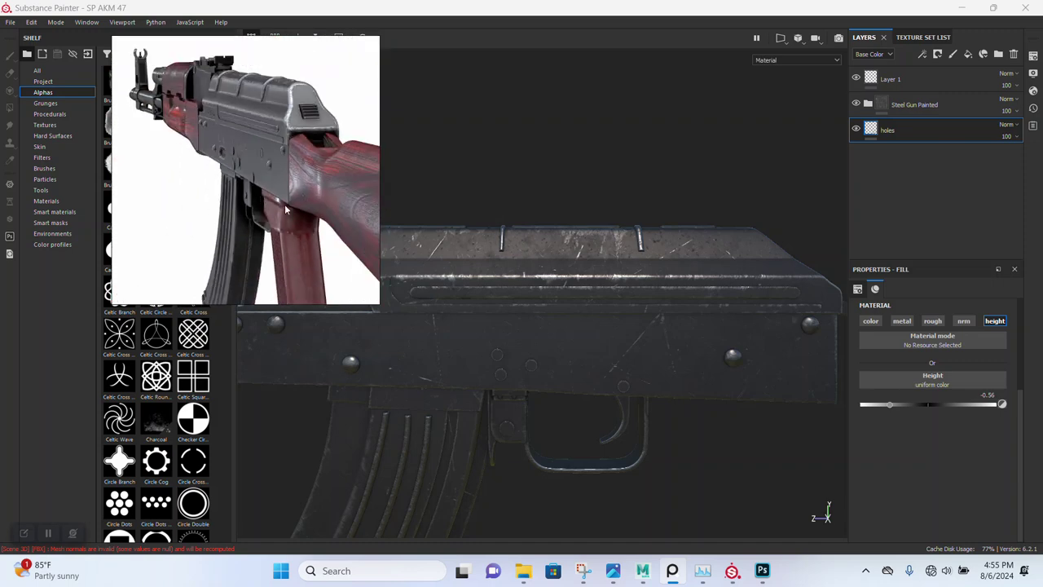
{"action": "left_click_drag", "start_coordinate": [260, 194], "coordinate": [190, 159]}
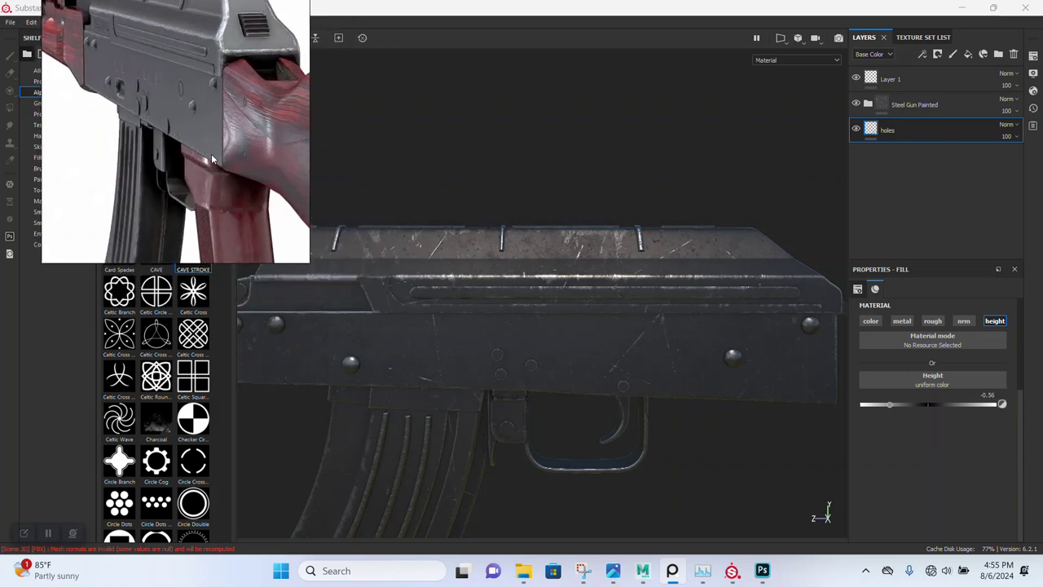
{"action": "scroll", "coordinate": [174, 165], "scroll_direction": "down", "scroll_amount": 3}
{"action": "middle_click_drag", "start_coordinate": [174, 166], "coordinate": [226, 87]}
{"action": "scroll", "coordinate": [137, 210], "scroll_direction": "up", "scroll_amount": 3}
{"action": "scroll", "coordinate": [137, 211], "scroll_direction": "up", "scroll_amount": 2}
{"action": "scroll", "coordinate": [137, 211], "scroll_direction": "up", "scroll_amount": 2}
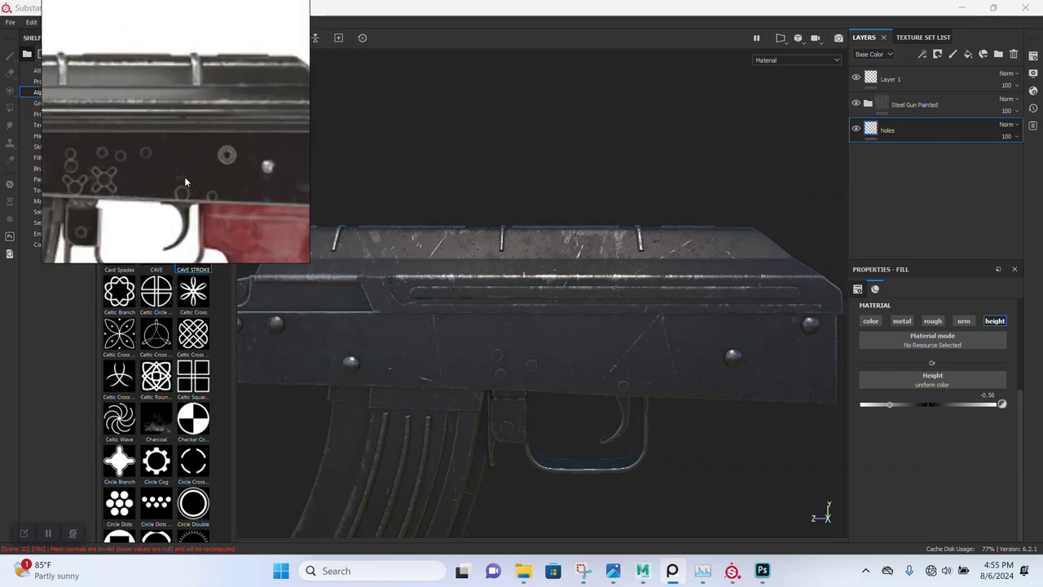
{"action": "scroll", "coordinate": [177, 176], "scroll_direction": "up", "scroll_amount": 2}
Orbit to the receiver's rear end and zoom in on it.
{"action": "mouse_move", "coordinate": [652, 320]}
{"action": "left_mouse_down", "text": "alt"}
{"action": "mouse_move", "coordinate": [670, 303]}
{"action": "mouse_move", "coordinate": [652, 304]}
{"action": "left_mouse_up", "text": "alt"}
{"action": "right_click_drag", "start_coordinate": [619, 283], "coordinate": [658, 336], "text": "alt"}
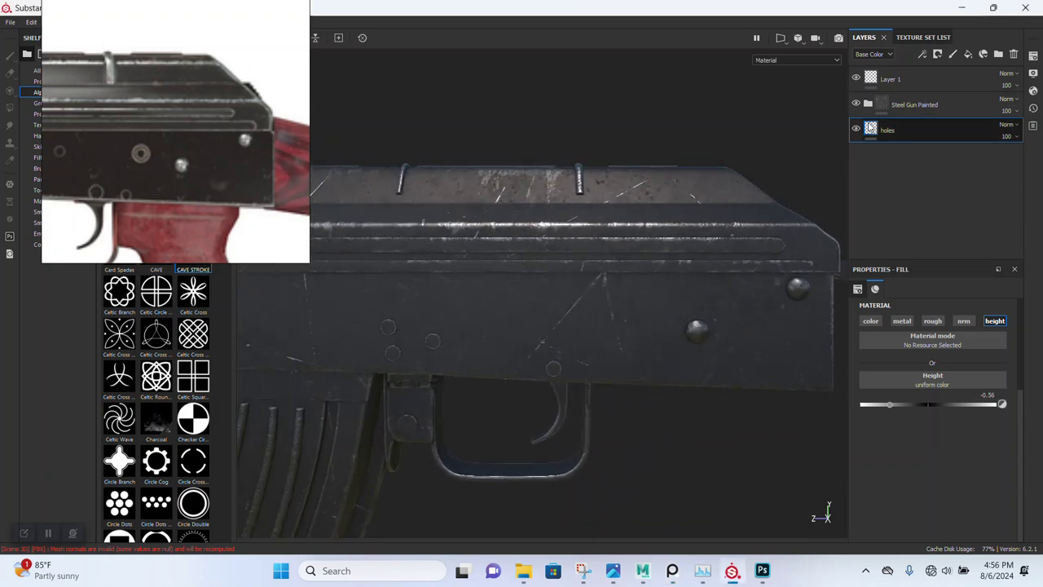
{"action": "right_click", "coordinate": [869, 126]}
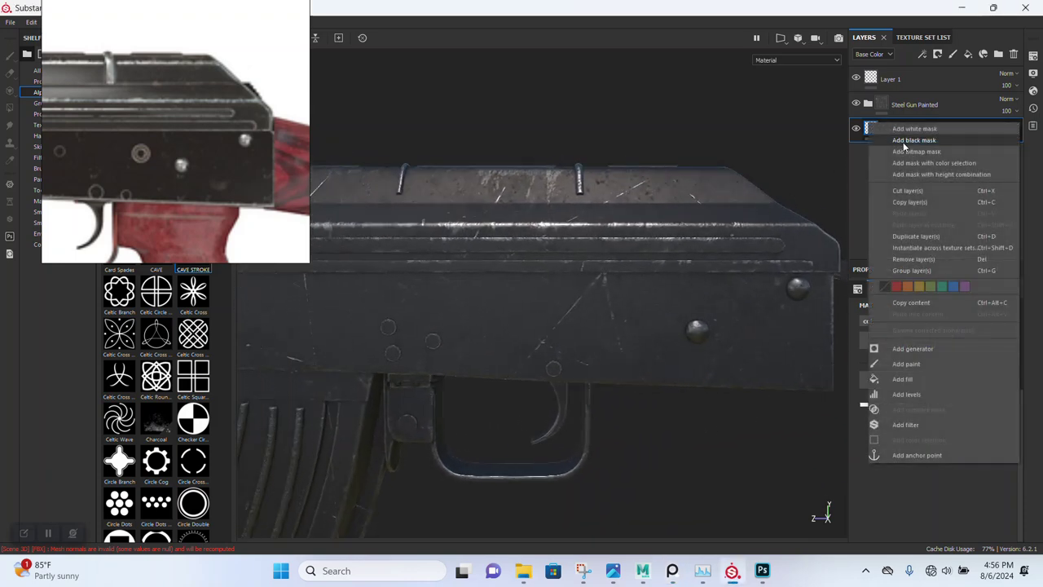
Add a black mask to the holes layer and move the reference window aside.
{"action": "left_click", "coordinate": [903, 142]}
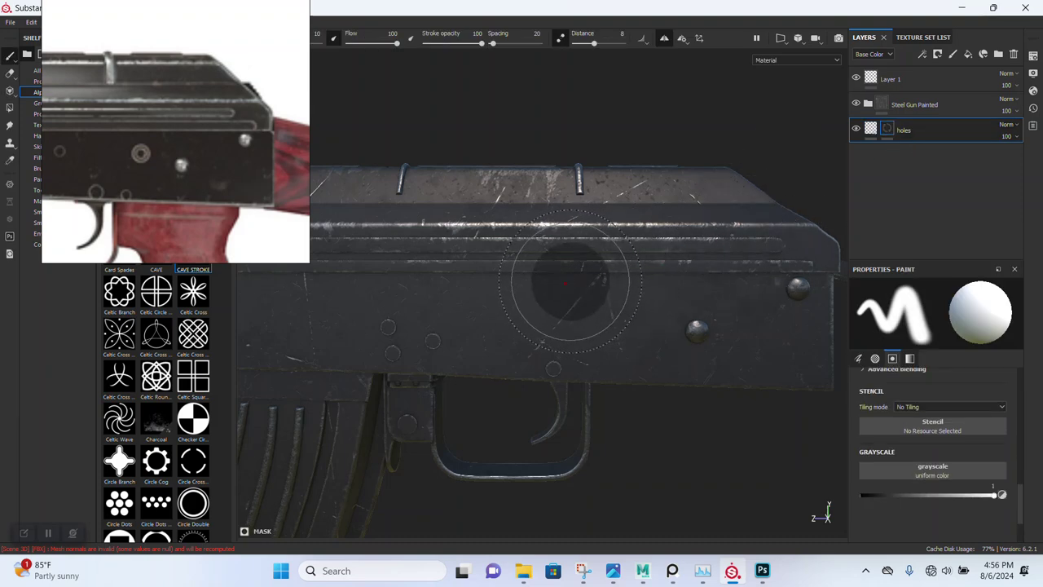
{"action": "mouse_move", "coordinate": [199, 200]}
{"action": "left_mouse_down"}
{"action": "mouse_move", "coordinate": [377, 227]}
{"action": "mouse_move", "coordinate": [747, 178]}
{"action": "left_mouse_up"}
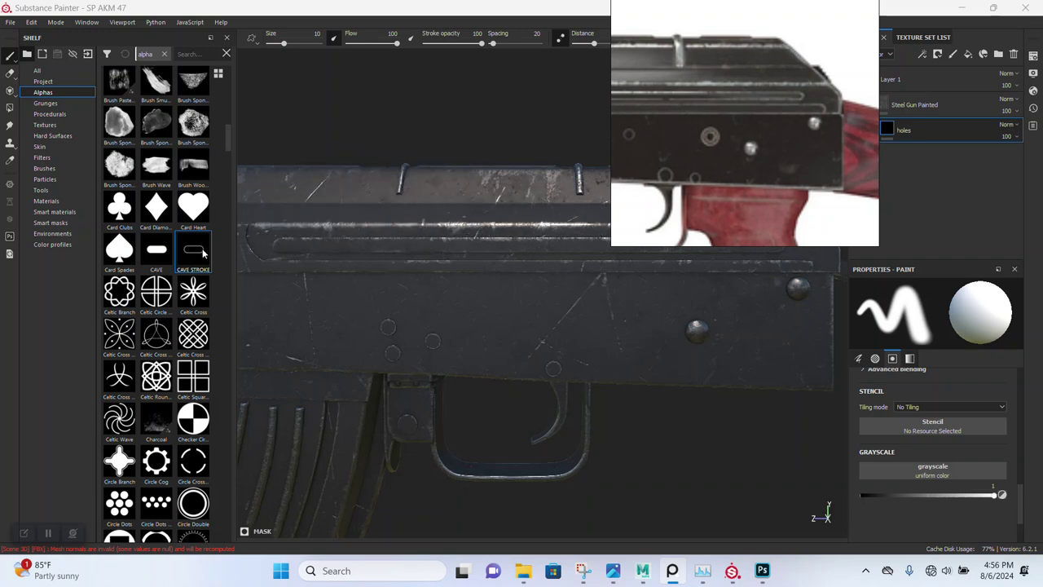
Load the Shape Border Circle ring alpha from the Shape alphas onto the brush.
{"action": "scroll", "coordinate": [186, 355], "scroll_direction": "down", "scroll_amount": 5}
{"action": "scroll", "coordinate": [179, 350], "scroll_direction": "down", "scroll_amount": 5}
{"action": "scroll", "coordinate": [175, 344], "scroll_direction": "down", "scroll_amount": 5}
{"action": "scroll", "coordinate": [171, 336], "scroll_direction": "down", "scroll_amount": 5}
{"action": "scroll", "coordinate": [172, 336], "scroll_direction": "down", "scroll_amount": 5}
{"action": "scroll", "coordinate": [171, 336], "scroll_direction": "down", "scroll_amount": 5}
{"action": "scroll", "coordinate": [171, 336], "scroll_direction": "down", "scroll_amount": 5}
{"action": "scroll", "coordinate": [172, 342], "scroll_direction": "down", "scroll_amount": 5}
{"action": "scroll", "coordinate": [172, 344], "scroll_direction": "down", "scroll_amount": 5}
{"action": "scroll", "coordinate": [172, 344], "scroll_direction": "down", "scroll_amount": 5}
{"action": "scroll", "coordinate": [172, 344], "scroll_direction": "down", "scroll_amount": 5}
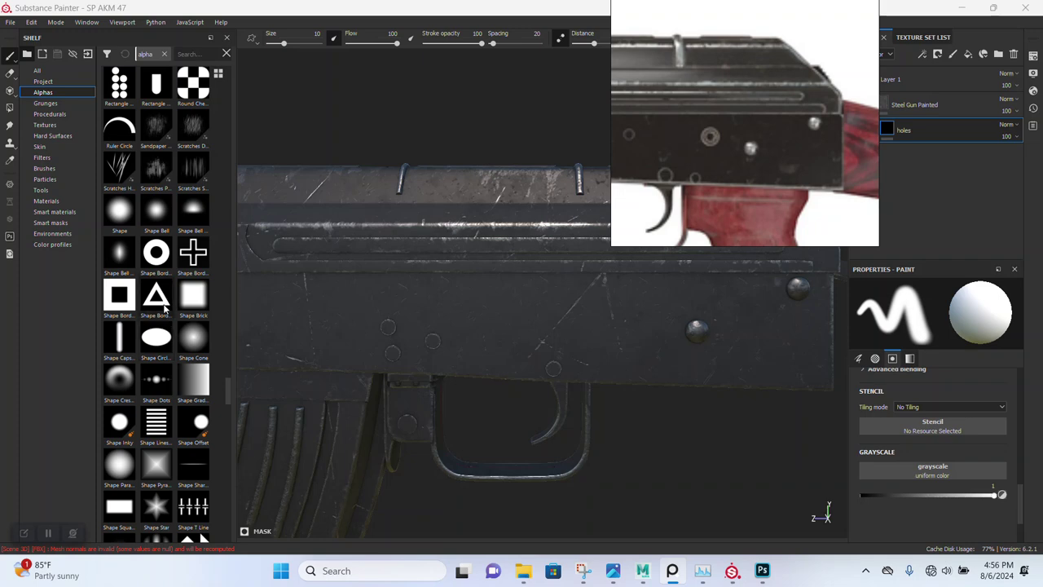
{"action": "left_click", "coordinate": [157, 254]}
{"action": "left_click_drag", "start_coordinate": [699, 184], "coordinate": [231, 183]}
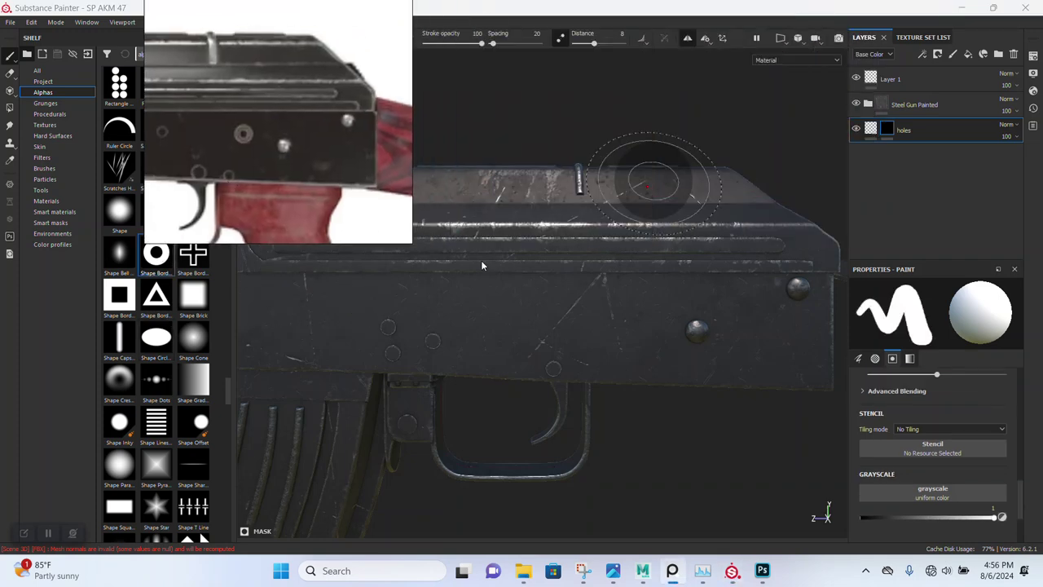
Set border width 0.08, frame the receiver side, shrink the brush to hardness 0.805, and stamp a ring.
{"action": "scroll", "coordinate": [930, 459], "scroll_direction": "up", "scroll_amount": 3}
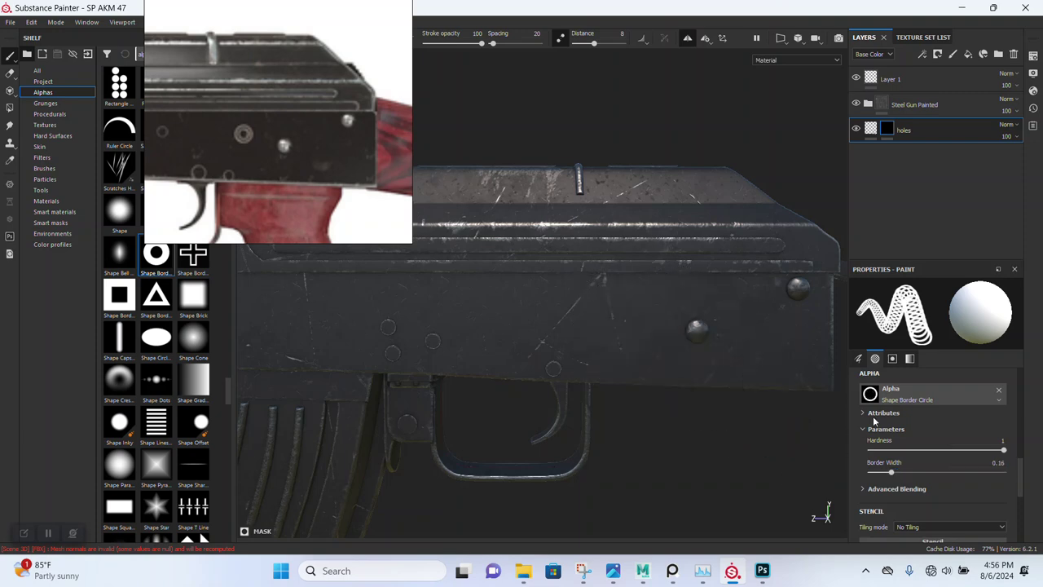
{"action": "left_click_drag", "start_coordinate": [884, 473], "coordinate": [880, 472]}
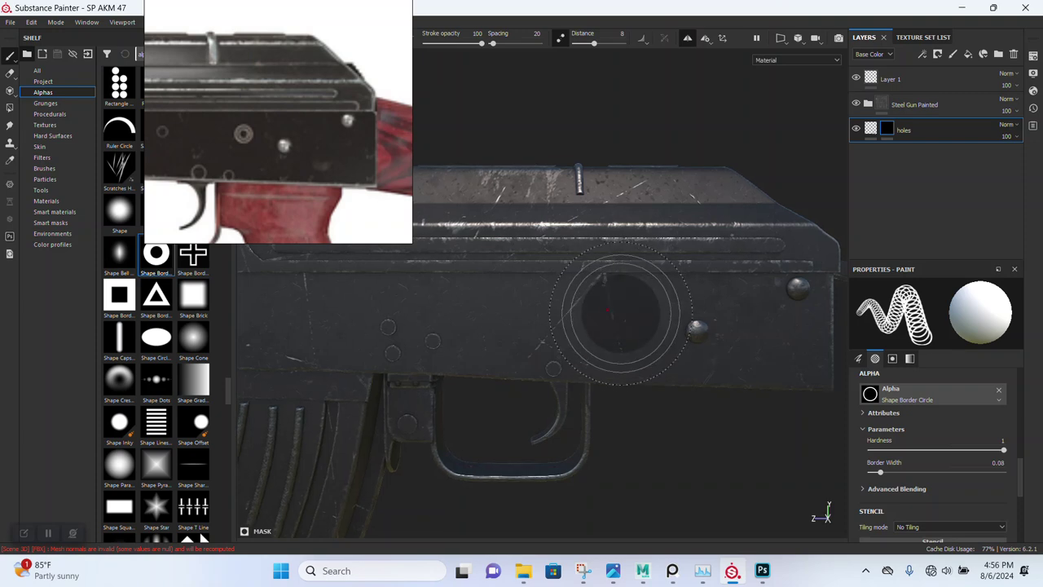
{"action": "left_click_drag", "start_coordinate": [668, 397], "coordinate": [641, 398], "text": "alt"}
{"action": "right_click_drag", "start_coordinate": [641, 398], "coordinate": [524, 337], "text": "alt"}
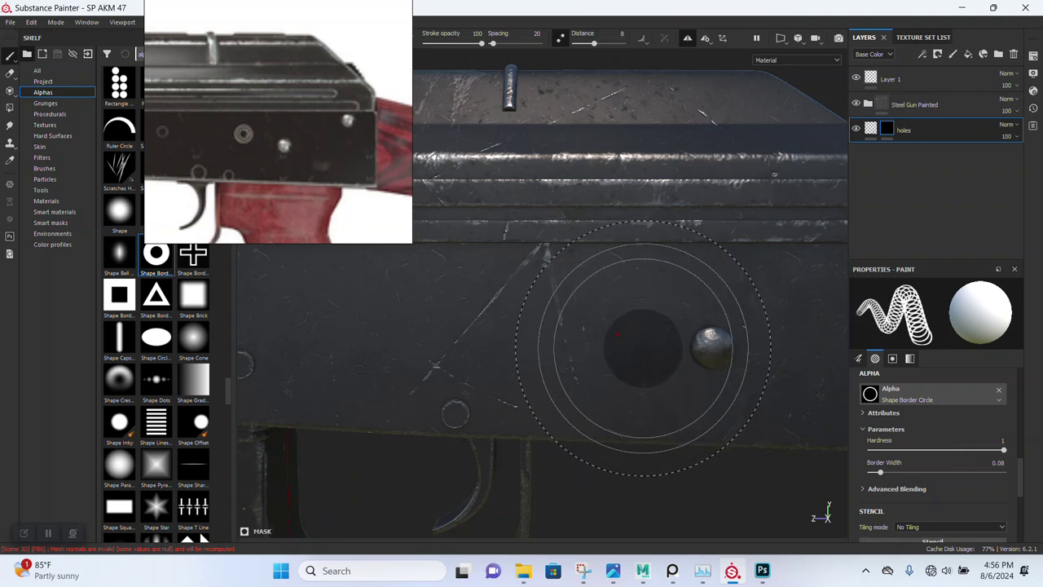
{"action": "middle_click_drag", "start_coordinate": [611, 328], "coordinate": [621, 325]}
{"action": "right_click_drag", "start_coordinate": [621, 324], "coordinate": [618, 315], "text": "ctrl"}
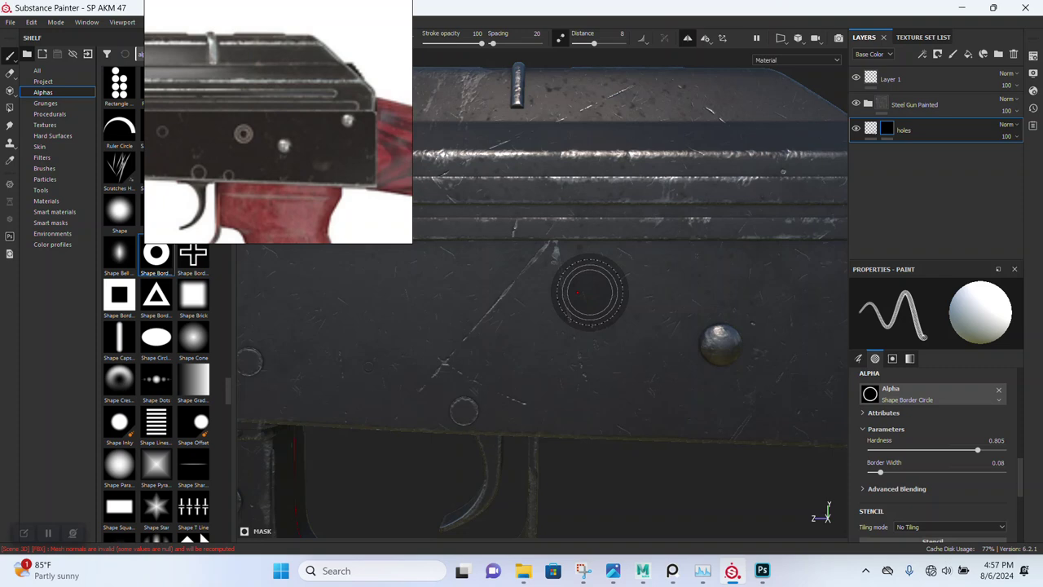
{"action": "left_click", "coordinate": [590, 292]}
Set the holes layer's fill height to 1.
{"action": "left_click", "coordinate": [888, 127]}
{"action": "scroll", "coordinate": [924, 440], "scroll_direction": "down", "scroll_amount": 2}
{"action": "scroll", "coordinate": [929, 460], "scroll_direction": "down", "scroll_amount": 3}
{"action": "scroll", "coordinate": [929, 461], "scroll_direction": "down", "scroll_amount": 2}
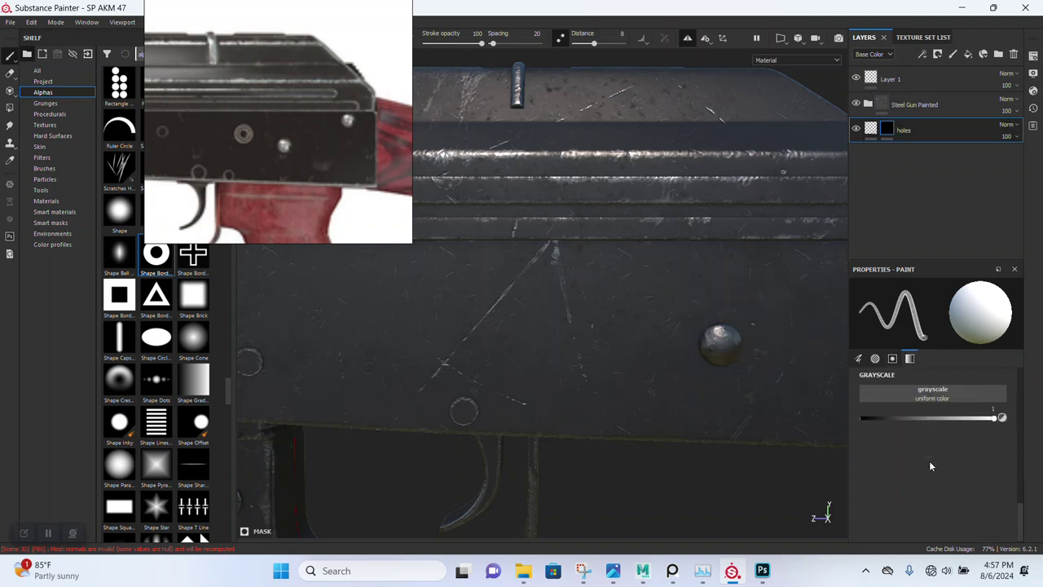
{"action": "scroll", "coordinate": [930, 466], "scroll_direction": "up", "scroll_amount": 2}
{"action": "scroll", "coordinate": [930, 466], "scroll_direction": "up", "scroll_amount": 2}
{"action": "scroll", "coordinate": [930, 466], "scroll_direction": "up", "scroll_amount": 2}
{"action": "scroll", "coordinate": [929, 461], "scroll_direction": "up", "scroll_amount": 2}
{"action": "scroll", "coordinate": [930, 462], "scroll_direction": "up", "scroll_amount": 3}
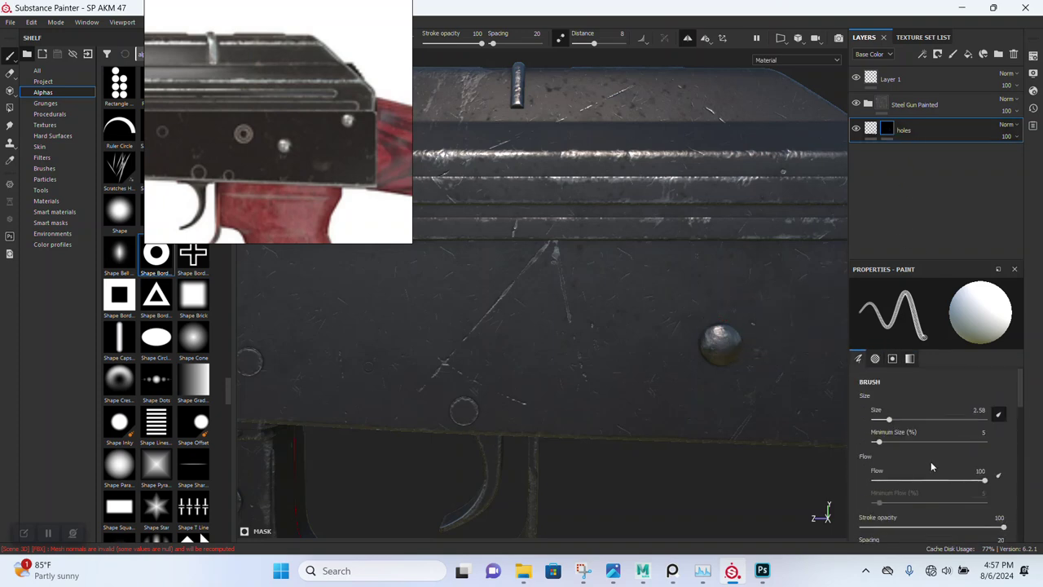
{"action": "left_click", "coordinate": [870, 129]}
{"action": "left_click_drag", "start_coordinate": [933, 405], "coordinate": [1007, 406]}
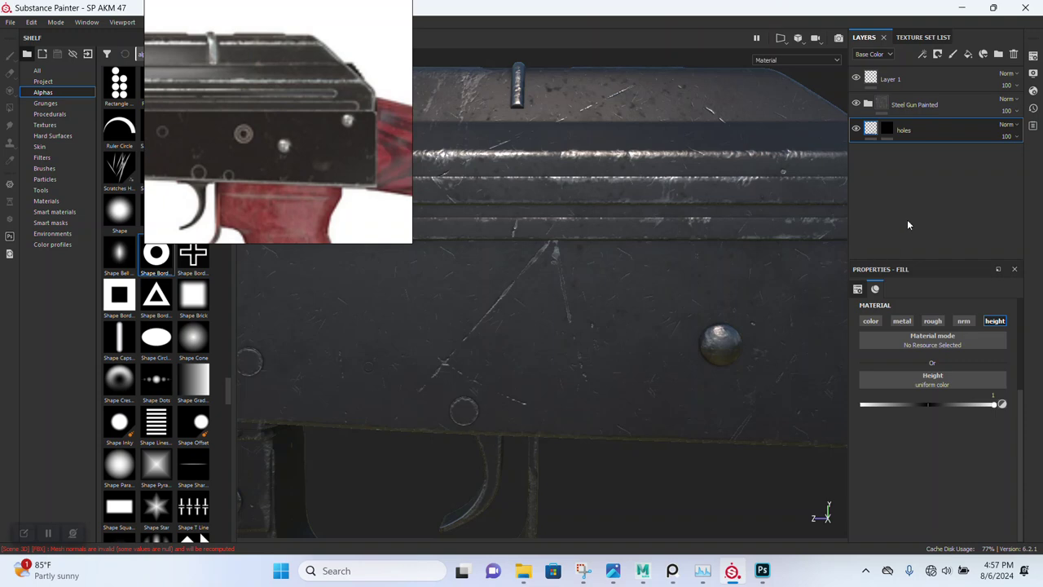
Move the holes layer above Steel Gun Painted, add a black mask, and stamp a ring hole.
{"action": "left_click_drag", "start_coordinate": [935, 132], "coordinate": [932, 98]}
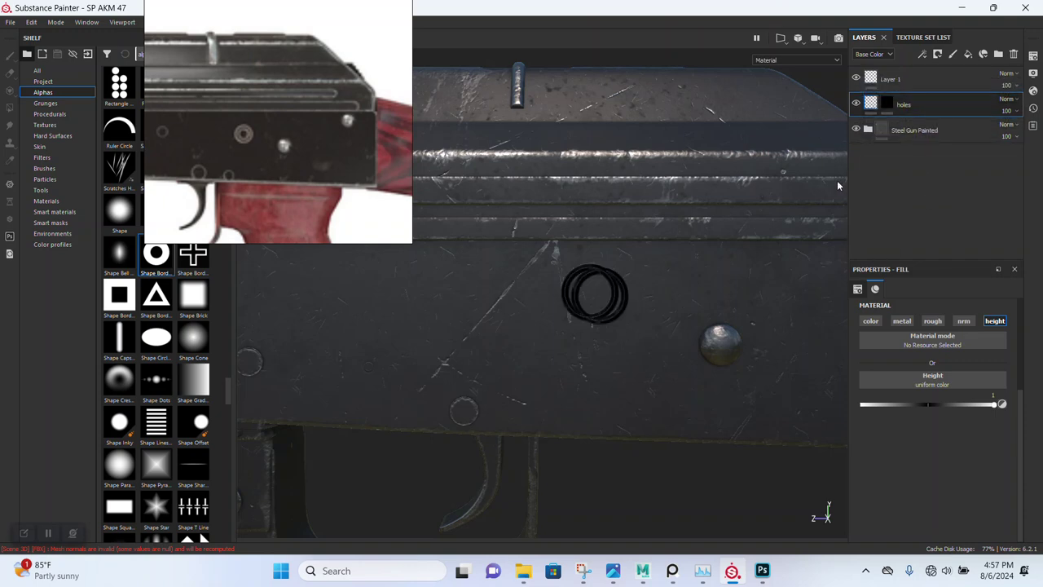
{"action": "right_click", "coordinate": [889, 105]}
{"action": "left_click", "coordinate": [945, 121]}
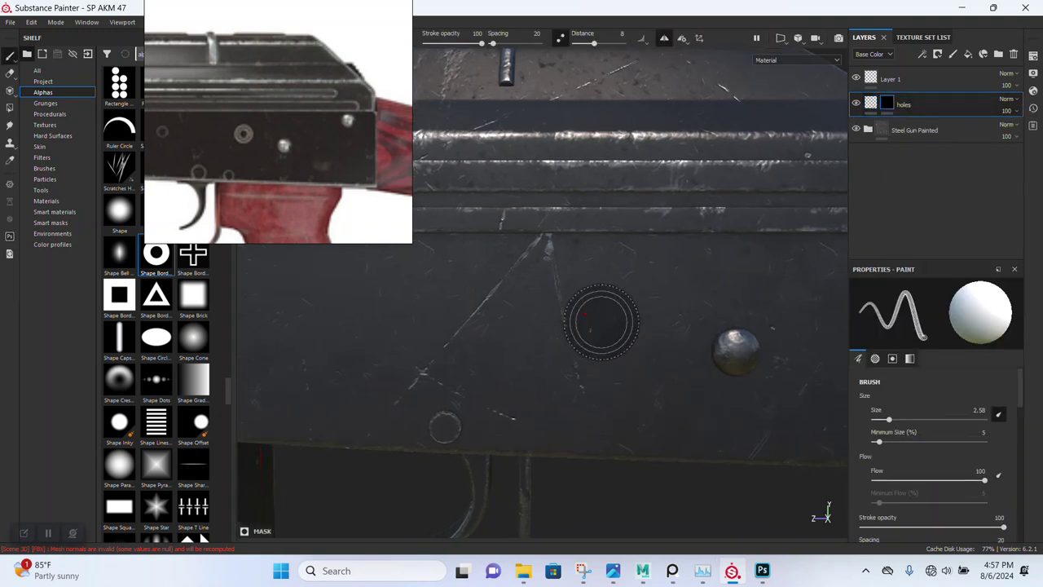
{"action": "left_click", "coordinate": [594, 284]}
{"action": "mouse_move", "coordinate": [609, 290]}
{"action": "left_mouse_down", "text": "alt"}
{"action": "mouse_move", "coordinate": [641, 182]}
{"action": "mouse_move", "coordinate": [668, 245]}
{"action": "left_mouse_up", "text": "alt"}
{"action": "scroll", "coordinate": [668, 245], "scroll_direction": "up", "scroll_amount": 5}
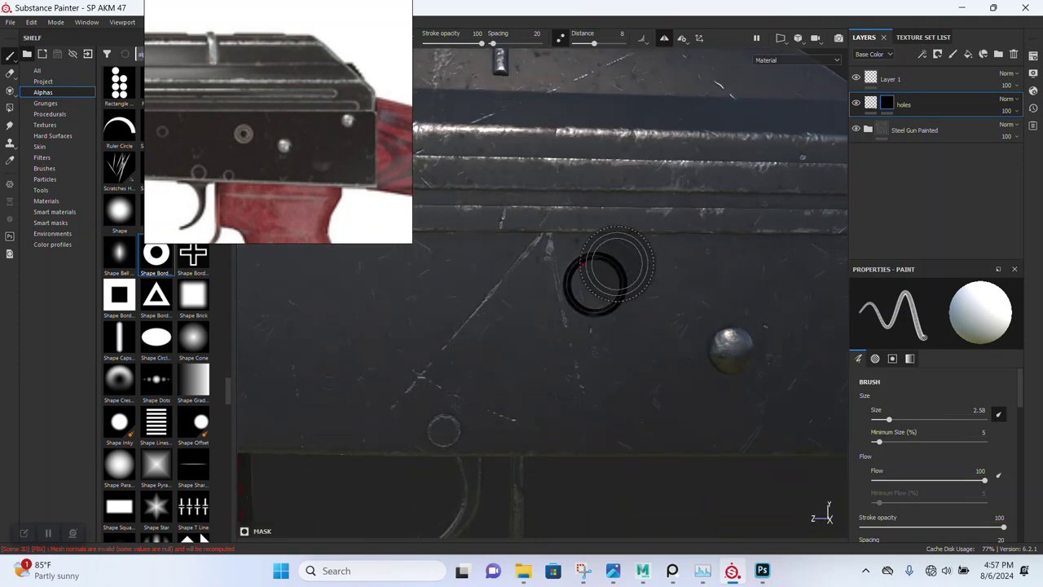
{"action": "left_click", "coordinate": [870, 103]}
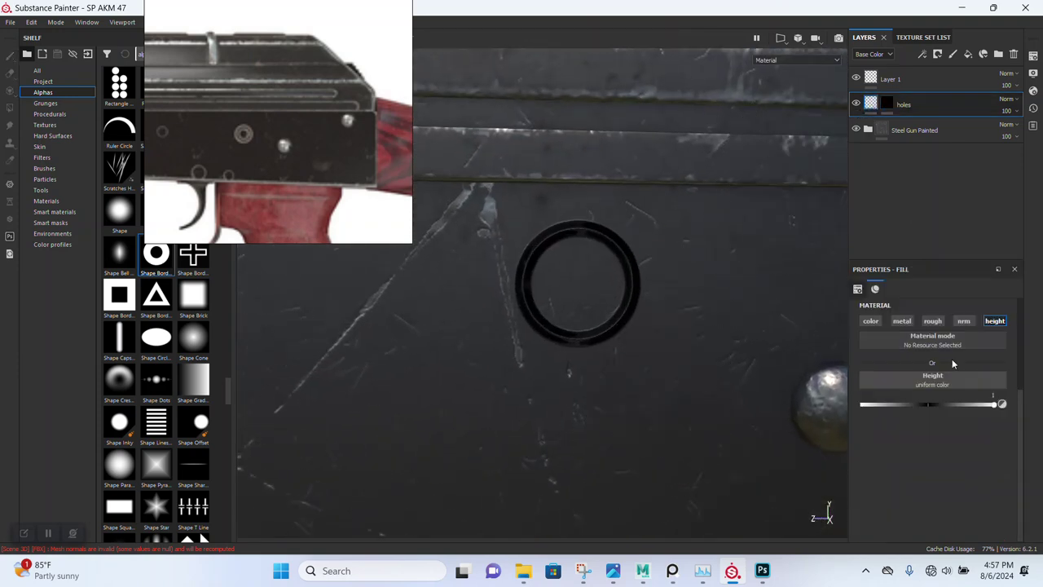
{"action": "left_click", "coordinate": [935, 405]}
{"action": "left_click_drag", "start_coordinate": [935, 405], "coordinate": [939, 404]}
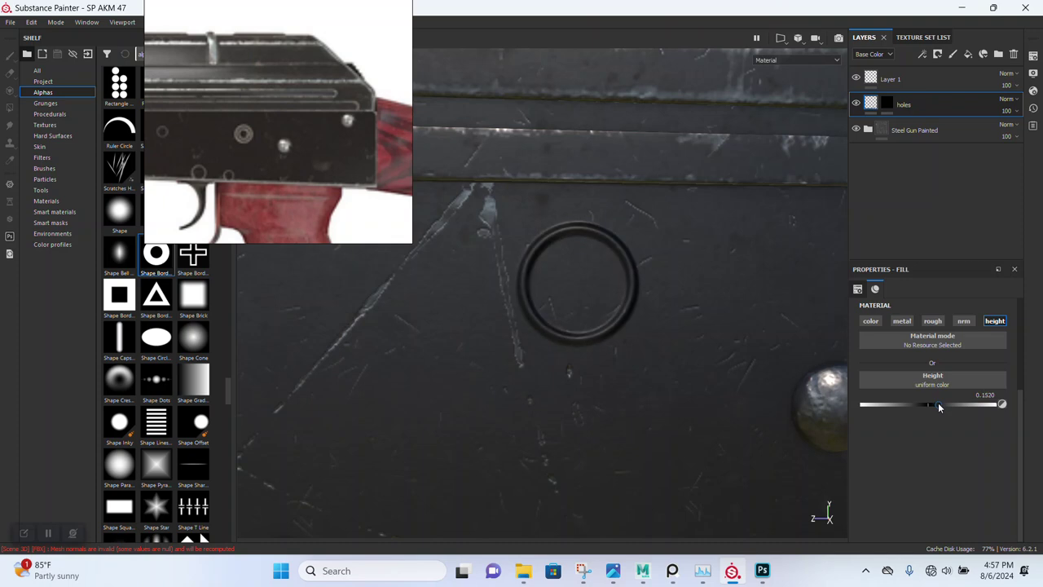
{"action": "left_click_drag", "start_coordinate": [930, 406], "coordinate": [893, 407]}
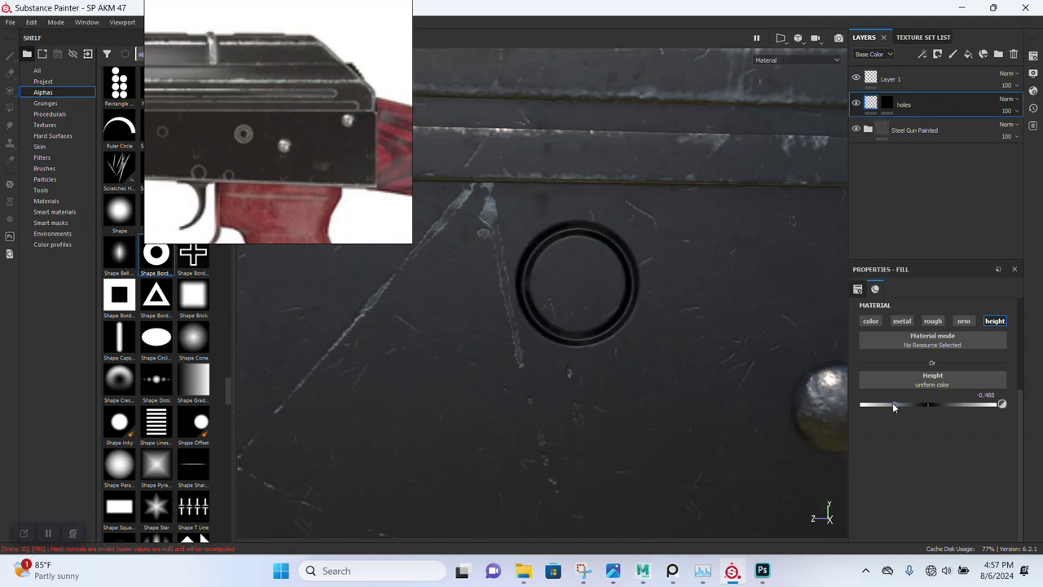
{"action": "mouse_move", "coordinate": [517, 311]}
{"action": "left_mouse_down", "text": "alt"}
{"action": "mouse_move", "coordinate": [548, 208]}
{"action": "mouse_move", "coordinate": [538, 319]}
{"action": "left_mouse_up", "text": "alt"}
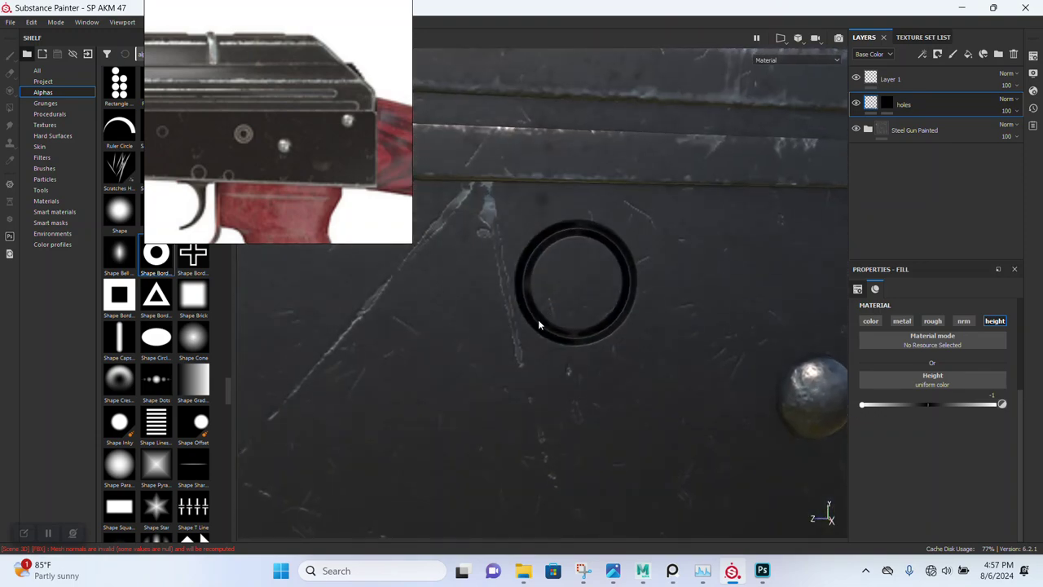
{"action": "right_click_drag", "start_coordinate": [538, 319], "coordinate": [412, 89], "text": "alt"}
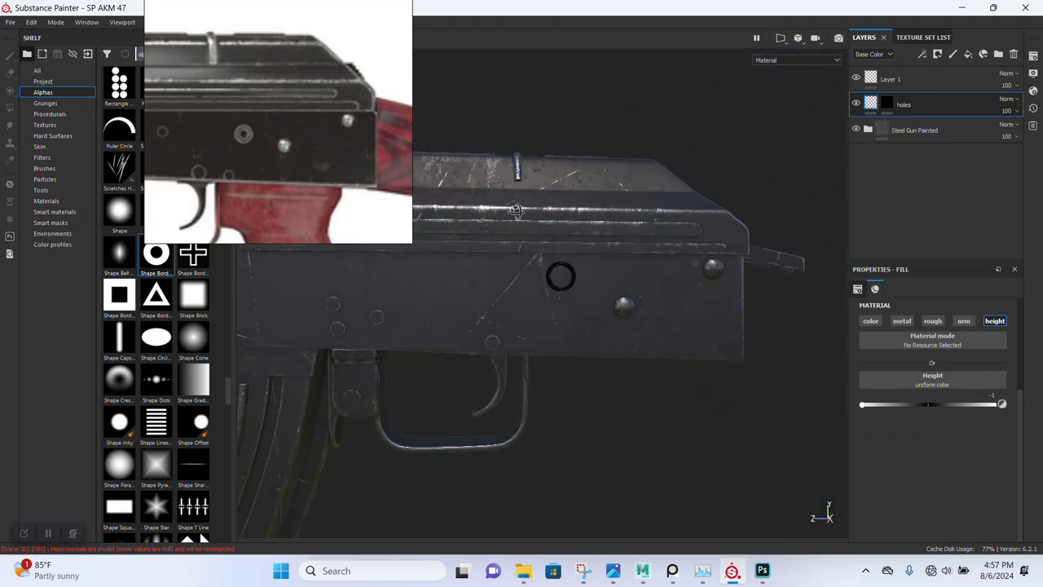
{"action": "mouse_move", "coordinate": [601, 294]}
{"action": "left_mouse_down", "text": "alt"}
{"action": "mouse_move", "coordinate": [590, 279]}
{"action": "mouse_move", "coordinate": [585, 291]}
{"action": "left_mouse_up", "text": "alt"}
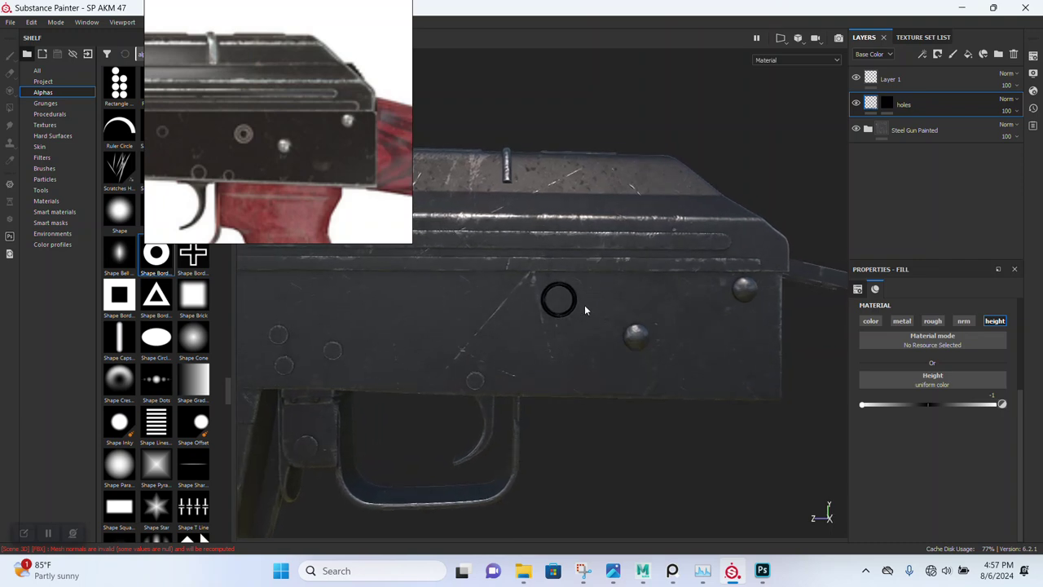
Select the holes layer's mask and orbit to a new angle on the receiver.
{"action": "right_click", "coordinate": [893, 104]}
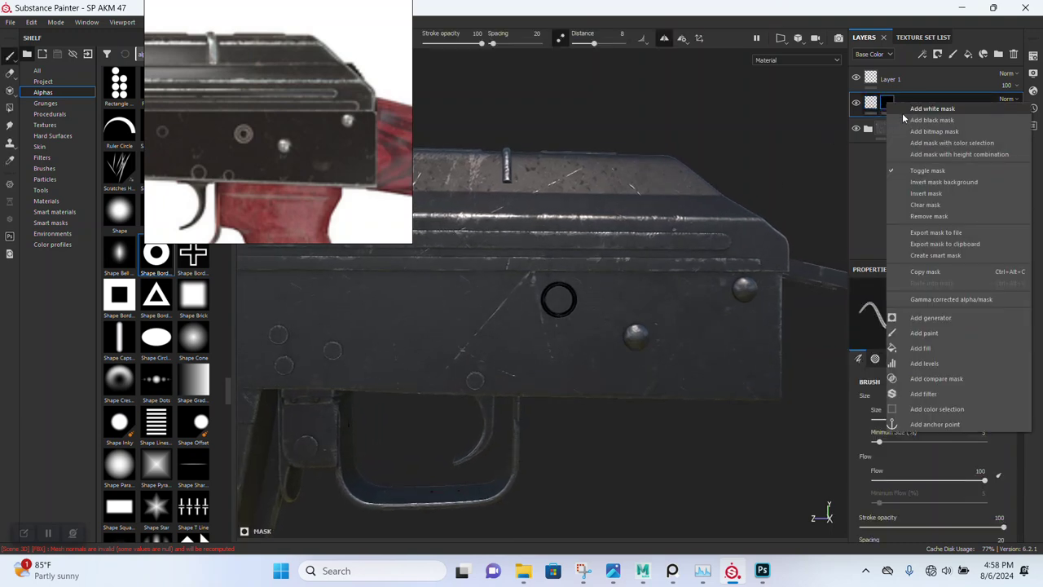
{"action": "left_click", "coordinate": [904, 115]}
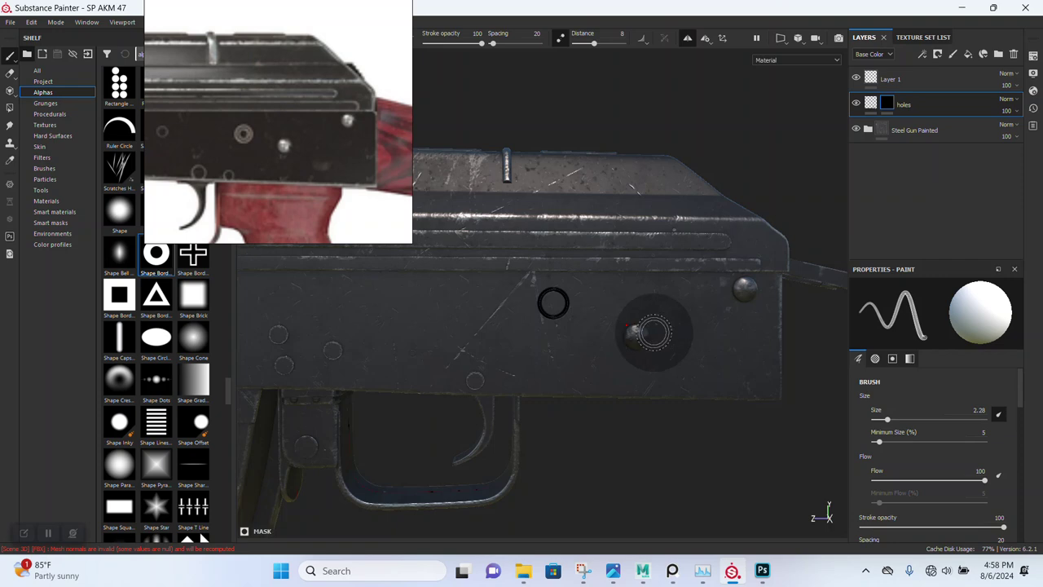
{"action": "left_click_drag", "start_coordinate": [599, 347], "coordinate": [542, 279], "text": "alt"}
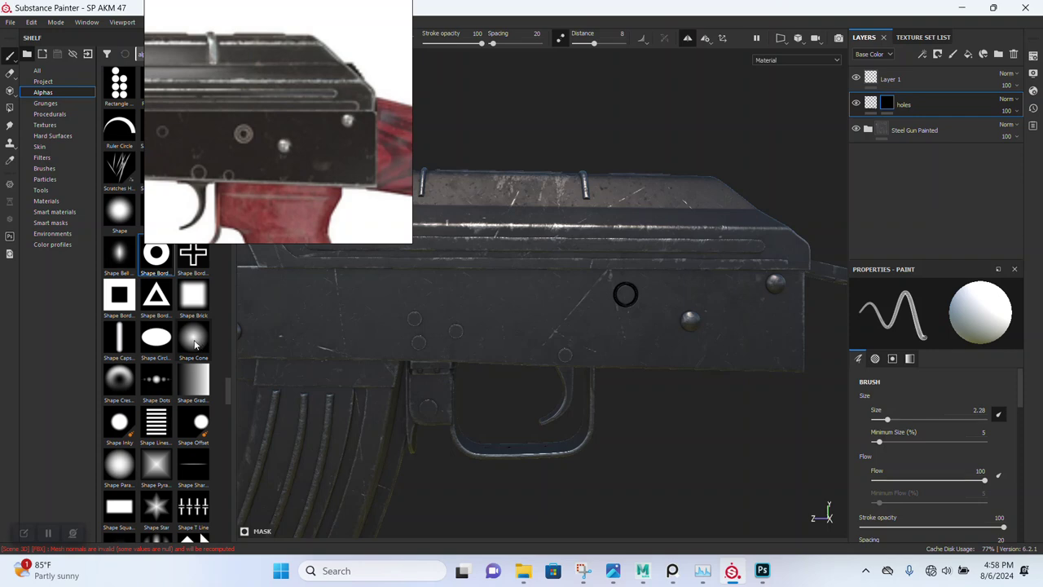
{"action": "mouse_move", "coordinate": [193, 336]}
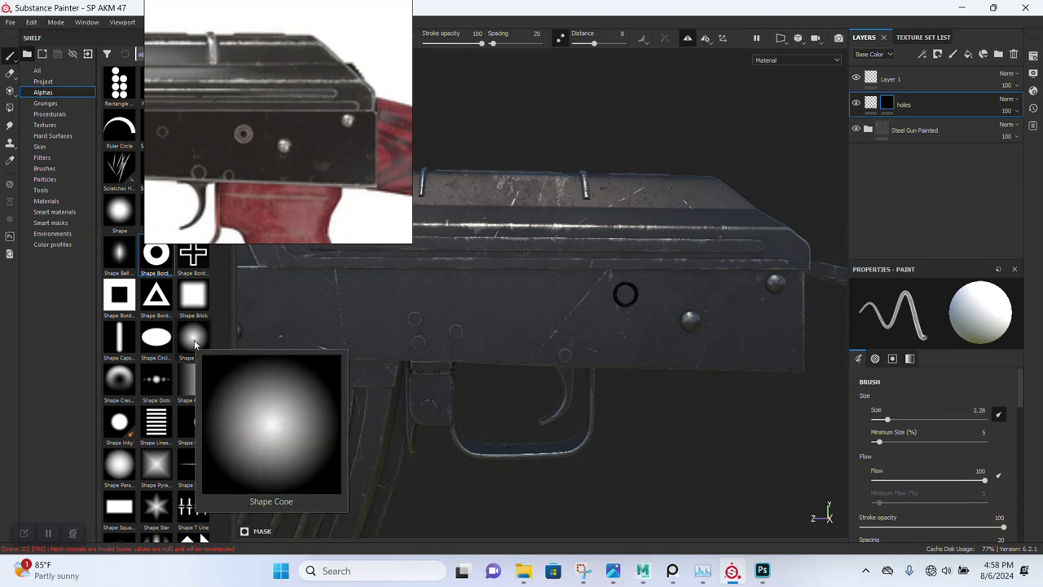
Stamp a test hole with the Shape Cone alpha and inspect it close up.
{"action": "left_click", "coordinate": [195, 345]}
{"action": "left_click", "coordinate": [511, 295]}
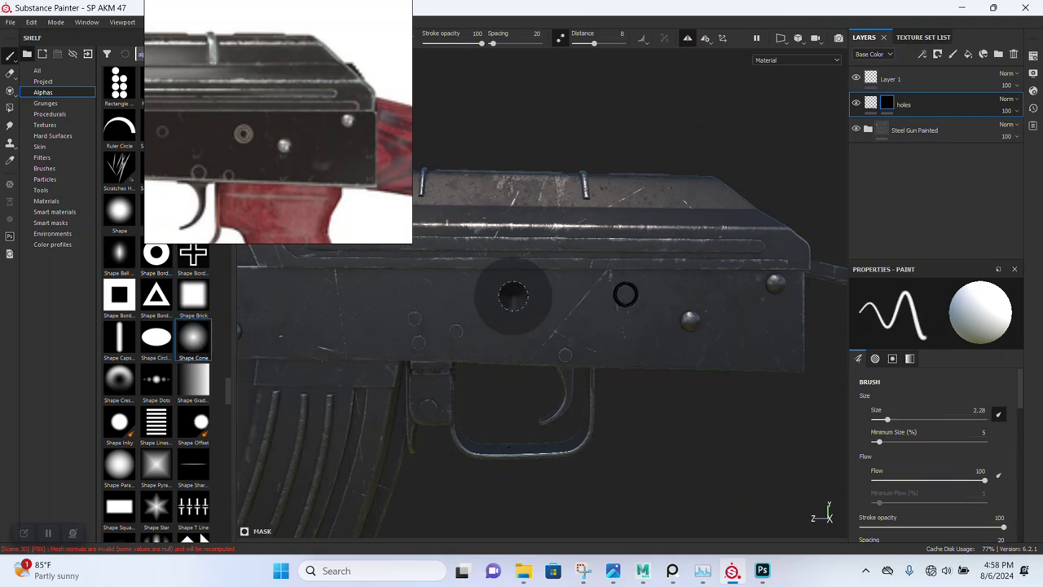
{"action": "left_click_drag", "start_coordinate": [650, 338], "coordinate": [566, 306], "text": "alt"}
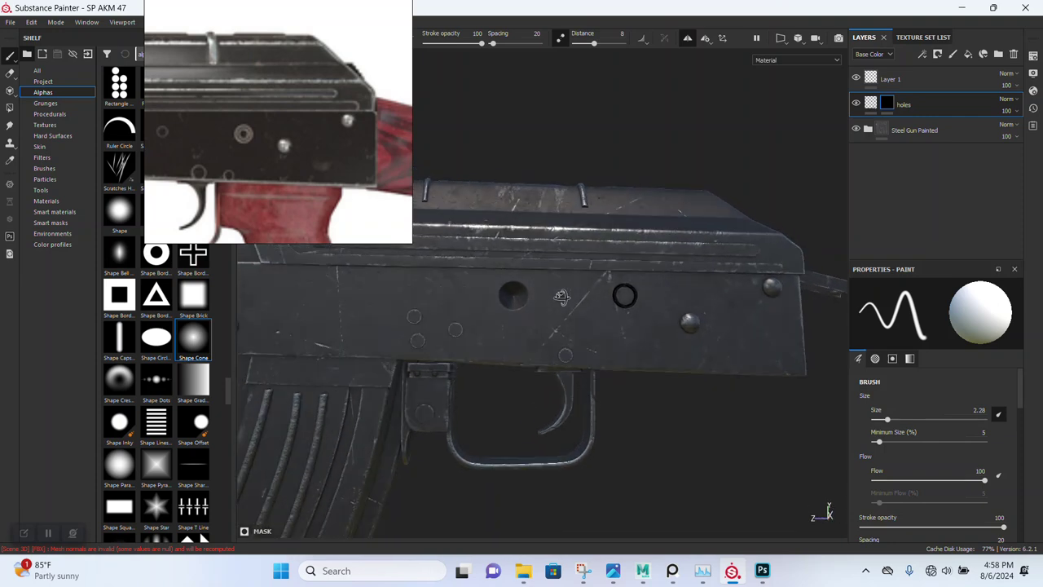
{"action": "right_click_drag", "start_coordinate": [567, 306], "coordinate": [522, 373], "text": "alt"}
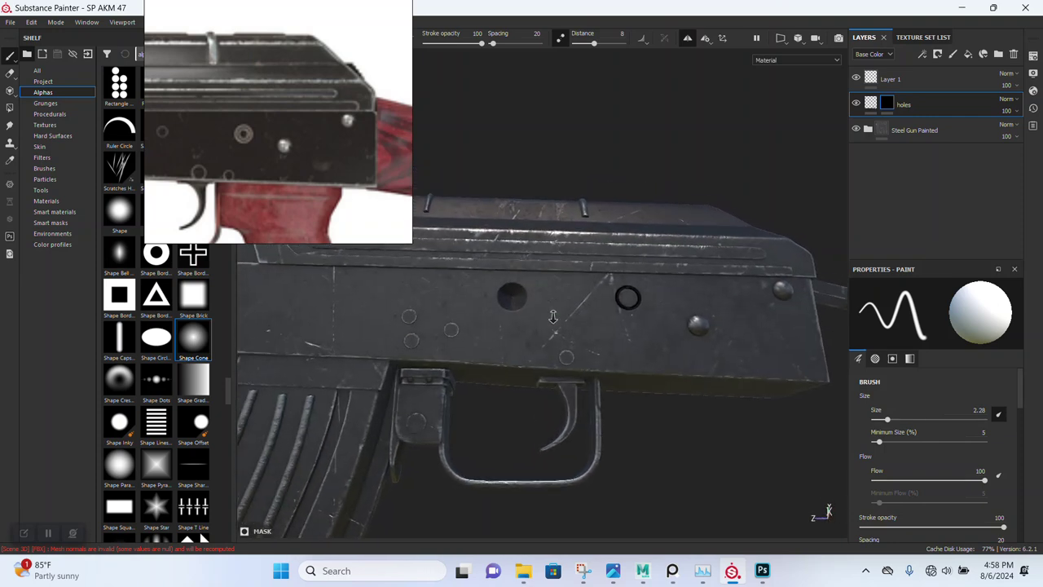
{"action": "left_click_drag", "start_coordinate": [522, 373], "coordinate": [538, 326], "text": "alt"}
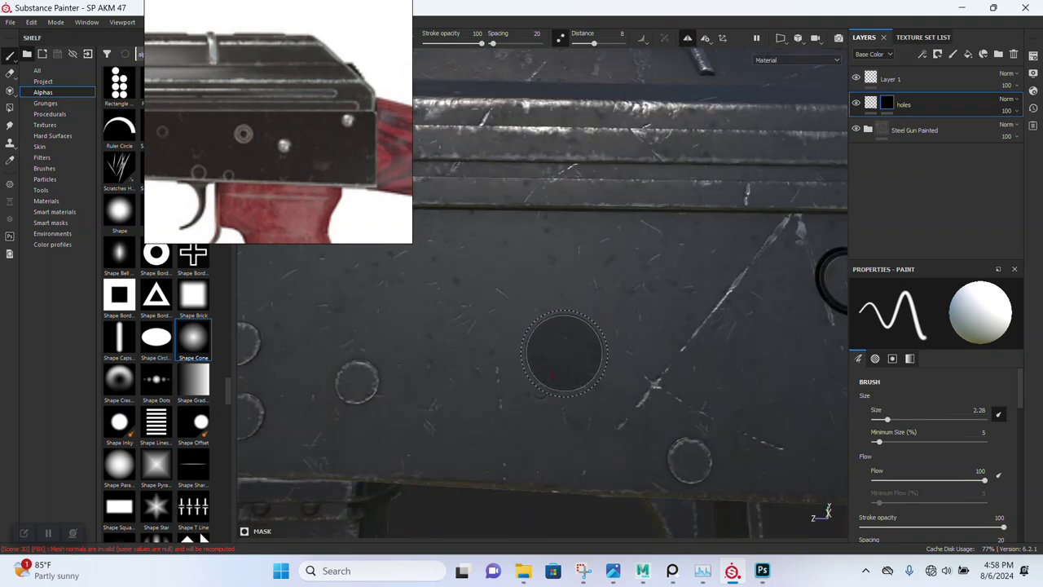
Drop the cone test and switch the brush to the plain Shape alpha.
{"action": "right_click_drag", "start_coordinate": [566, 353], "coordinate": [481, 308], "text": "alt"}
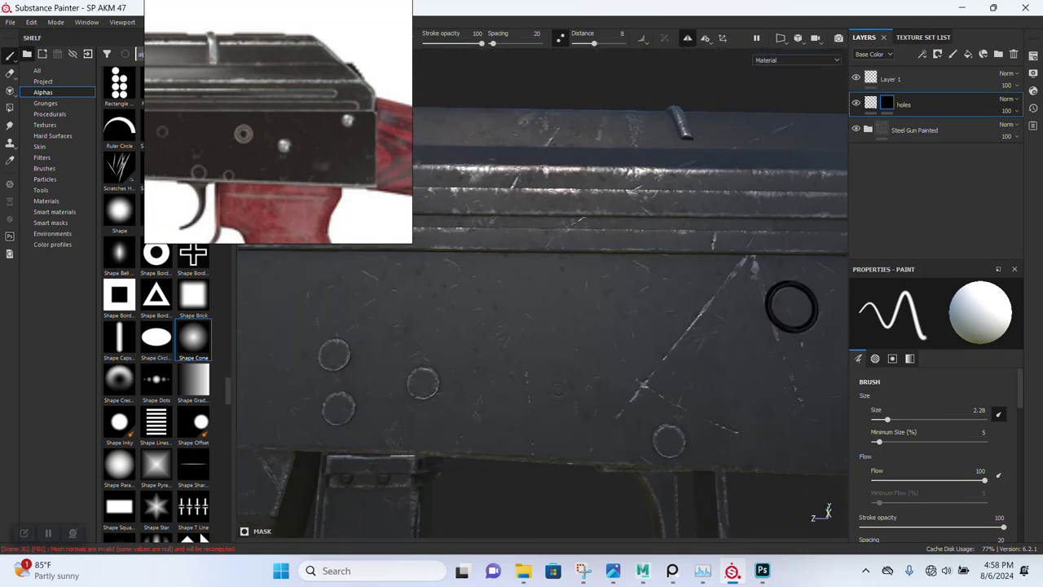
{"action": "scroll", "coordinate": [242, 157], "scroll_direction": "down", "scroll_amount": 2}
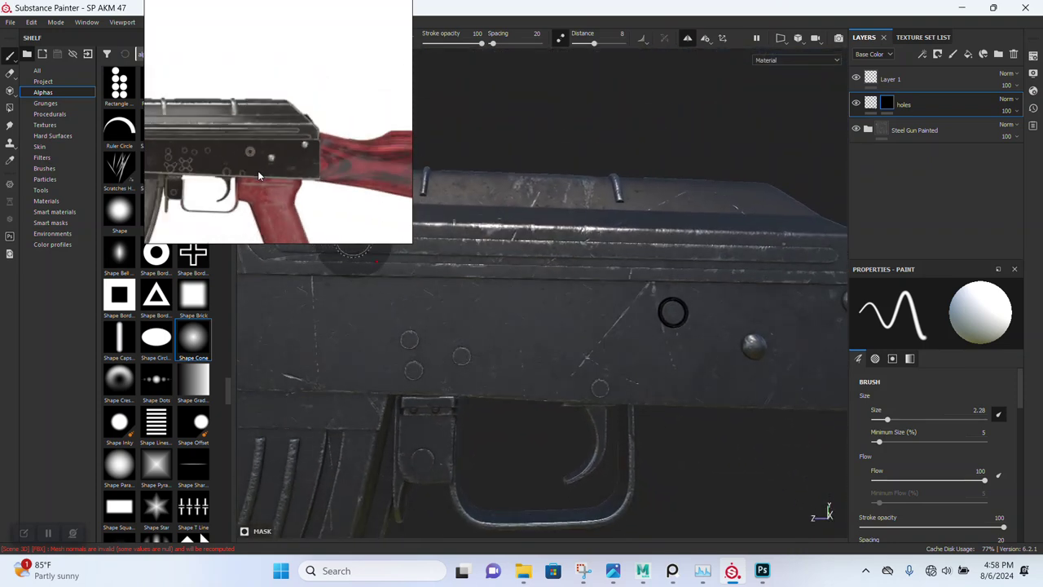
{"action": "scroll", "coordinate": [242, 157], "scroll_direction": "up", "scroll_amount": 4}
{"action": "mouse_move", "coordinate": [252, 198]}
{"action": "left_mouse_down"}
{"action": "mouse_move", "coordinate": [249, 166]}
{"action": "mouse_move", "coordinate": [261, 153]}
{"action": "mouse_move", "coordinate": [340, 177]}
{"action": "mouse_move", "coordinate": [270, 185]}
{"action": "left_mouse_up"}
{"action": "left_click", "coordinate": [120, 213]}
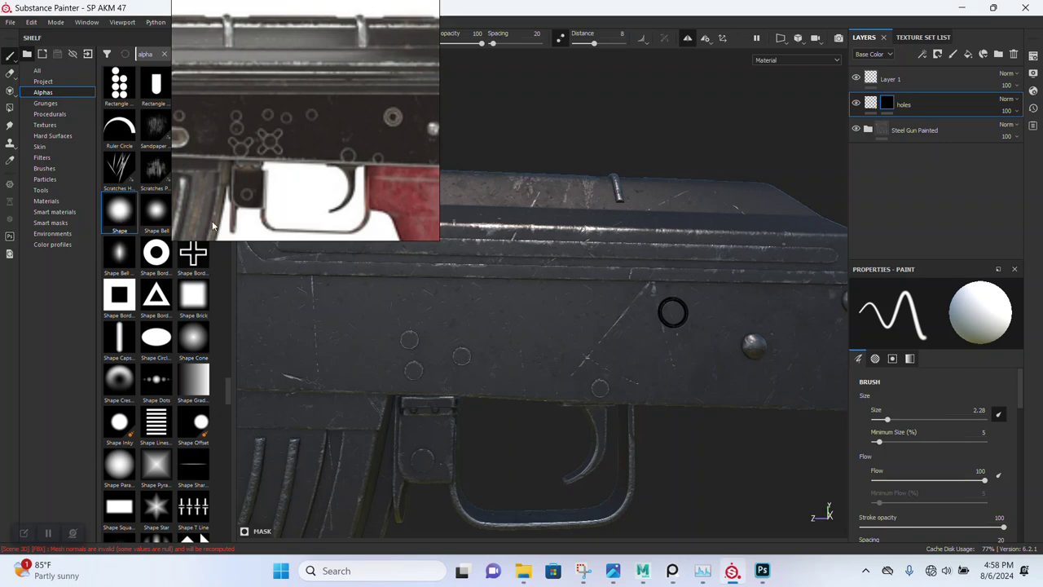
Raise the Shape alpha's Hardness from 0 to 1 in the brush properties.
{"action": "scroll", "coordinate": [938, 473], "scroll_direction": "down", "scroll_amount": 2}
{"action": "scroll", "coordinate": [923, 499], "scroll_direction": "down", "scroll_amount": 2}
{"action": "scroll", "coordinate": [923, 499], "scroll_direction": "down", "scroll_amount": 2}
{"action": "scroll", "coordinate": [919, 493], "scroll_direction": "down", "scroll_amount": 2}
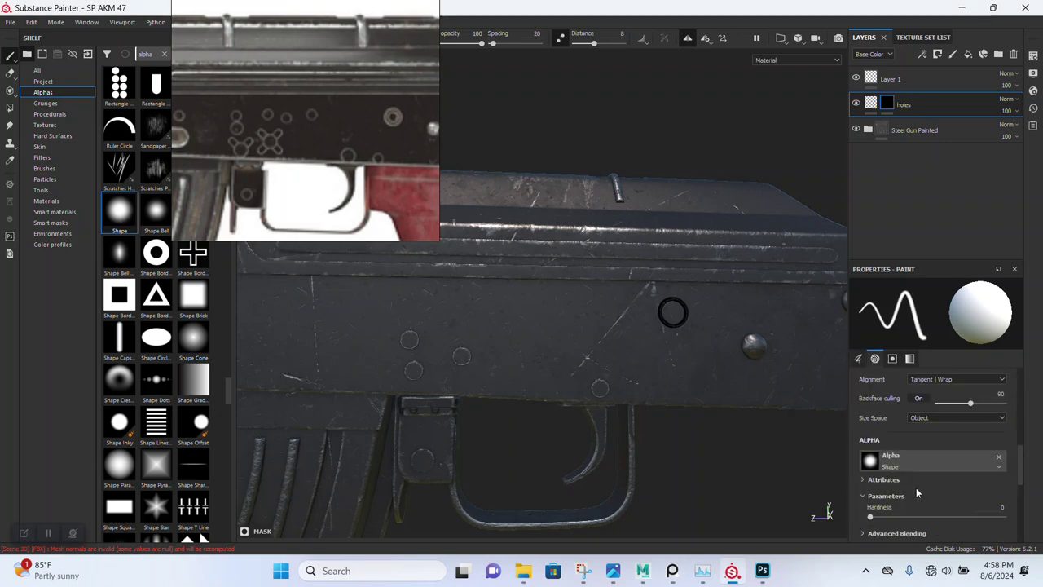
{"action": "scroll", "coordinate": [915, 488], "scroll_direction": "down", "scroll_amount": 1}
{"action": "left_click_drag", "start_coordinate": [899, 484], "coordinate": [1006, 484]}
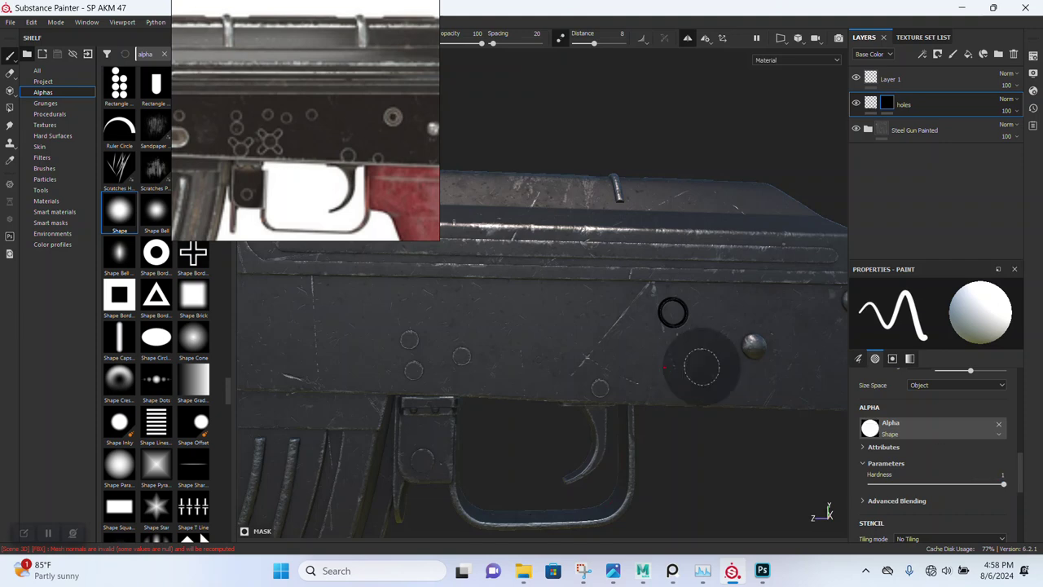
Reposition the reference image and rotate the model to show more of the receiver top.
{"action": "left_click_drag", "start_coordinate": [322, 173], "coordinate": [179, 177]}
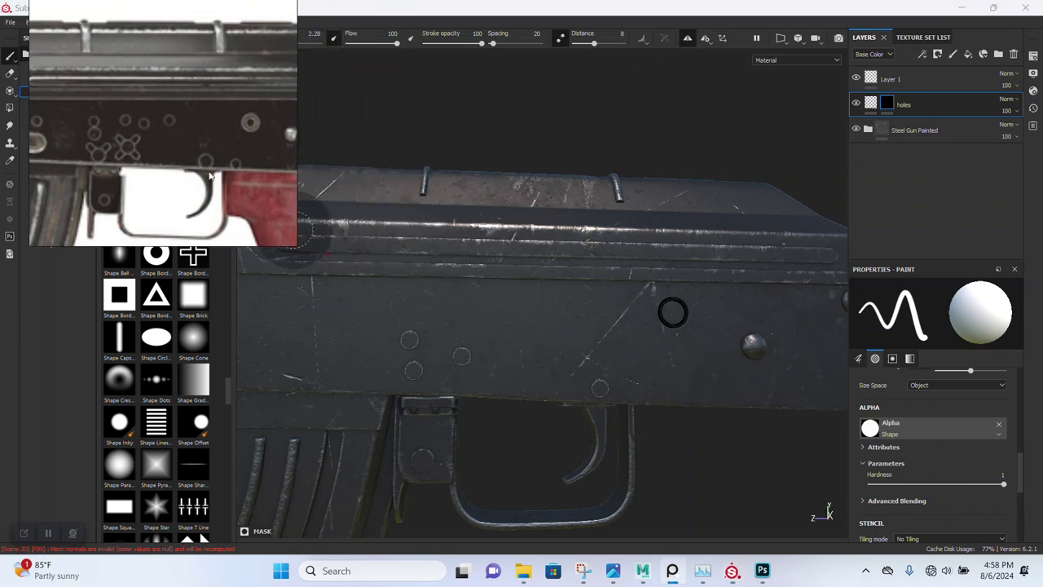
{"action": "scroll", "coordinate": [173, 155], "scroll_direction": "down", "scroll_amount": 3}
{"action": "scroll", "coordinate": [188, 166], "scroll_direction": "up", "scroll_amount": 2}
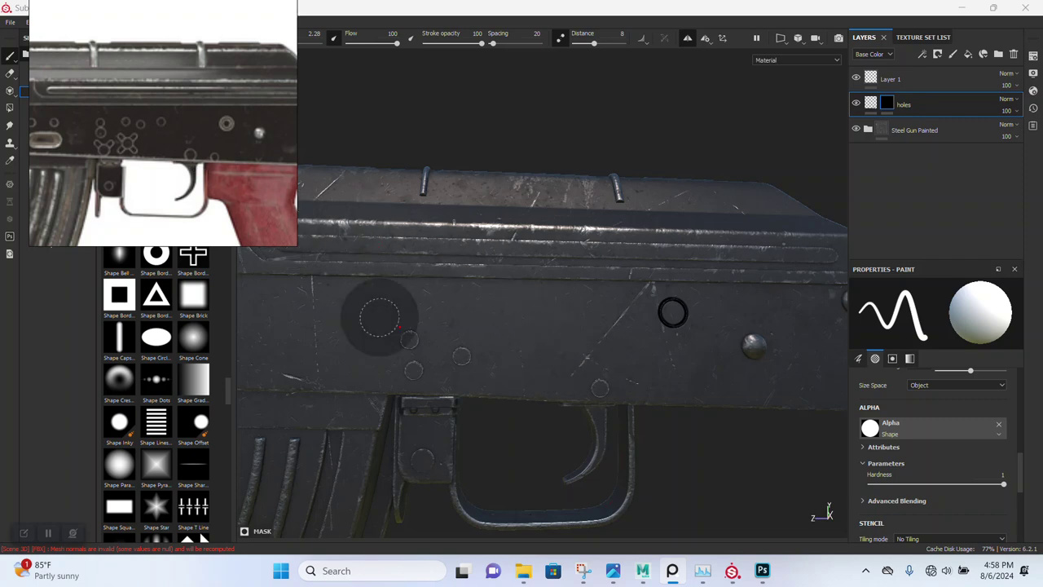
{"action": "mouse_move", "coordinate": [370, 311]}
{"action": "left_mouse_down", "text": "alt"}
{"action": "mouse_move", "coordinate": [505, 303]}
{"action": "mouse_move", "coordinate": [310, 232]}
{"action": "left_mouse_up", "text": "alt"}
{"action": "scroll", "coordinate": [114, 154], "scroll_direction": "down", "scroll_amount": 3}
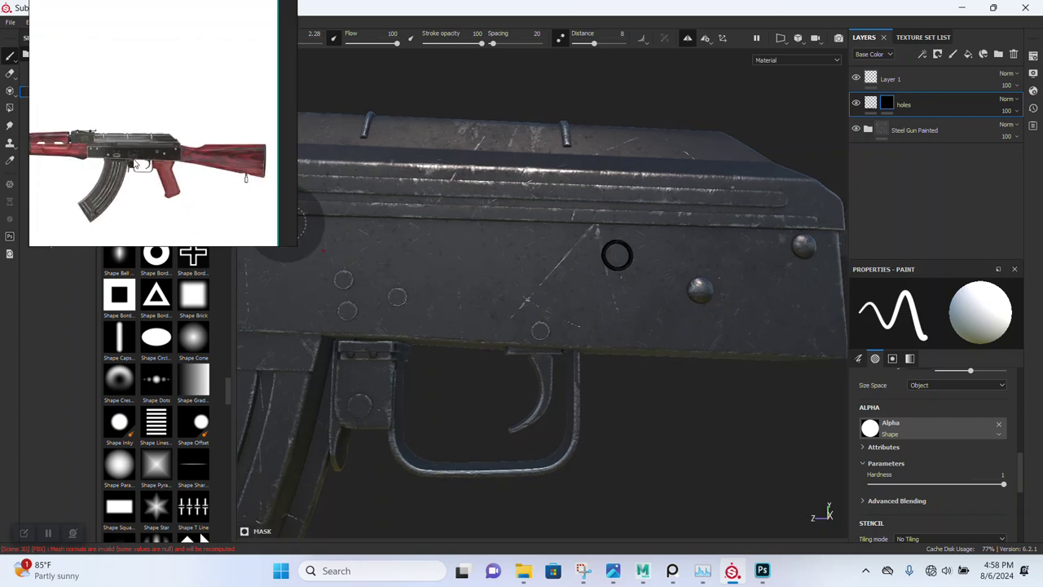
{"action": "scroll", "coordinate": [114, 155], "scroll_direction": "down", "scroll_amount": 2}
{"action": "middle_click_drag", "start_coordinate": [114, 155], "coordinate": [128, 169]}
{"action": "scroll", "coordinate": [128, 170], "scroll_direction": "up", "scroll_amount": 2}
{"action": "scroll", "coordinate": [143, 144], "scroll_direction": "up", "scroll_amount": 2}
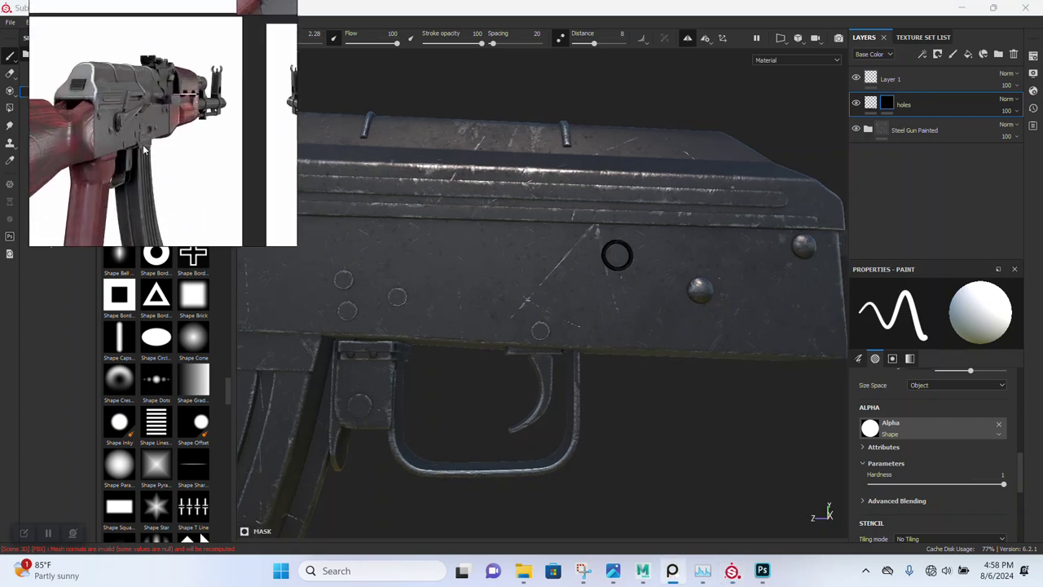
{"action": "scroll", "coordinate": [130, 143], "scroll_direction": "up", "scroll_amount": 2}
{"action": "scroll", "coordinate": [117, 145], "scroll_direction": "up", "scroll_amount": 2}
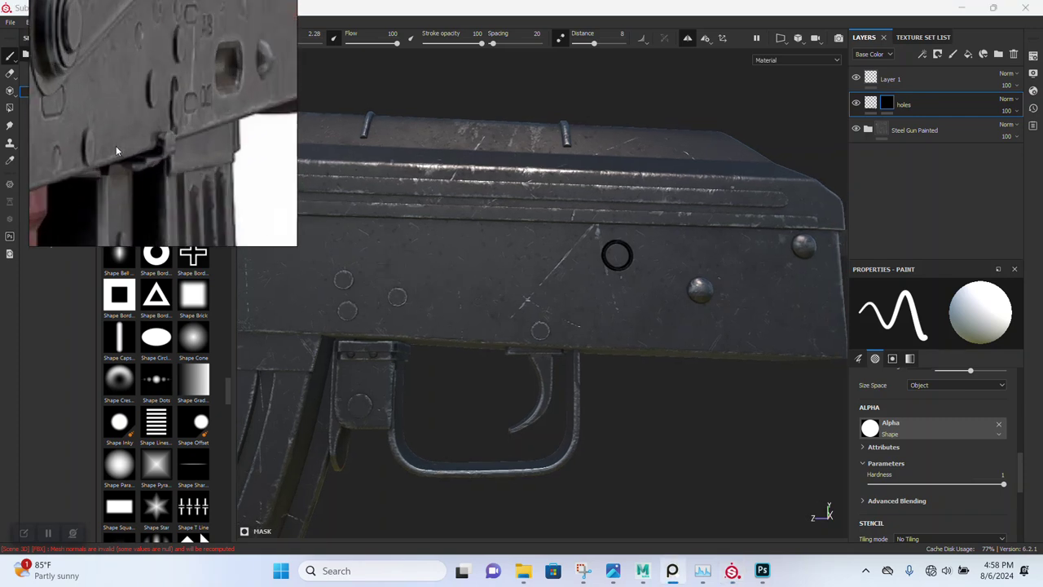
{"action": "scroll", "coordinate": [116, 145], "scroll_direction": "up", "scroll_amount": 2}
{"action": "scroll", "coordinate": [114, 157], "scroll_direction": "up", "scroll_amount": 2}
{"action": "scroll", "coordinate": [119, 160], "scroll_direction": "down", "scroll_amount": 1}
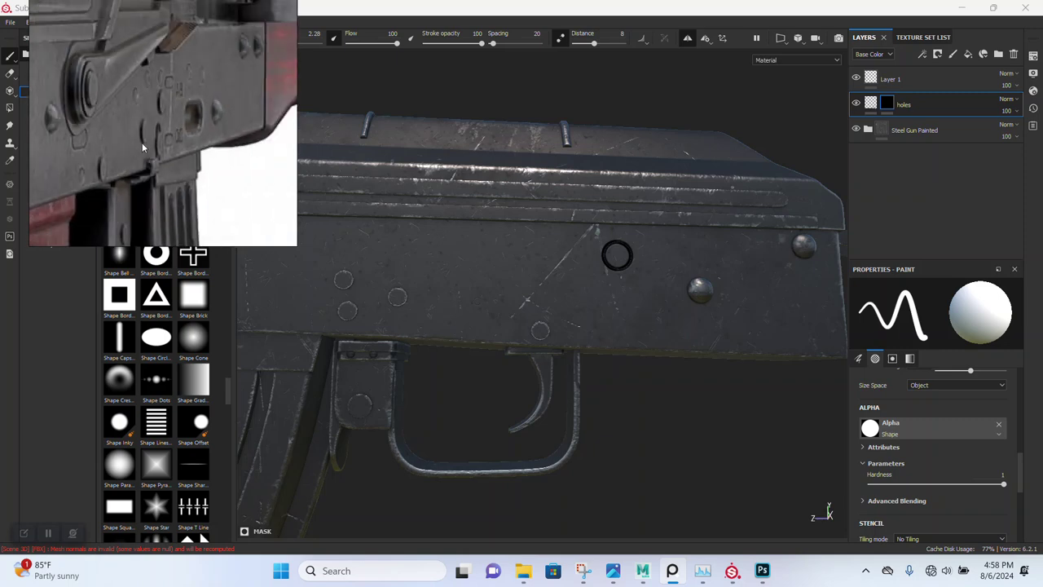
{"action": "scroll", "coordinate": [142, 142], "scroll_direction": "down", "scroll_amount": 1}
{"action": "scroll", "coordinate": [134, 150], "scroll_direction": "down", "scroll_amount": 1}
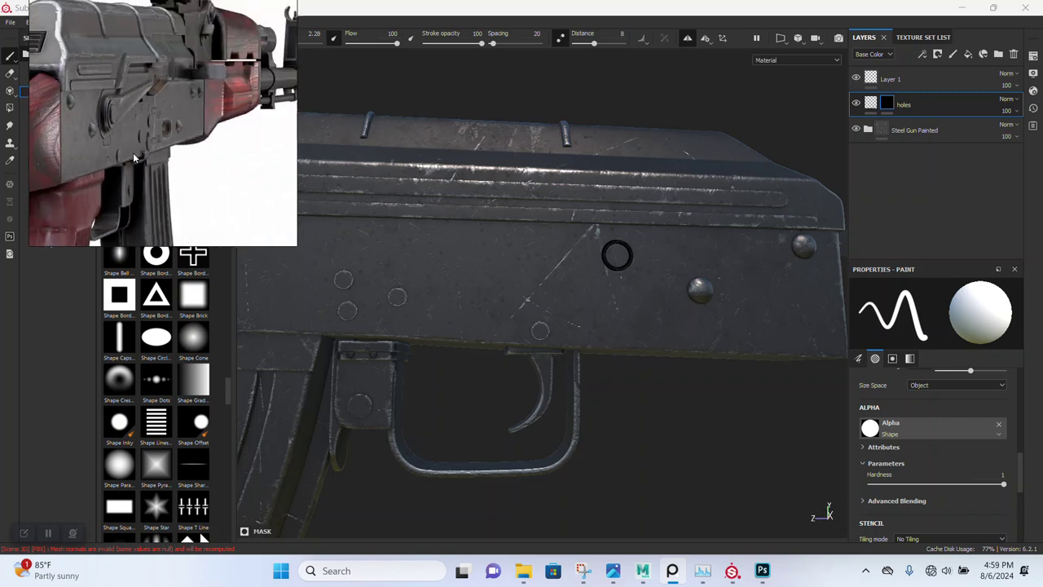
{"action": "scroll", "coordinate": [134, 154], "scroll_direction": "down", "scroll_amount": 2}
{"action": "scroll", "coordinate": [154, 147], "scroll_direction": "down", "scroll_amount": 2}
{"action": "scroll", "coordinate": [171, 161], "scroll_direction": "down", "scroll_amount": 2}
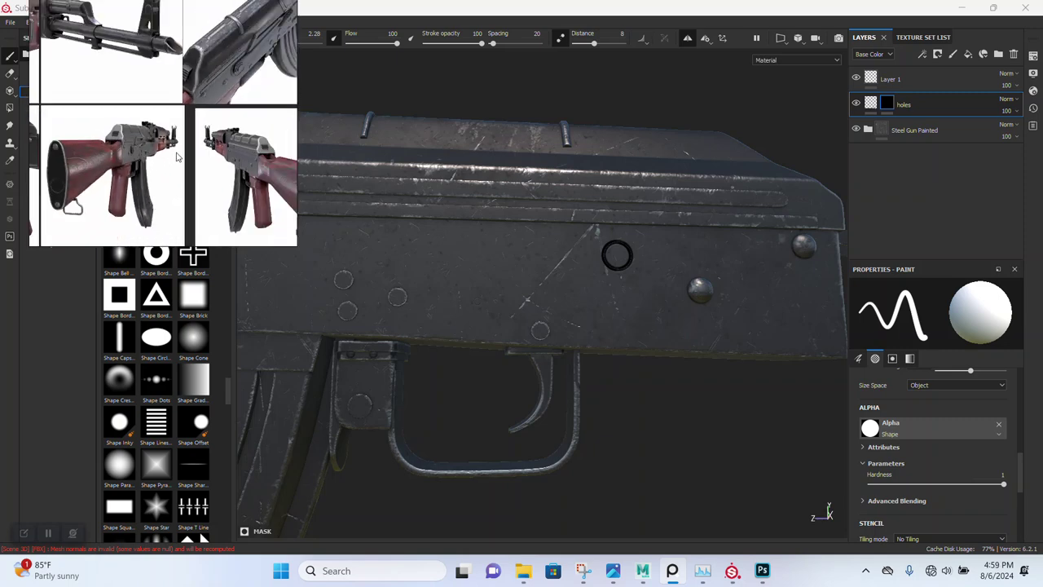
{"action": "scroll", "coordinate": [183, 151], "scroll_direction": "down", "scroll_amount": 1}
{"action": "scroll", "coordinate": [191, 146], "scroll_direction": "down", "scroll_amount": 1}
{"action": "scroll", "coordinate": [199, 140], "scroll_direction": "down", "scroll_amount": 2}
{"action": "scroll", "coordinate": [210, 132], "scroll_direction": "down", "scroll_amount": 1}
{"action": "scroll", "coordinate": [207, 135], "scroll_direction": "up", "scroll_amount": 1}
{"action": "scroll", "coordinate": [205, 140], "scroll_direction": "up", "scroll_amount": 2}
{"action": "scroll", "coordinate": [201, 146], "scroll_direction": "up", "scroll_amount": 1}
{"action": "scroll", "coordinate": [197, 154], "scroll_direction": "up", "scroll_amount": 2}
{"action": "scroll", "coordinate": [196, 151], "scroll_direction": "up", "scroll_amount": 1}
{"action": "scroll", "coordinate": [184, 153], "scroll_direction": "up", "scroll_amount": 1}
{"action": "scroll", "coordinate": [185, 149], "scroll_direction": "up", "scroll_amount": 1}
{"action": "scroll", "coordinate": [186, 146], "scroll_direction": "up", "scroll_amount": 1}
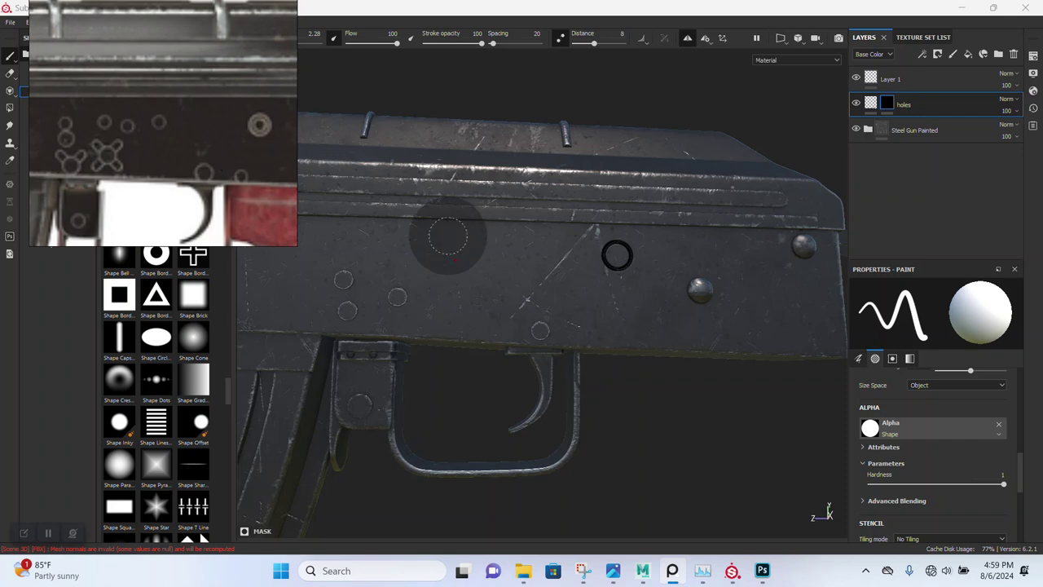
Stamp a new recessed hole below the existing ring on the receiver side.
{"action": "mouse_move", "coordinate": [625, 340]}
{"action": "middle_mouse_down"}
{"action": "mouse_move", "coordinate": [590, 338]}
{"action": "mouse_move", "coordinate": [570, 318]}
{"action": "mouse_move", "coordinate": [582, 349]}
{"action": "middle_mouse_up"}
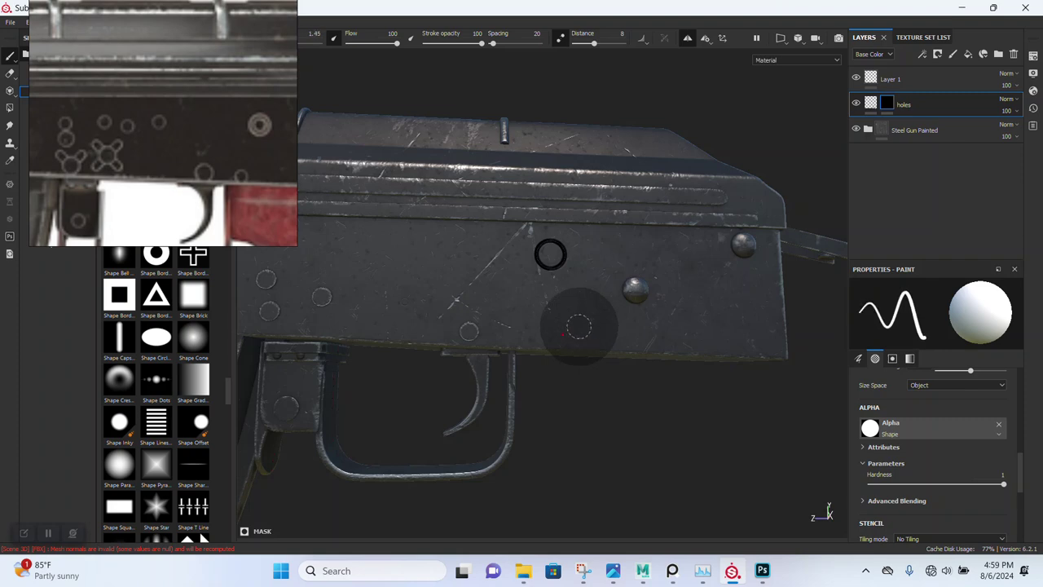
{"action": "mouse_move", "coordinate": [539, 286]}
{"action": "left_mouse_down", "text": "alt"}
{"action": "mouse_move", "coordinate": [583, 378]}
{"action": "mouse_move", "coordinate": [516, 299]}
{"action": "mouse_move", "coordinate": [698, 305]}
{"action": "mouse_move", "coordinate": [462, 213]}
{"action": "mouse_move", "coordinate": [440, 232]}
{"action": "mouse_move", "coordinate": [412, 233]}
{"action": "mouse_move", "coordinate": [535, 277]}
{"action": "mouse_move", "coordinate": [659, 232]}
{"action": "mouse_move", "coordinate": [541, 313]}
{"action": "mouse_move", "coordinate": [552, 282]}
{"action": "mouse_move", "coordinate": [461, 310]}
{"action": "left_mouse_up", "text": "alt"}
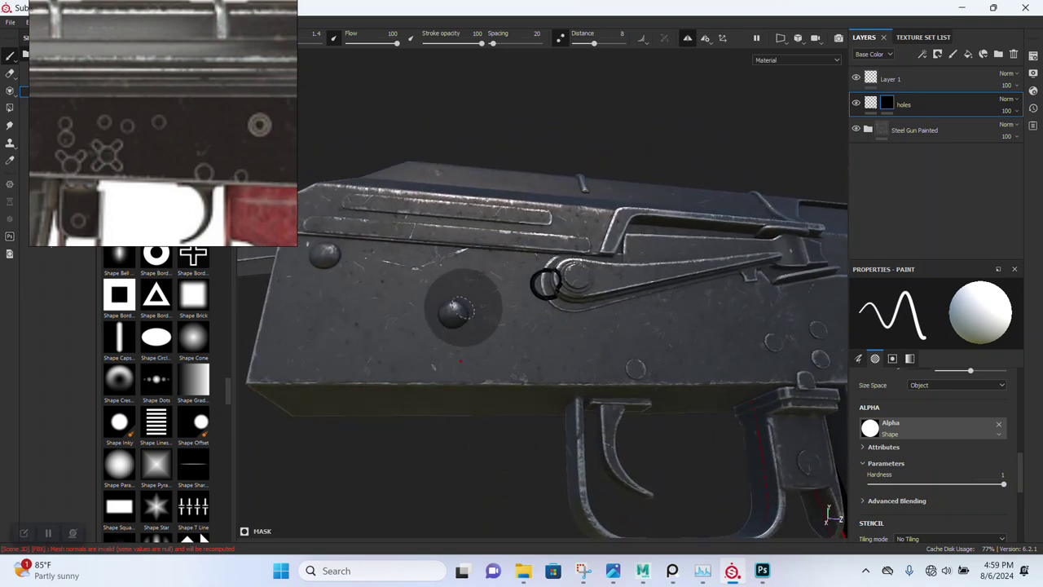
{"action": "left_click_drag", "start_coordinate": [541, 324], "coordinate": [489, 308], "text": "alt"}
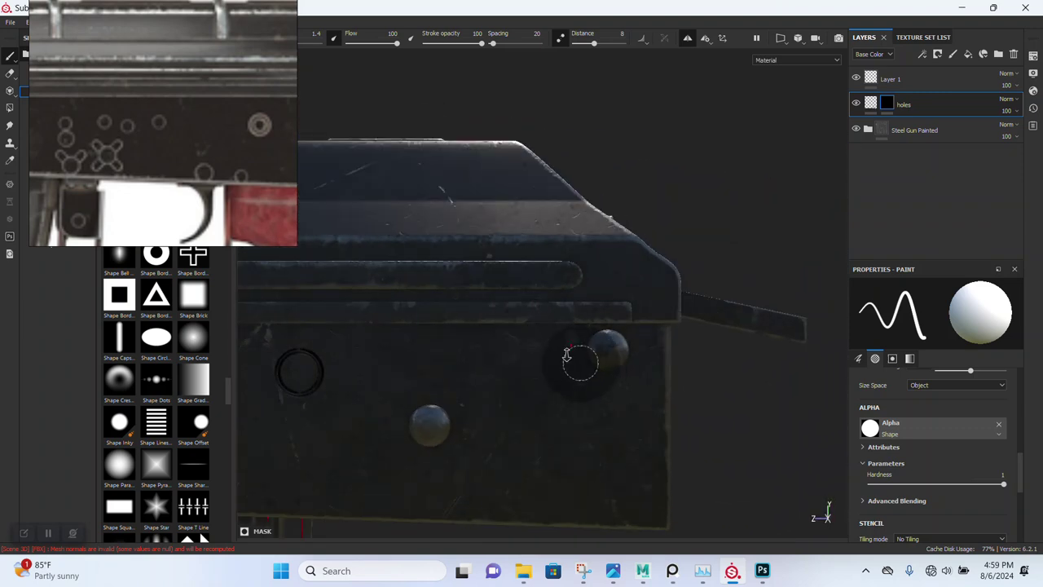
{"action": "middle_click_drag", "start_coordinate": [489, 308], "coordinate": [418, 301], "text": "alt"}
{"action": "right_click_drag", "start_coordinate": [418, 301], "coordinate": [421, 283], "text": "alt"}
{"action": "mouse_move", "coordinate": [490, 320]}
{"action": "left_mouse_down", "text": "alt"}
{"action": "mouse_move", "coordinate": [569, 314]}
{"action": "mouse_move", "coordinate": [458, 275]}
{"action": "left_mouse_up", "text": "alt"}
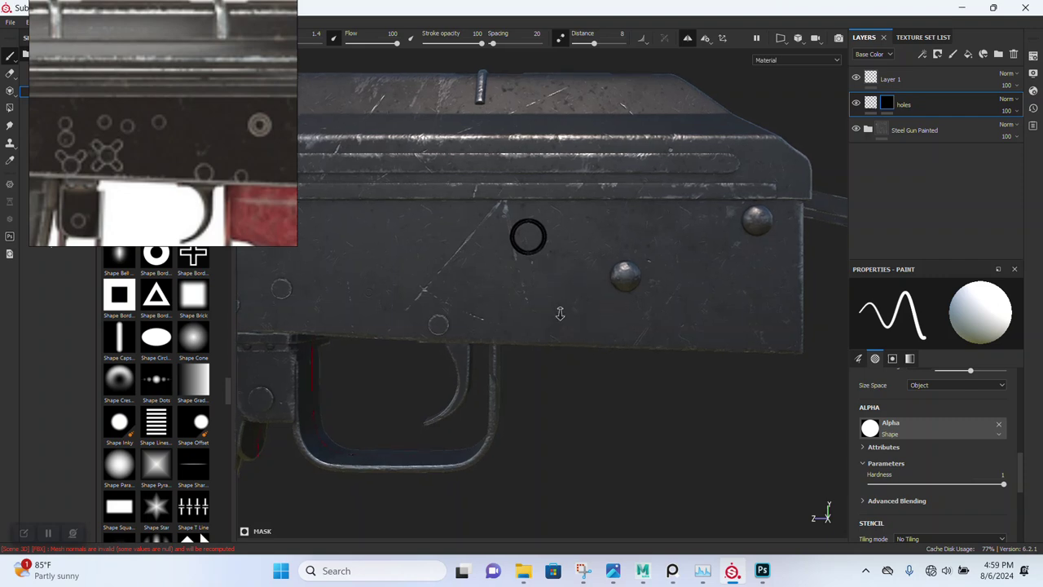
{"action": "left_click_drag", "start_coordinate": [537, 280], "coordinate": [565, 325], "text": "alt"}
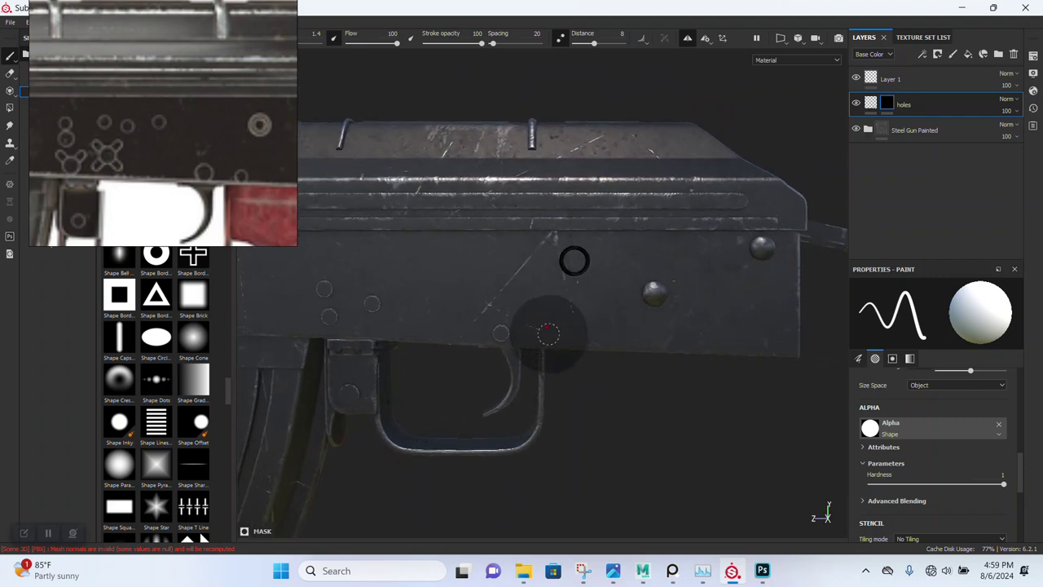
{"action": "left_click", "coordinate": [548, 333]}
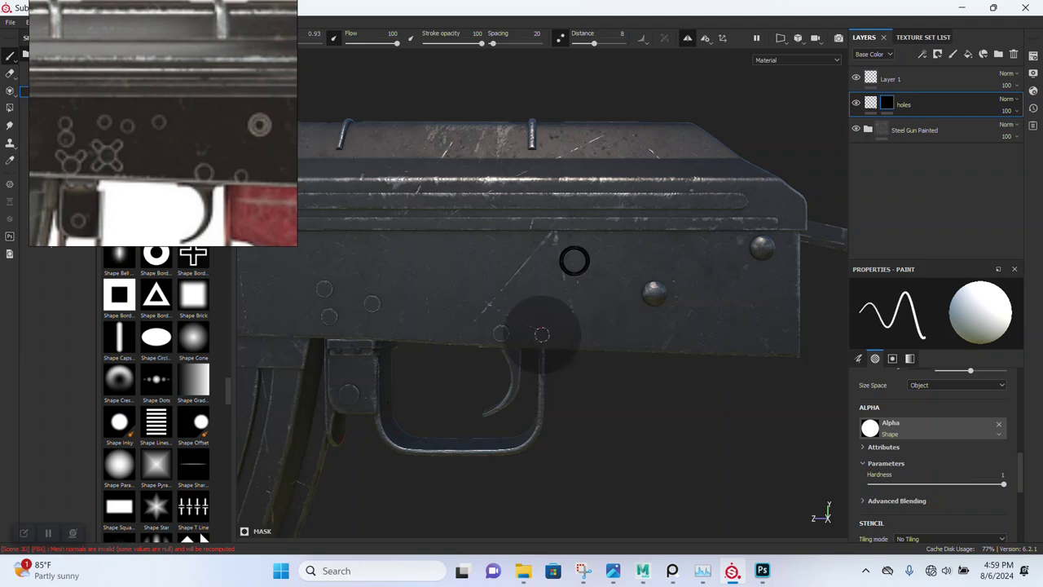
Stamp several ring holes near the receiver's lower edge, then undo them.
{"action": "mouse_move", "coordinate": [517, 356]}
{"action": "middle_mouse_down"}
{"action": "mouse_move", "coordinate": [504, 341]}
{"action": "mouse_move", "coordinate": [517, 343]}
{"action": "middle_mouse_up"}
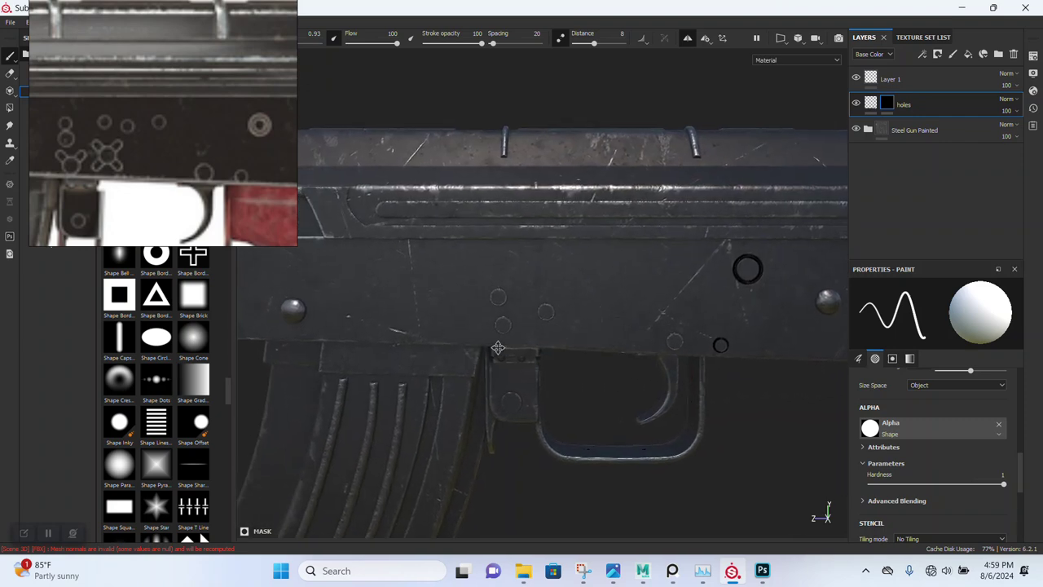
{"action": "mouse_move", "coordinate": [517, 343]}
{"action": "right_mouse_down", "text": "alt"}
{"action": "mouse_move", "coordinate": [556, 343]}
{"action": "mouse_move", "coordinate": [566, 356]}
{"action": "mouse_move", "coordinate": [570, 329]}
{"action": "right_mouse_up", "text": "alt"}
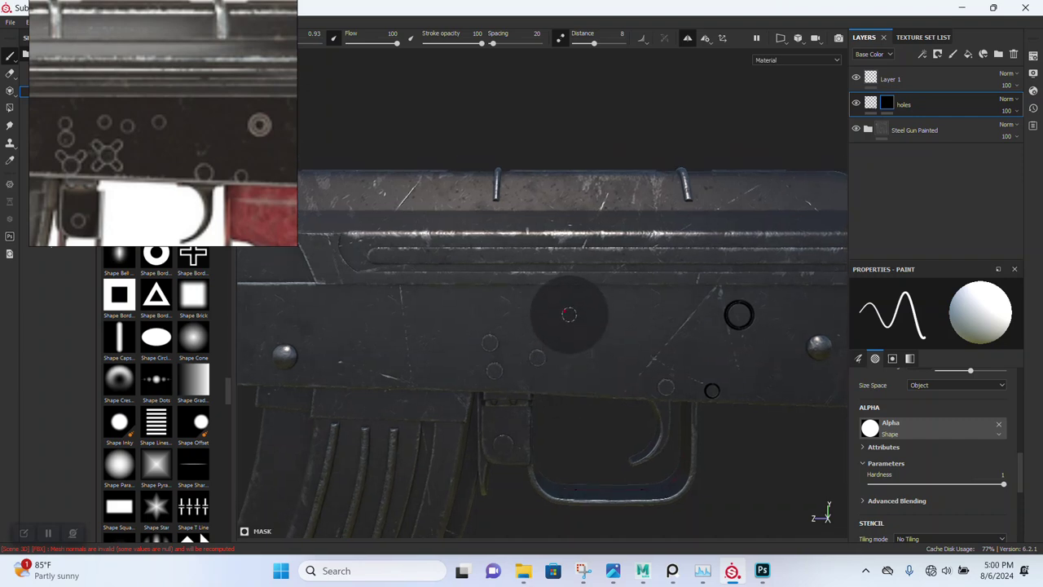
{"action": "left_click", "coordinate": [569, 315]}
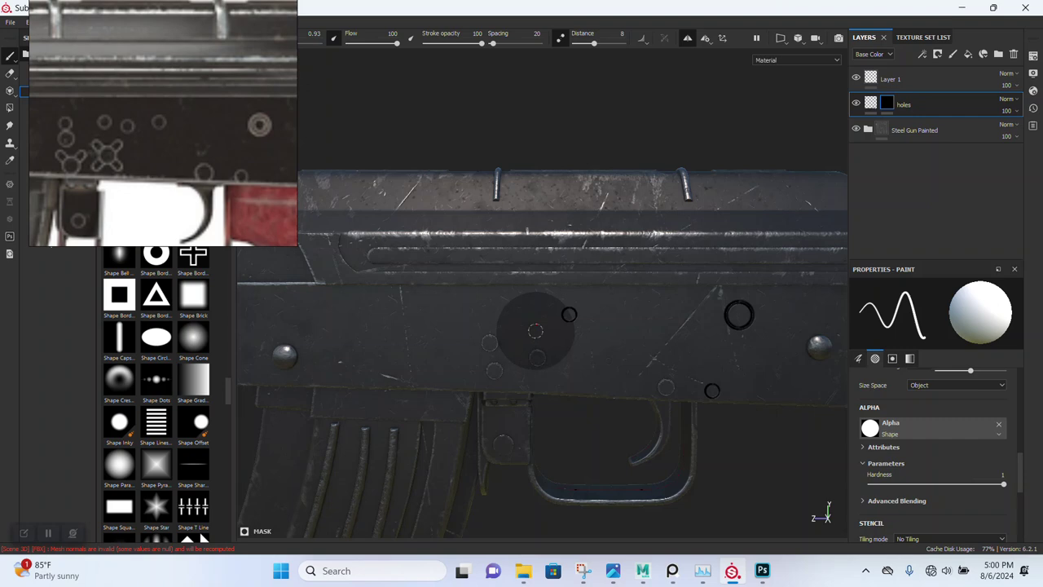
{"action": "left_click", "coordinate": [534, 322]}
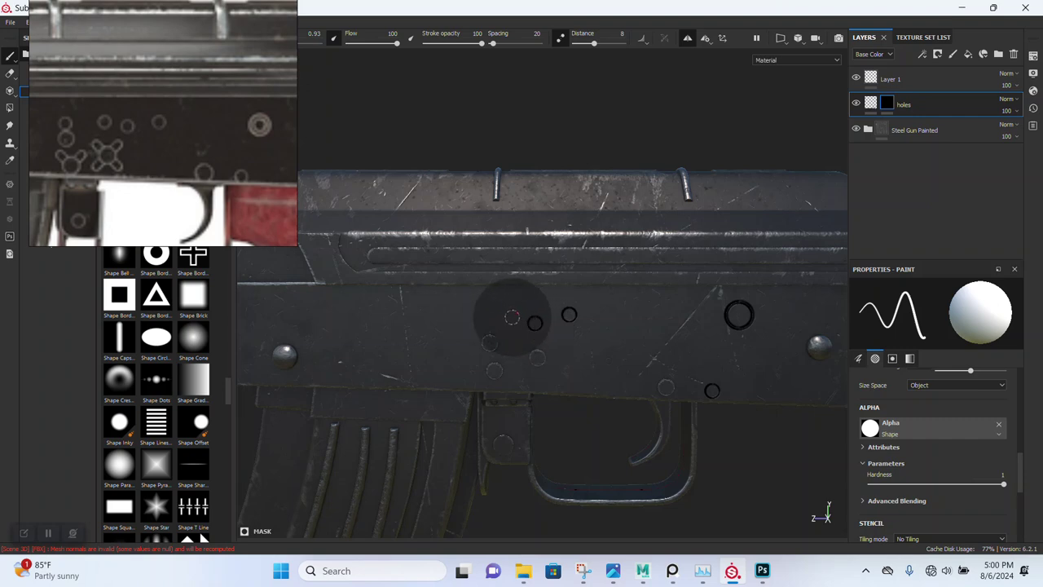
{"action": "left_click", "coordinate": [507, 316]}
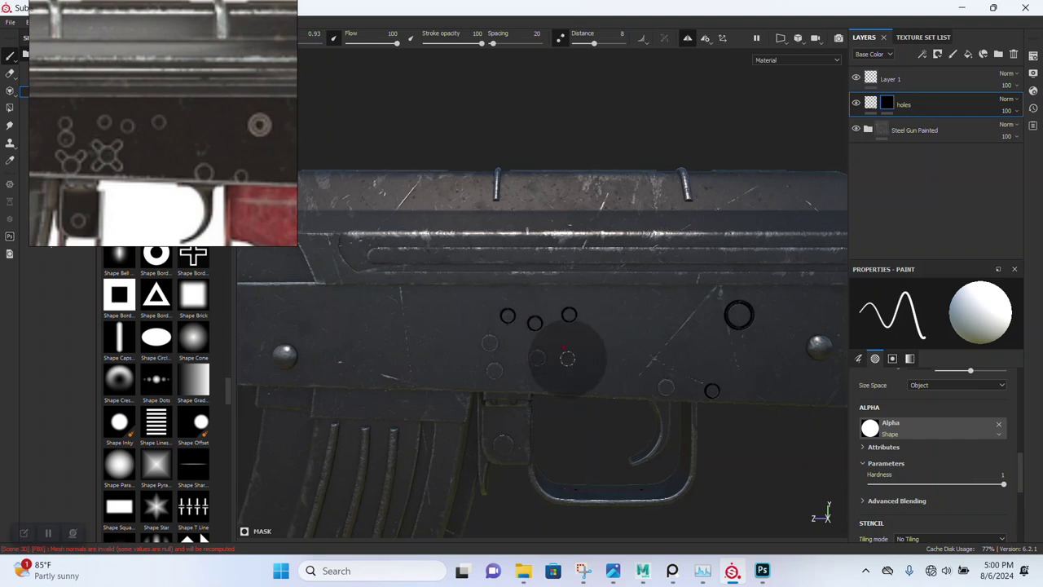
{"action": "mouse_move", "coordinate": [548, 353]}
{"action": "middle_mouse_down", "text": "alt"}
{"action": "mouse_move", "coordinate": [603, 358]}
{"action": "mouse_move", "coordinate": [548, 351]}
{"action": "middle_mouse_up", "text": "alt"}
{"action": "key", "text": "ctrl+z"}
{"action": "key", "text": "ctrl+z"}
{"action": "key", "text": "ctrl+z"}
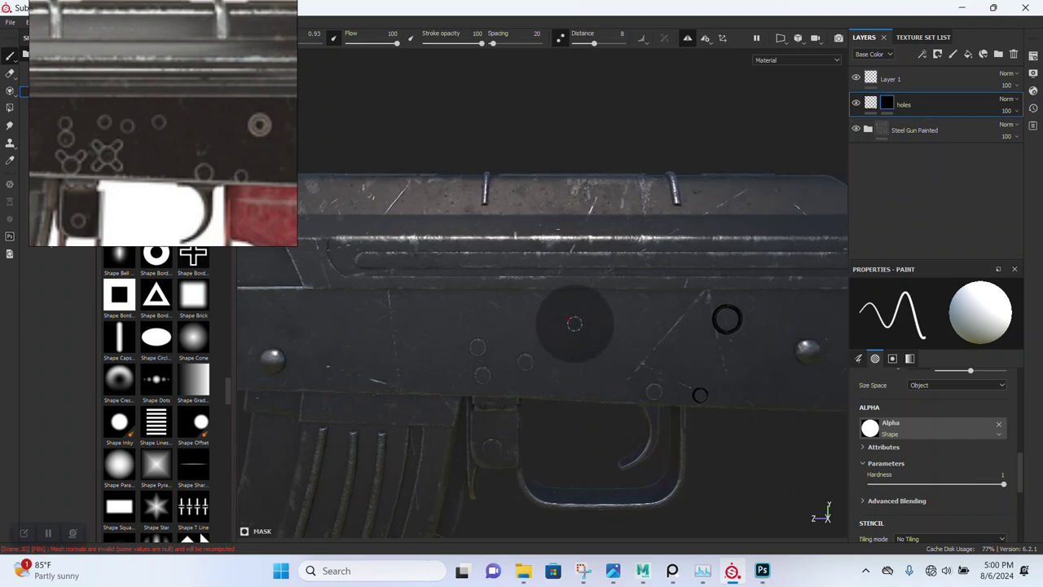
Stamp a row of four ring holes in the upper row, redoing a misplaced stamp.
{"action": "left_click", "coordinate": [574, 323]}
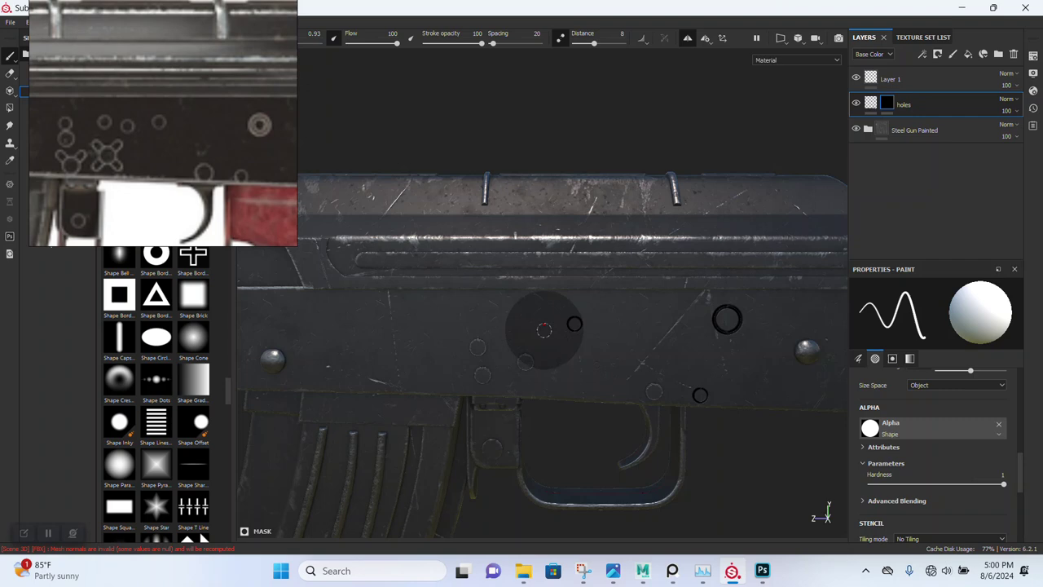
{"action": "left_click", "coordinate": [543, 330]}
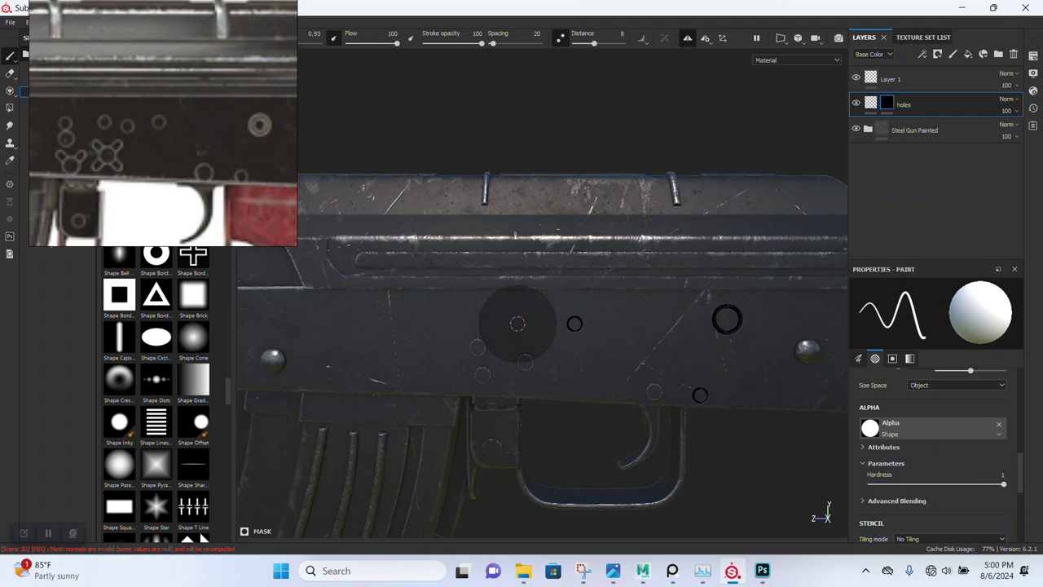
{"action": "key", "text": "ctrl+z"}
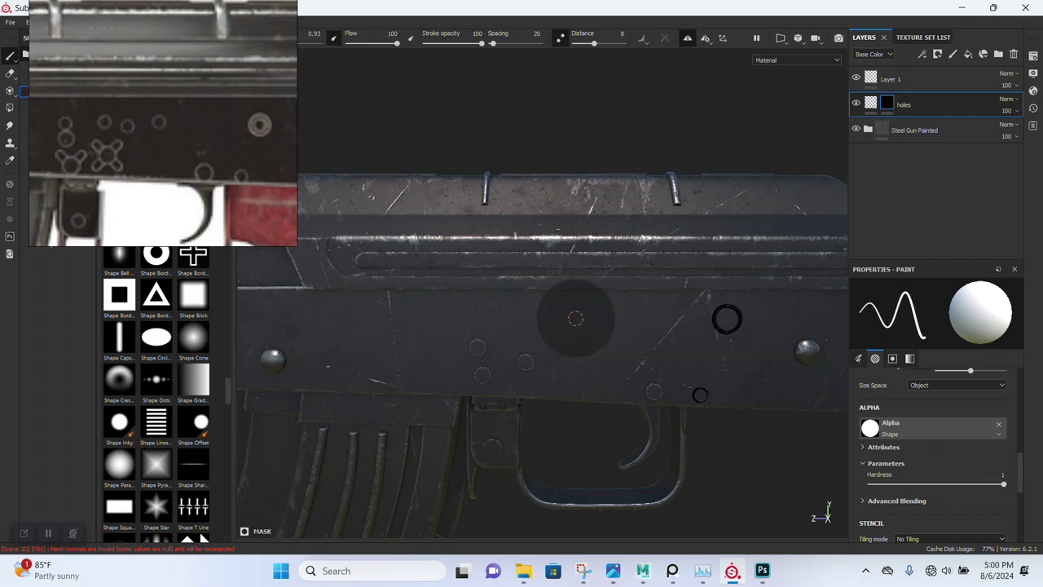
{"action": "left_click", "coordinate": [576, 315]}
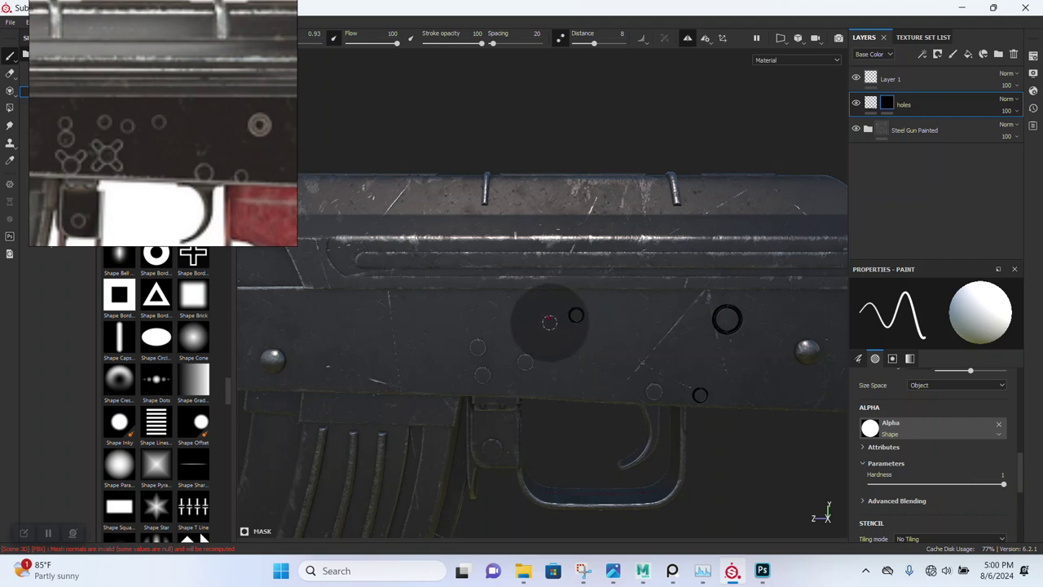
{"action": "left_click", "coordinate": [546, 324]}
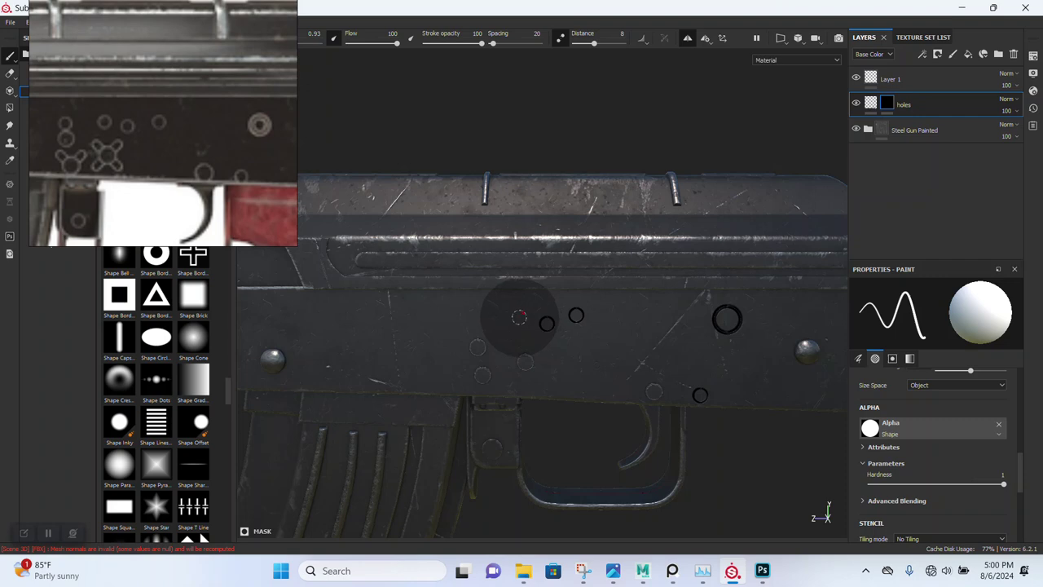
{"action": "left_click", "coordinate": [517, 318]}
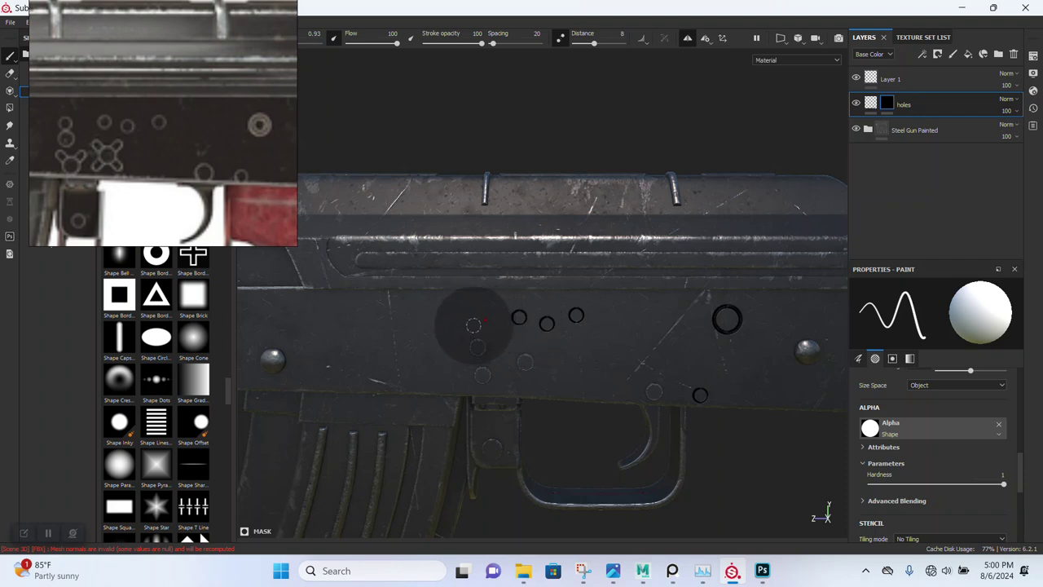
{"action": "left_click", "coordinate": [473, 325]}
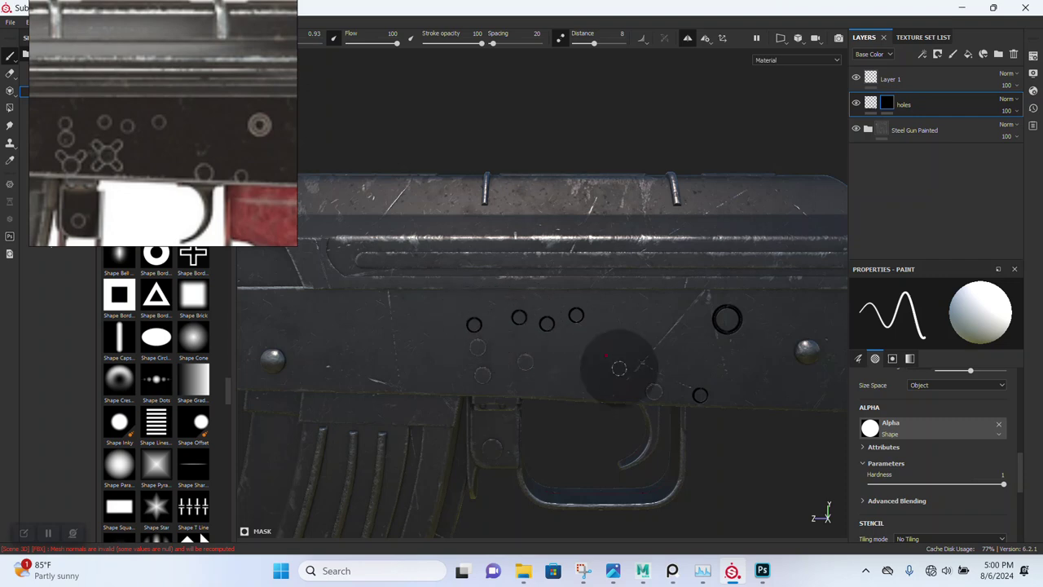
{"action": "scroll", "coordinate": [145, 166], "scroll_direction": "down", "scroll_amount": 3}
{"action": "scroll", "coordinate": [137, 152], "scroll_direction": "down", "scroll_amount": 2}
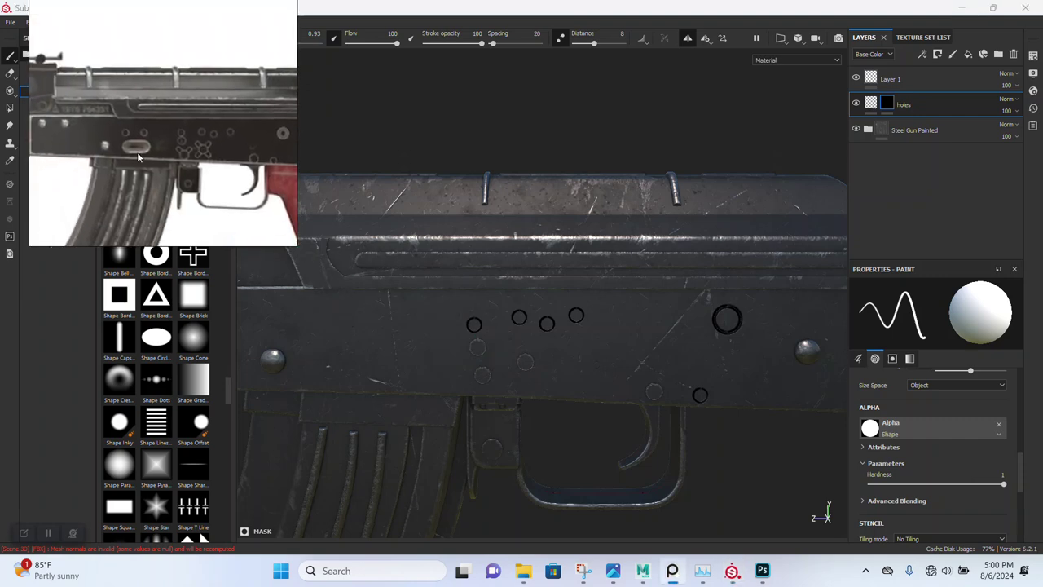
{"action": "mouse_move", "coordinate": [493, 348]}
{"action": "left_mouse_down", "text": "alt"}
{"action": "mouse_move", "coordinate": [549, 363]}
{"action": "mouse_move", "coordinate": [543, 356]}
{"action": "left_mouse_up", "text": "alt"}
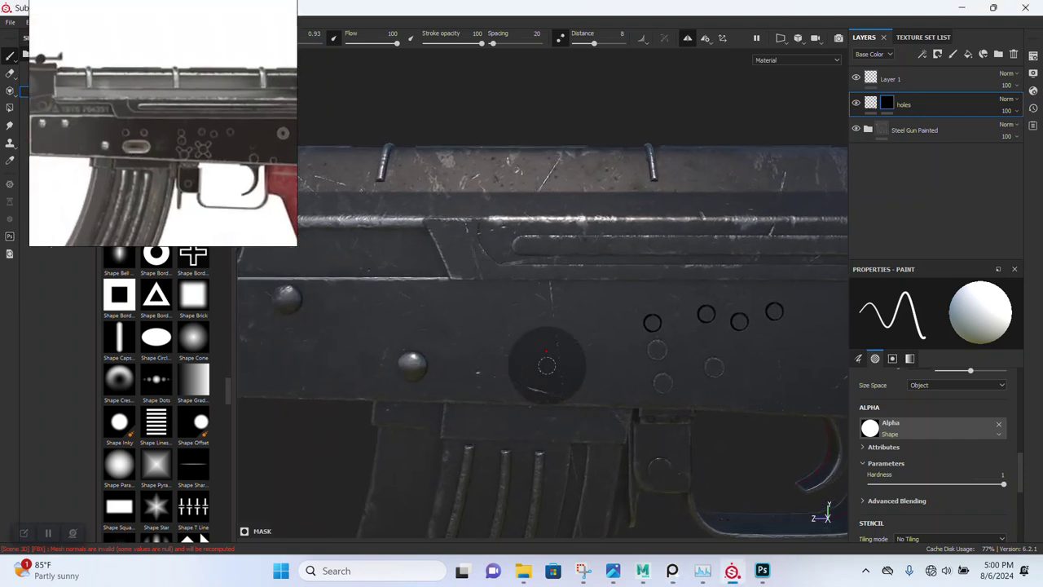
Stamp two more ring holes further left to extend the upper row.
{"action": "left_click", "coordinate": [506, 327]}
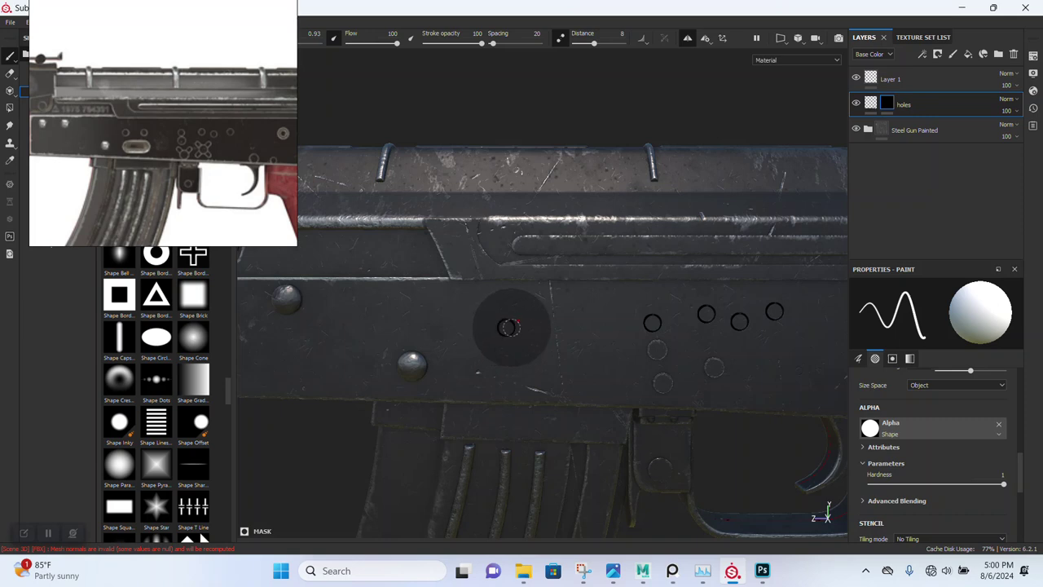
{"action": "left_click", "coordinate": [553, 327]}
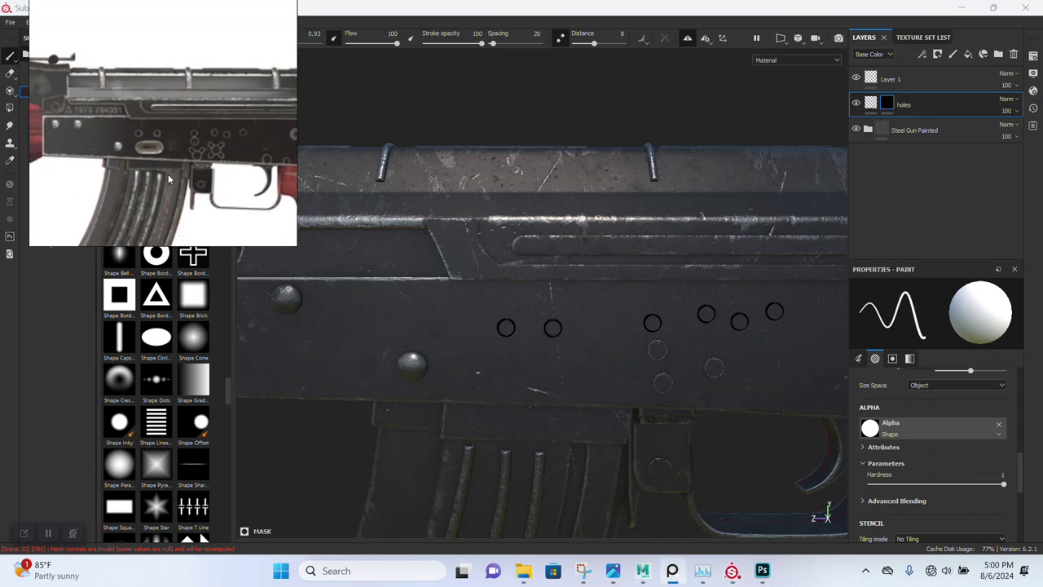
{"action": "left_click_drag", "start_coordinate": [179, 181], "coordinate": [123, 167]}
Centre and zoom in on the hole row and move the reference photo aside.
{"action": "middle_click_drag", "start_coordinate": [587, 366], "coordinate": [463, 342]}
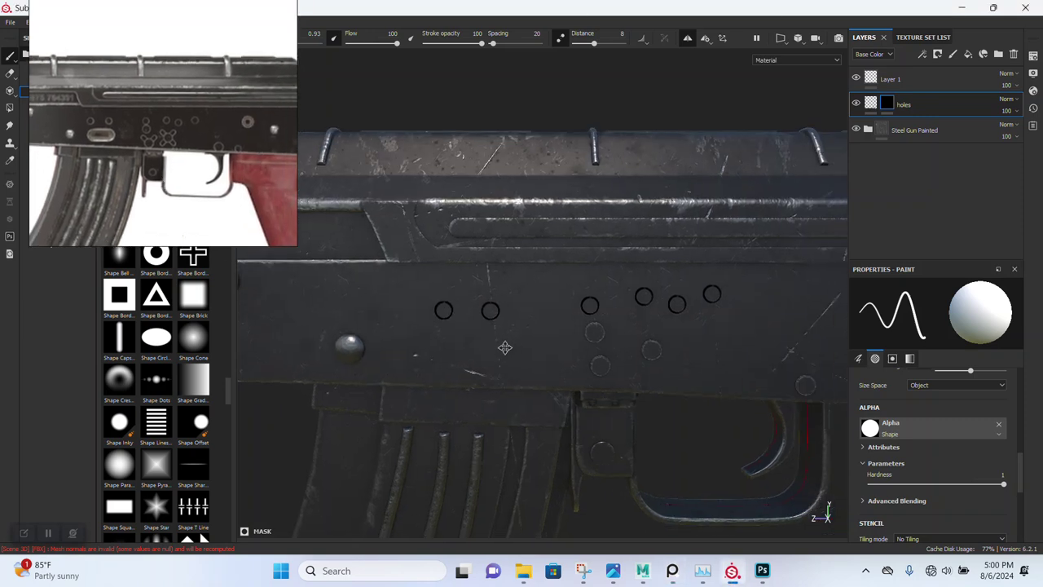
{"action": "right_click_drag", "start_coordinate": [463, 341], "coordinate": [582, 415], "text": "alt"}
{"action": "mouse_move", "coordinate": [582, 414]}
{"action": "middle_mouse_down", "text": "alt"}
{"action": "mouse_move", "coordinate": [500, 366]}
{"action": "mouse_move", "coordinate": [535, 337]}
{"action": "middle_mouse_up", "text": "alt"}
{"action": "left_click_drag", "start_coordinate": [187, 212], "coordinate": [468, 209]}
{"action": "scroll", "coordinate": [169, 325], "scroll_direction": "down", "scroll_amount": 5}
{"action": "scroll", "coordinate": [170, 324], "scroll_direction": "down", "scroll_amount": 2}
{"action": "scroll", "coordinate": [170, 325], "scroll_direction": "down", "scroll_amount": 2}
{"action": "scroll", "coordinate": [170, 325], "scroll_direction": "up", "scroll_amount": 2}
{"action": "scroll", "coordinate": [170, 324], "scroll_direction": "up", "scroll_amount": 2}
{"action": "scroll", "coordinate": [170, 324], "scroll_direction": "up", "scroll_amount": 4}
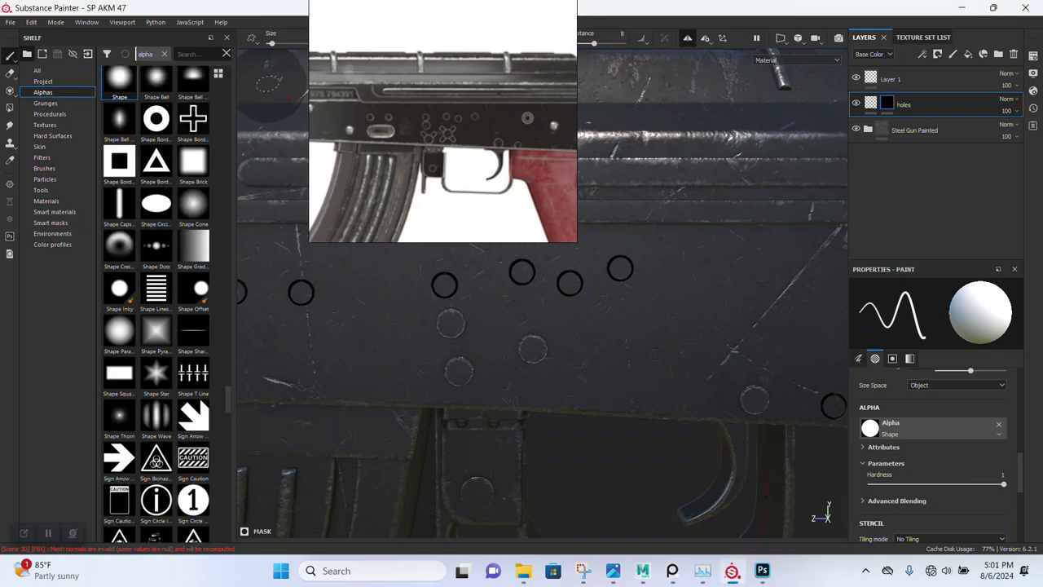
Search the alphas for 'CRO' and assign the CROSS alpha to the brush.
{"action": "type", "text": "CRO"}
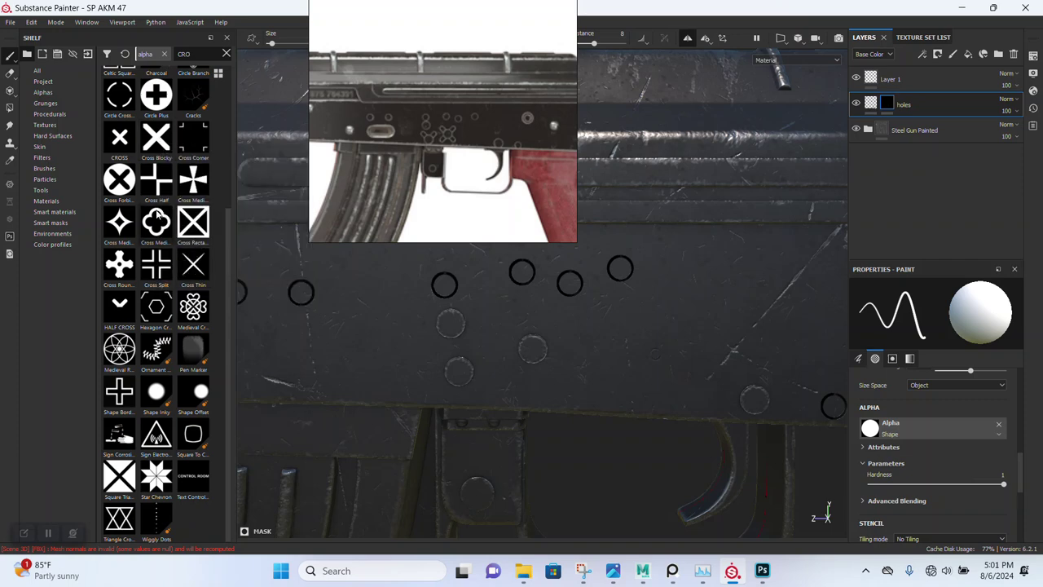
{"action": "left_click", "coordinate": [120, 139]}
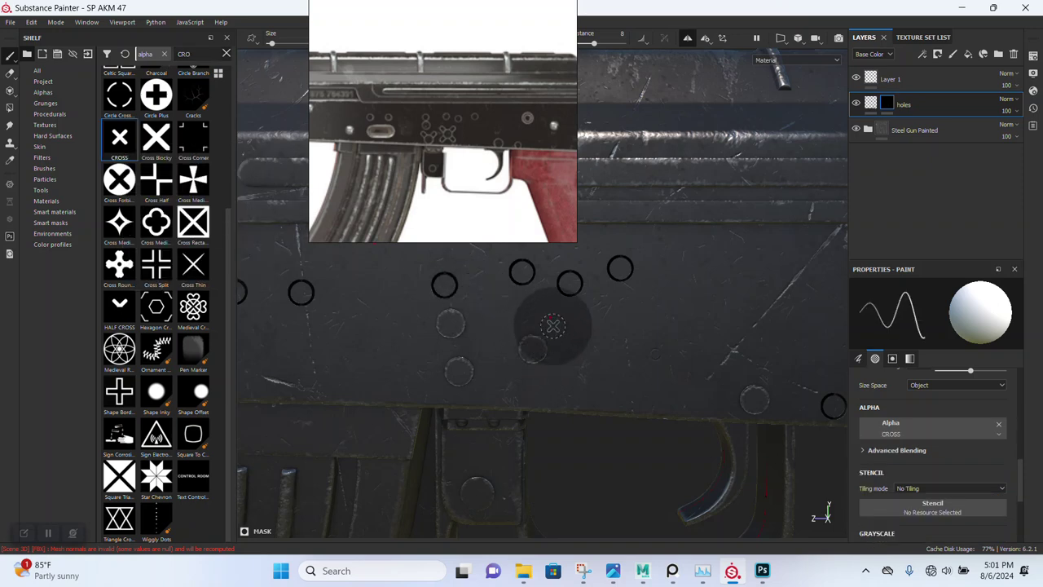
Enlarge the brush and stamp the CROSS recess below the ring holes.
{"action": "mouse_move", "coordinate": [546, 330]}
{"action": "left_mouse_down", "text": "alt"}
{"action": "mouse_move", "coordinate": [491, 352]}
{"action": "mouse_move", "coordinate": [551, 355]}
{"action": "mouse_move", "coordinate": [538, 368]}
{"action": "left_mouse_up", "text": "alt"}
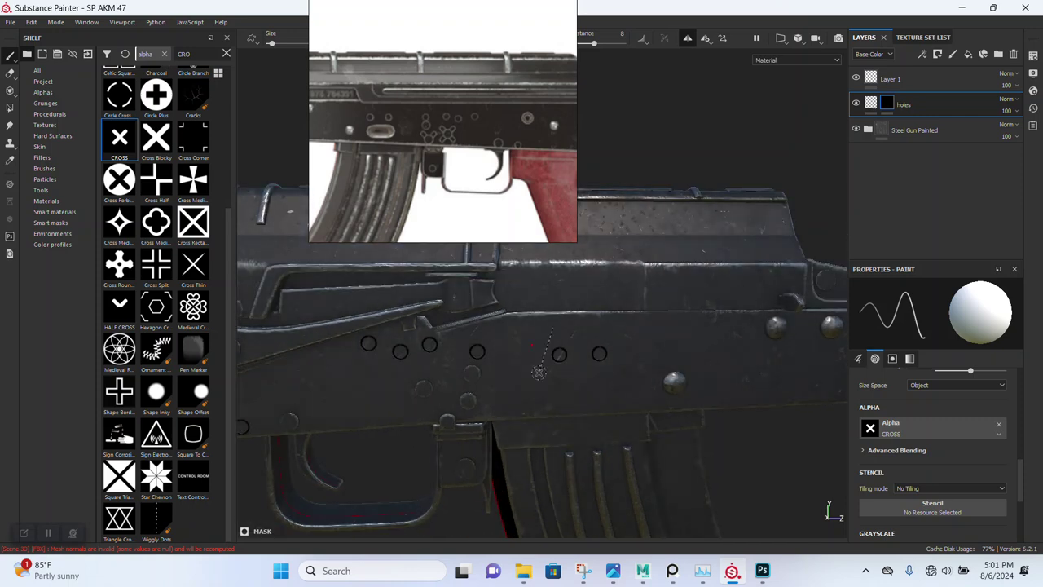
{"action": "left_click_drag", "start_coordinate": [529, 375], "coordinate": [540, 372], "text": "alt"}
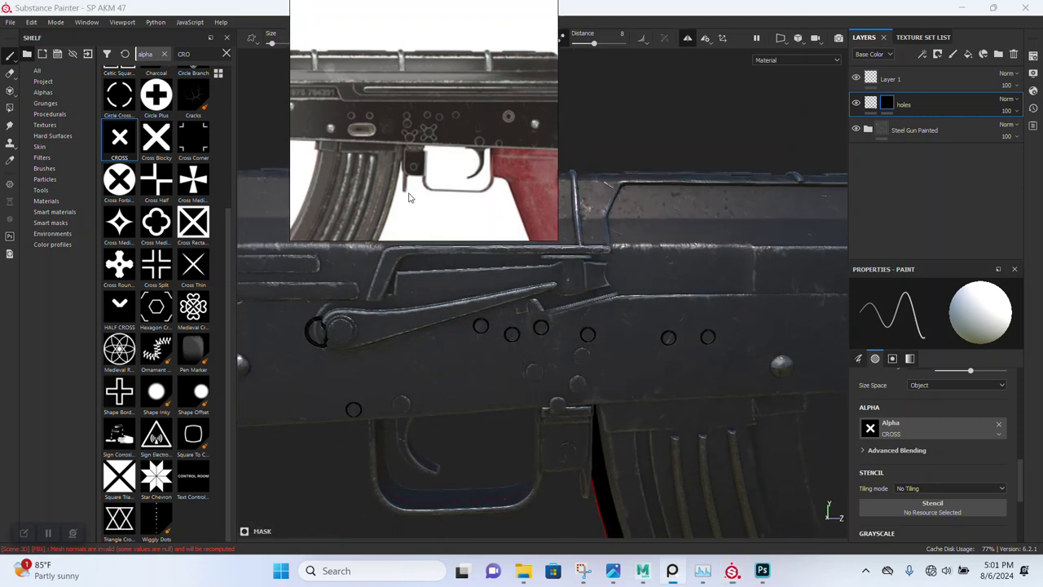
{"action": "left_click_drag", "start_coordinate": [410, 197], "coordinate": [139, 197]}
{"action": "left_click_drag", "start_coordinate": [506, 359], "coordinate": [576, 371], "text": "alt"}
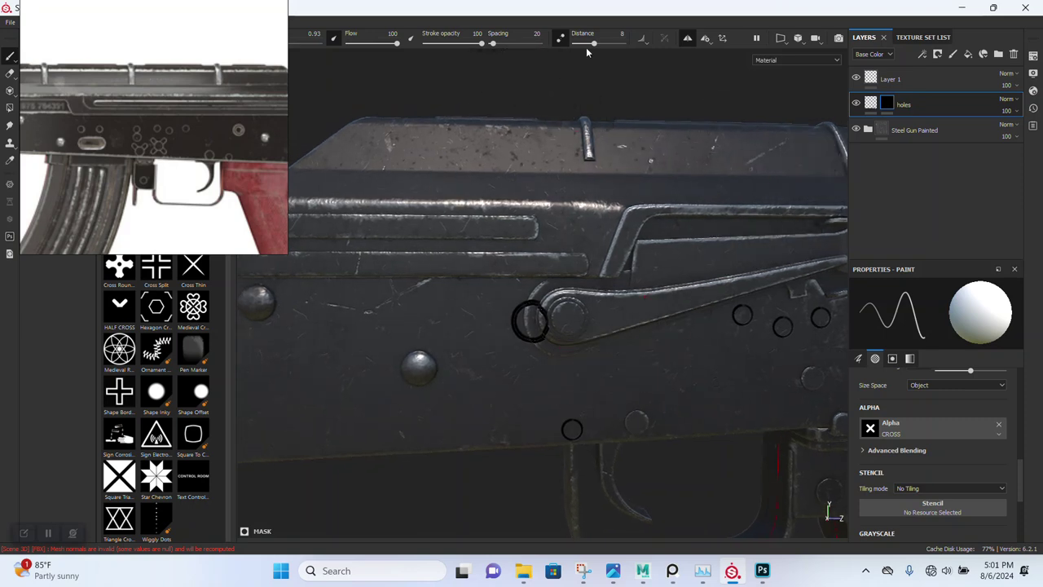
{"action": "left_click_drag", "start_coordinate": [570, 277], "coordinate": [537, 382], "text": "alt"}
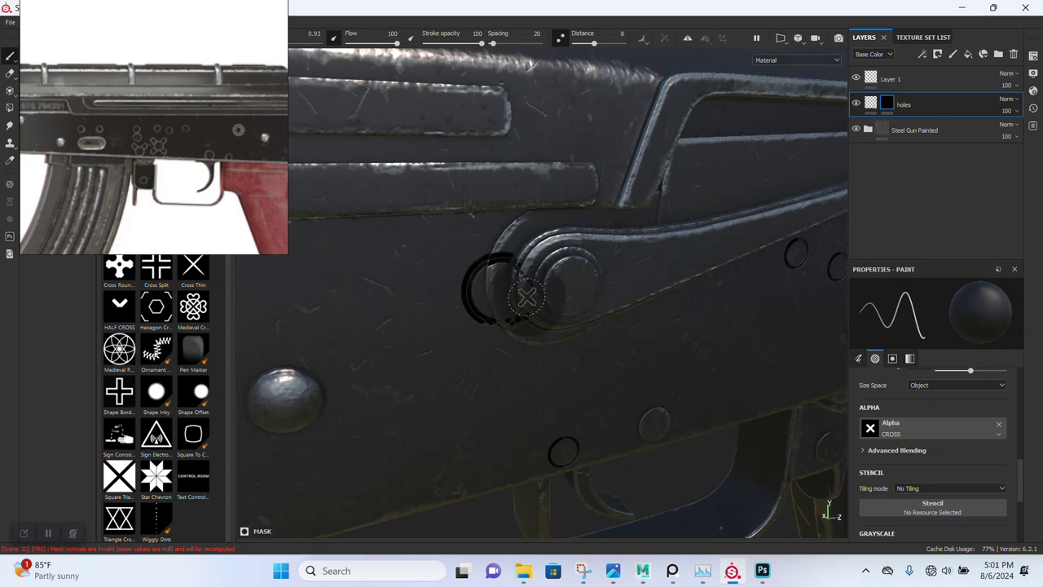
{"action": "left_click_drag", "start_coordinate": [528, 297], "coordinate": [475, 321]}
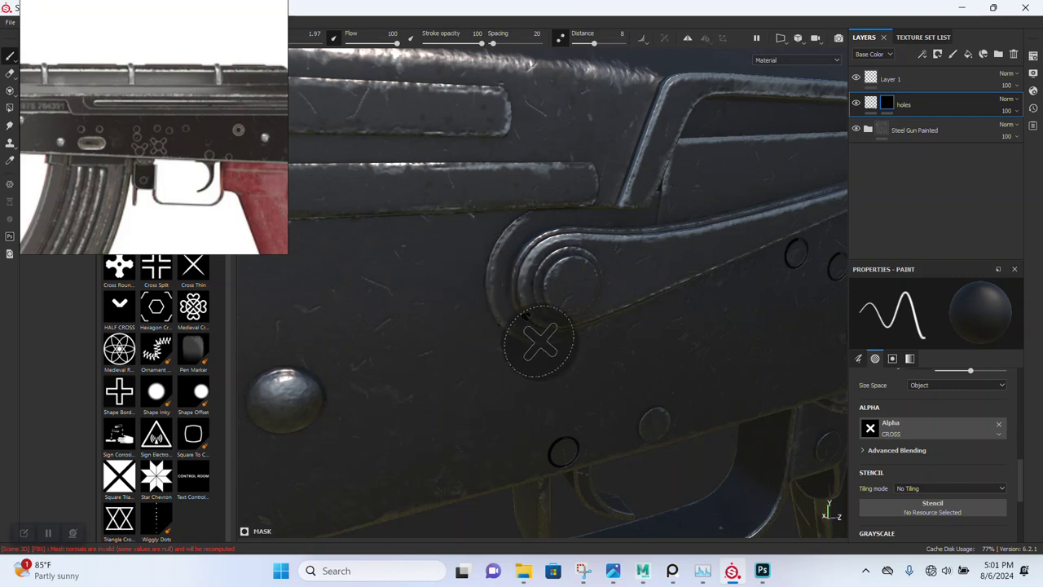
{"action": "mouse_move", "coordinate": [551, 373]}
{"action": "left_mouse_down", "text": "alt"}
{"action": "mouse_move", "coordinate": [376, 312]}
{"action": "mouse_move", "coordinate": [535, 272]}
{"action": "mouse_move", "coordinate": [750, 268]}
{"action": "mouse_move", "coordinate": [586, 296]}
{"action": "mouse_move", "coordinate": [494, 343]}
{"action": "mouse_move", "coordinate": [563, 398]}
{"action": "mouse_move", "coordinate": [484, 346]}
{"action": "mouse_move", "coordinate": [551, 351]}
{"action": "mouse_move", "coordinate": [551, 327]}
{"action": "left_mouse_up", "text": "alt"}
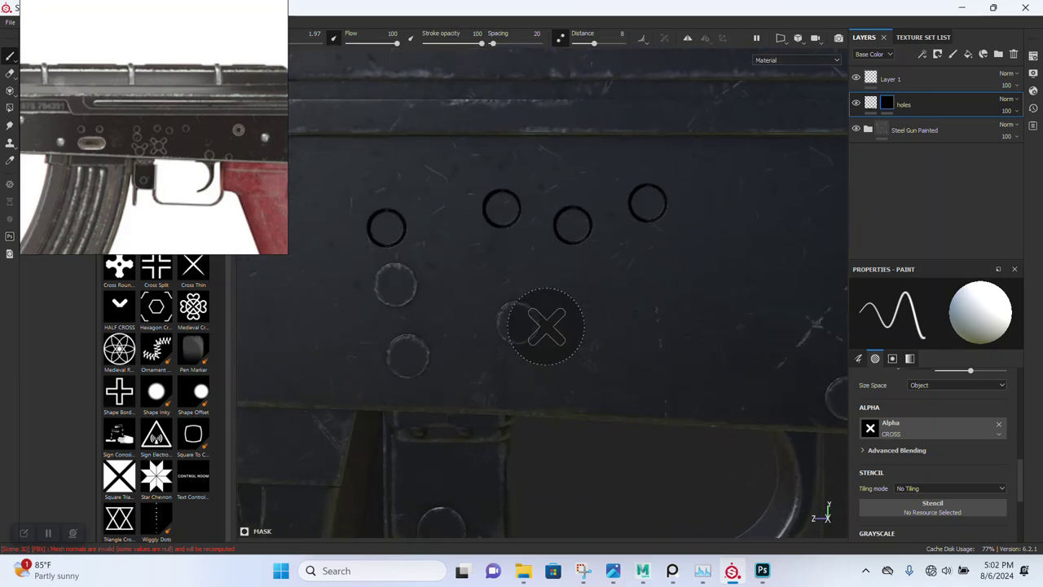
{"action": "right_click_drag", "start_coordinate": [520, 326], "coordinate": [524, 329], "text": "ctrl"}
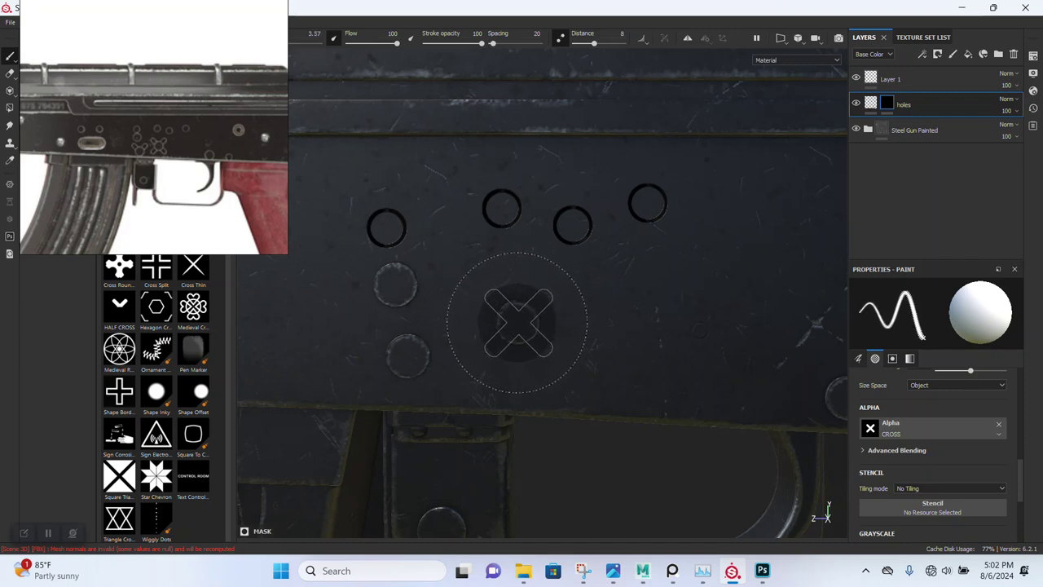
{"action": "right_click_drag", "start_coordinate": [527, 334], "coordinate": [601, 318], "text": "shift"}
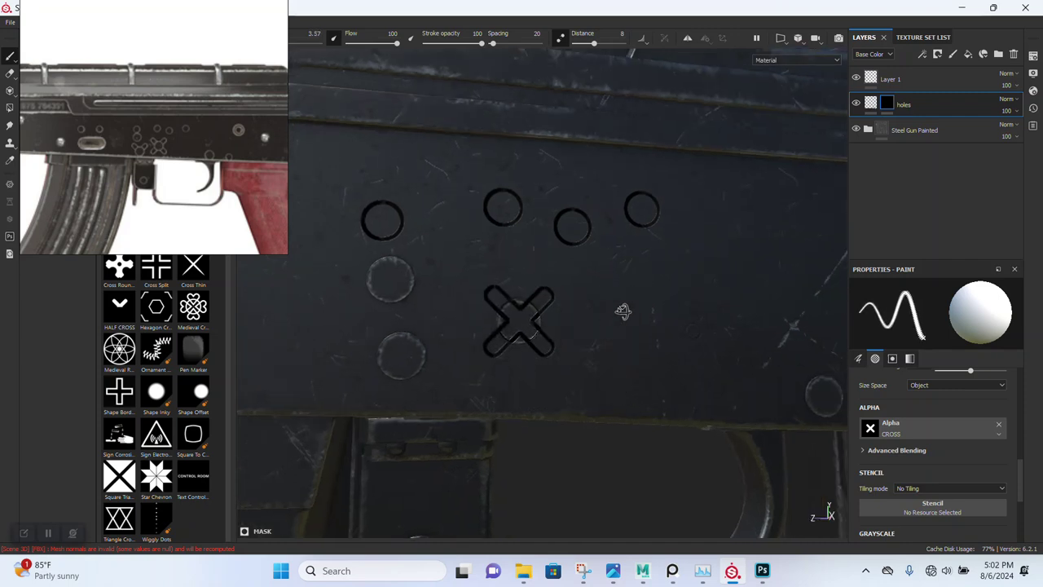
Zoom in and rotate the lighting to inspect the cross-shaped recess.
{"action": "right_click_drag", "start_coordinate": [544, 334], "coordinate": [530, 430], "text": "alt"}
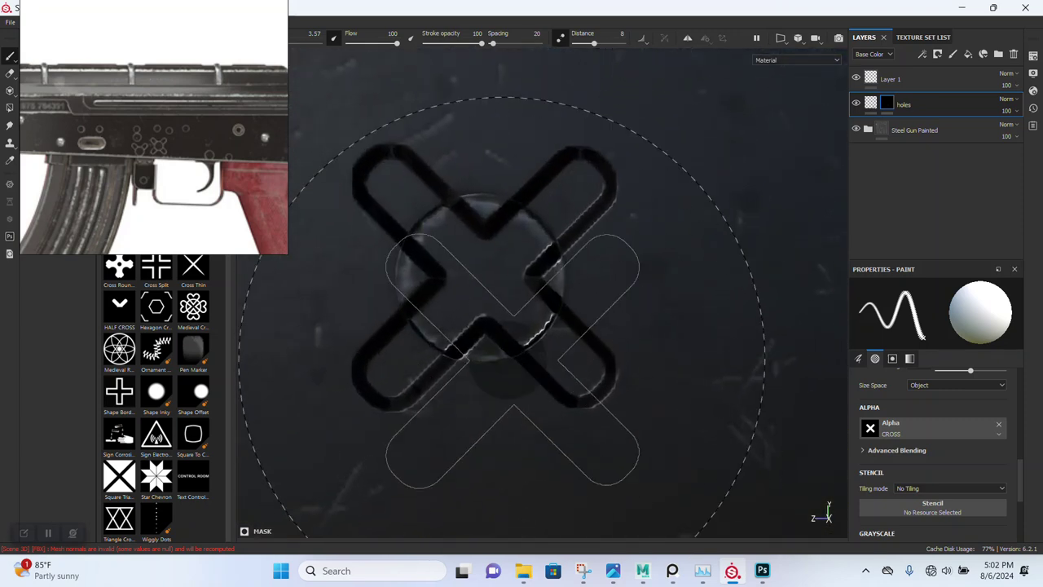
{"action": "mouse_move", "coordinate": [530, 429]}
{"action": "right_mouse_down", "text": "shift"}
{"action": "mouse_move", "coordinate": [564, 379]}
{"action": "mouse_move", "coordinate": [623, 364]}
{"action": "right_mouse_up", "text": "shift"}
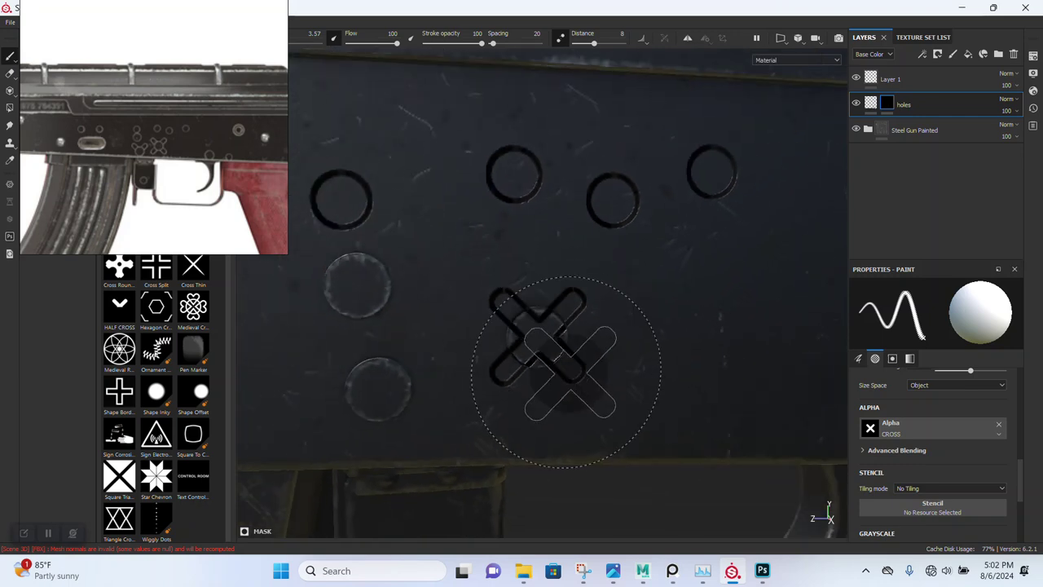
{"action": "right_click_drag", "start_coordinate": [624, 364], "coordinate": [563, 378], "text": "alt"}
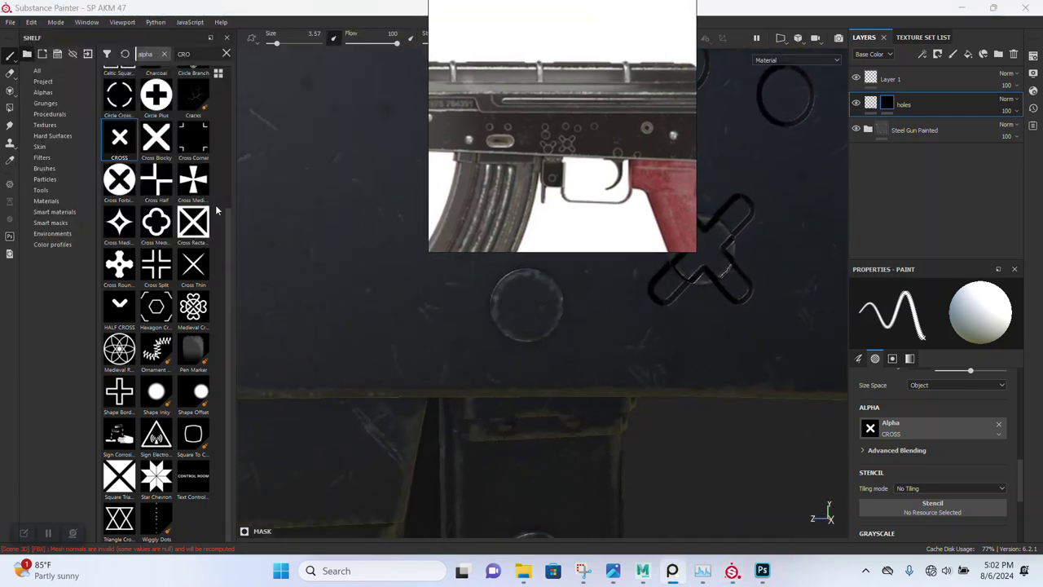
Replace the shelf search with 'HALF' and pick the HALF CROSS alpha.
{"action": "scroll", "coordinate": [155, 167], "scroll_direction": "up", "scroll_amount": 3}
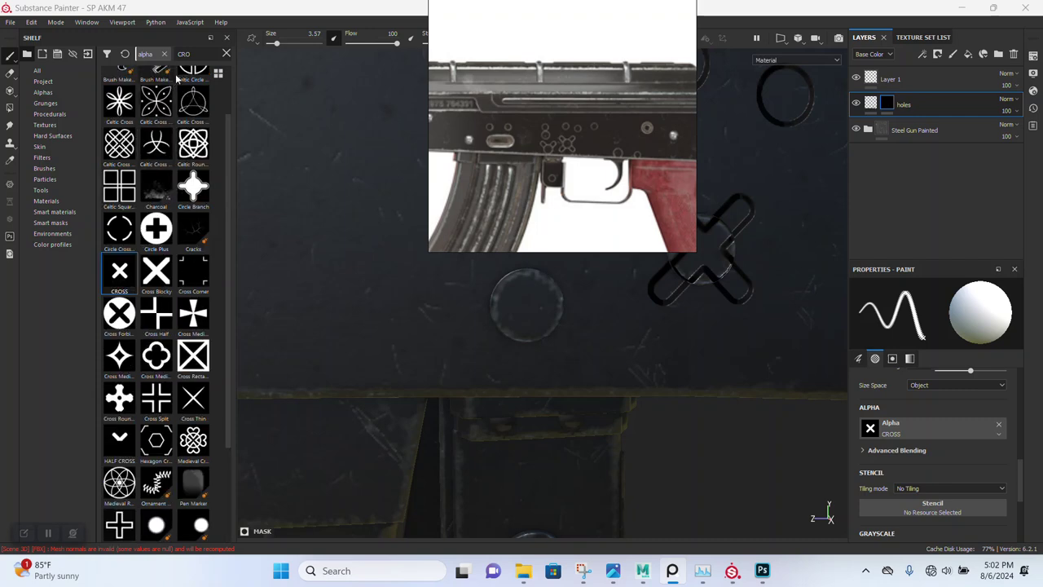
{"action": "double_click", "coordinate": [199, 57]}
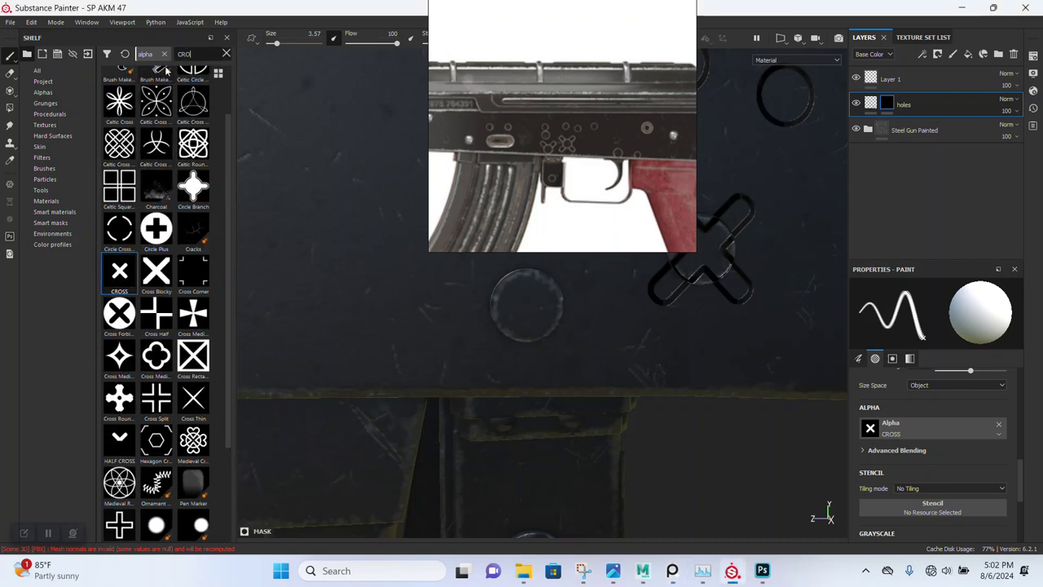
{"action": "type", "text": "HALF"}
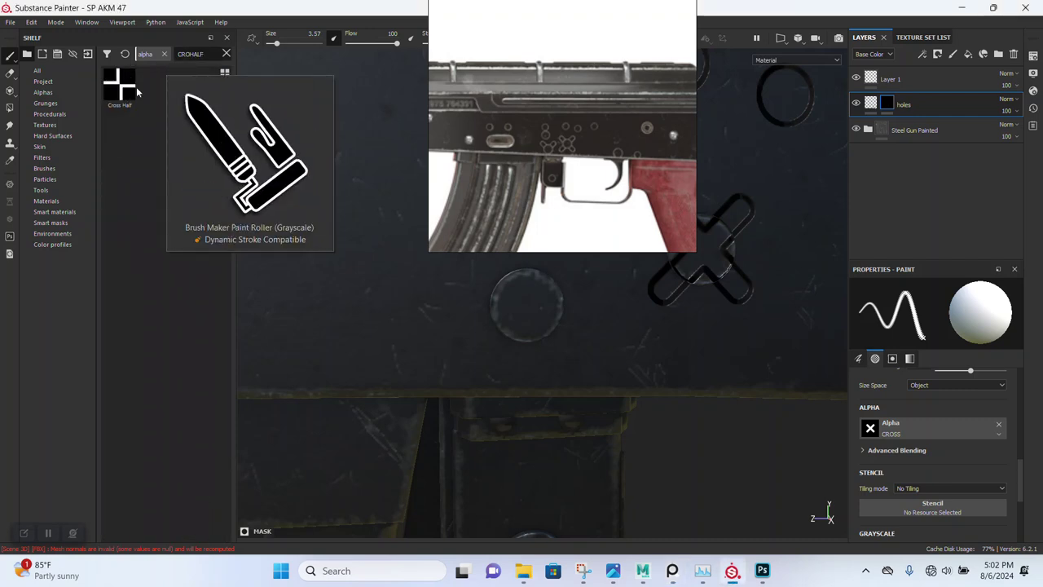
{"action": "key", "text": "ctrl+a"}
{"action": "key", "text": "BackSpace"}
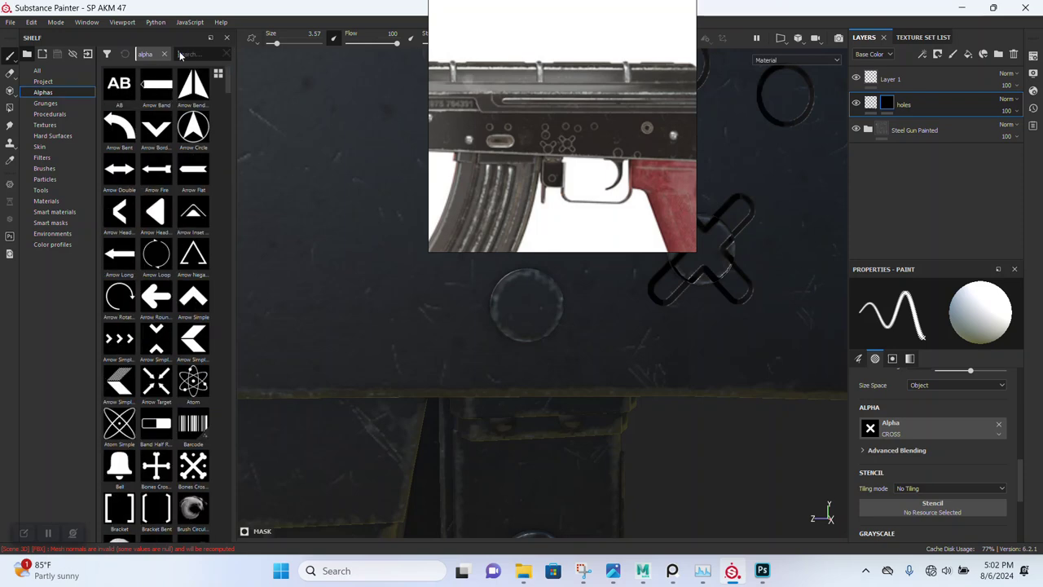
{"action": "type", "text": "ra"}
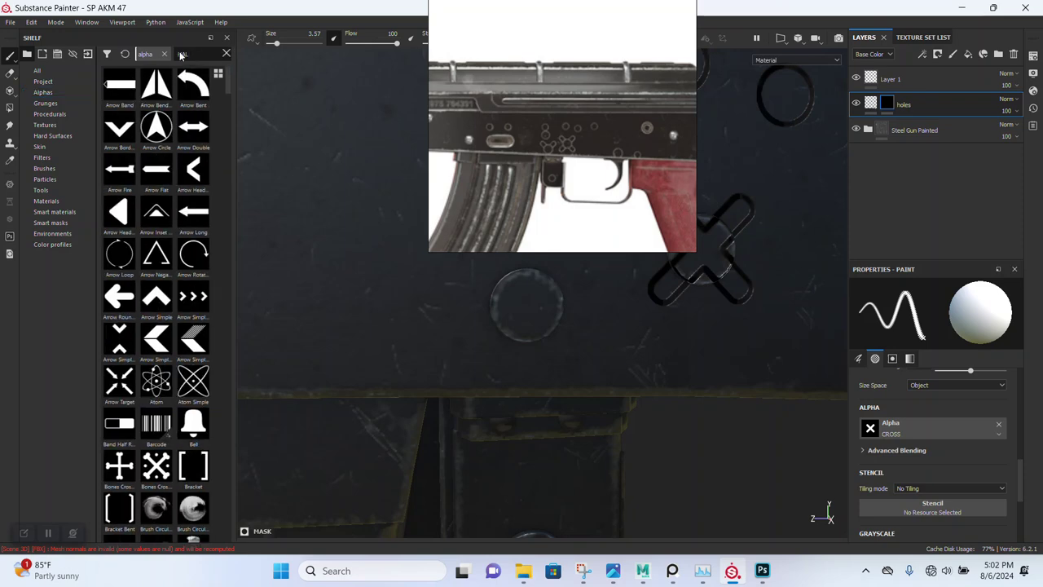
{"action": "type", "text": "F"}
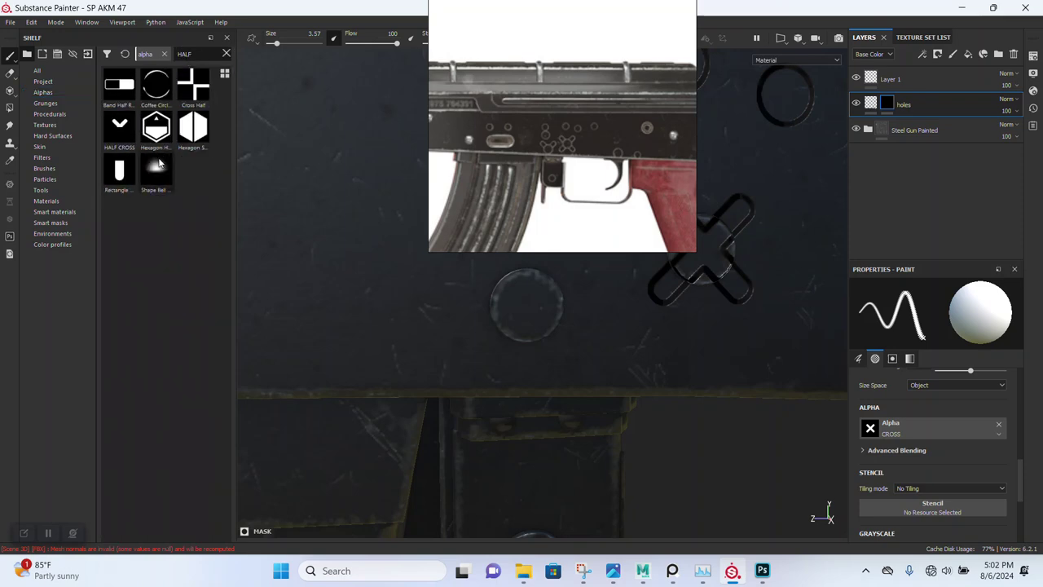
{"action": "left_click", "coordinate": [120, 126]}
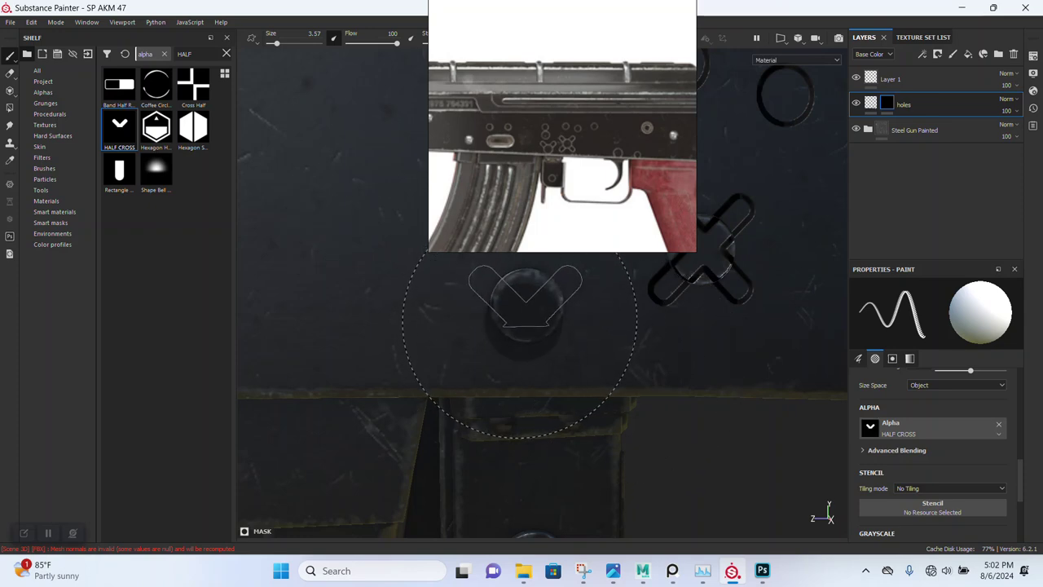
Stamp the half-cross around the lower boss and pull back to view all stamps.
{"action": "left_click", "coordinate": [525, 286]}
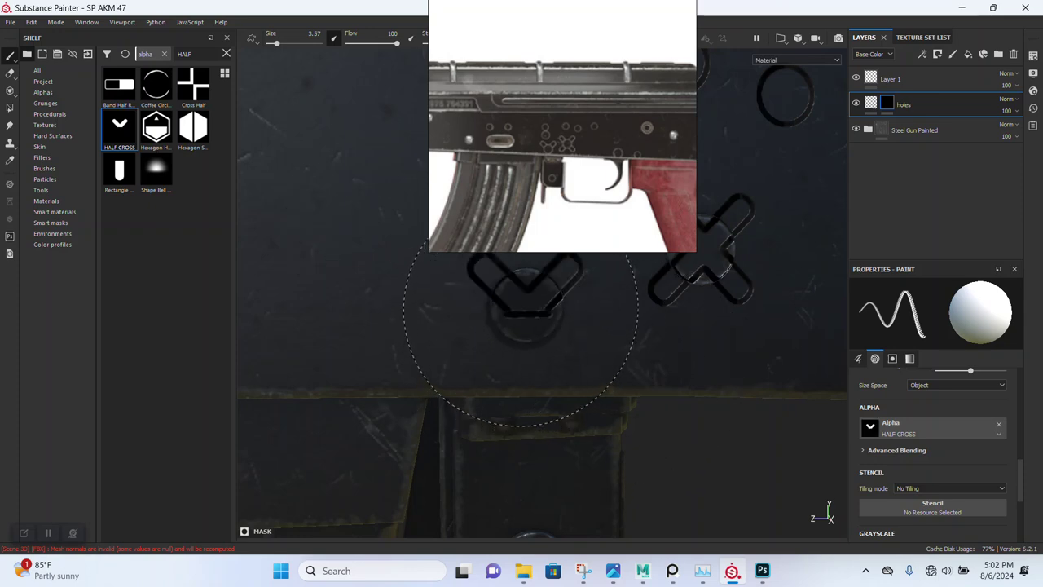
{"action": "left_click_drag", "start_coordinate": [576, 208], "coordinate": [152, 237]}
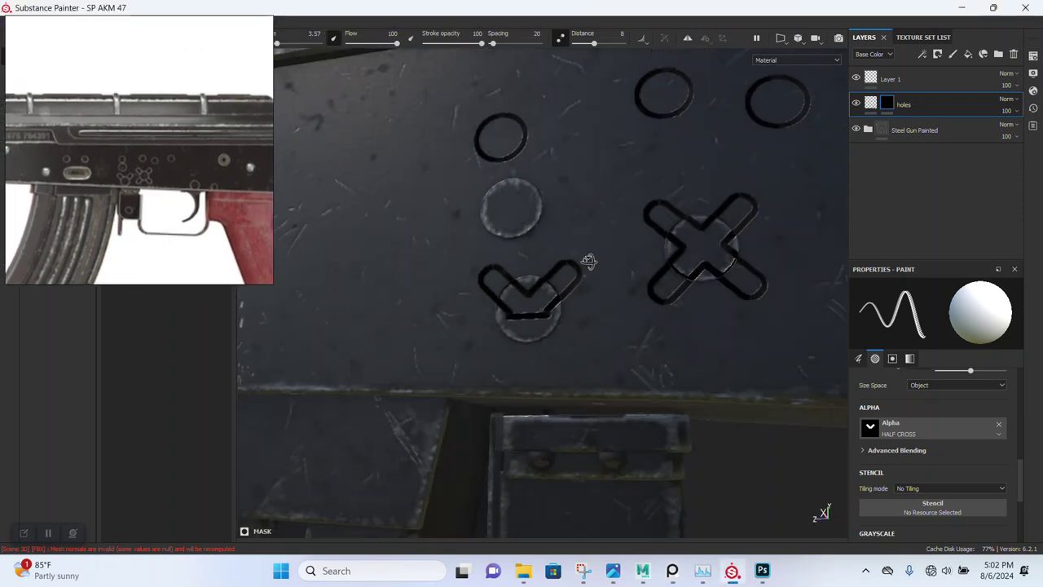
{"action": "middle_click_drag", "start_coordinate": [667, 297], "coordinate": [534, 295]}
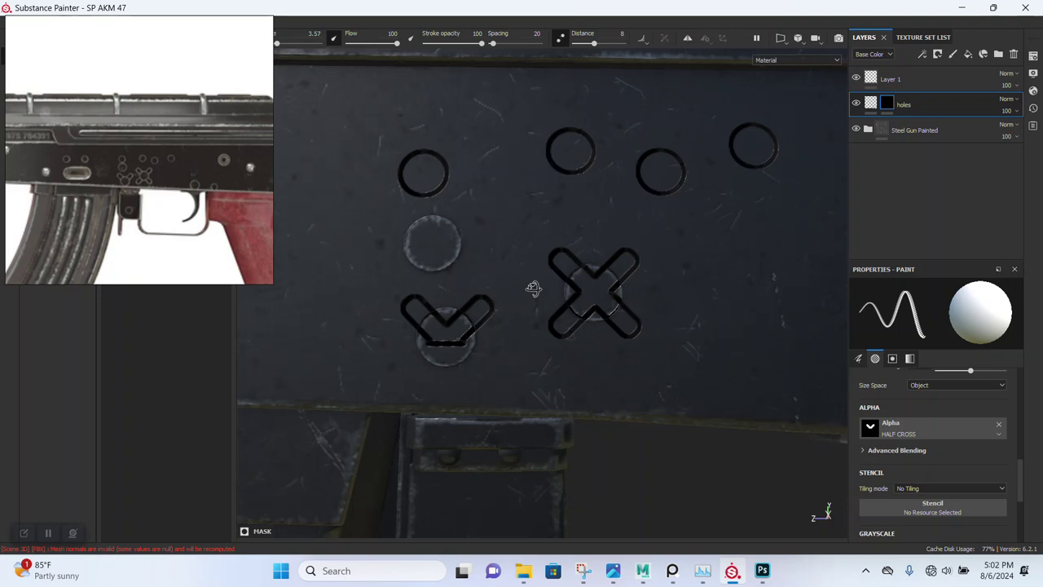
{"action": "middle_click_drag", "start_coordinate": [533, 295], "coordinate": [570, 290]}
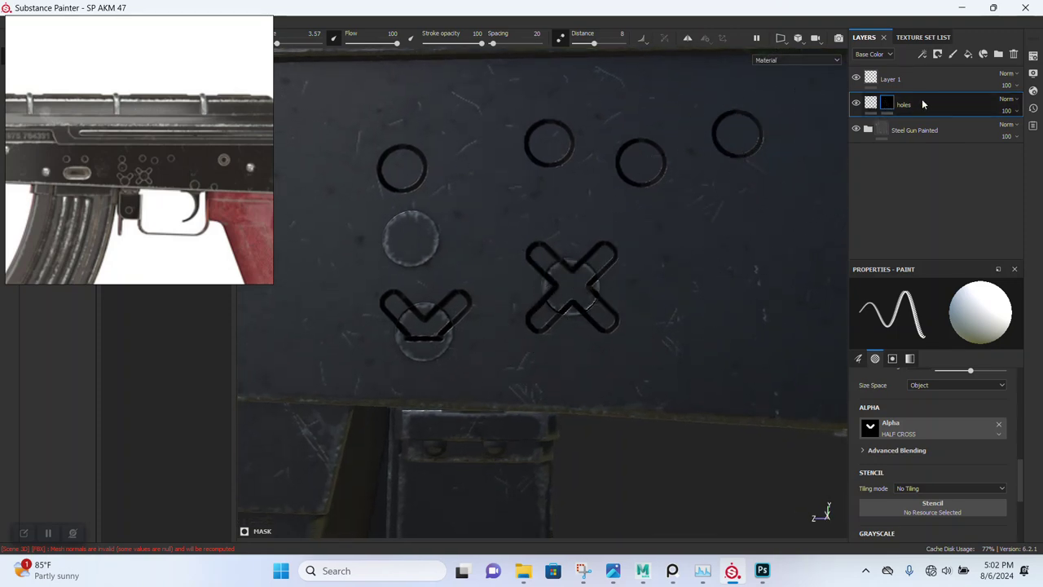
Activate the holes layer and switch to the Polygon Fill tool in mesh mode.
{"action": "left_click", "coordinate": [923, 104]}
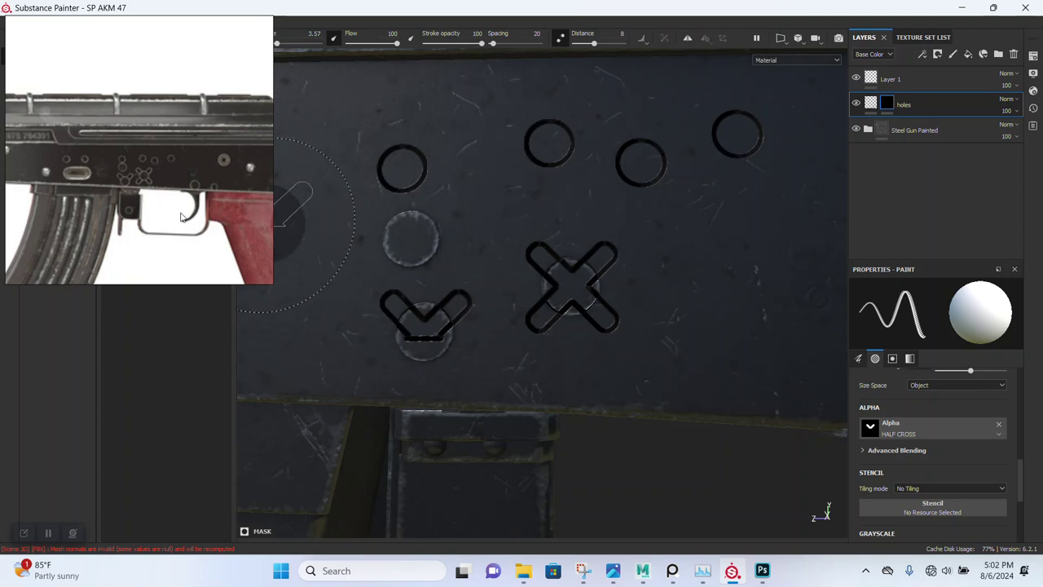
{"action": "left_click_drag", "start_coordinate": [148, 214], "coordinate": [418, 209]}
{"action": "left_click", "coordinate": [10, 108]}
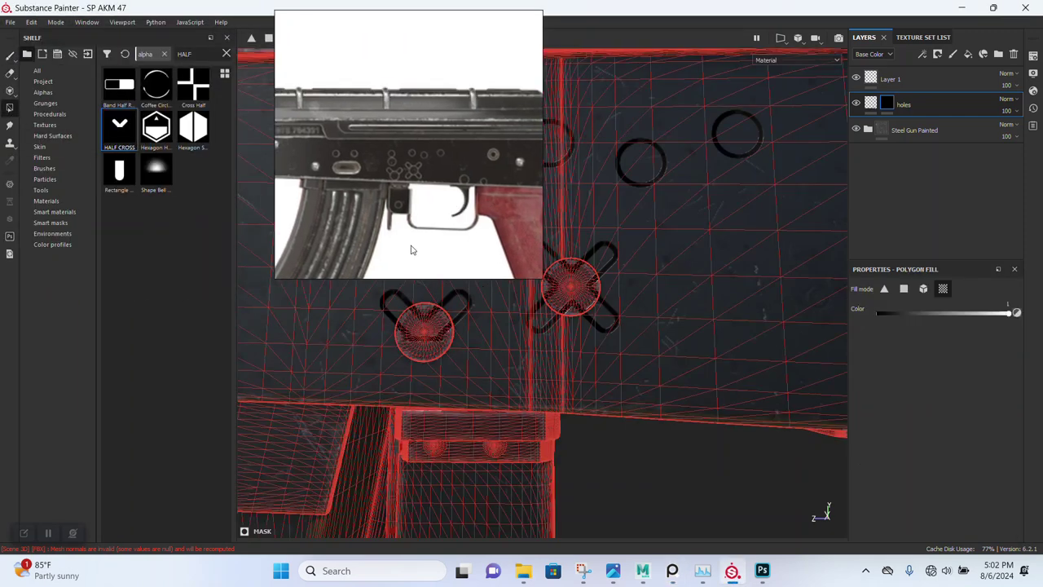
{"action": "left_click_drag", "start_coordinate": [411, 248], "coordinate": [208, 192]}
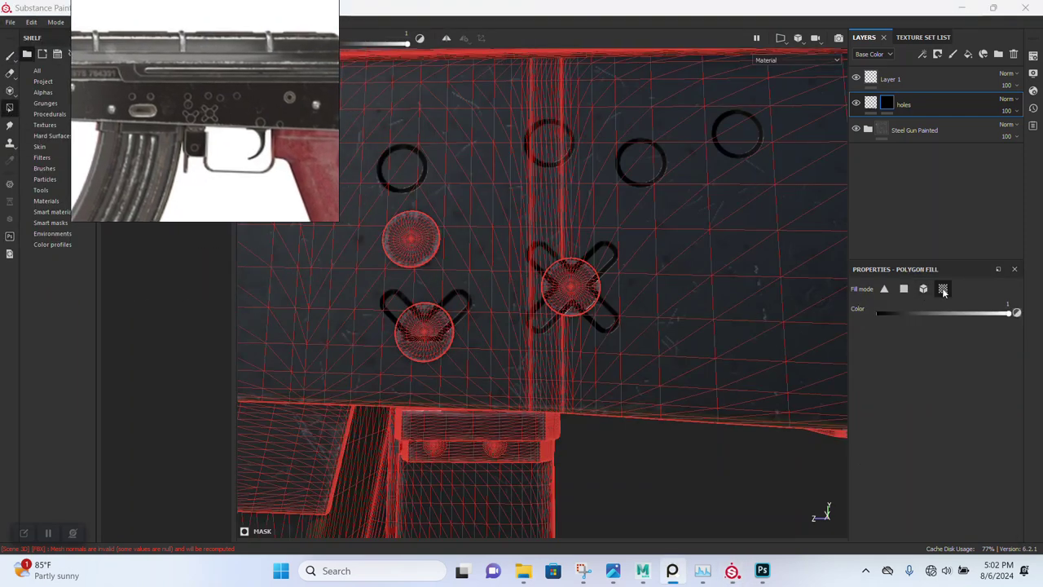
Fill the round boss polygons inside the half-cross and cross stamps.
{"action": "scroll", "coordinate": [466, 375], "scroll_direction": "up", "scroll_amount": 2}
{"action": "scroll", "coordinate": [522, 350], "scroll_direction": "up", "scroll_amount": 2}
{"action": "scroll", "coordinate": [564, 371], "scroll_direction": "up", "scroll_amount": 2}
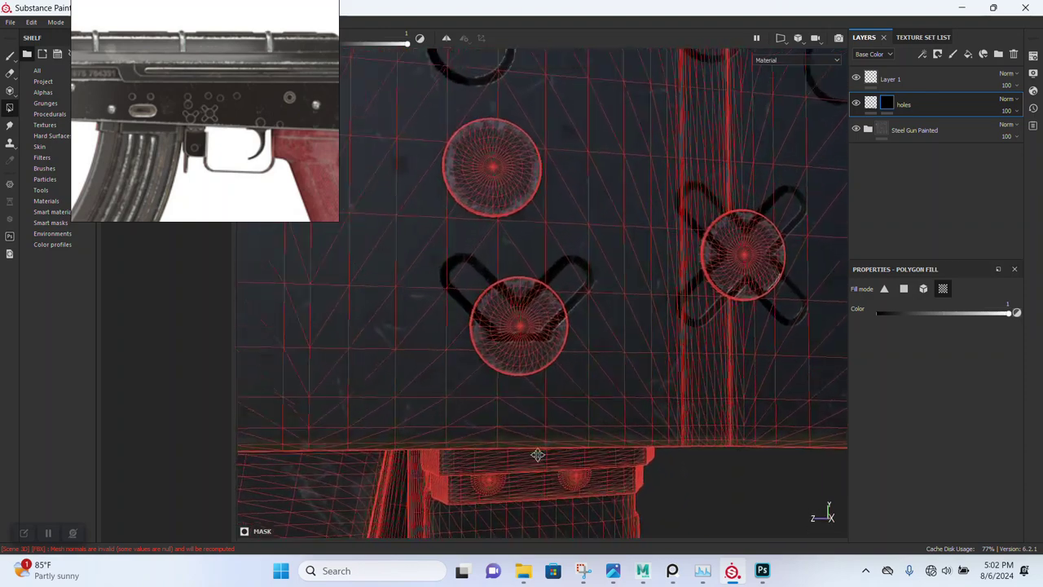
{"action": "scroll", "coordinate": [538, 379], "scroll_direction": "up", "scroll_amount": 2}
{"action": "left_click", "coordinate": [521, 344]}
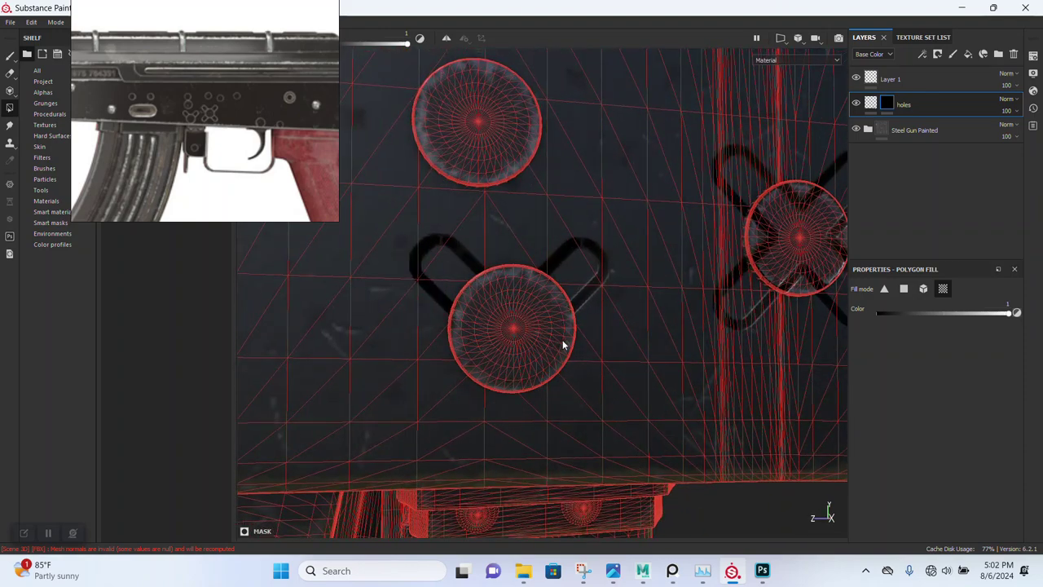
{"action": "left_click_drag", "start_coordinate": [562, 339], "coordinate": [590, 324], "text": "alt"}
{"action": "left_click", "coordinate": [636, 308]}
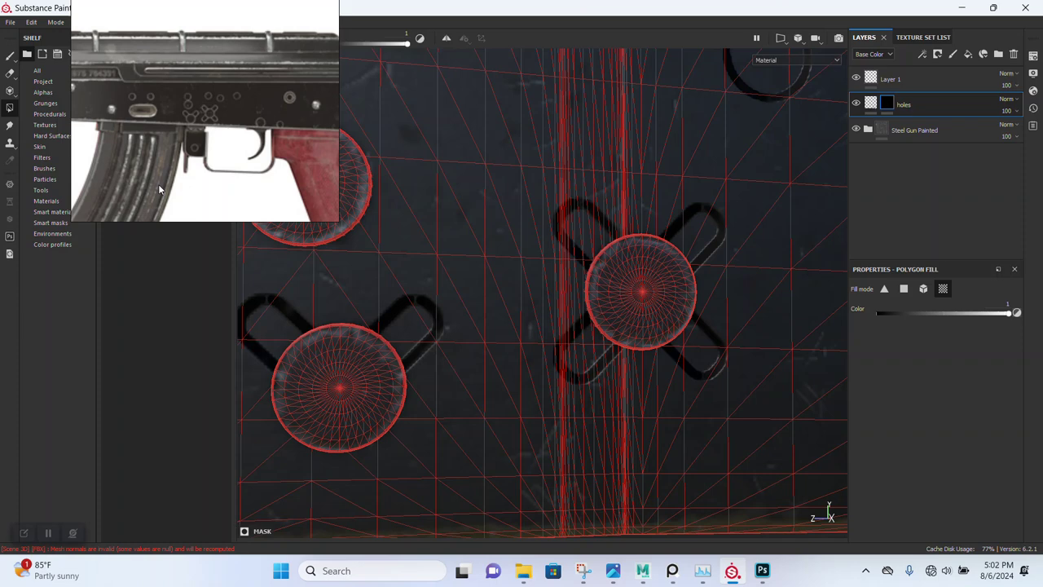
Return to the Paint tool and orbit around the receiver to inspect the holes and top rail.
{"action": "left_click_drag", "start_coordinate": [159, 189], "coordinate": [312, 210]}
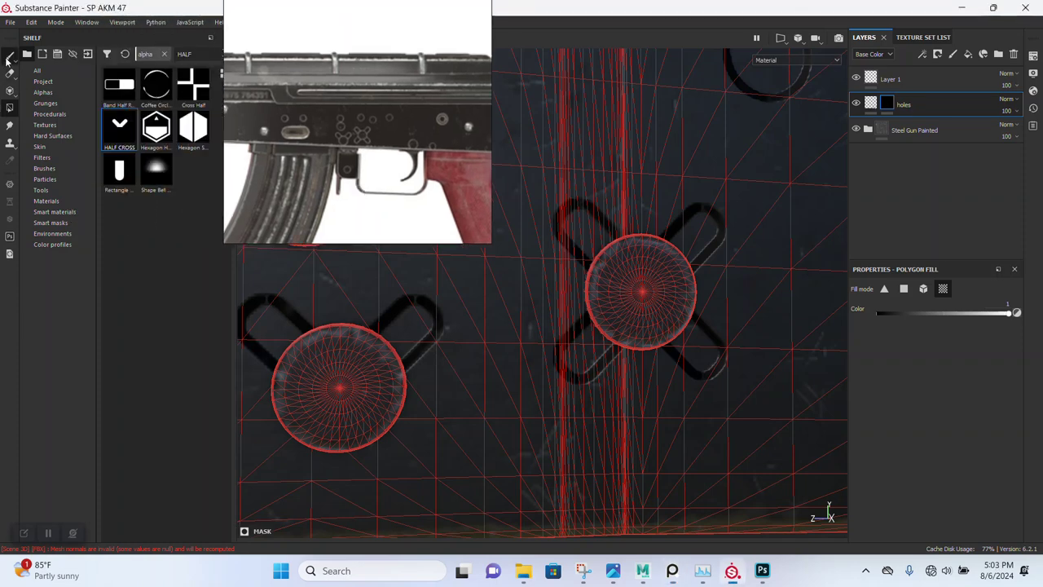
{"action": "left_click", "coordinate": [8, 57]}
{"action": "scroll", "coordinate": [446, 295], "scroll_direction": "down", "scroll_amount": 5}
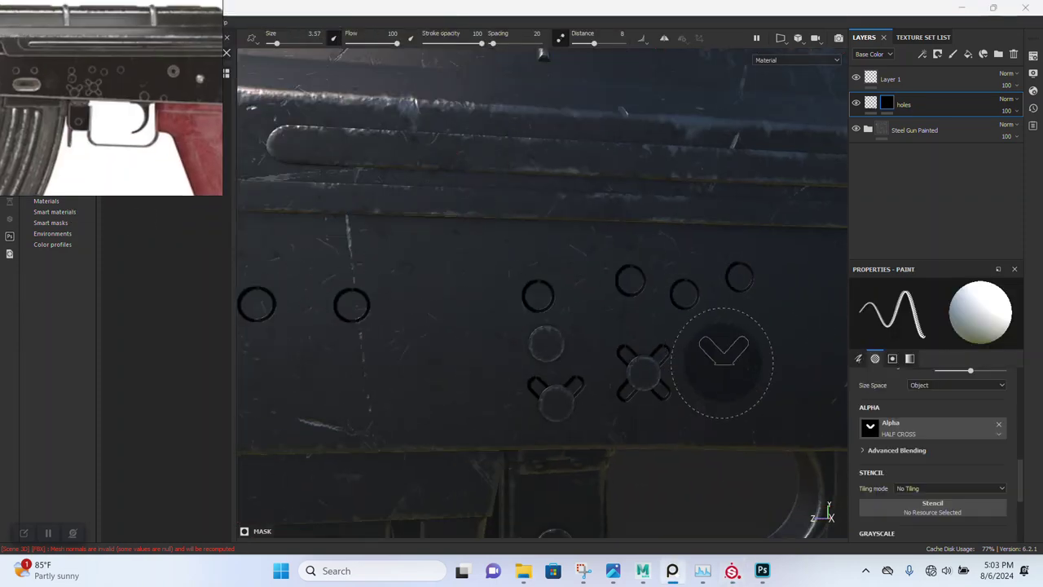
{"action": "mouse_move", "coordinate": [617, 361]}
{"action": "left_mouse_down", "text": "alt"}
{"action": "mouse_move", "coordinate": [544, 329]}
{"action": "mouse_move", "coordinate": [552, 319]}
{"action": "left_mouse_up", "text": "alt"}
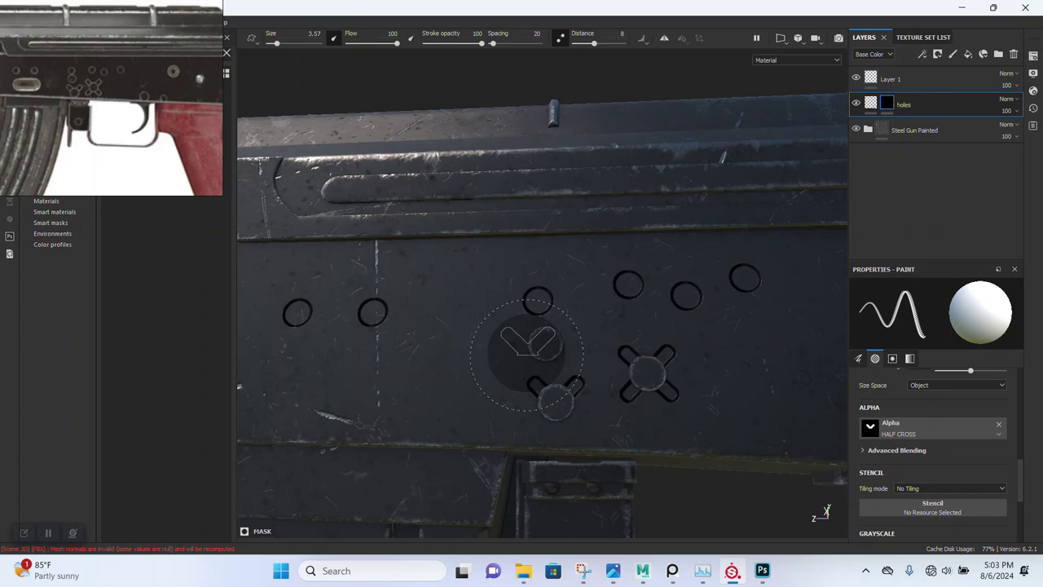
{"action": "mouse_move", "coordinate": [505, 334]}
{"action": "left_mouse_down", "text": "alt"}
{"action": "mouse_move", "coordinate": [545, 361]}
{"action": "mouse_move", "coordinate": [519, 311]}
{"action": "mouse_move", "coordinate": [559, 372]}
{"action": "mouse_move", "coordinate": [516, 342]}
{"action": "left_mouse_up", "text": "alt"}
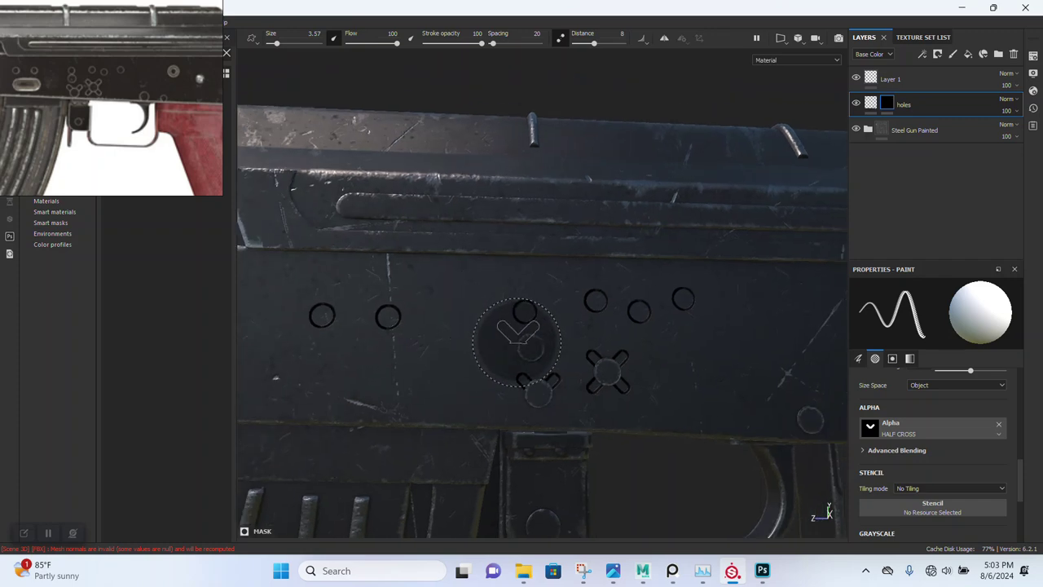
{"action": "mouse_move", "coordinate": [517, 342]}
{"action": "left_mouse_down", "text": "alt"}
{"action": "mouse_move", "coordinate": [484, 322]}
{"action": "mouse_move", "coordinate": [544, 360]}
{"action": "left_mouse_up", "text": "alt"}
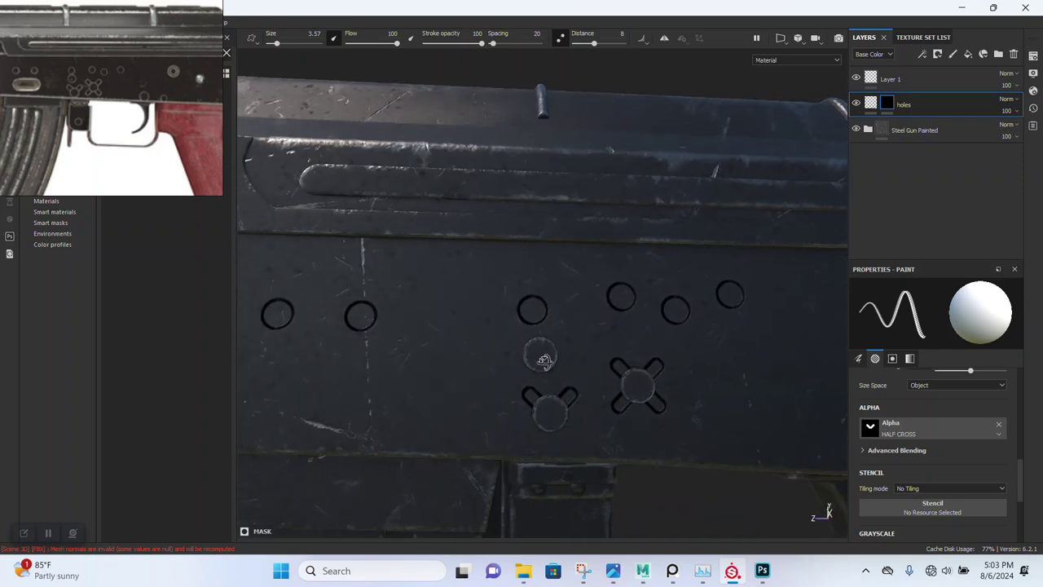
{"action": "left_click_drag", "start_coordinate": [545, 360], "coordinate": [489, 342], "text": "alt"}
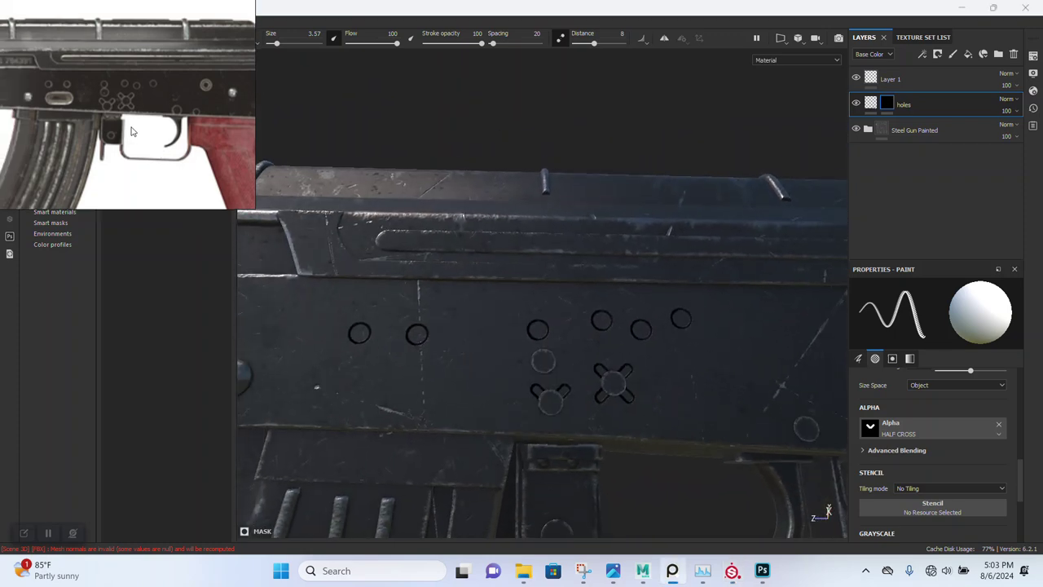
Orbit the camera around to the receiver's opposite side.
{"action": "left_click_drag", "start_coordinate": [130, 130], "coordinate": [496, 134]}
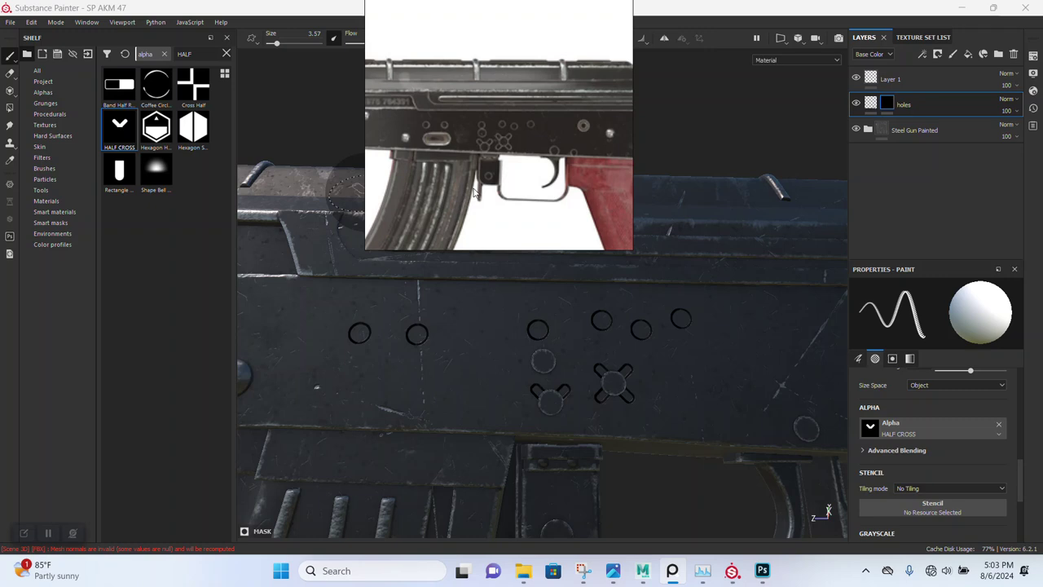
{"action": "left_click_drag", "start_coordinate": [506, 184], "coordinate": [223, 184]}
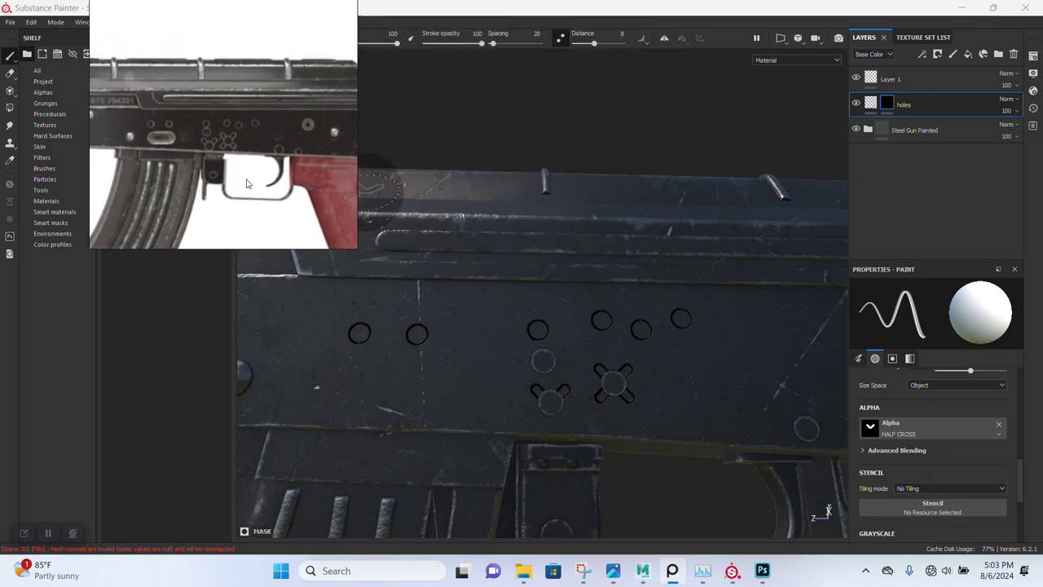
{"action": "scroll", "coordinate": [606, 281], "scroll_direction": "down", "scroll_amount": 3}
{"action": "mouse_move", "coordinate": [605, 281]}
{"action": "left_mouse_down", "text": "alt"}
{"action": "mouse_move", "coordinate": [402, 347]}
{"action": "mouse_move", "coordinate": [564, 397]}
{"action": "mouse_move", "coordinate": [698, 396]}
{"action": "mouse_move", "coordinate": [654, 356]}
{"action": "left_mouse_up", "text": "alt"}
{"action": "scroll", "coordinate": [565, 397], "scroll_direction": "up", "scroll_amount": 3}
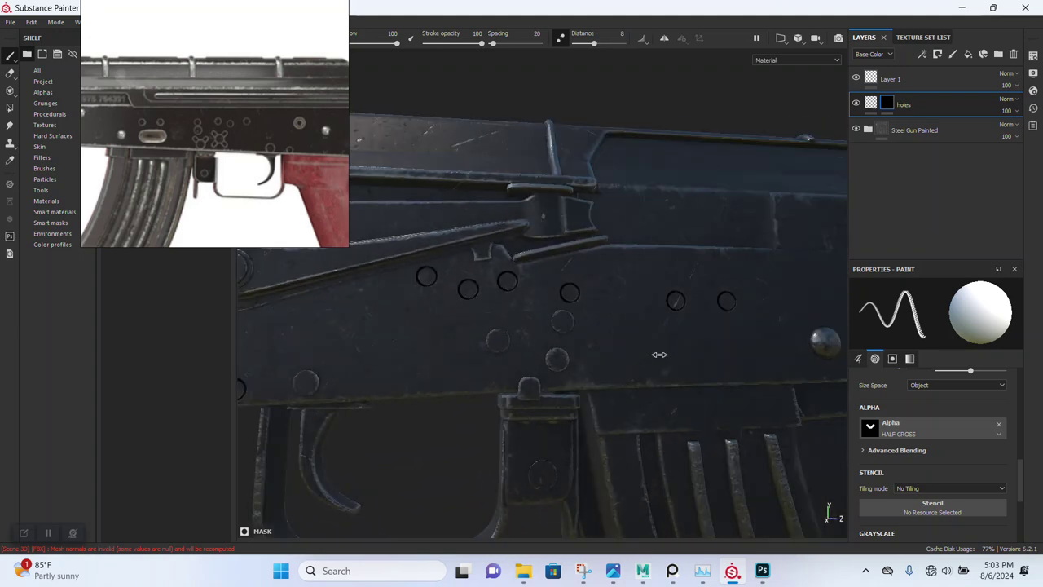
{"action": "scroll", "coordinate": [173, 178], "scroll_direction": "down", "scroll_amount": 2}
{"action": "scroll", "coordinate": [173, 177], "scroll_direction": "down", "scroll_amount": 2}
{"action": "scroll", "coordinate": [176, 187], "scroll_direction": "down", "scroll_amount": 2}
Zoom the PureRef reference image in on a close-up of the receiver's markings.
{"action": "left_click", "coordinate": [179, 204]}
{"action": "scroll", "coordinate": [183, 212], "scroll_direction": "up", "scroll_amount": 3}
{"action": "scroll", "coordinate": [182, 211], "scroll_direction": "up", "scroll_amount": 2}
{"action": "scroll", "coordinate": [188, 195], "scroll_direction": "up", "scroll_amount": 2}
{"action": "scroll", "coordinate": [212, 180], "scroll_direction": "down", "scroll_amount": 2}
{"action": "scroll", "coordinate": [195, 155], "scroll_direction": "up", "scroll_amount": 2}
{"action": "scroll", "coordinate": [196, 155], "scroll_direction": "up", "scroll_amount": 1}
{"action": "scroll", "coordinate": [155, 152], "scroll_direction": "up", "scroll_amount": 2}
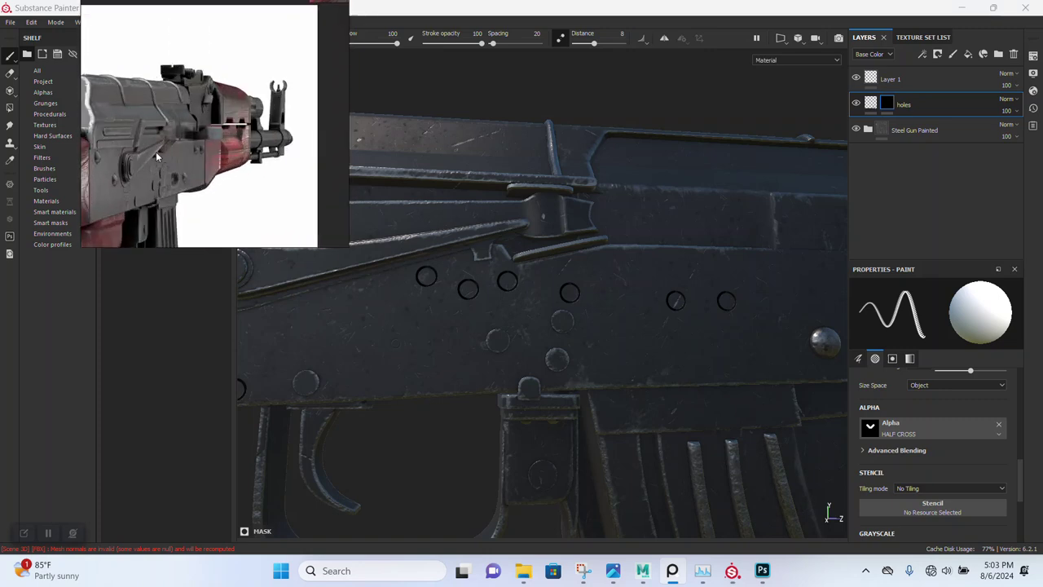
{"action": "scroll", "coordinate": [156, 151], "scroll_direction": "up", "scroll_amount": 2}
{"action": "scroll", "coordinate": [183, 163], "scroll_direction": "up", "scroll_amount": 2}
{"action": "scroll", "coordinate": [184, 163], "scroll_direction": "up", "scroll_amount": 1}
{"action": "scroll", "coordinate": [194, 151], "scroll_direction": "up", "scroll_amount": 2}
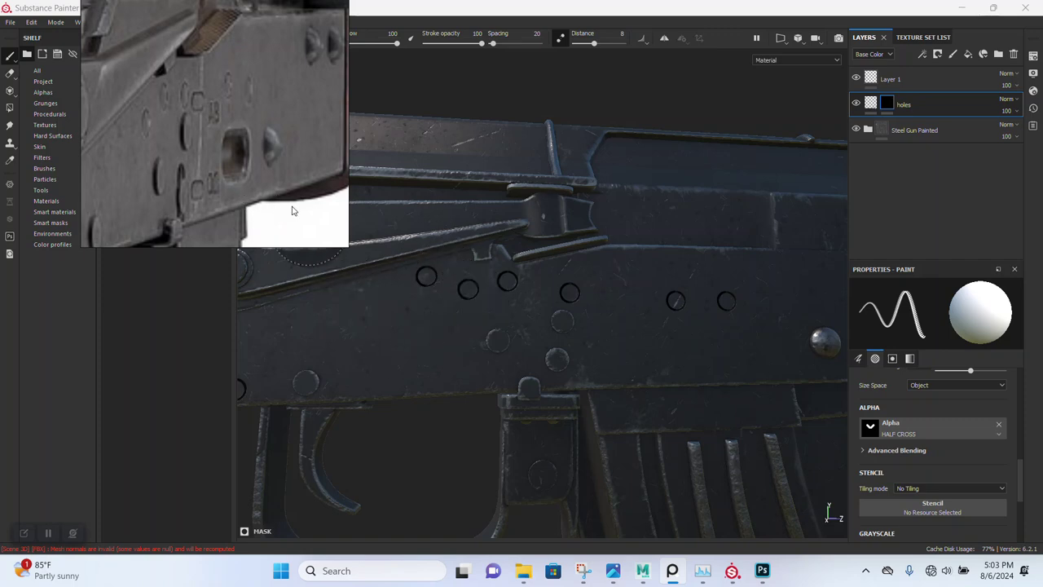
Shift the reference photo to the right to uncover the alpha library.
{"action": "left_click_drag", "start_coordinate": [236, 144], "coordinate": [274, 128]}
{"action": "scroll", "coordinate": [241, 148], "scroll_direction": "down", "scroll_amount": 2}
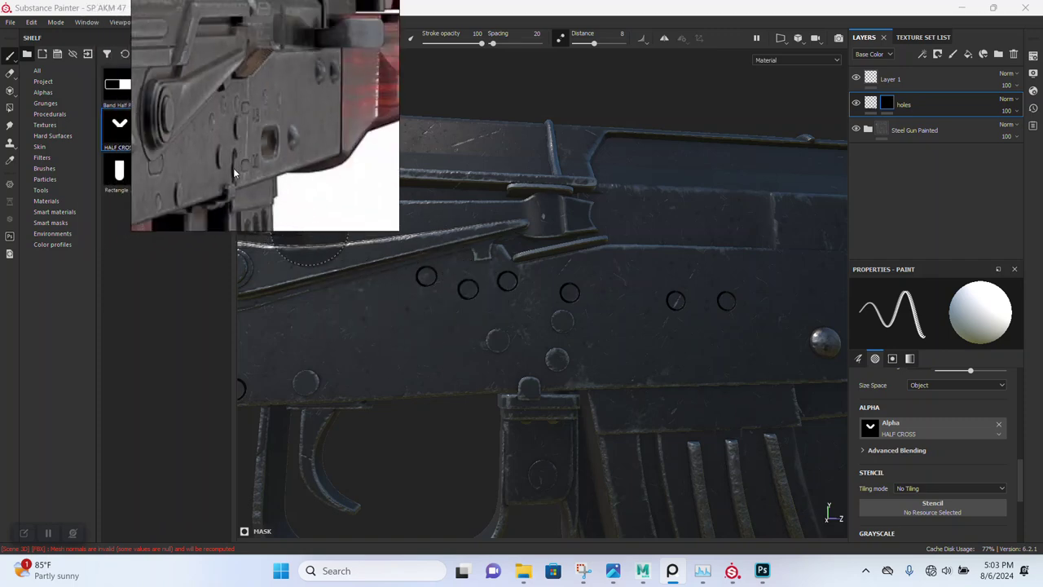
{"action": "scroll", "coordinate": [251, 156], "scroll_direction": "down", "scroll_amount": 2}
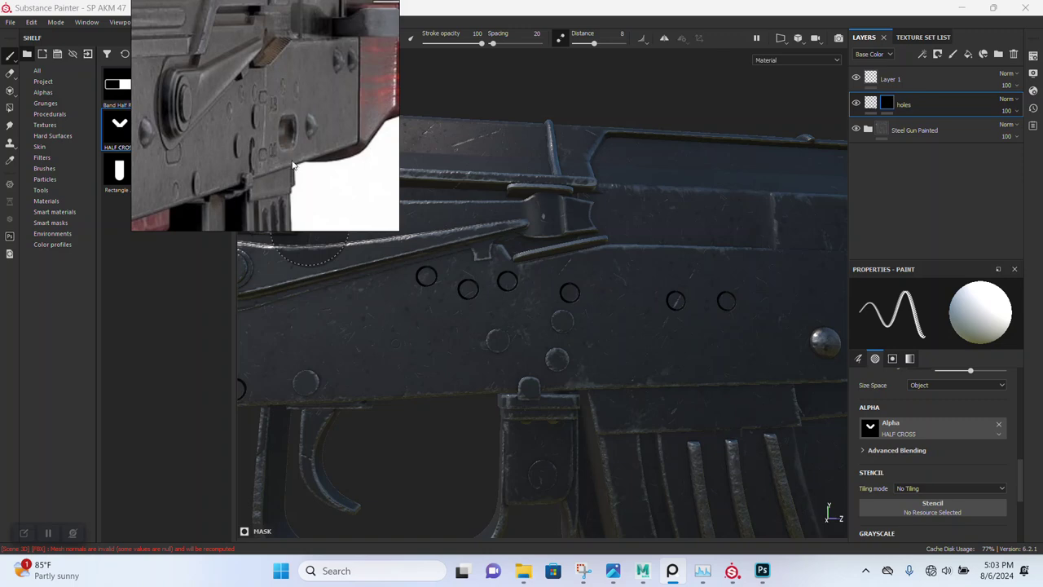
{"action": "left_click_drag", "start_coordinate": [546, 314], "coordinate": [571, 359], "text": "alt"}
{"action": "left_click_drag", "start_coordinate": [202, 149], "coordinate": [510, 149]}
Search the shelf for 'CAV' and apply the CAVE STROKE alpha to the brush.
{"action": "left_click", "coordinate": [205, 58]}
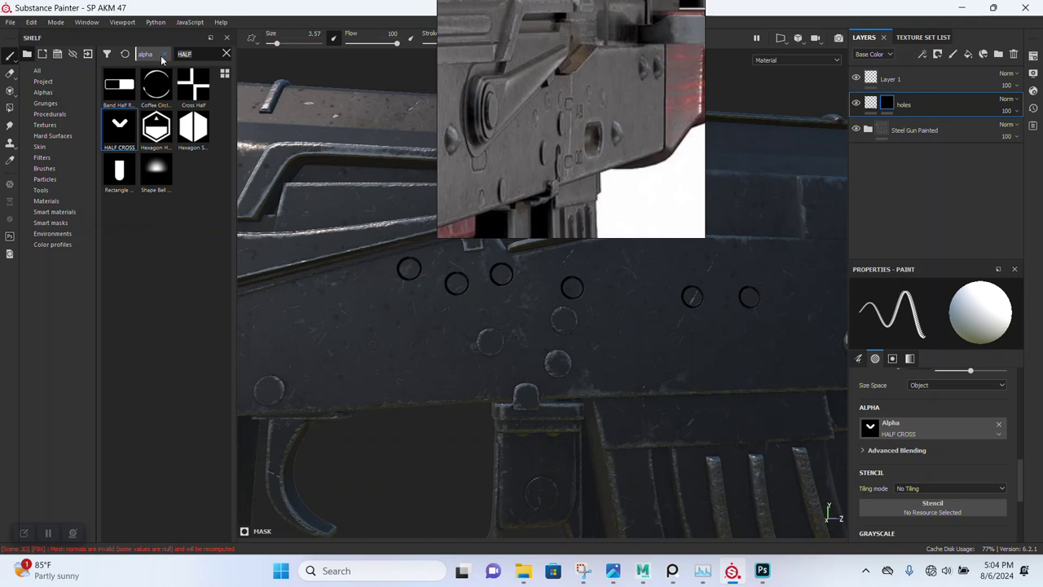
{"action": "type", "text": "CAN"}
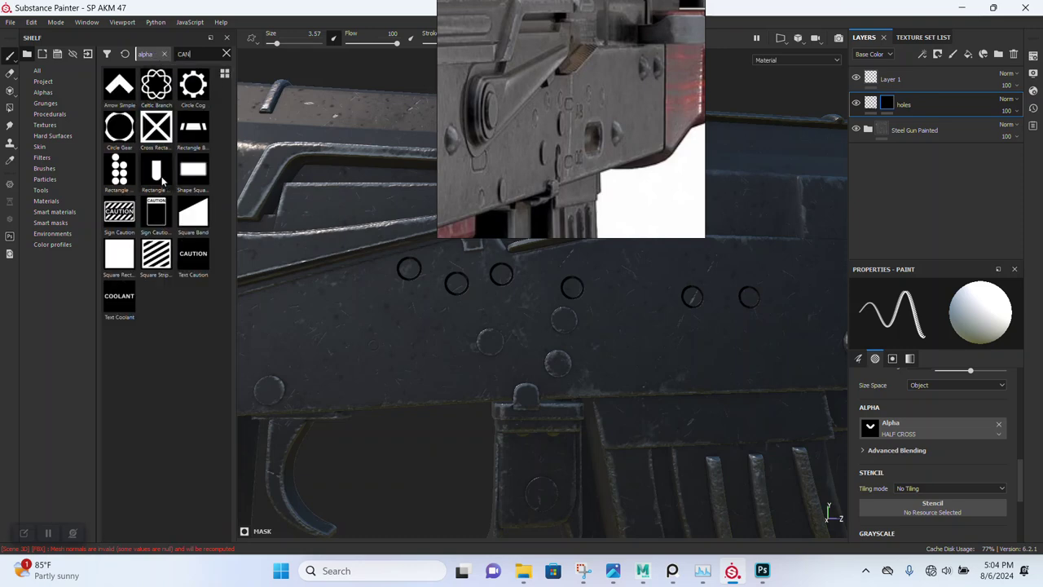
{"action": "key", "text": "BackSpace"}
{"action": "type", "text": "V"}
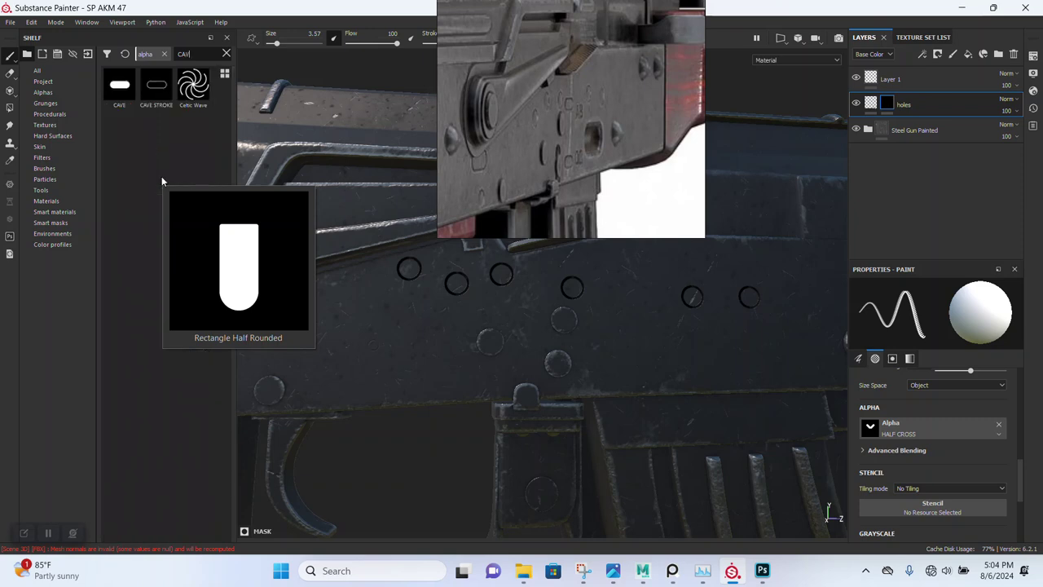
{"action": "left_click", "coordinate": [156, 85]}
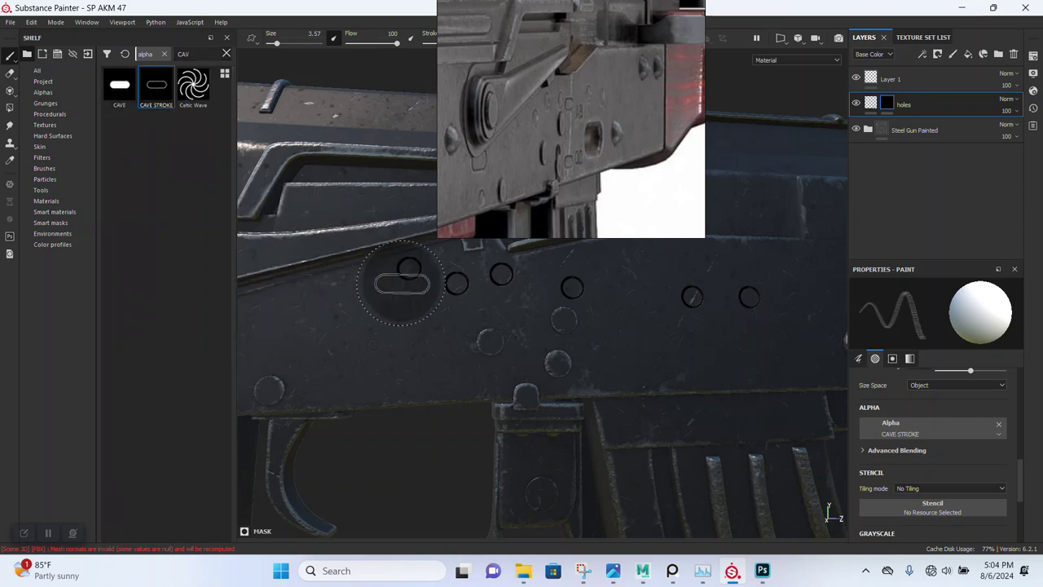
Orbit to the spot below the round holes and shrink the brush to fit the slot.
{"action": "mouse_move", "coordinate": [419, 302]}
{"action": "left_mouse_down", "text": "alt"}
{"action": "mouse_move", "coordinate": [535, 310]}
{"action": "mouse_move", "coordinate": [570, 348]}
{"action": "mouse_move", "coordinate": [517, 319]}
{"action": "left_mouse_up", "text": "alt"}
{"action": "scroll", "coordinate": [489, 391], "scroll_direction": "up", "scroll_amount": 3}
{"action": "key", "text": "bracketleft"}
{"action": "key", "text": "bracketleft"}
{"action": "key", "text": "bracketleft"}
{"action": "middle_click_drag", "start_coordinate": [453, 384], "coordinate": [436, 358], "text": "alt"}
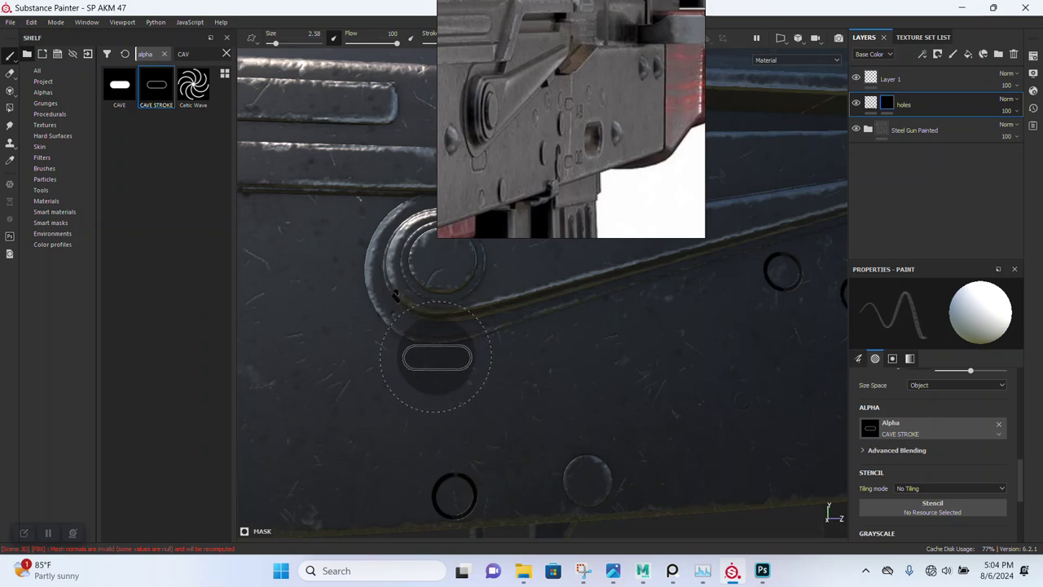
{"action": "mouse_move", "coordinate": [554, 372]}
{"action": "left_mouse_down", "text": "alt"}
{"action": "mouse_move", "coordinate": [491, 342]}
{"action": "mouse_move", "coordinate": [551, 361]}
{"action": "mouse_move", "coordinate": [487, 365]}
{"action": "mouse_move", "coordinate": [570, 370]}
{"action": "mouse_move", "coordinate": [566, 334]}
{"action": "mouse_move", "coordinate": [557, 364]}
{"action": "left_mouse_up", "text": "alt"}
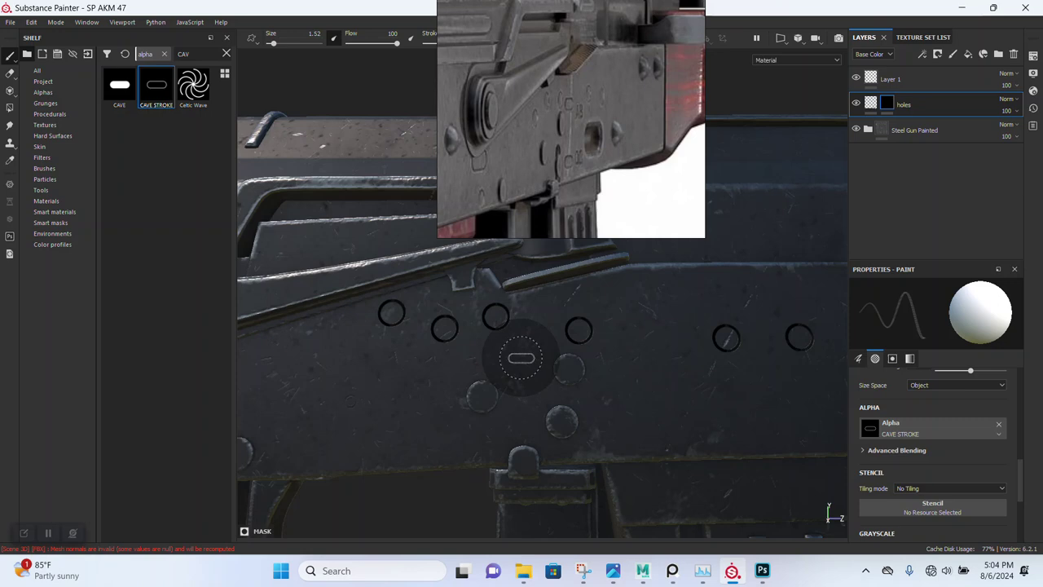
Orbit and pan the receiver so the hole row and lower rail face the camera.
{"action": "left_click_drag", "start_coordinate": [517, 342], "coordinate": [520, 343], "text": "alt"}
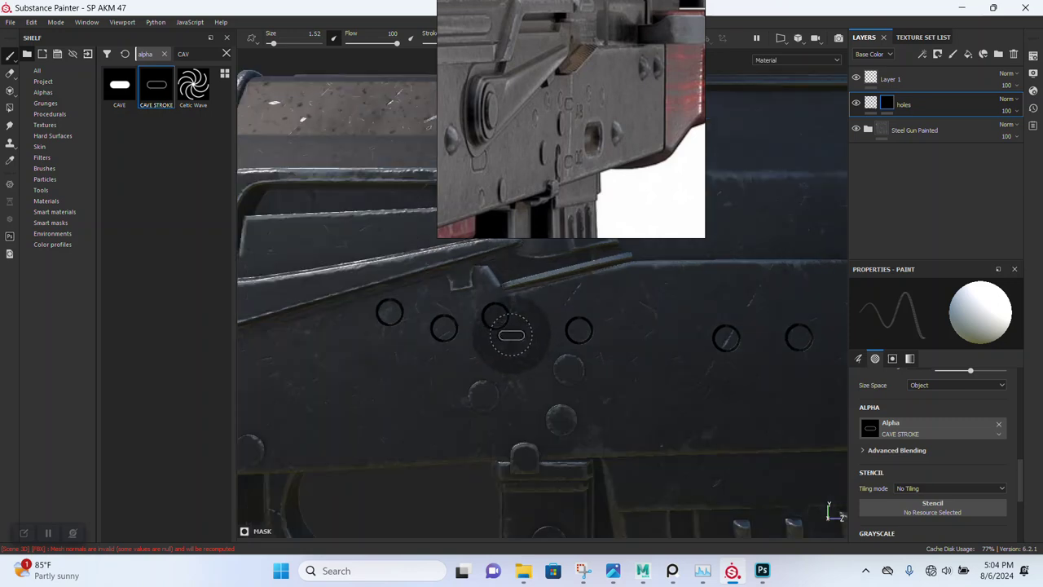
{"action": "middle_click_drag", "start_coordinate": [570, 414], "coordinate": [584, 376], "text": "alt"}
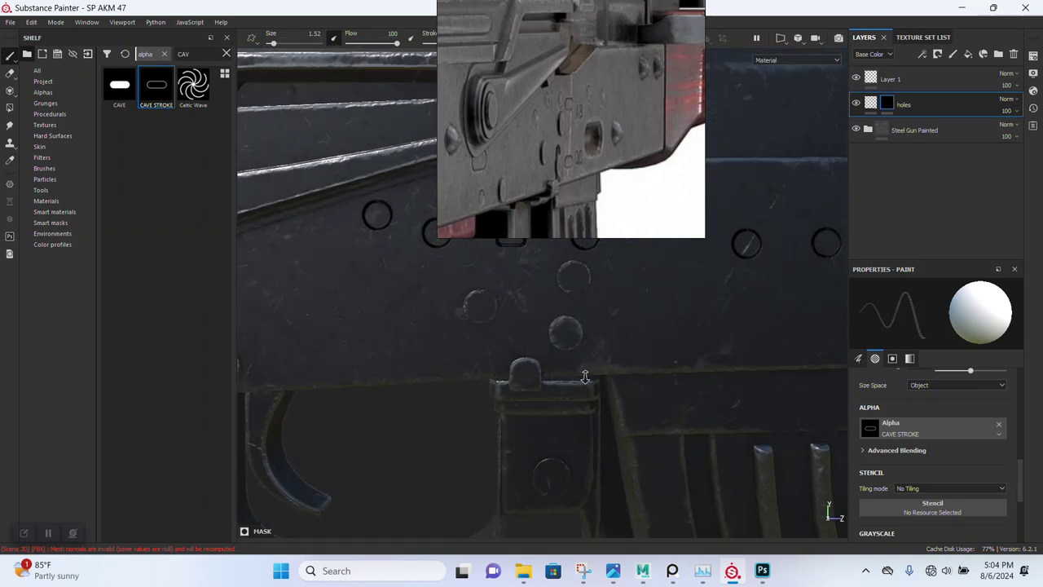
{"action": "left_click_drag", "start_coordinate": [584, 376], "coordinate": [526, 345], "text": "alt"}
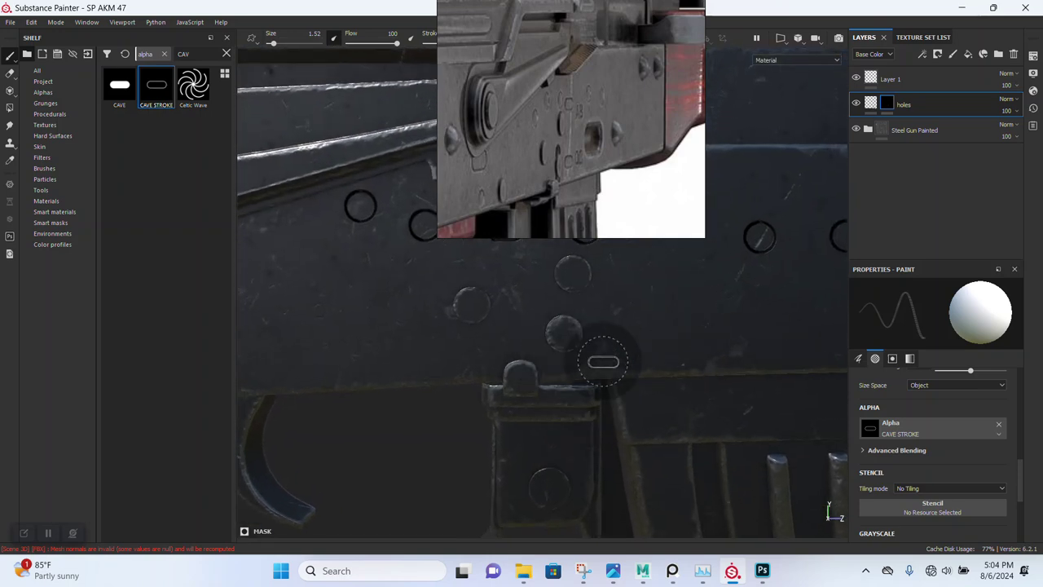
{"action": "left_click_drag", "start_coordinate": [601, 344], "coordinate": [644, 411], "text": "alt"}
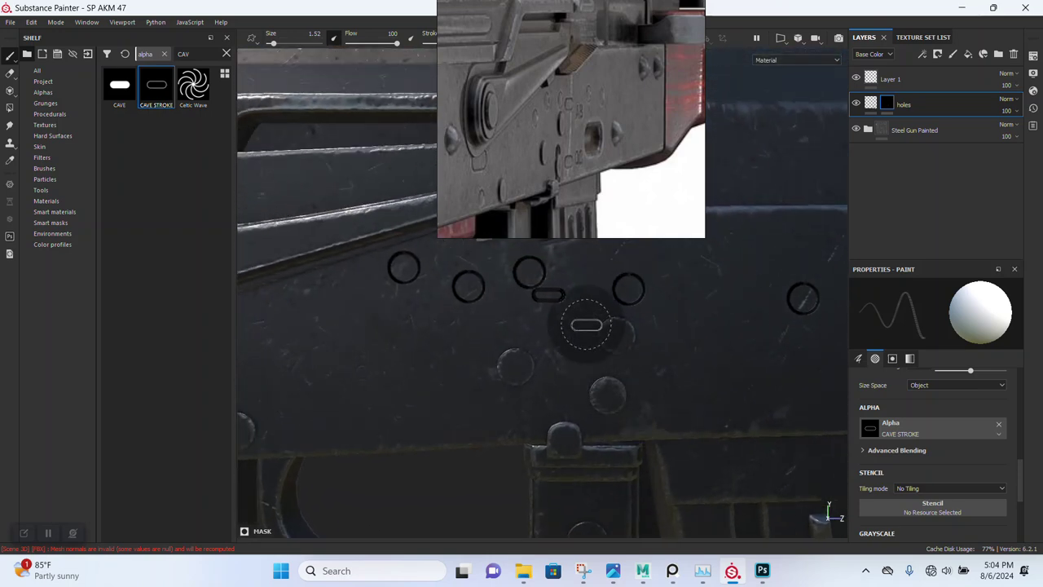
{"action": "mouse_move", "coordinate": [592, 344]}
{"action": "left_mouse_down", "text": "alt"}
{"action": "mouse_move", "coordinate": [607, 286]}
{"action": "mouse_move", "coordinate": [616, 296]}
{"action": "left_mouse_up", "text": "alt"}
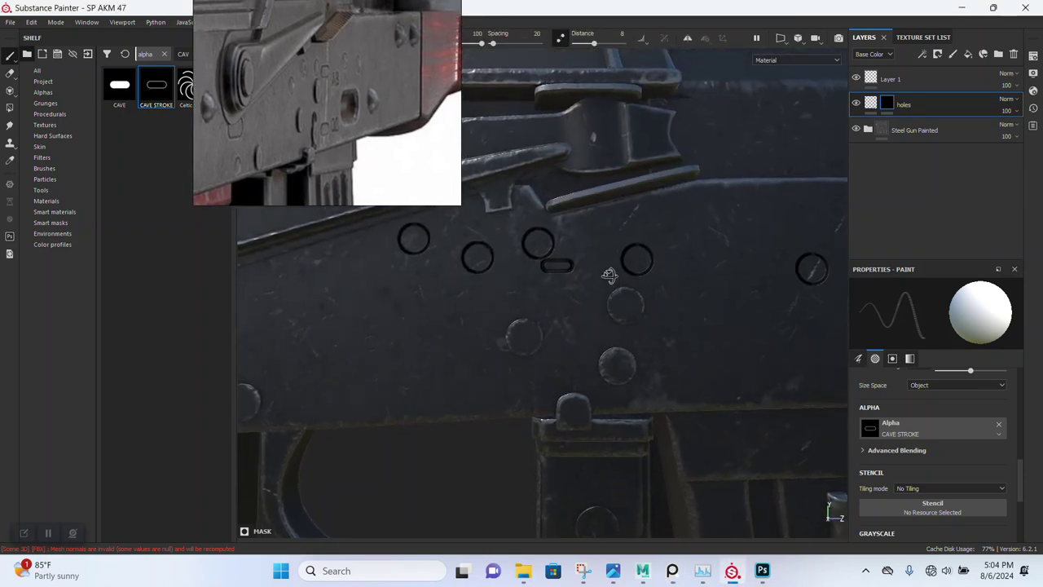
{"action": "left_click_drag", "start_coordinate": [578, 326], "coordinate": [582, 302], "text": "alt"}
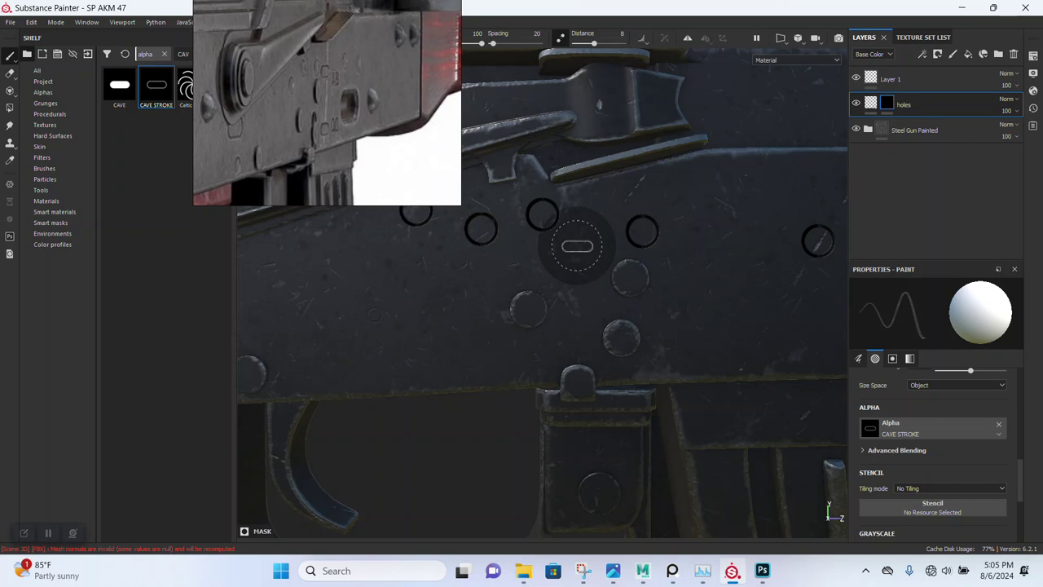
Stamp CAVE STROKE oval slots below the upper rib and lower on the receiver.
{"action": "mouse_move", "coordinate": [671, 289]}
{"action": "middle_mouse_down"}
{"action": "mouse_move", "coordinate": [599, 305]}
{"action": "mouse_move", "coordinate": [609, 283]}
{"action": "middle_mouse_up"}
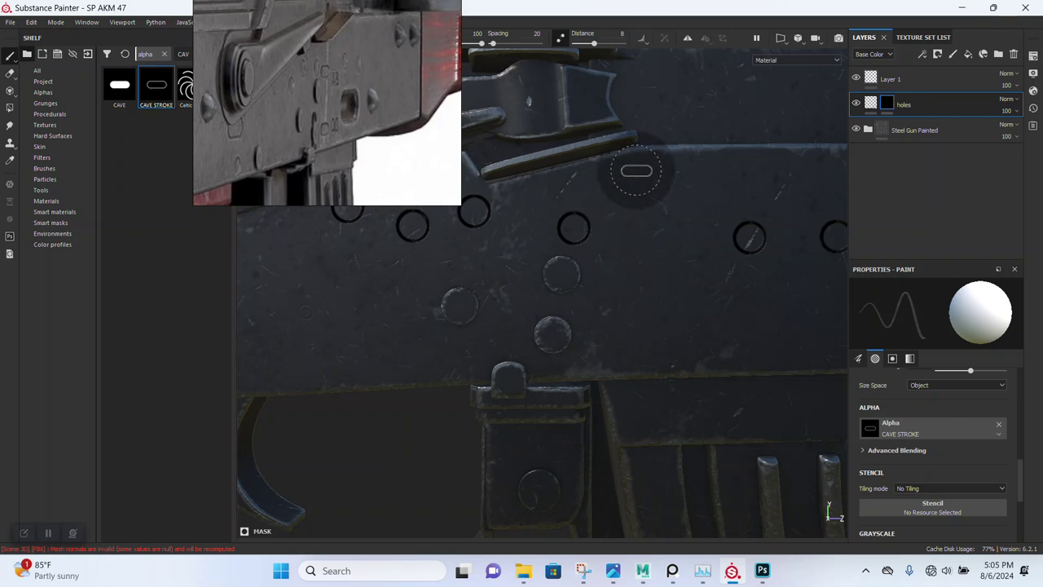
{"action": "left_click", "coordinate": [645, 180]}
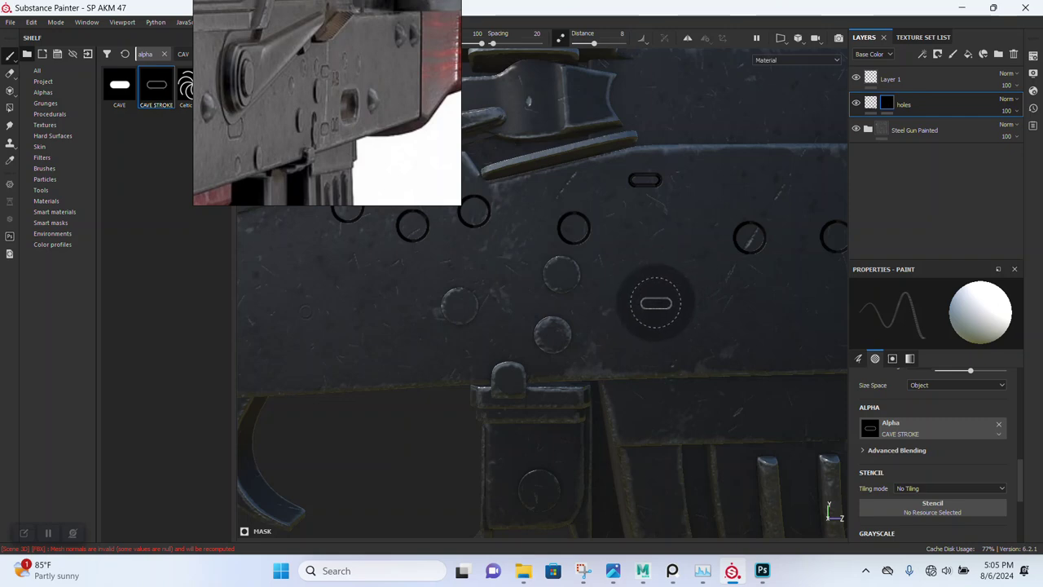
{"action": "left_click", "coordinate": [649, 303]}
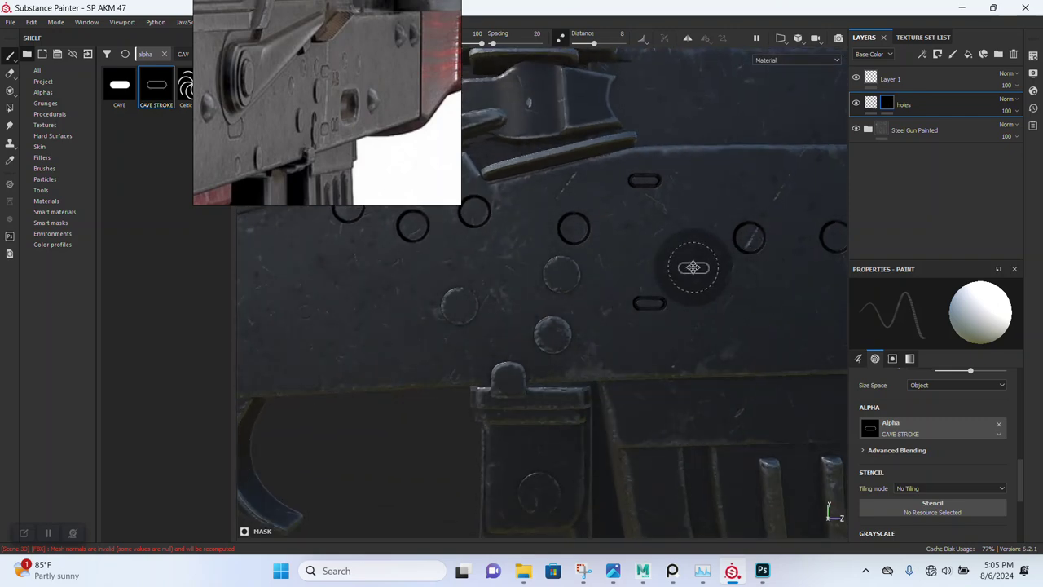
{"action": "middle_click_drag", "start_coordinate": [692, 270], "coordinate": [698, 263], "text": "alt"}
{"action": "mouse_move", "coordinate": [698, 298]}
{"action": "left_mouse_down", "text": "alt"}
{"action": "mouse_move", "coordinate": [628, 251]}
{"action": "mouse_move", "coordinate": [691, 264]}
{"action": "left_mouse_up", "text": "alt"}
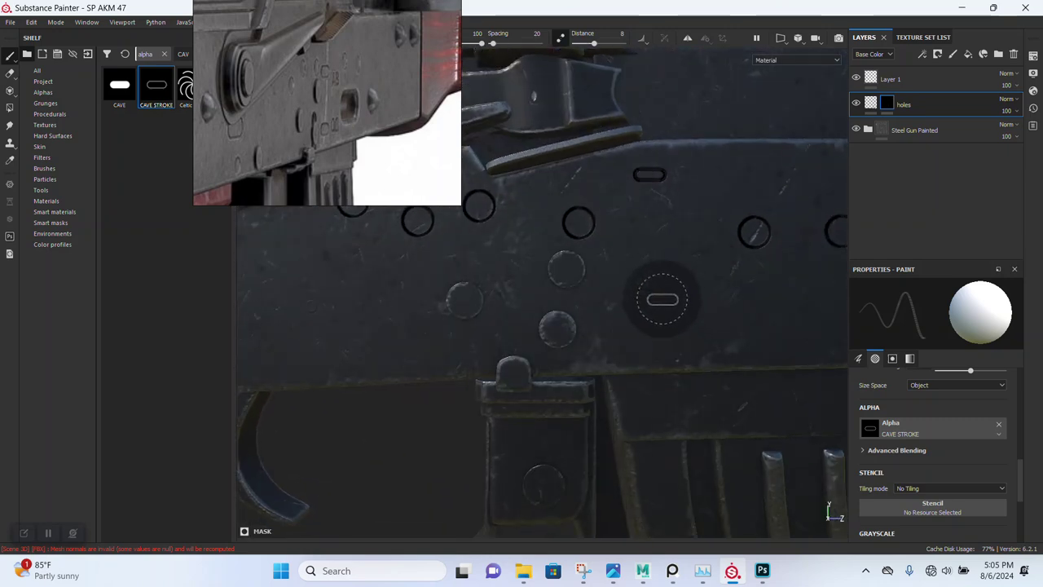
{"action": "left_click", "coordinate": [655, 289]}
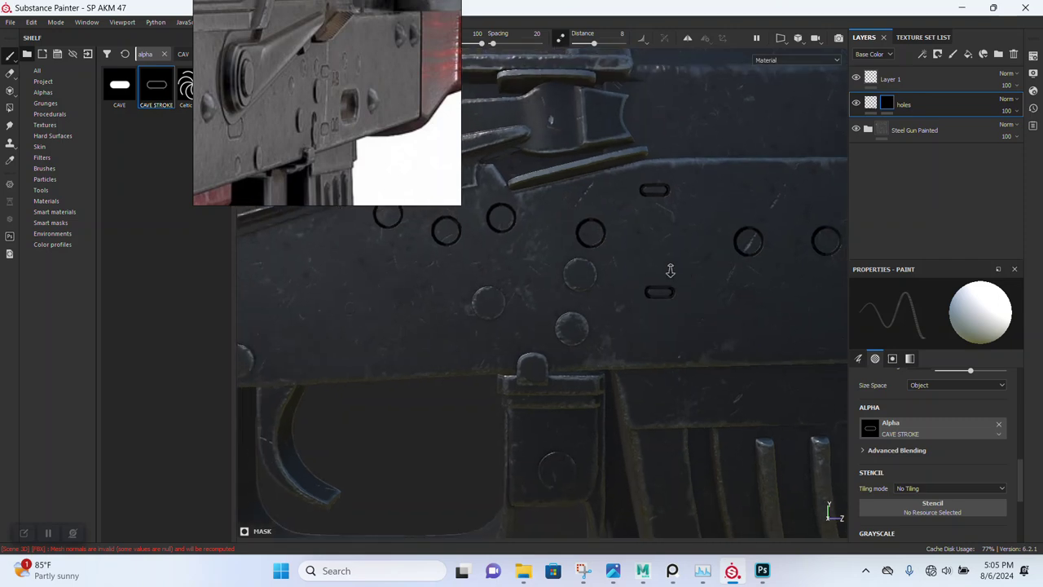
{"action": "middle_click_drag", "start_coordinate": [669, 301], "coordinate": [673, 307], "text": "alt"}
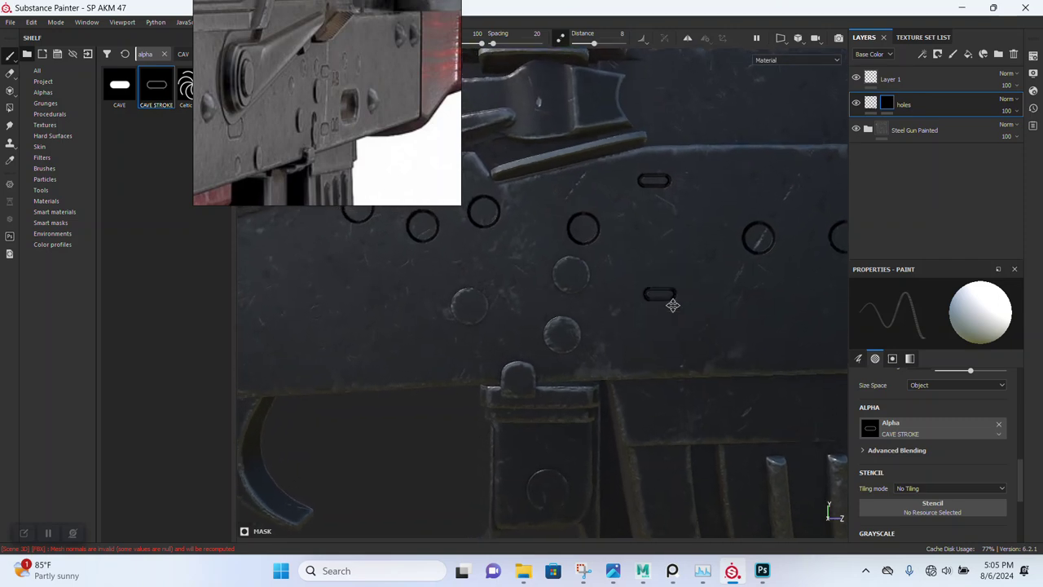
Zoom the reference image and bring the receiver's hole area back into view.
{"action": "key", "text": "ctrl"}
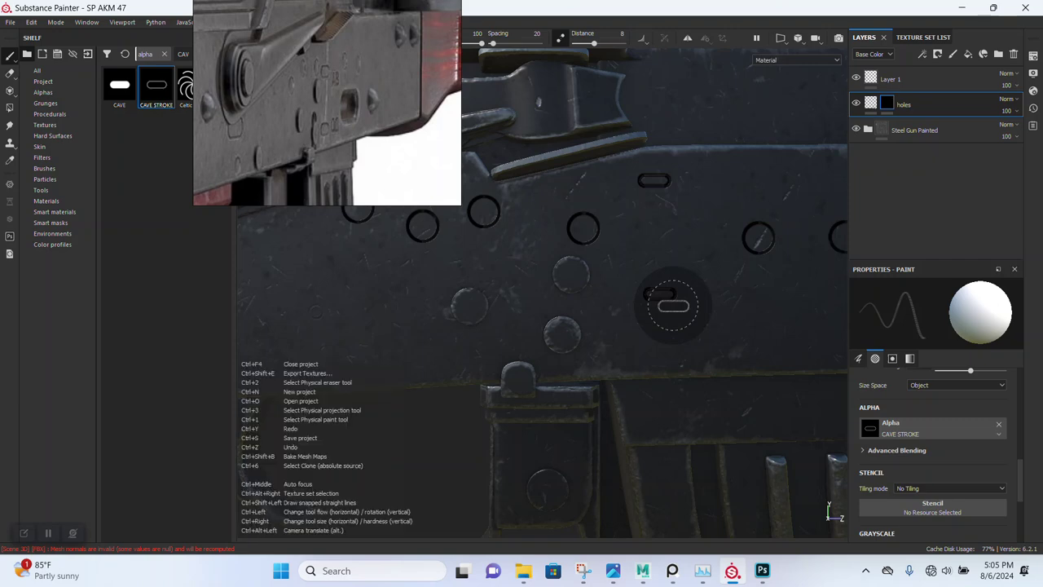
{"action": "scroll", "coordinate": [312, 192], "scroll_direction": "down", "scroll_amount": 3}
{"action": "scroll", "coordinate": [310, 183], "scroll_direction": "down", "scroll_amount": 3}
{"action": "scroll", "coordinate": [307, 139], "scroll_direction": "down", "scroll_amount": 2}
{"action": "scroll", "coordinate": [308, 129], "scroll_direction": "up", "scroll_amount": 2}
{"action": "scroll", "coordinate": [318, 123], "scroll_direction": "up", "scroll_amount": 2}
{"action": "scroll", "coordinate": [326, 119], "scroll_direction": "up", "scroll_amount": 2}
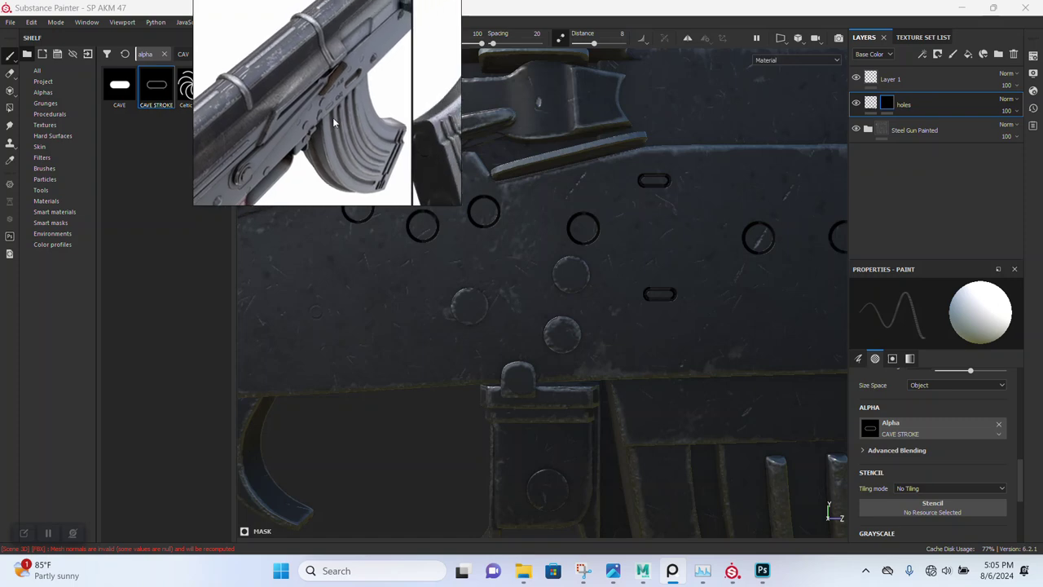
{"action": "scroll", "coordinate": [342, 109], "scroll_direction": "up", "scroll_amount": 2}
{"action": "scroll", "coordinate": [357, 98], "scroll_direction": "up", "scroll_amount": 1}
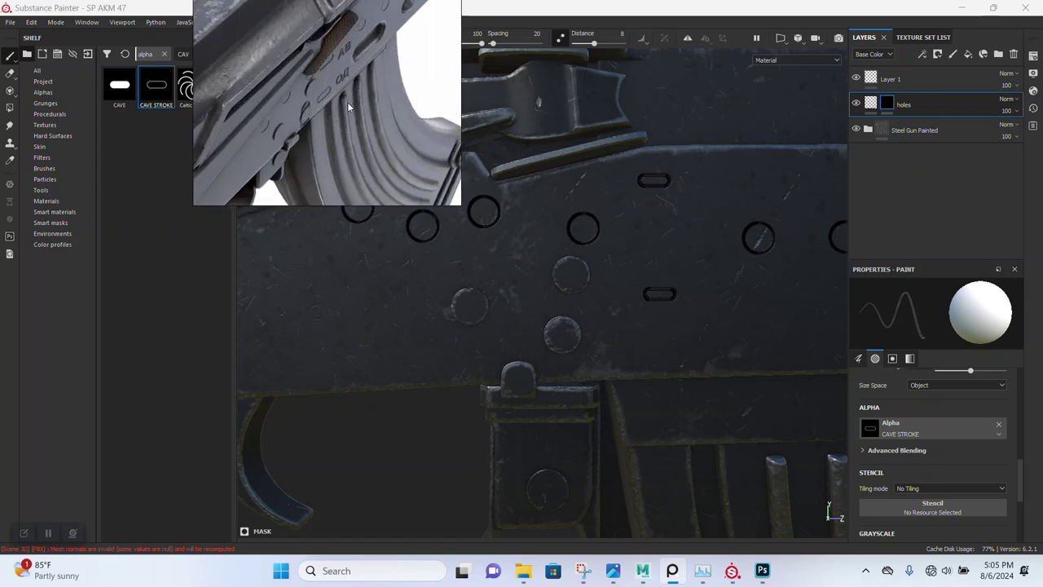
{"action": "middle_click_drag", "start_coordinate": [633, 251], "coordinate": [670, 244]}
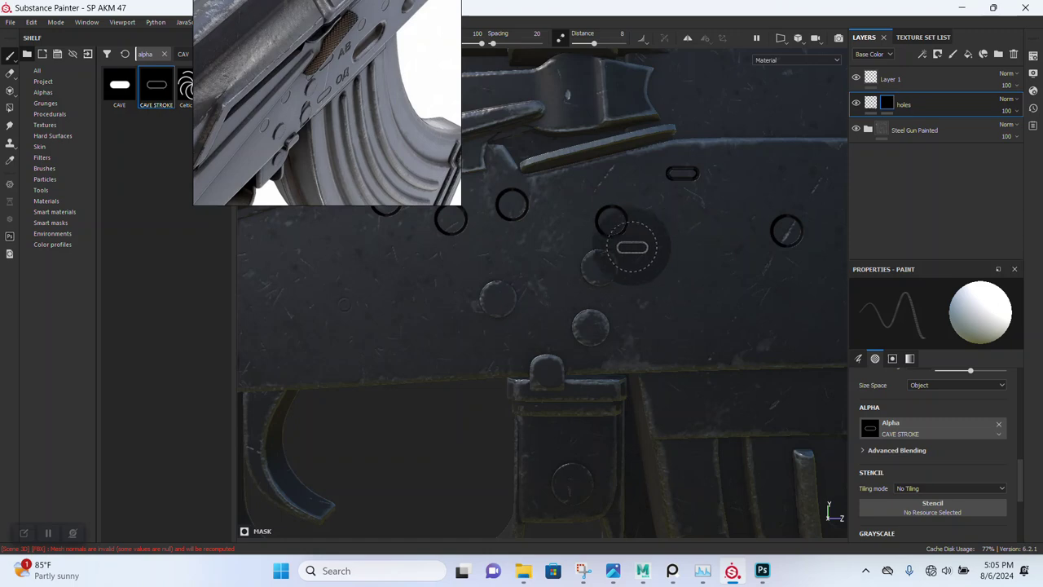
Undo the misplaced slots and restamp them between the round holes and among the rivet bumps.
{"action": "key", "text": "ctrl"}
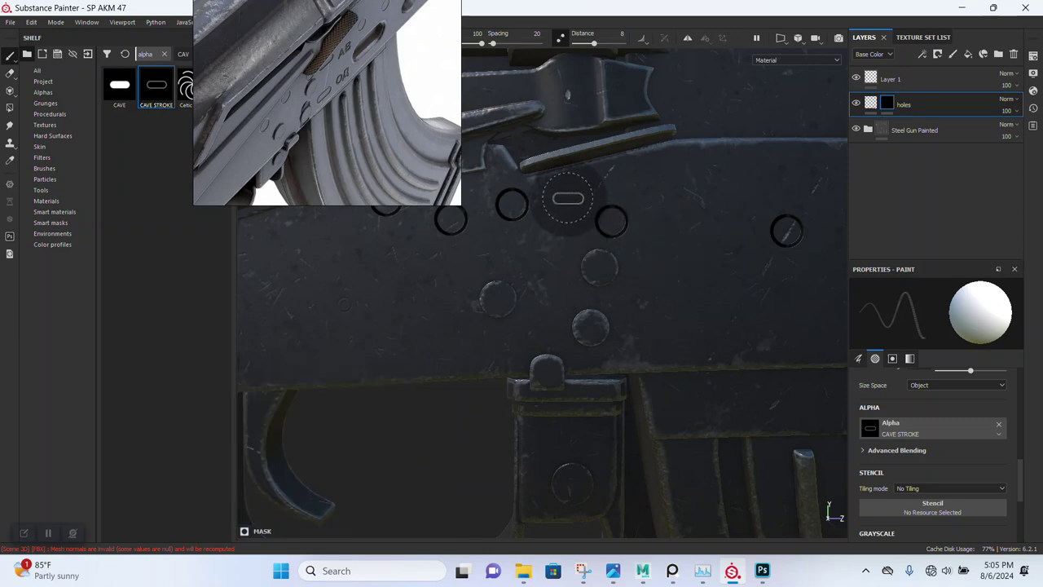
{"action": "left_click", "coordinate": [568, 202]}
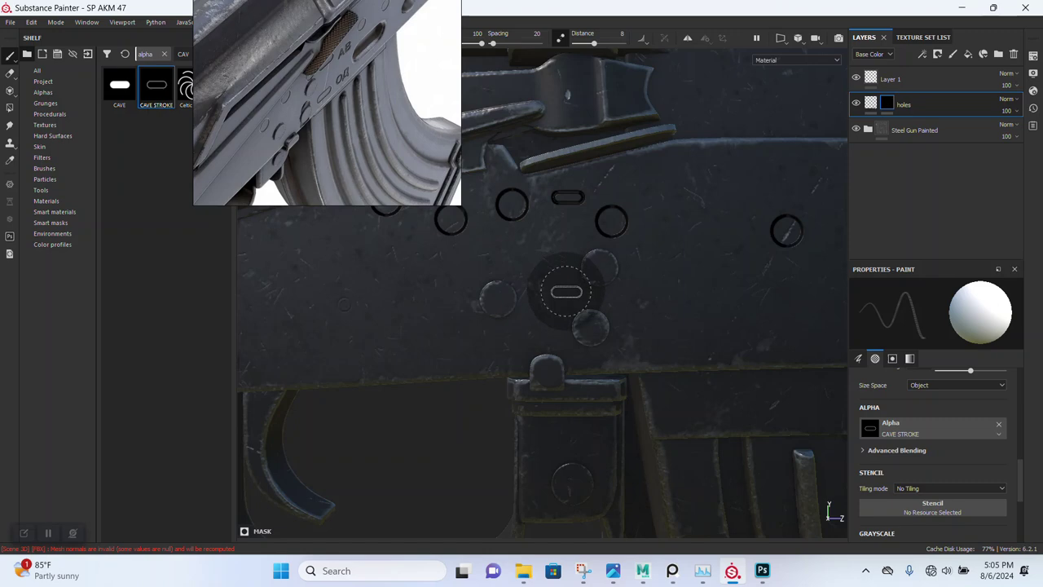
{"action": "left_click", "coordinate": [568, 293]}
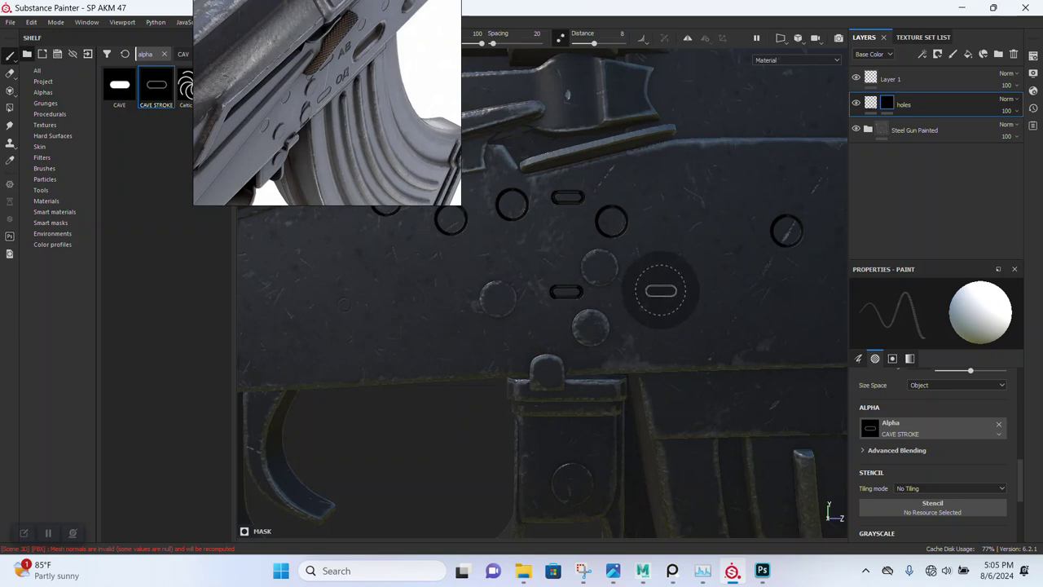
{"action": "left_click_drag", "start_coordinate": [656, 275], "coordinate": [656, 271], "text": "alt"}
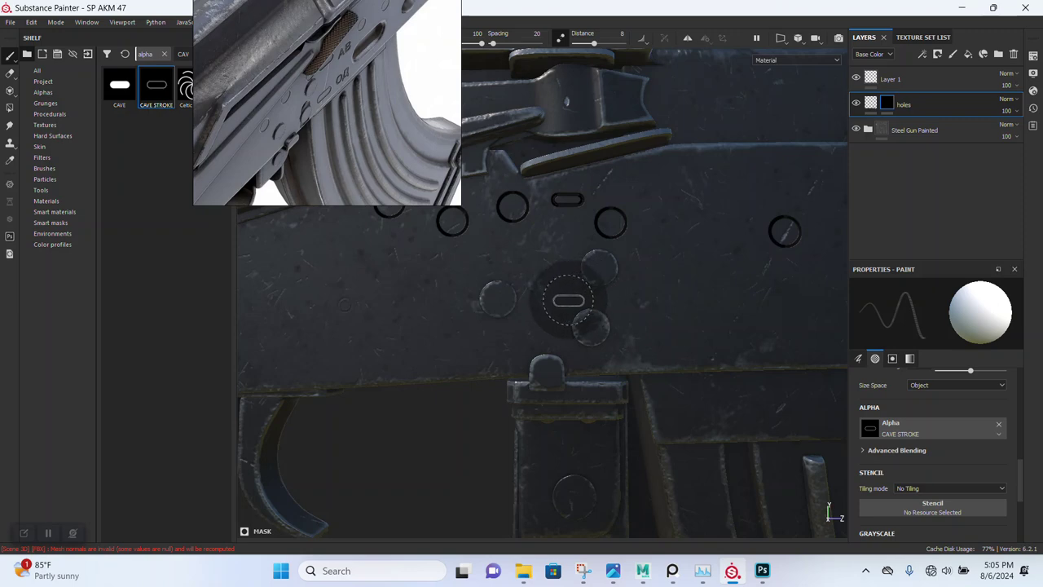
{"action": "left_click", "coordinate": [568, 299]}
{"action": "left_click_drag", "start_coordinate": [715, 253], "coordinate": [673, 231], "text": "alt"}
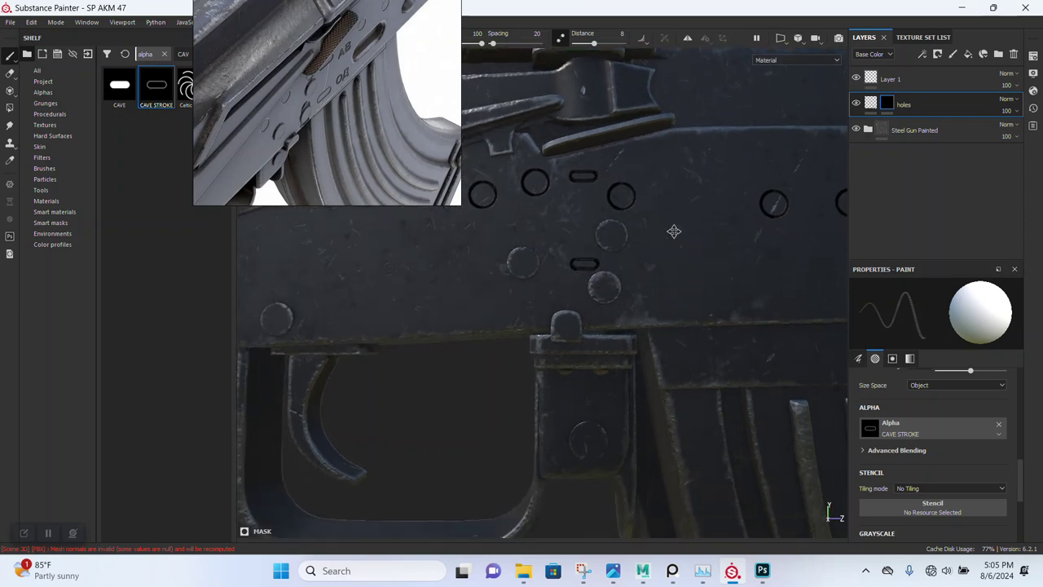
{"action": "mouse_move", "coordinate": [682, 275]}
{"action": "left_mouse_down", "text": "alt"}
{"action": "mouse_move", "coordinate": [666, 289]}
{"action": "mouse_move", "coordinate": [673, 349]}
{"action": "left_mouse_up", "text": "alt"}
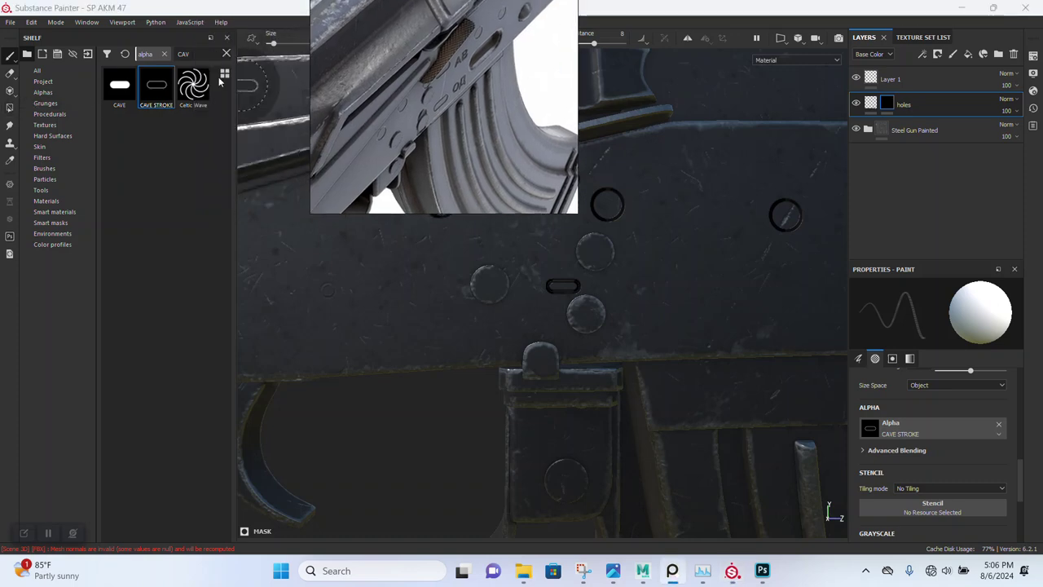
Filter the shelf by 'SHAP', apply the Shape alpha, and cycle the viewport to ambient occlusion.
{"action": "left_click_drag", "start_coordinate": [196, 54], "coordinate": [169, 56]}
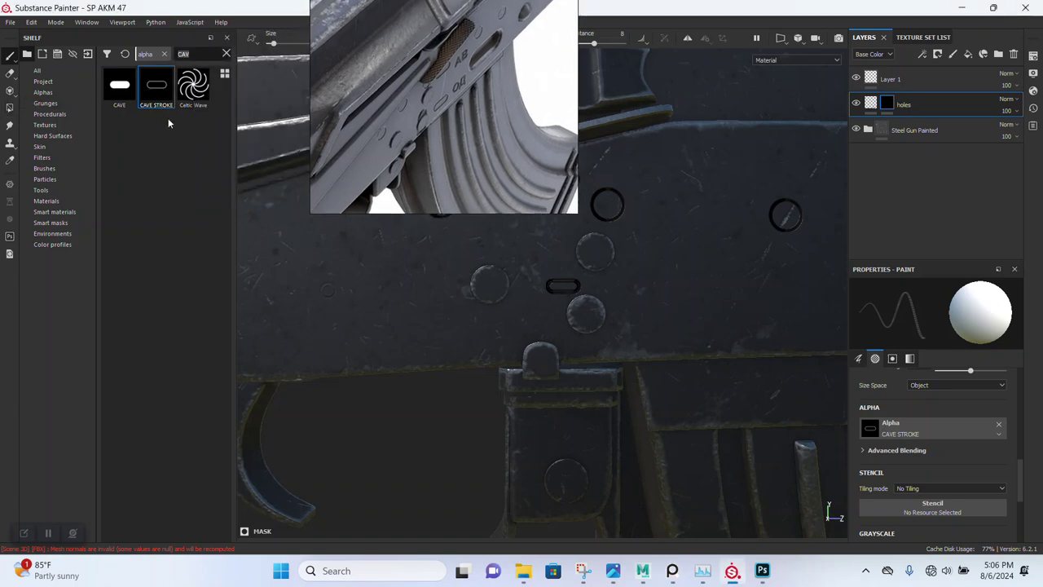
{"action": "type", "text": "LINE"}
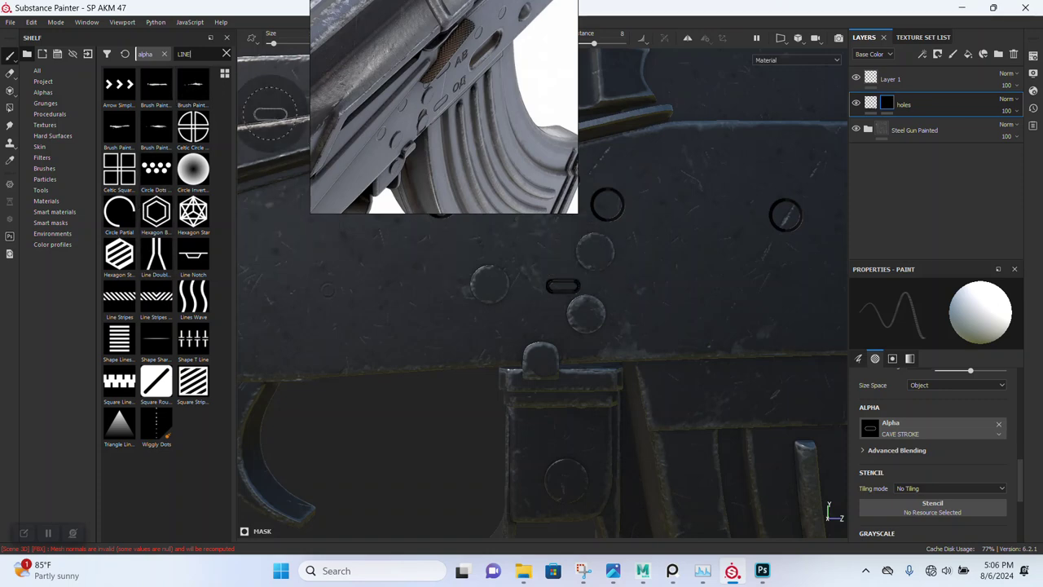
{"action": "key", "text": "BackSpace"}
{"action": "key", "text": "BackSpace"}
{"action": "key", "text": "BackSpace"}
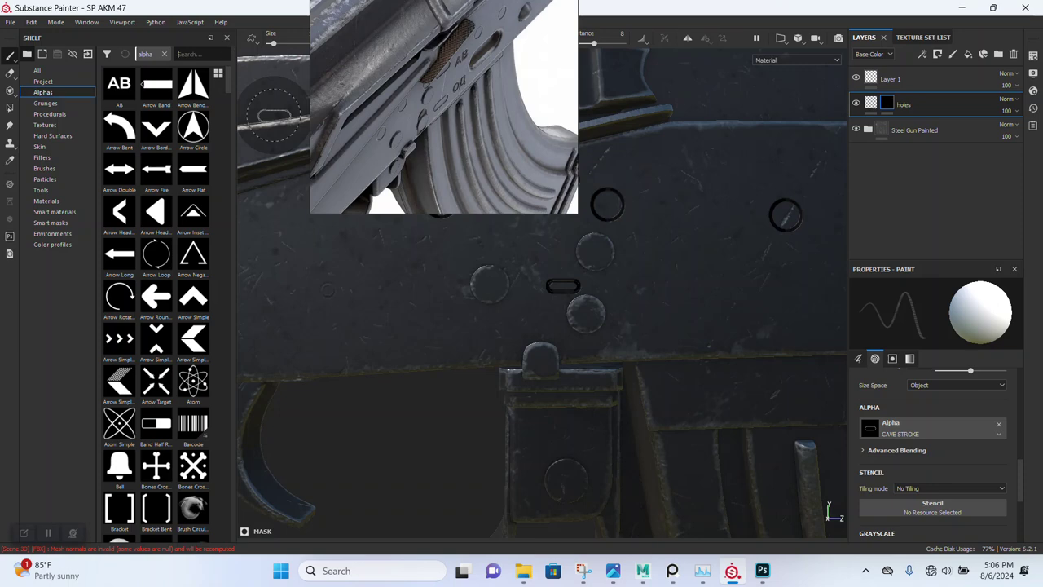
{"action": "type", "text": "SHAP"}
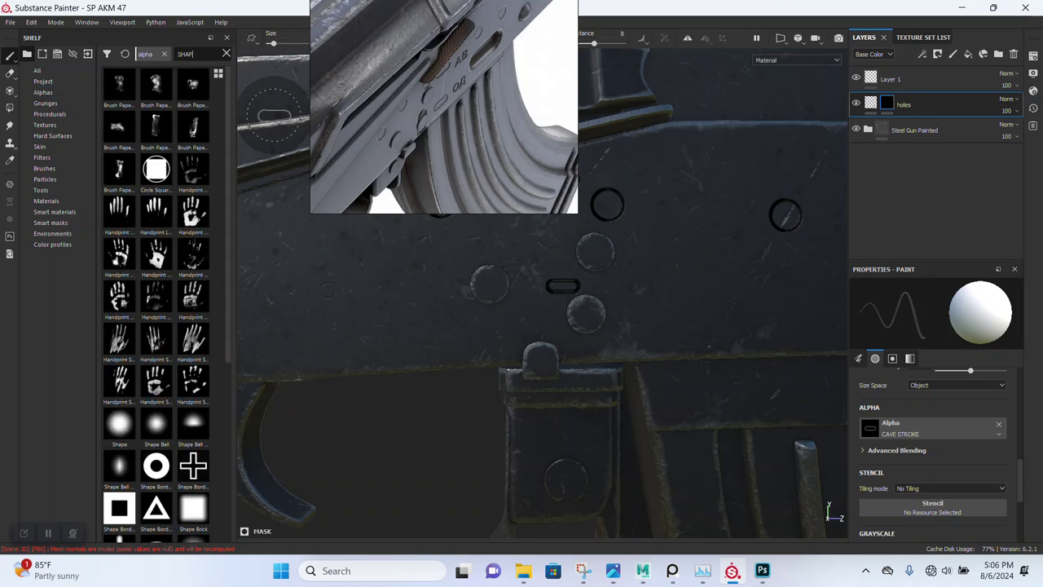
{"action": "left_click", "coordinate": [119, 422]}
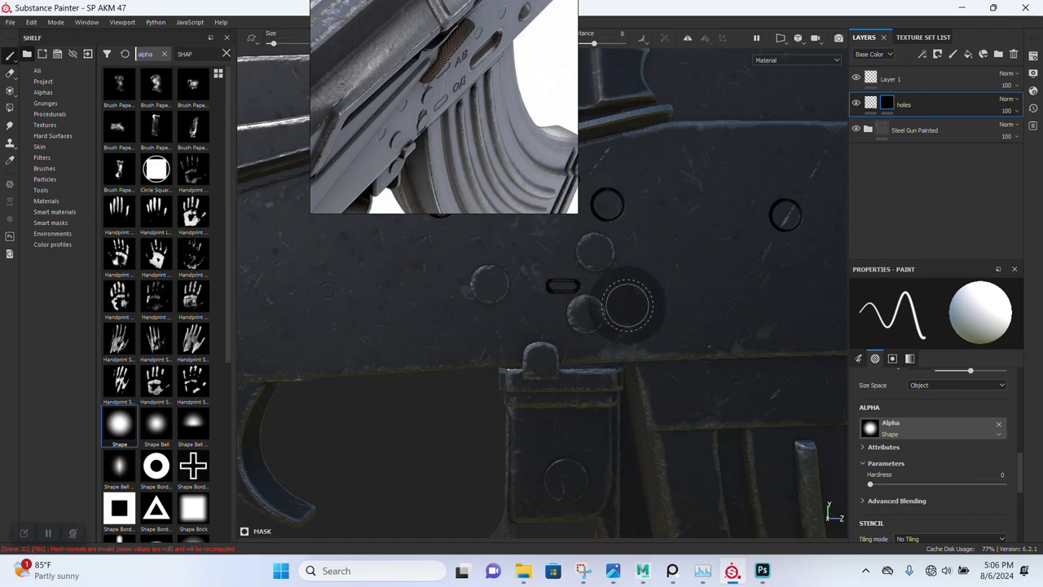
{"action": "key", "text": "b"}
{"action": "key", "text": "b"}
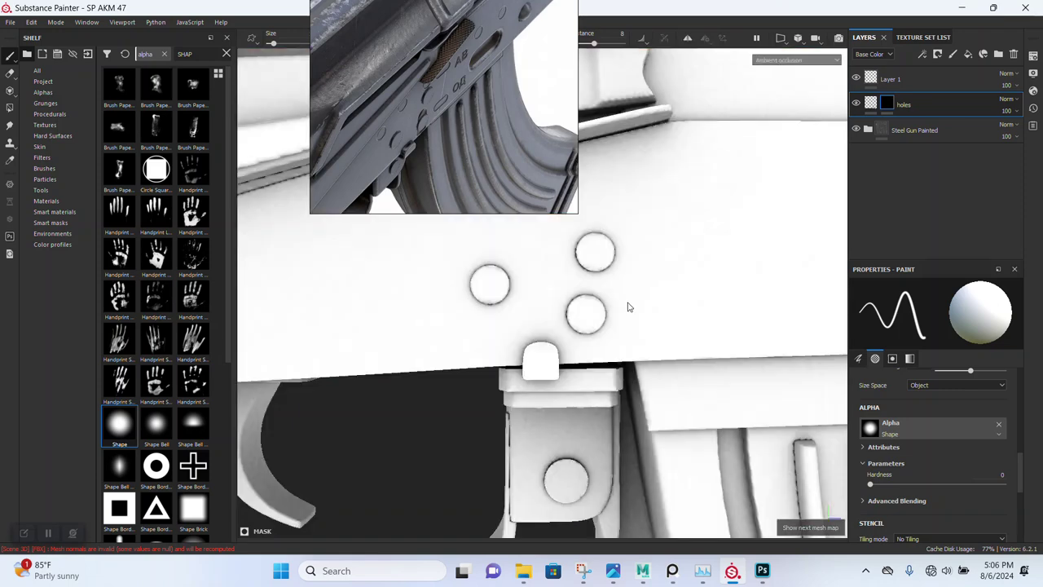
{"action": "key", "text": "b"}
{"action": "key", "text": "b"}
Return to the material view and paint a size 0.1 vertical line through both oval slots.
{"action": "key", "text": "b"}
{"action": "key", "text": "b"}
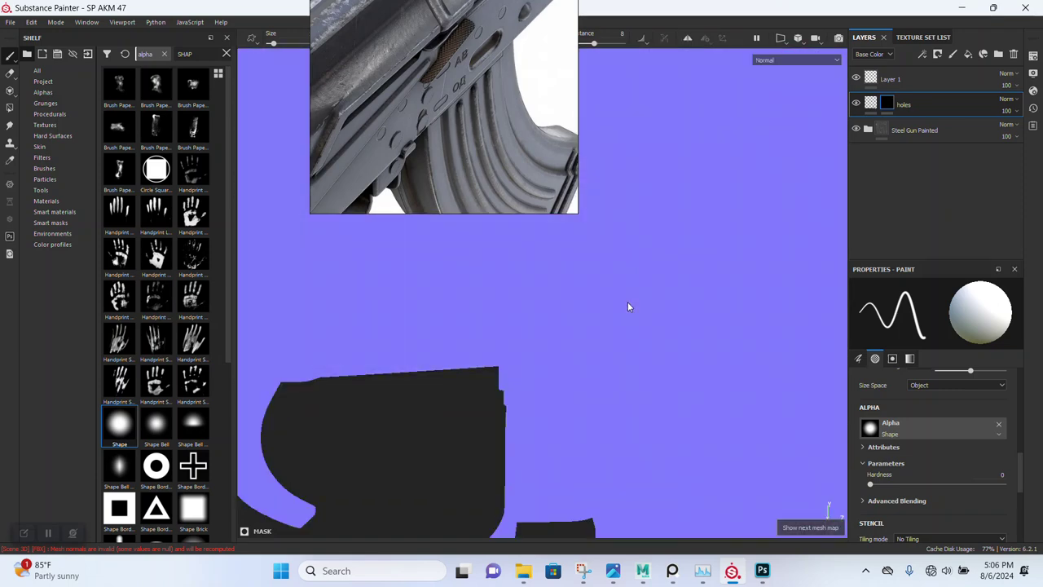
{"action": "key", "text": "b"}
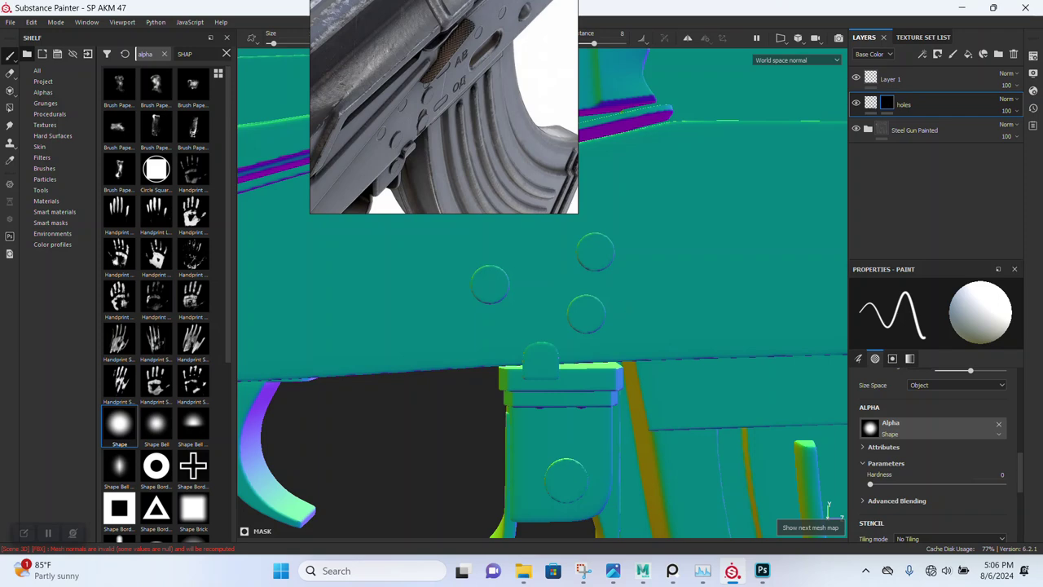
{"action": "key", "text": "b"}
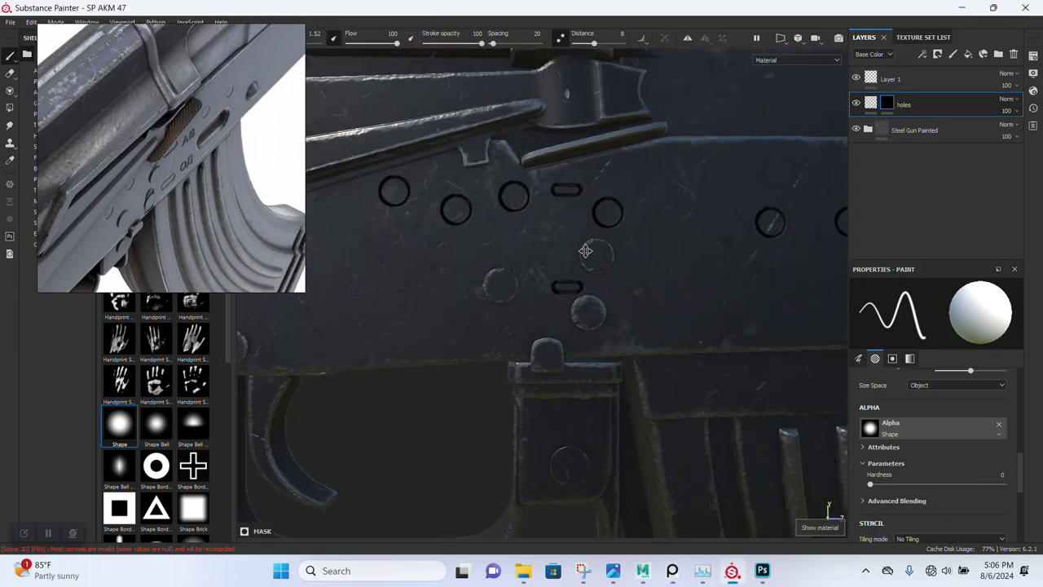
{"action": "left_click_drag", "start_coordinate": [612, 289], "coordinate": [597, 279], "text": "alt"}
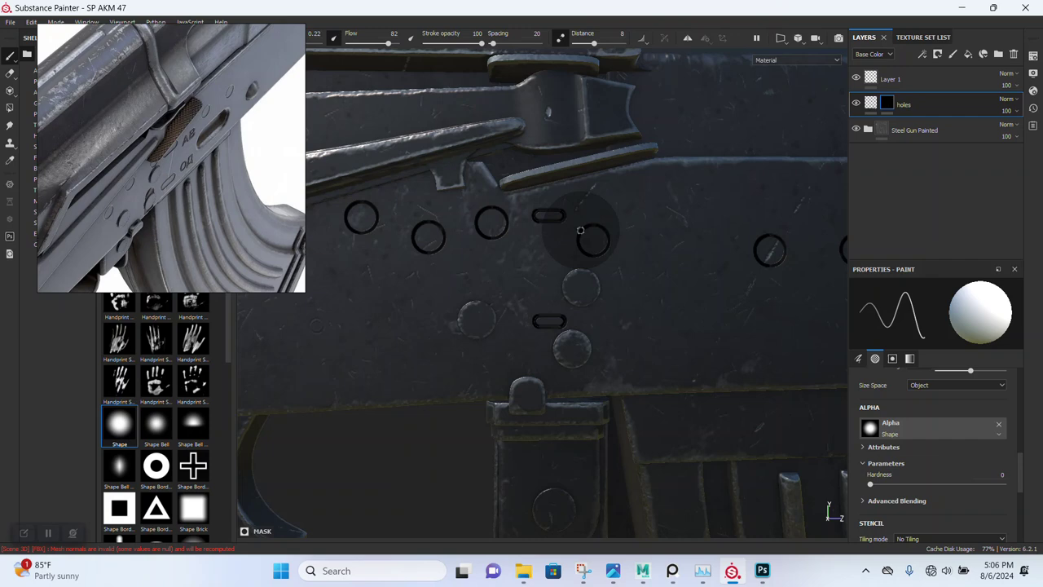
{"action": "left_click_drag", "start_coordinate": [253, 129], "coordinate": [216, 120]}
{"action": "left_click", "coordinate": [315, 36]}
{"action": "type", "text": "0.1"}
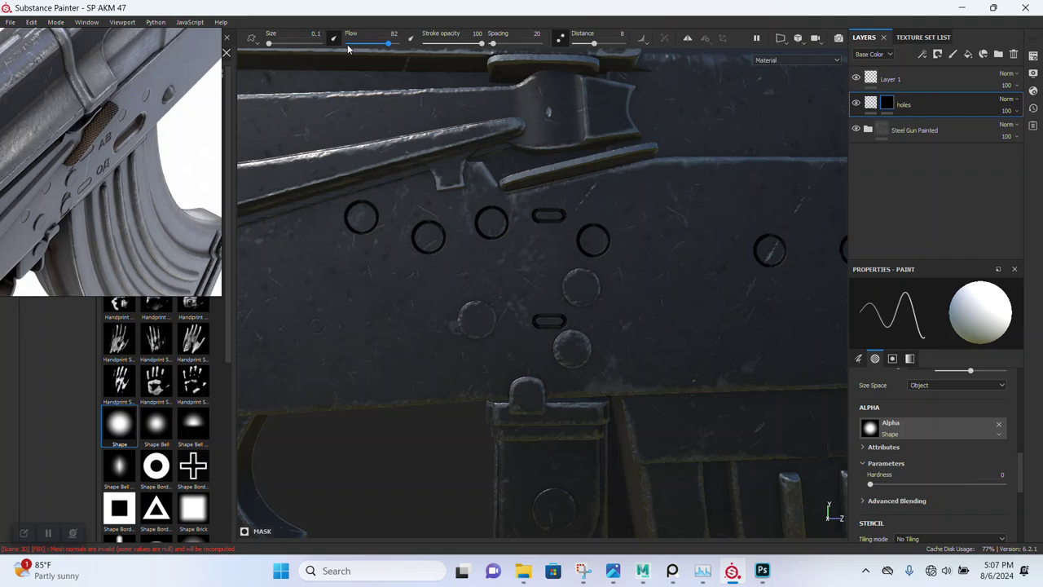
{"action": "left_click_drag", "start_coordinate": [548, 186], "coordinate": [553, 413]}
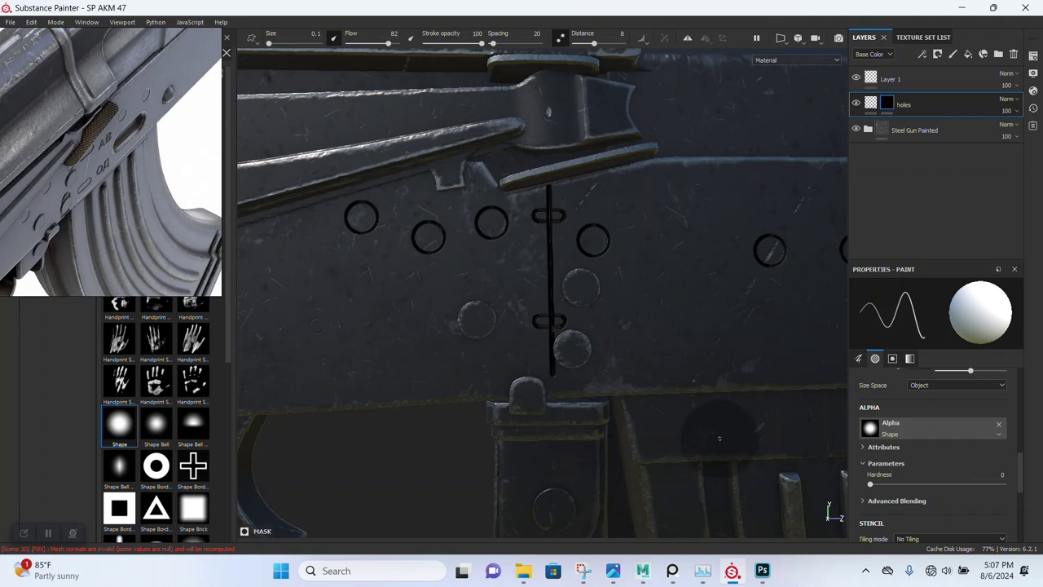
{"action": "right_click_drag", "start_coordinate": [552, 413], "coordinate": [424, 174], "text": "alt"}
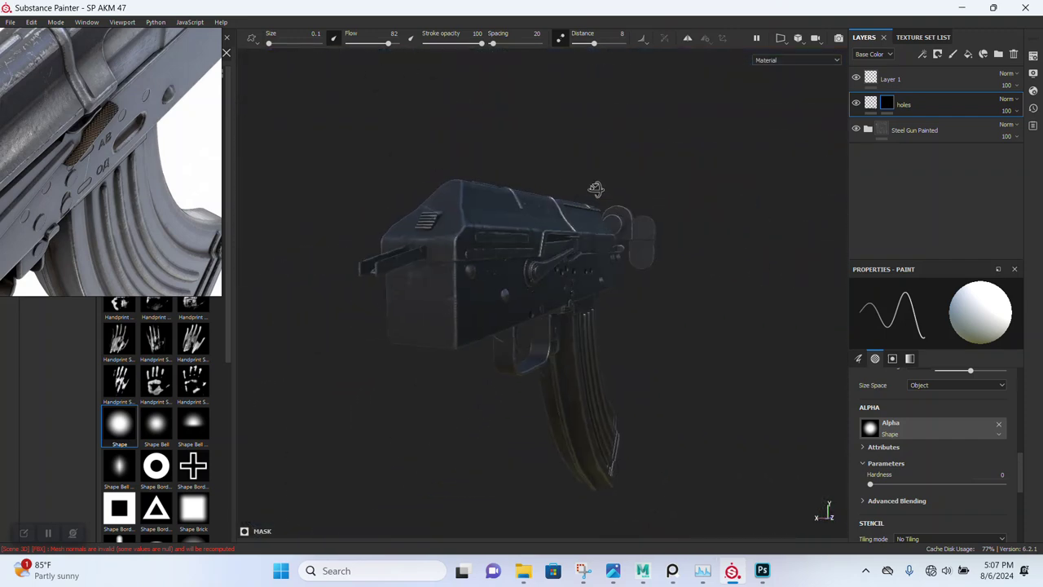
Zoom in on the hole area, then replace the shelf search with 'CAVE' and apply that alpha.
{"action": "left_click_drag", "start_coordinate": [423, 173], "coordinate": [417, 229], "text": "alt"}
{"action": "right_click_drag", "start_coordinate": [418, 228], "coordinate": [411, 278], "text": "alt"}
{"action": "left_click_drag", "start_coordinate": [411, 279], "coordinate": [223, 250], "text": "alt"}
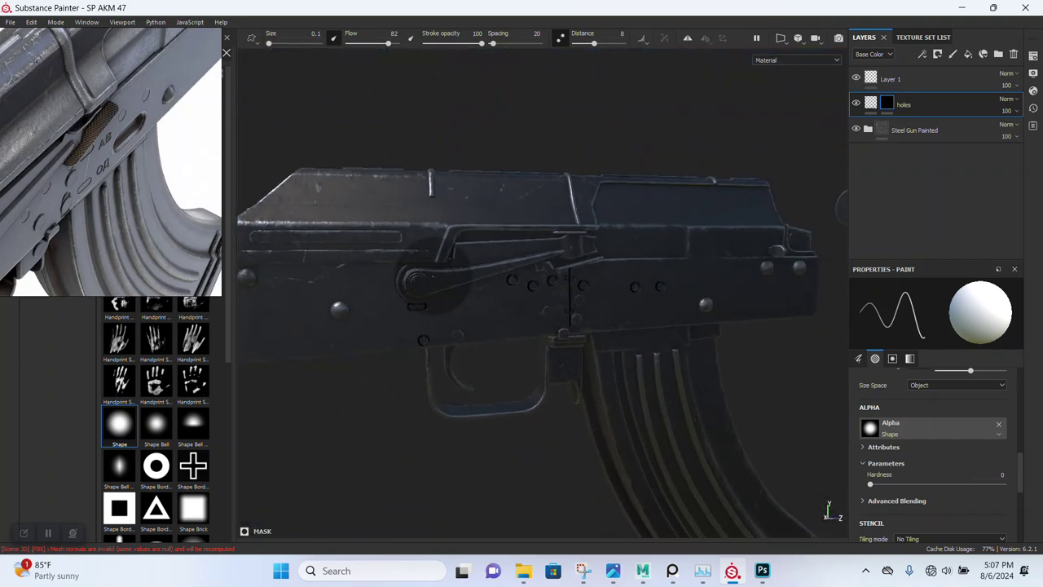
{"action": "right_click_drag", "start_coordinate": [418, 233], "coordinate": [478, 349], "text": "alt"}
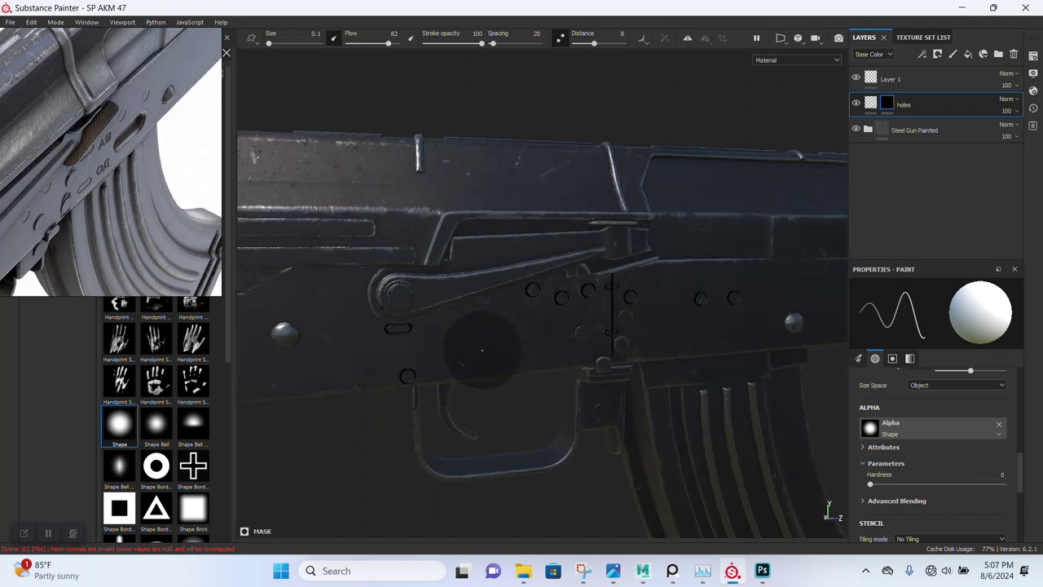
{"action": "left_click_drag", "start_coordinate": [478, 349], "coordinate": [522, 279], "text": "alt"}
{"action": "left_click_drag", "start_coordinate": [111, 163], "coordinate": [587, 137]}
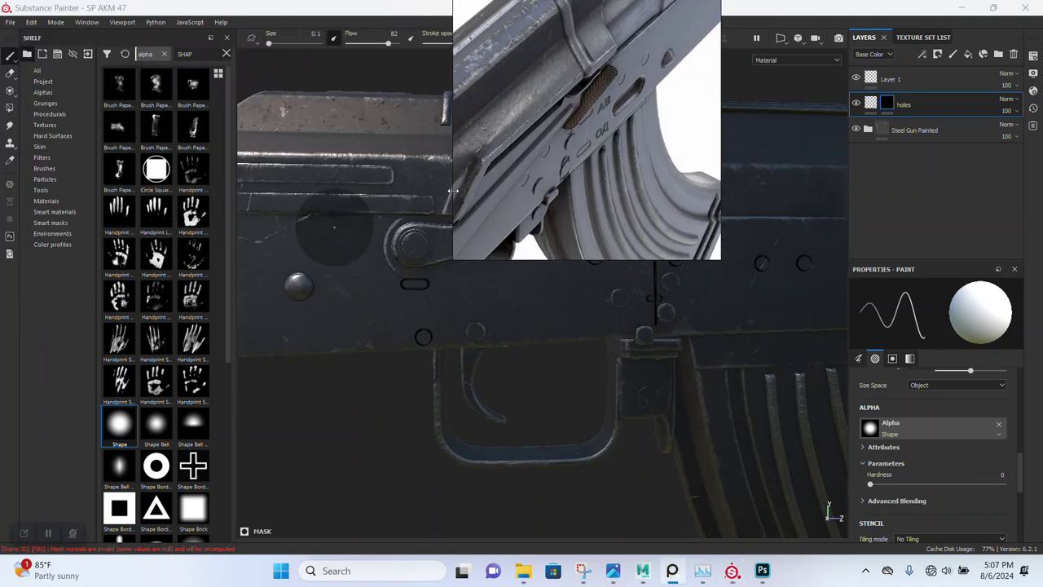
{"action": "left_click_drag", "start_coordinate": [197, 55], "coordinate": [167, 58]}
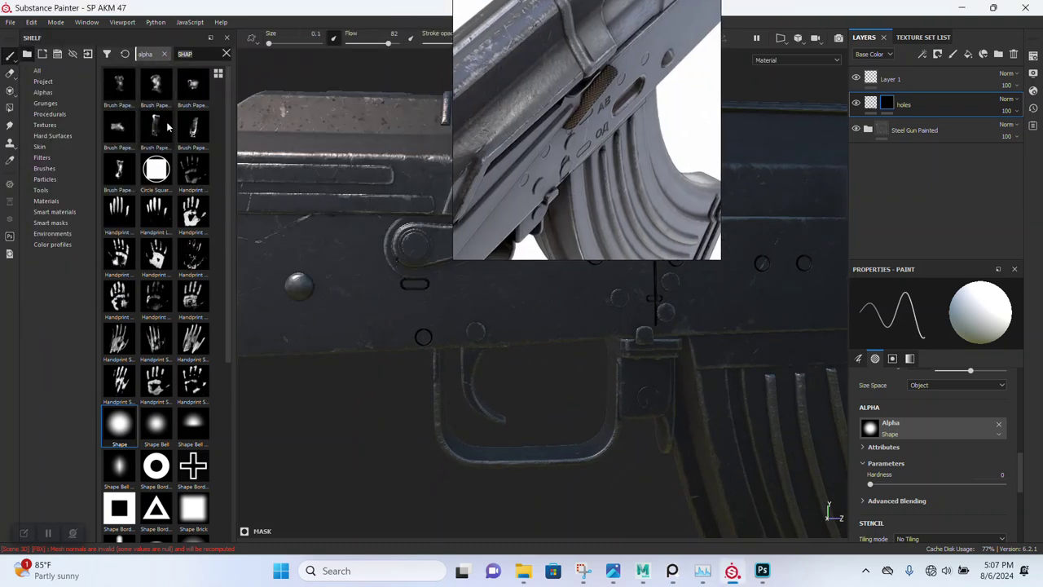
{"action": "type", "text": "CAVE"}
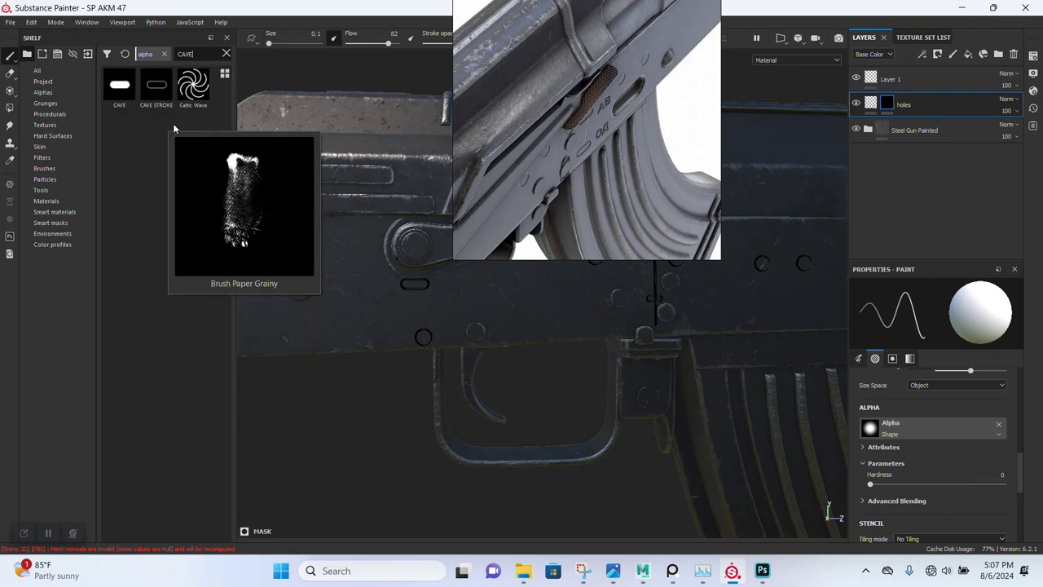
{"action": "left_click", "coordinate": [119, 88]}
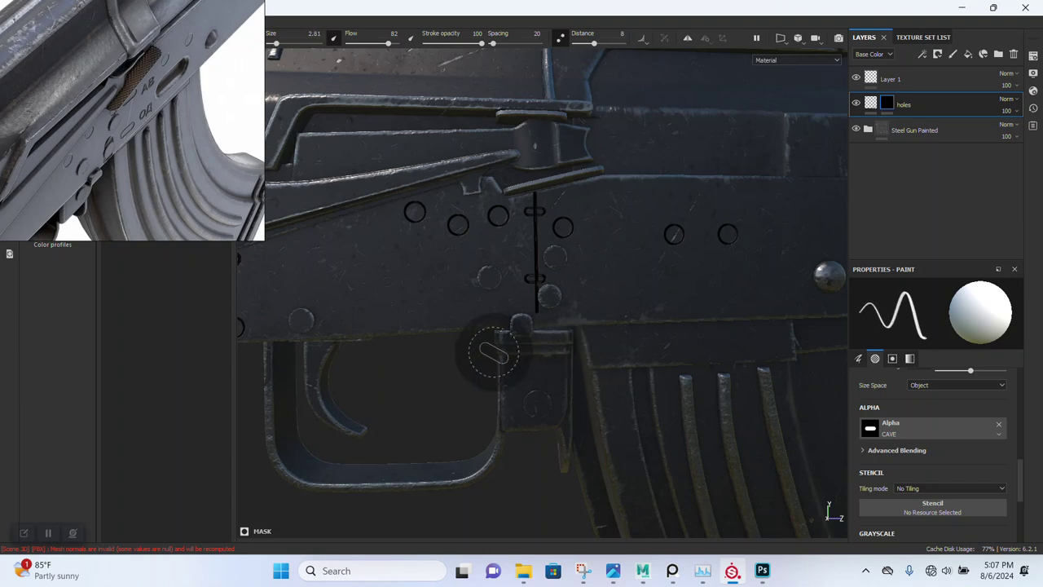
Zoom and pan the viewport in over the oval slots.
{"action": "scroll", "coordinate": [554, 340], "scroll_direction": "up", "scroll_amount": 2}
{"action": "middle_click_drag", "start_coordinate": [565, 442], "coordinate": [548, 314], "text": "alt"}
{"action": "scroll", "coordinate": [547, 314], "scroll_direction": "up", "scroll_amount": 1}
{"action": "scroll", "coordinate": [534, 285], "scroll_direction": "up", "scroll_amount": 1}
{"action": "scroll", "coordinate": [534, 285], "scroll_direction": "up", "scroll_amount": 1}
{"action": "scroll", "coordinate": [576, 299], "scroll_direction": "up", "scroll_amount": 1}
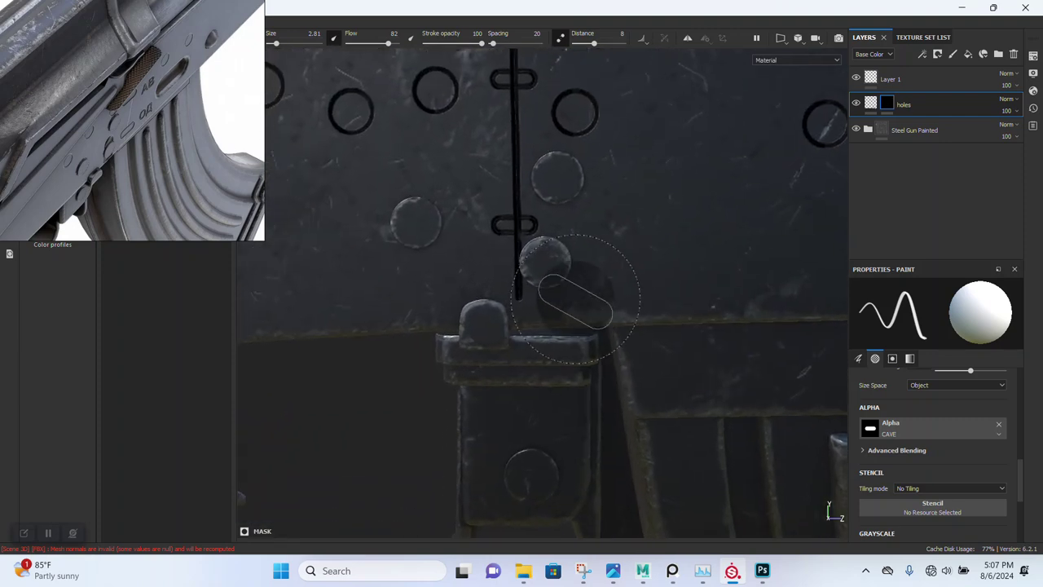
{"action": "scroll", "coordinate": [576, 299], "scroll_direction": "up", "scroll_amount": 1}
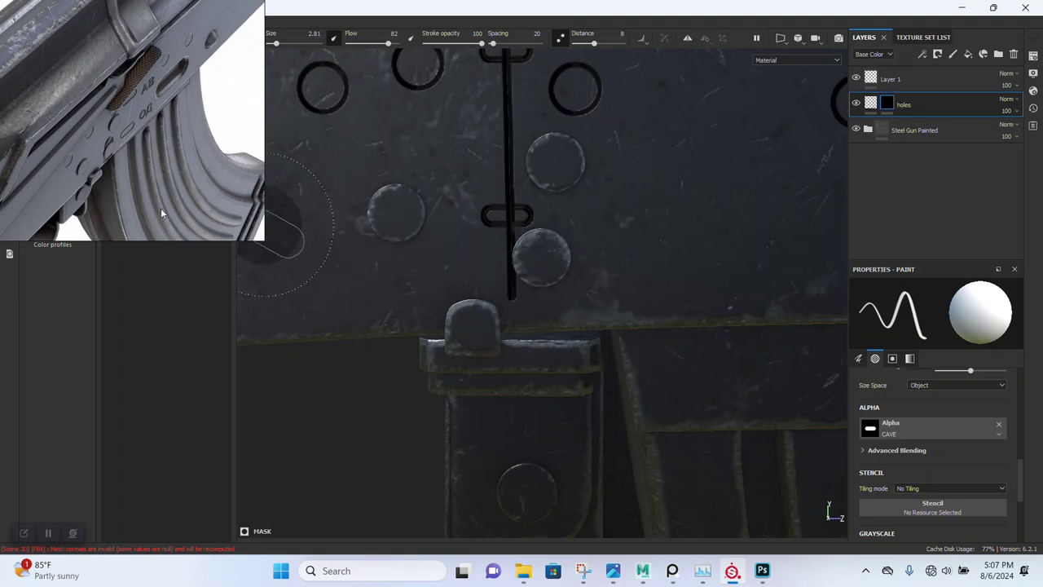
{"action": "middle_click_drag", "start_coordinate": [559, 291], "coordinate": [572, 259]}
{"action": "scroll", "coordinate": [572, 259], "scroll_direction": "up", "scroll_amount": 2}
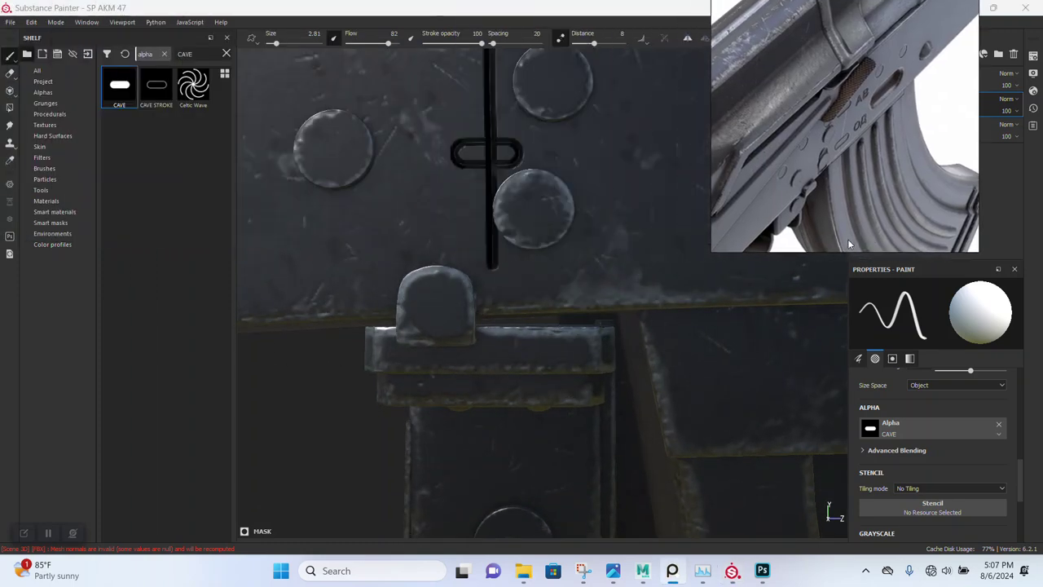
{"action": "mouse_move", "coordinate": [464, 244]}
{"action": "middle_mouse_down"}
{"action": "mouse_move", "coordinate": [493, 377]}
{"action": "mouse_move", "coordinate": [519, 292]}
{"action": "middle_mouse_up"}
{"action": "scroll", "coordinate": [493, 377], "scroll_direction": "down", "scroll_amount": 1}
{"action": "scroll", "coordinate": [505, 350], "scroll_direction": "down", "scroll_amount": 1}
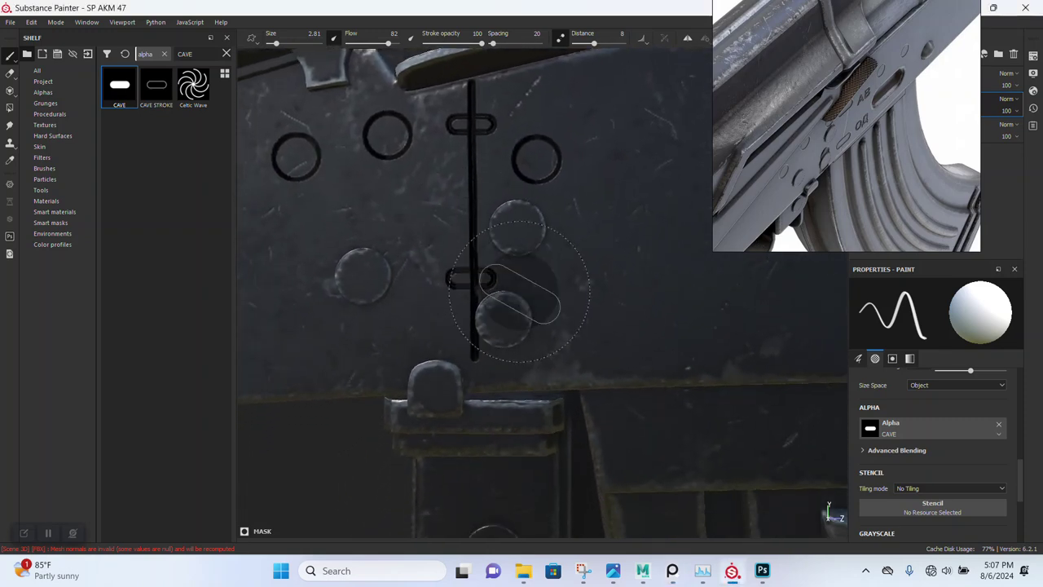
Undo the vertical line and rotate the slot brush's angle toward upright.
{"action": "key", "text": "ctrl+z"}
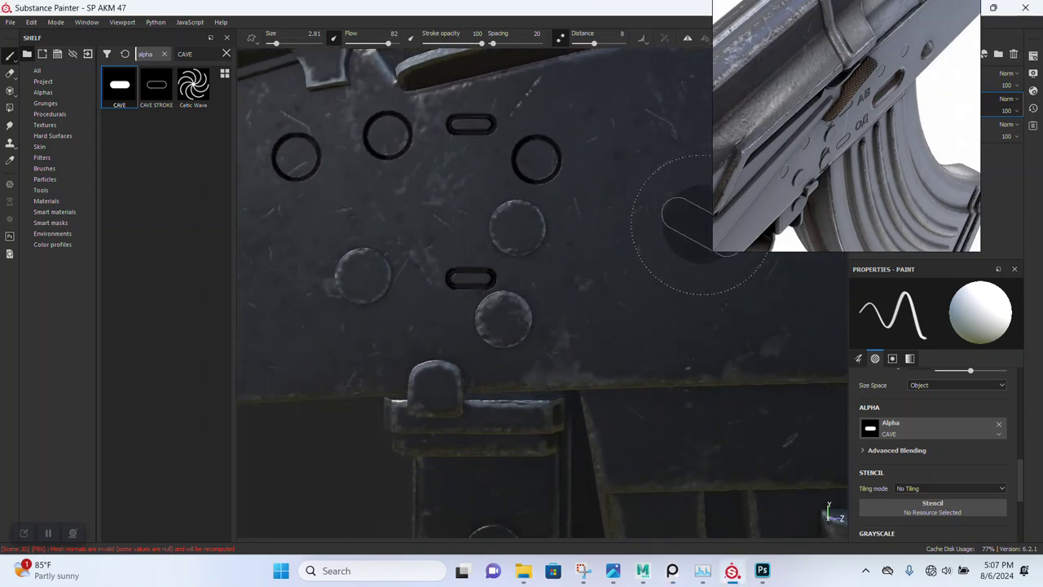
{"action": "middle_click_drag", "start_coordinate": [554, 316], "coordinate": [565, 231]}
{"action": "left_click_drag", "start_coordinate": [772, 175], "coordinate": [26, 225]}
{"action": "scroll", "coordinate": [457, 261], "scroll_direction": "up", "scroll_amount": 1}
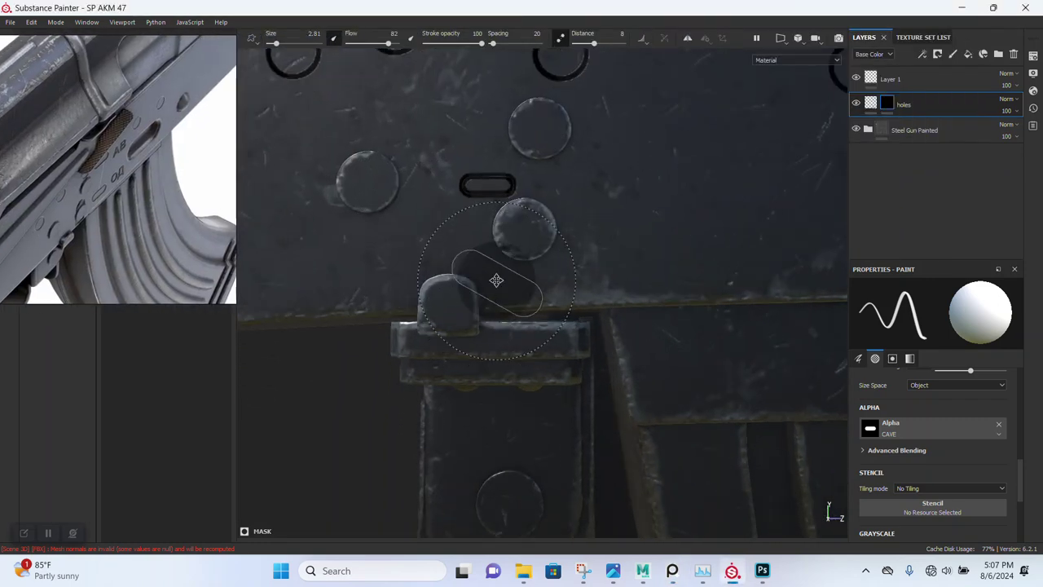
{"action": "scroll", "coordinate": [496, 280], "scroll_direction": "up", "scroll_amount": 2}
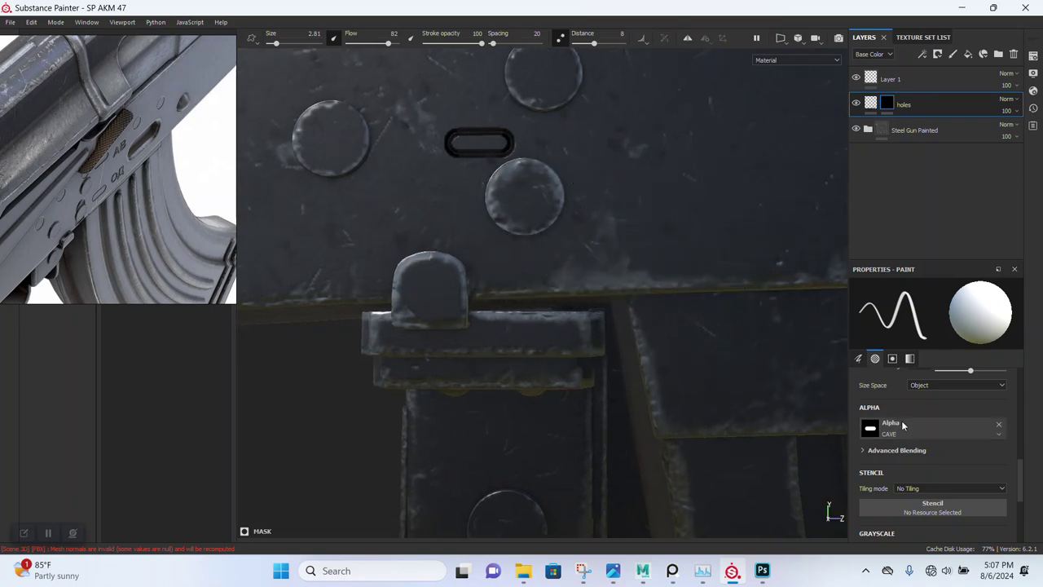
{"action": "scroll", "coordinate": [902, 423], "scroll_direction": "up", "scroll_amount": 2}
{"action": "scroll", "coordinate": [923, 457], "scroll_direction": "up", "scroll_amount": 2}
{"action": "scroll", "coordinate": [924, 458], "scroll_direction": "up", "scroll_amount": 1}
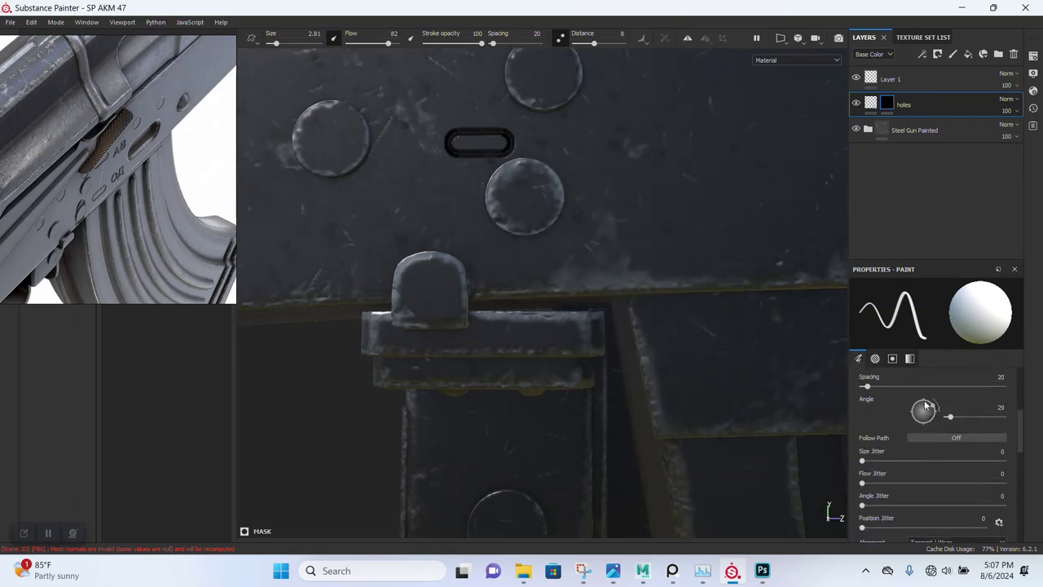
{"action": "left_click_drag", "start_coordinate": [925, 404], "coordinate": [925, 406]}
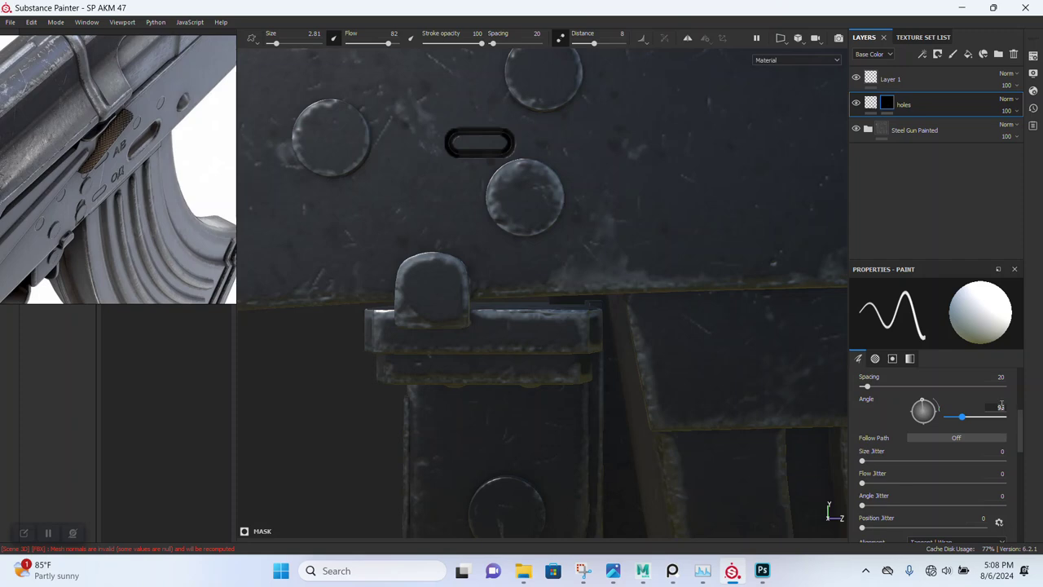
Set the brush angle to 90 and size to 3.52, then stamp an upright slot below the lower slot.
{"action": "type", "text": "90"}
{"action": "key", "text": "Return"}
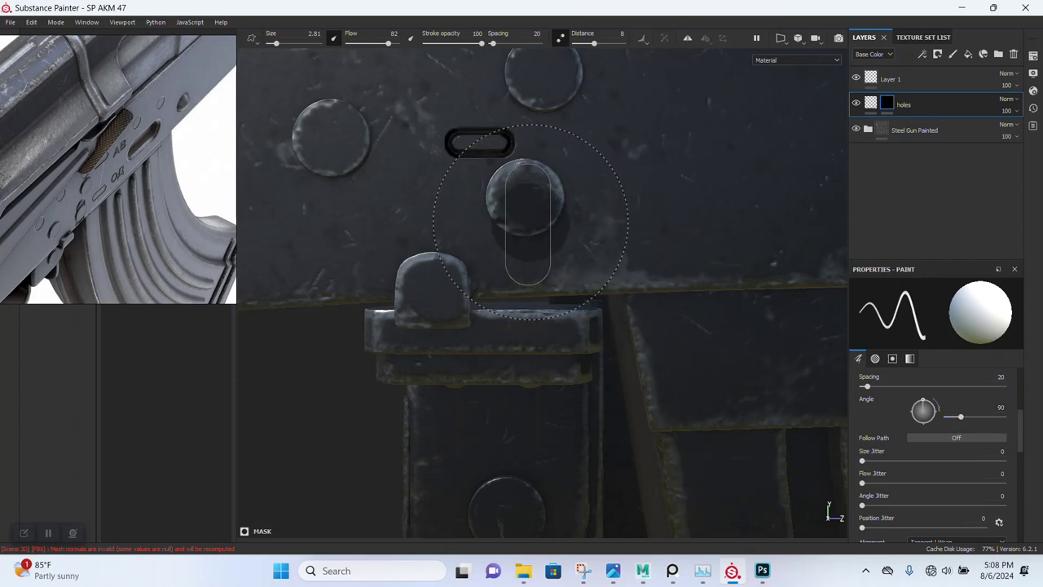
{"action": "right_click_drag", "start_coordinate": [530, 221], "coordinate": [530, 222], "text": "ctrl"}
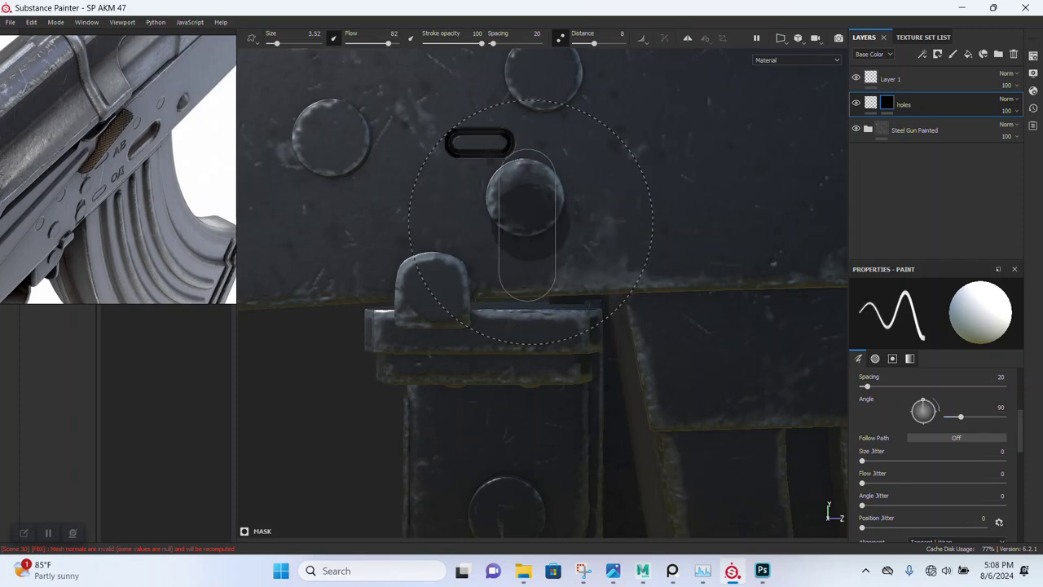
{"action": "left_click", "coordinate": [527, 221]}
{"action": "mouse_move", "coordinate": [570, 241]}
{"action": "left_mouse_down", "text": "alt"}
{"action": "mouse_move", "coordinate": [663, 233]}
{"action": "mouse_move", "coordinate": [617, 217]}
{"action": "mouse_move", "coordinate": [587, 242]}
{"action": "mouse_move", "coordinate": [514, 220]}
{"action": "left_mouse_up", "text": "alt"}
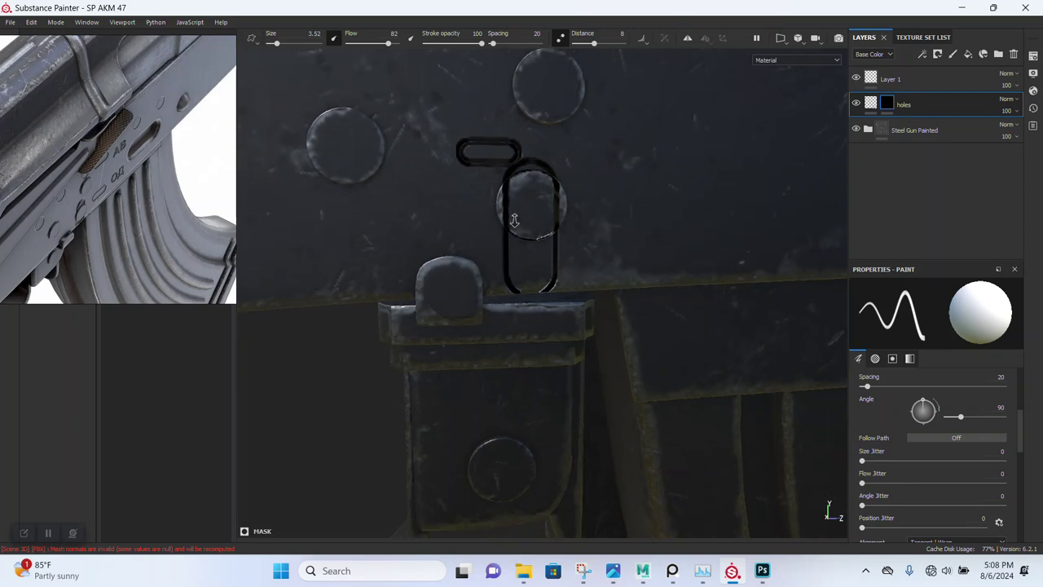
Move the reference aside, briefly try polygon fill, then revert to freehand painting.
{"action": "left_click_drag", "start_coordinate": [229, 204], "coordinate": [619, 142]}
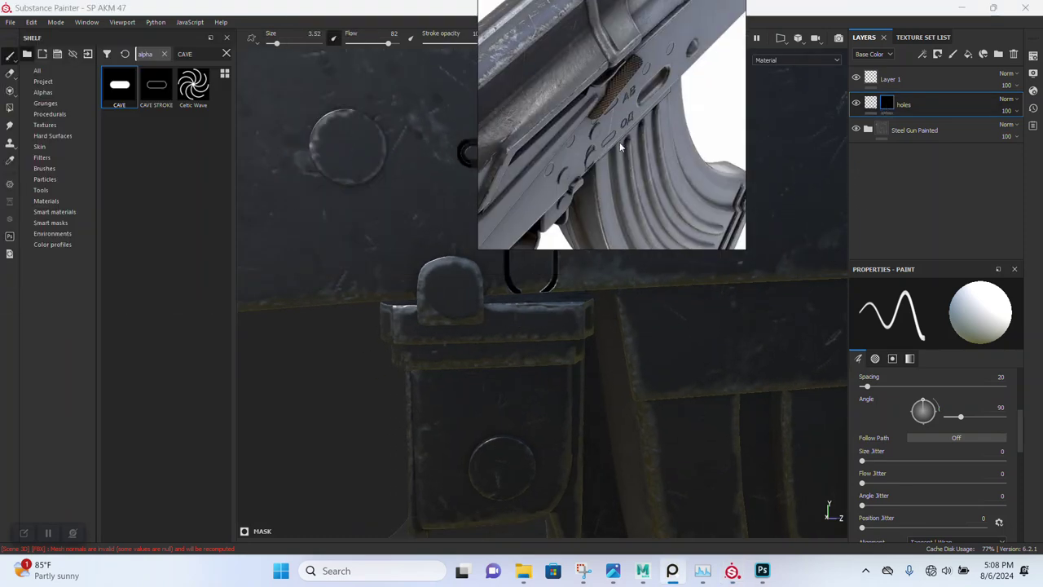
{"action": "left_click", "coordinate": [7, 110]}
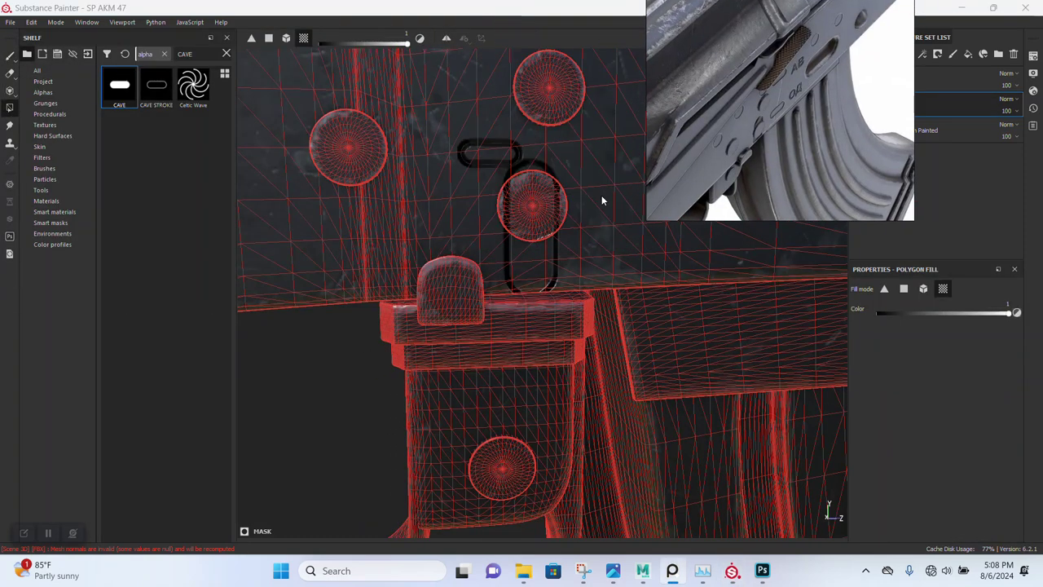
{"action": "left_click", "coordinate": [10, 55]}
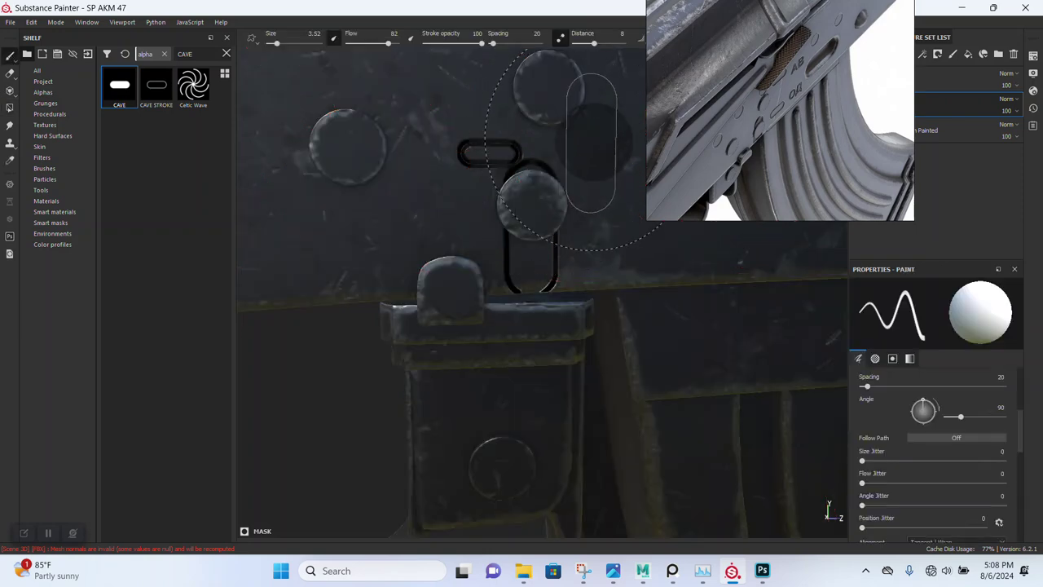
{"action": "left_click_drag", "start_coordinate": [651, 182], "coordinate": [5, 230]}
{"action": "scroll", "coordinate": [408, 169], "scroll_direction": "down", "scroll_amount": 3}
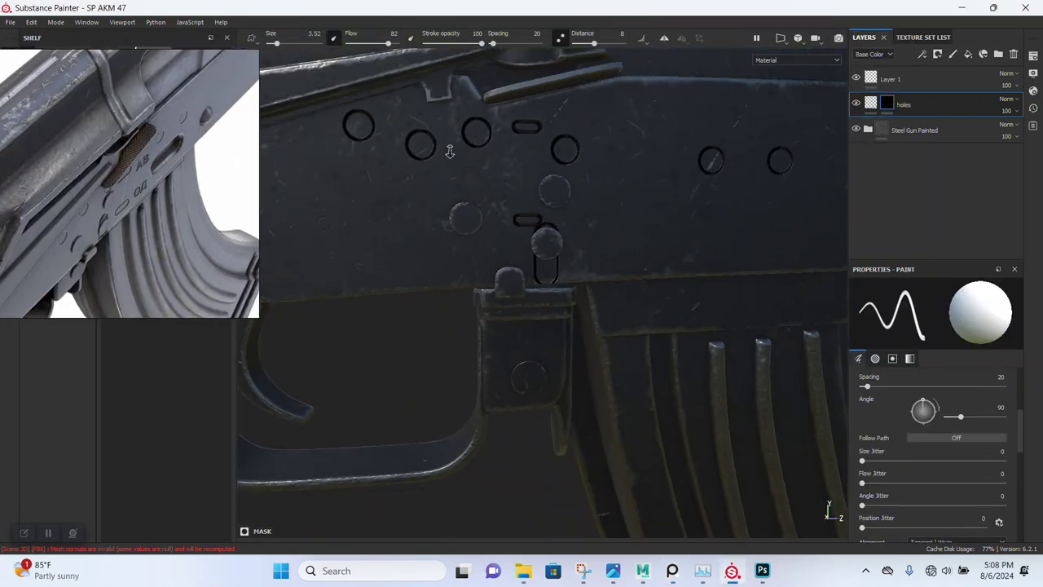
{"action": "left_click_drag", "start_coordinate": [541, 187], "coordinate": [554, 211], "text": "alt"}
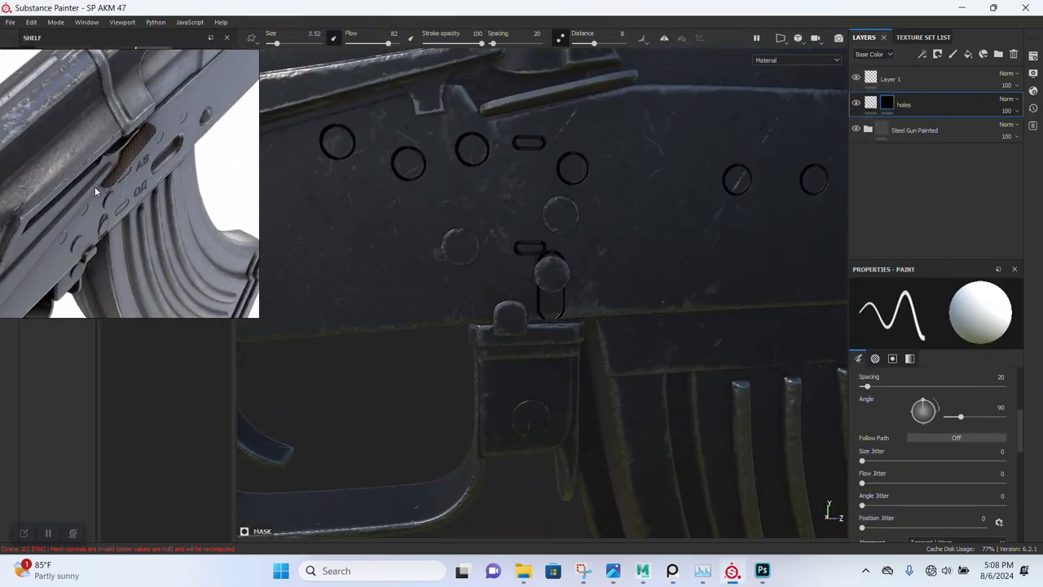
Pan the reference photo and model to compare the stamped markings and trigger-guard pivot.
{"action": "left_click_drag", "start_coordinate": [95, 186], "coordinate": [305, 190]}
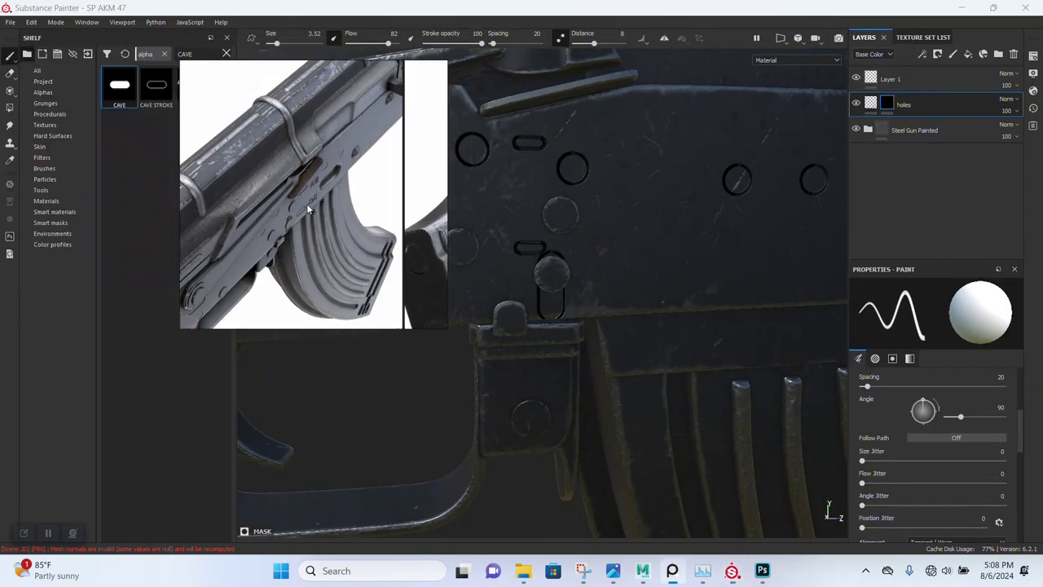
{"action": "scroll", "coordinate": [294, 195], "scroll_direction": "up", "scroll_amount": 2}
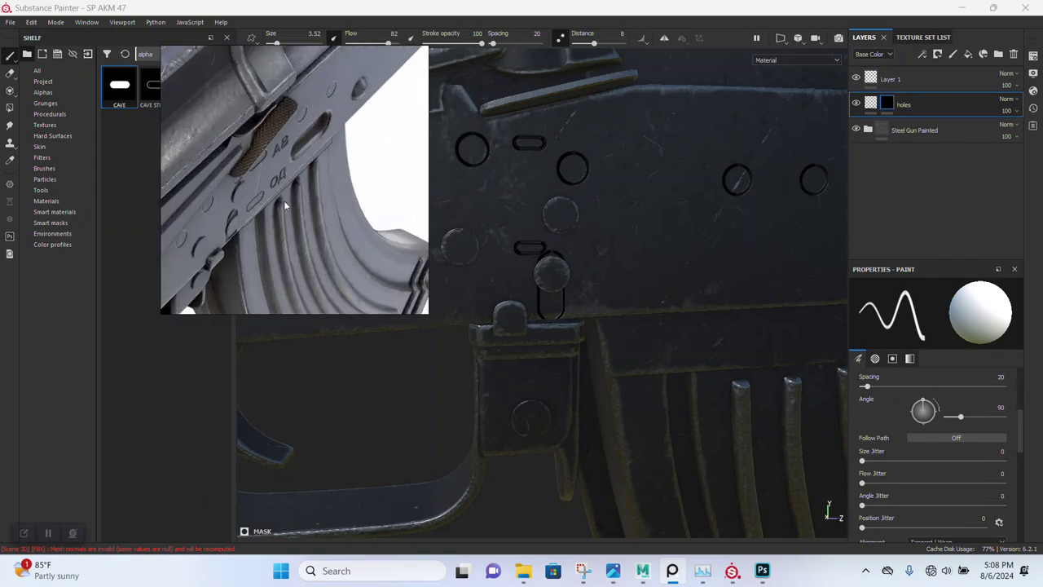
{"action": "scroll", "coordinate": [283, 201], "scroll_direction": "up", "scroll_amount": 2}
{"action": "left_click_drag", "start_coordinate": [274, 204], "coordinate": [315, 162]}
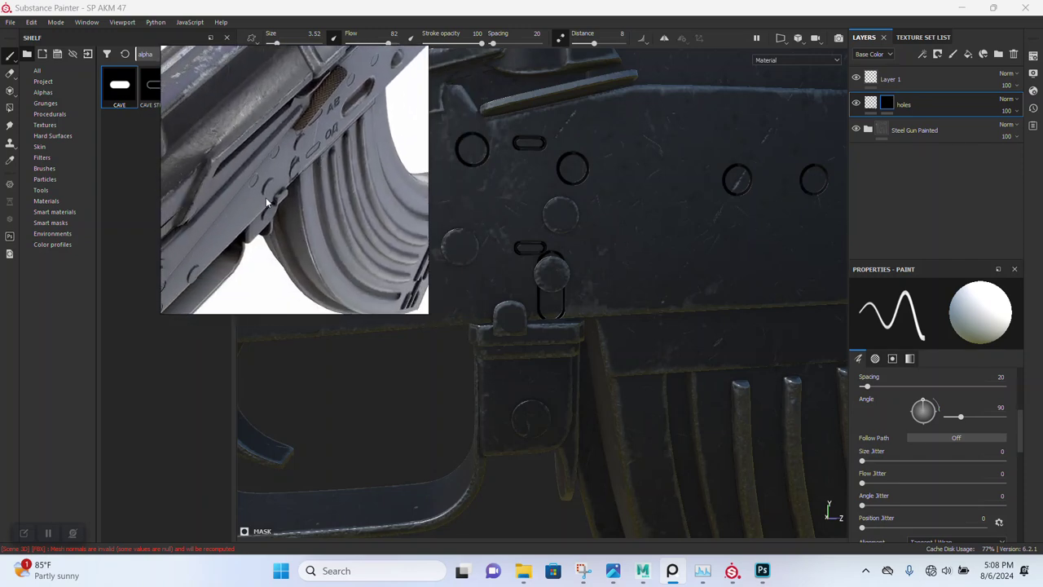
{"action": "scroll", "coordinate": [265, 197], "scroll_direction": "up", "scroll_amount": 2}
{"action": "left_click_drag", "start_coordinate": [256, 204], "coordinate": [297, 169]}
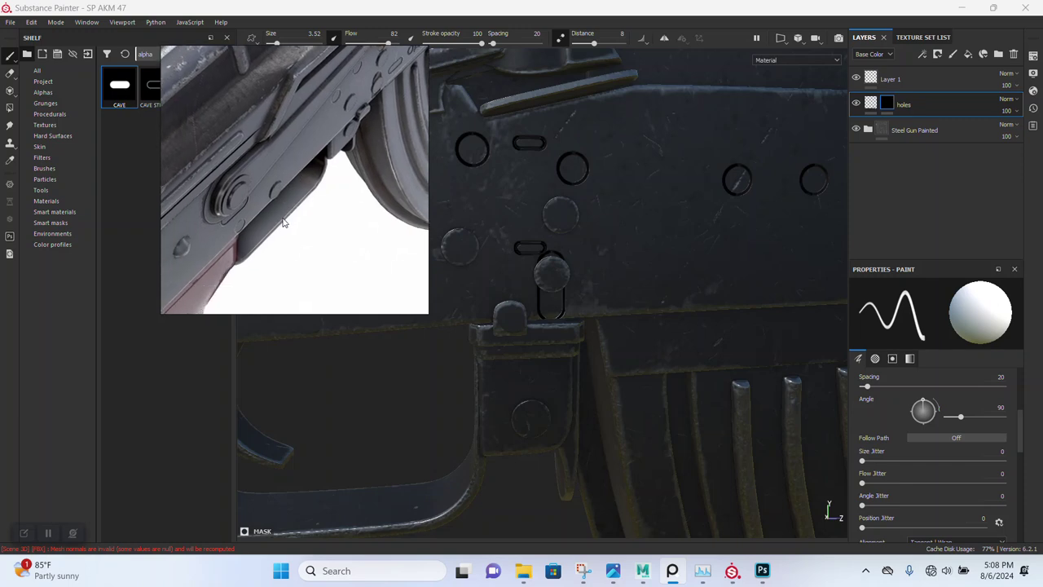
{"action": "mouse_move", "coordinate": [517, 220]}
{"action": "middle_mouse_down", "text": "alt"}
{"action": "mouse_move", "coordinate": [577, 237]}
{"action": "mouse_move", "coordinate": [590, 205]}
{"action": "mouse_move", "coordinate": [579, 231]}
{"action": "middle_mouse_up", "text": "alt"}
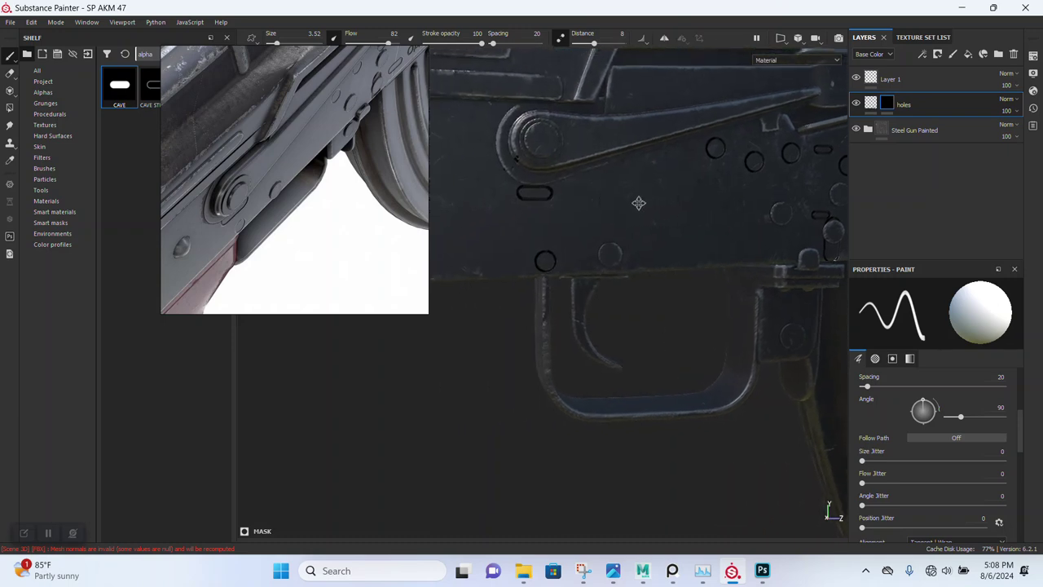
{"action": "mouse_move", "coordinate": [344, 227]}
{"action": "left_mouse_down"}
{"action": "mouse_move", "coordinate": [209, 215]}
{"action": "mouse_move", "coordinate": [256, 240]}
{"action": "mouse_move", "coordinate": [480, 182]}
{"action": "left_mouse_up"}
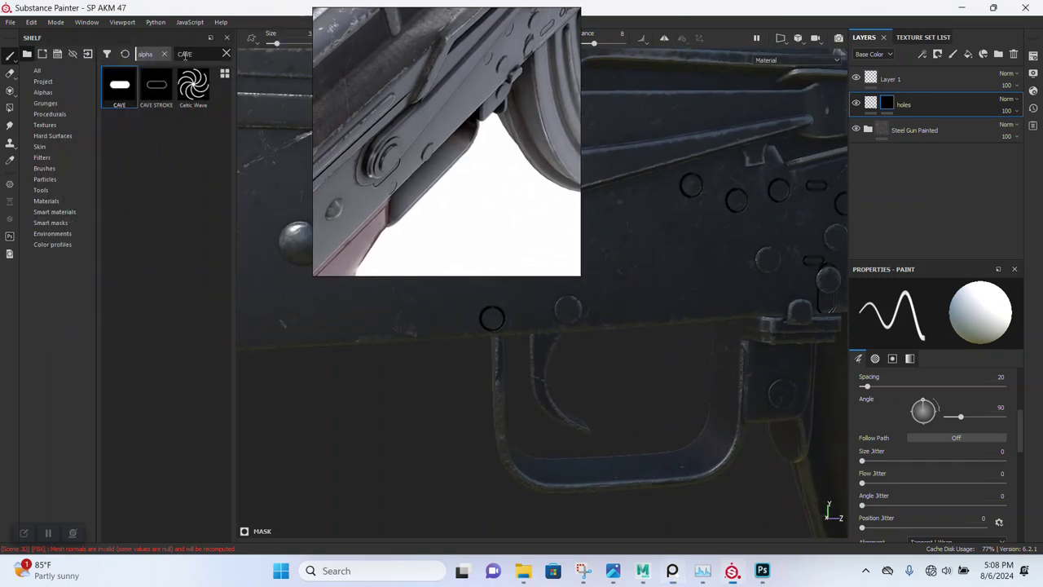
Search the shelf for 'ab' and load the AB alpha onto the brush.
{"action": "key", "text": "ctrl+a"}
{"action": "type", "text": "ab"}
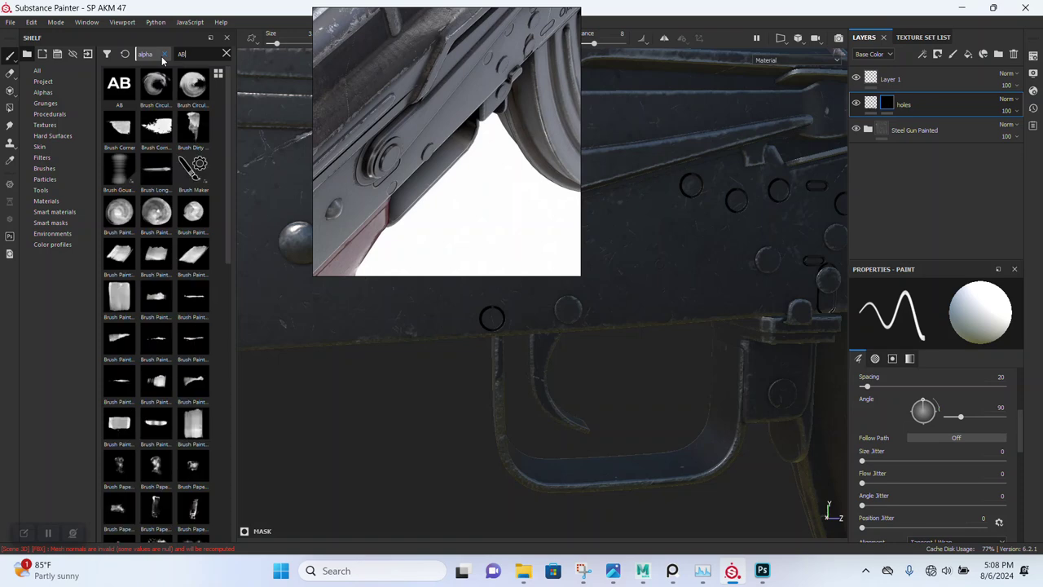
{"action": "left_click", "coordinate": [112, 91]}
{"action": "left_click_drag", "start_coordinate": [448, 144], "coordinate": [136, 190]}
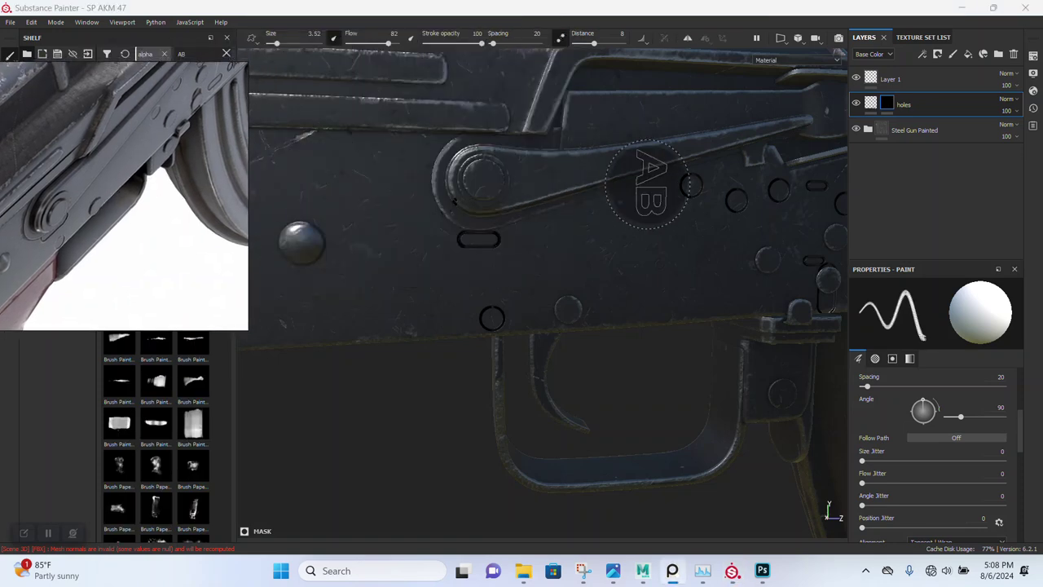
{"action": "scroll", "coordinate": [619, 179], "scroll_direction": "up", "scroll_amount": 3}
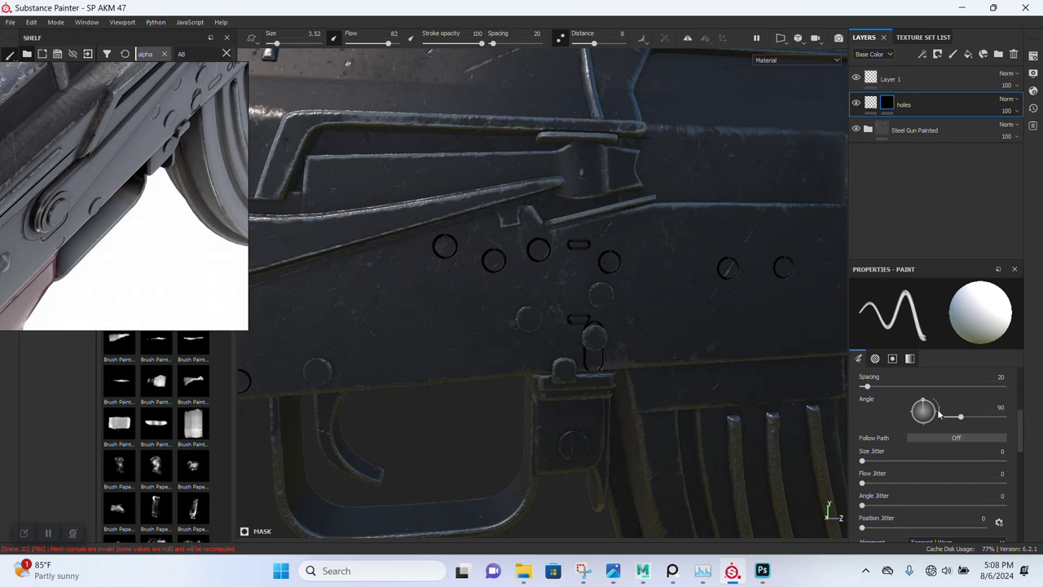
Stamp the AB marking above the hole row, brush at size 2.53 and angle 359.
{"action": "left_click_drag", "start_coordinate": [582, 233], "coordinate": [595, 261], "text": "alt"}
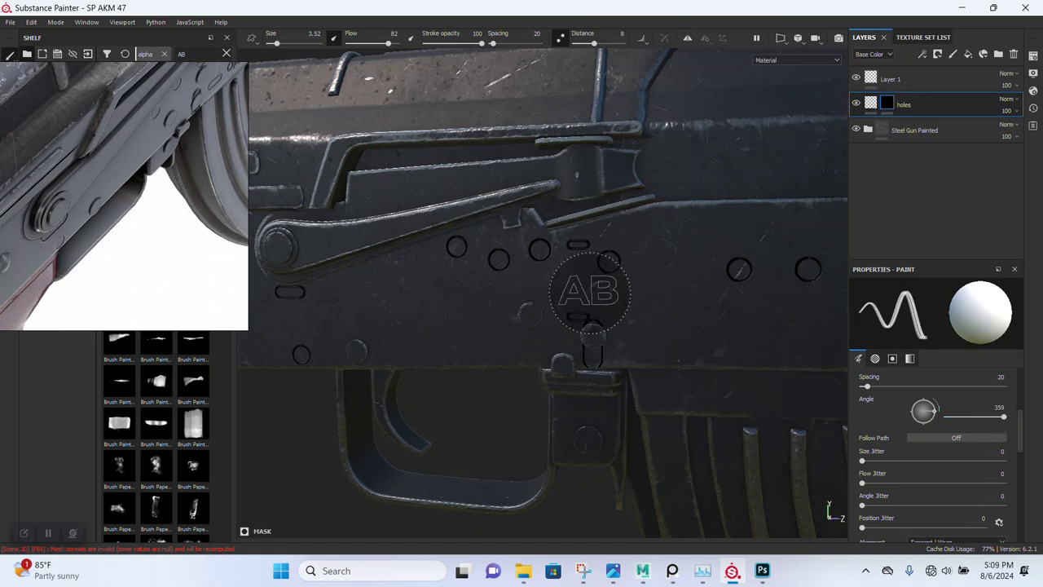
{"action": "left_click_drag", "start_coordinate": [570, 344], "coordinate": [500, 298], "text": "alt"}
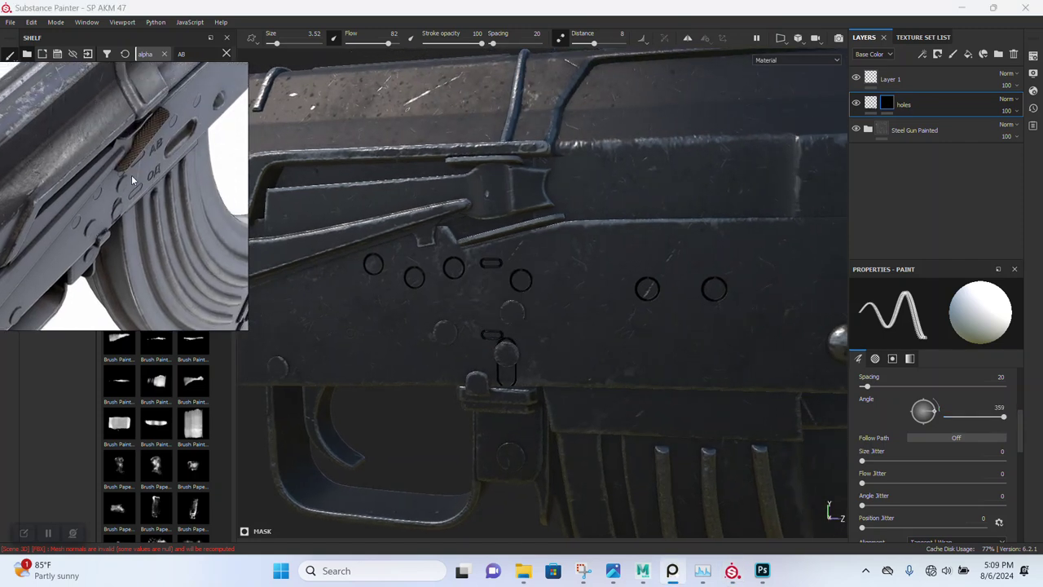
{"action": "right_click_drag", "start_coordinate": [609, 394], "coordinate": [575, 316], "text": "alt"}
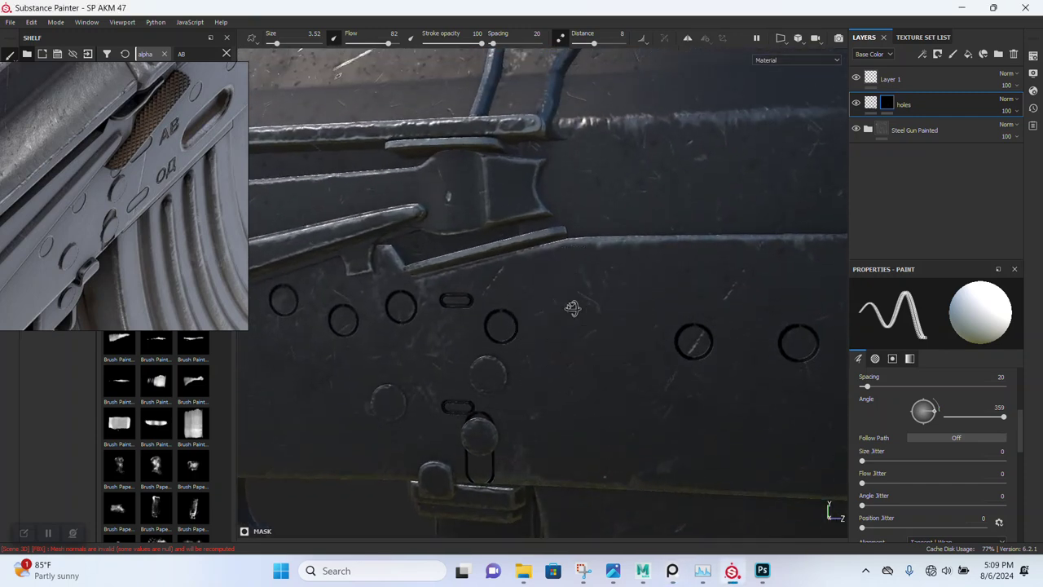
{"action": "left_click_drag", "start_coordinate": [575, 316], "coordinate": [567, 301], "text": "alt"}
{"action": "right_click_drag", "start_coordinate": [569, 301], "coordinate": [554, 300], "text": "ctrl"}
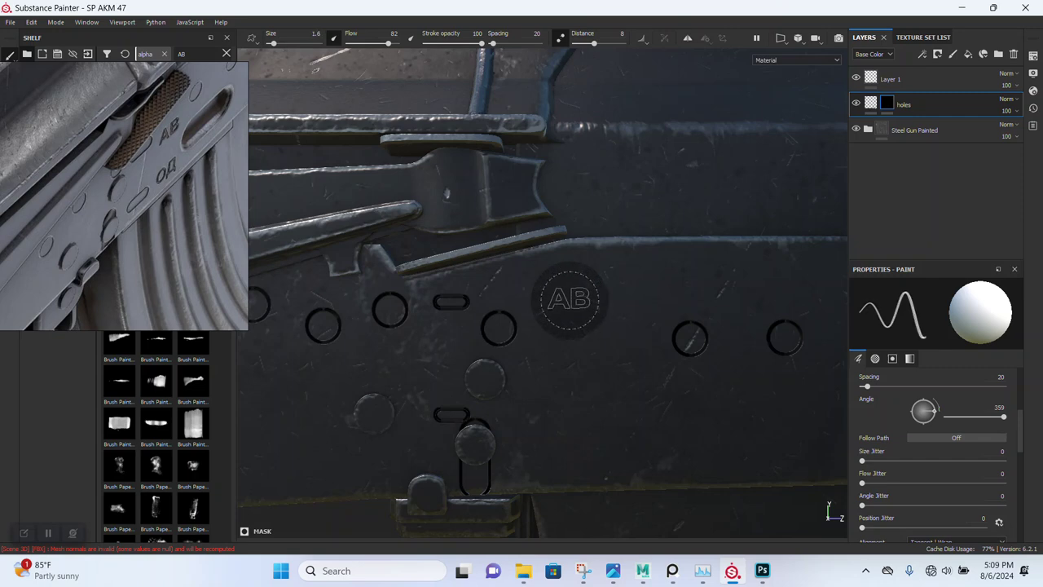
{"action": "left_click", "coordinate": [569, 301]}
{"action": "middle_click_drag", "start_coordinate": [614, 383], "coordinate": [613, 336], "text": "alt"}
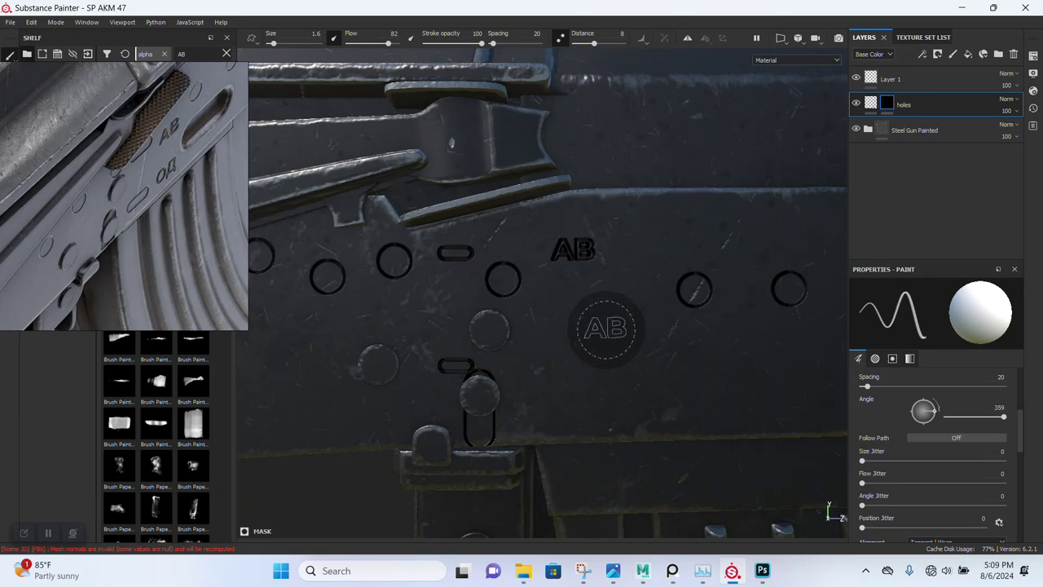
{"action": "right_click_drag", "start_coordinate": [577, 267], "coordinate": [579, 255], "text": "ctrl"}
{"action": "left_click", "coordinate": [579, 255]}
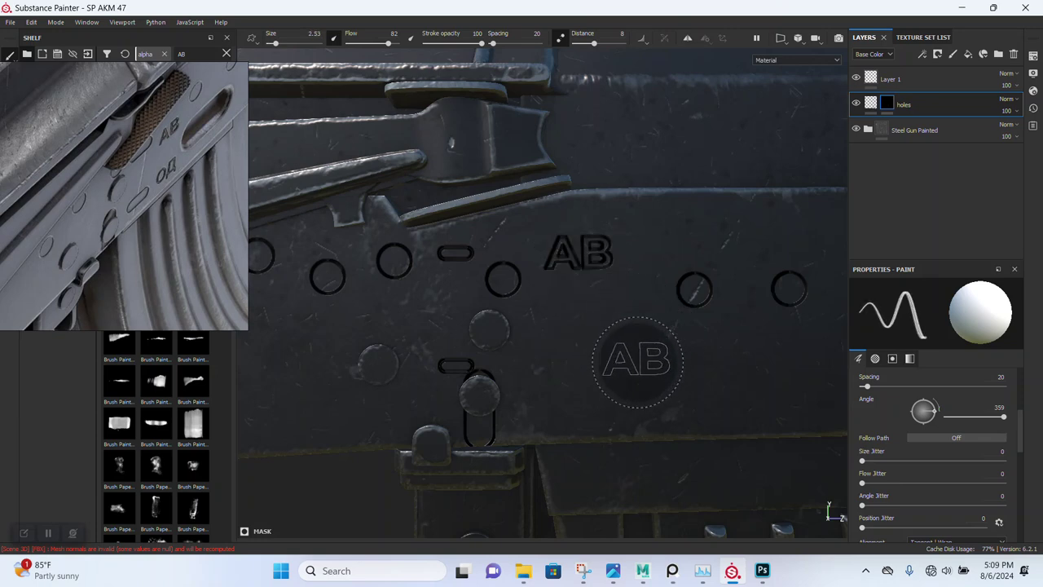
{"action": "left_click_drag", "start_coordinate": [176, 267], "coordinate": [607, 269]}
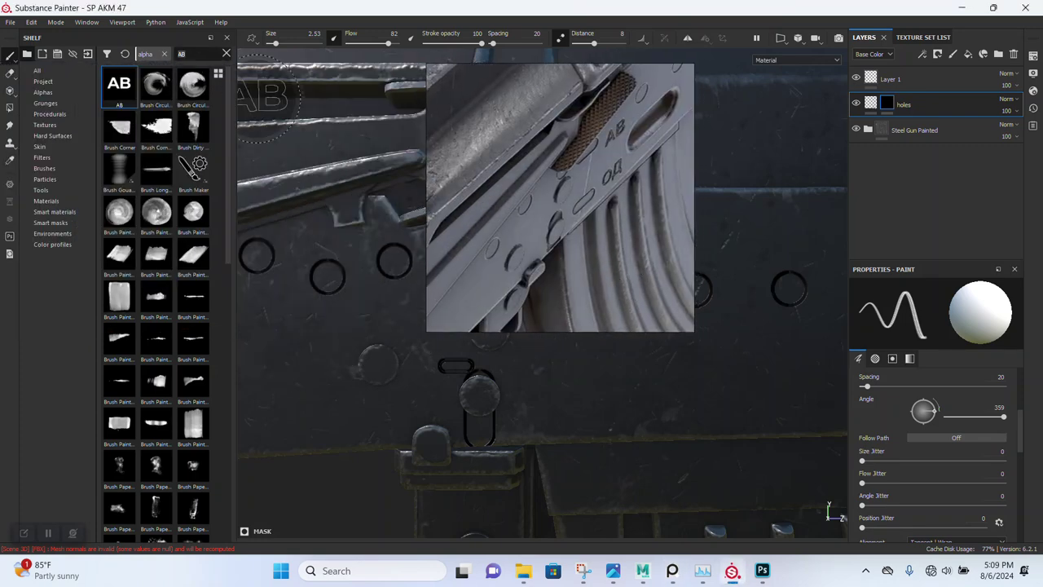
{"action": "key", "text": "BackSpace"}
{"action": "key", "text": "BackSpace"}
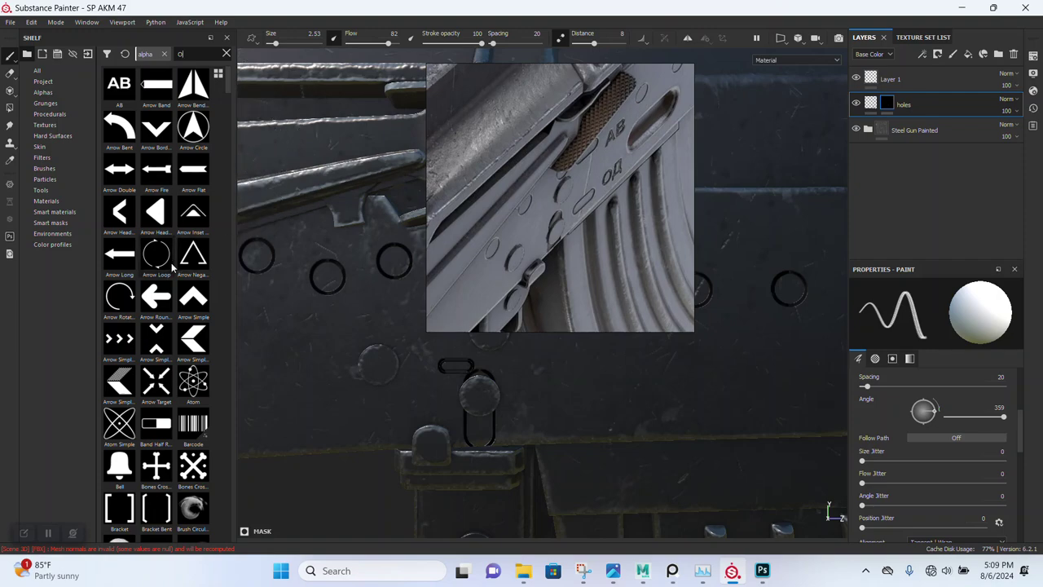
Browse the shelf alphas and load the O PIE (ОД) alpha onto the brush.
{"action": "scroll", "coordinate": [167, 280], "scroll_direction": "down", "scroll_amount": 5}
{"action": "scroll", "coordinate": [155, 281], "scroll_direction": "down", "scroll_amount": 5}
{"action": "scroll", "coordinate": [155, 281], "scroll_direction": "down", "scroll_amount": 5}
{"action": "scroll", "coordinate": [155, 281], "scroll_direction": "down", "scroll_amount": 5}
{"action": "scroll", "coordinate": [155, 283], "scroll_direction": "down", "scroll_amount": 5}
{"action": "scroll", "coordinate": [159, 285], "scroll_direction": "down", "scroll_amount": 8}
{"action": "scroll", "coordinate": [167, 287], "scroll_direction": "down", "scroll_amount": 2}
{"action": "scroll", "coordinate": [180, 290], "scroll_direction": "up", "scroll_amount": 5}
{"action": "type", "text": "p"}
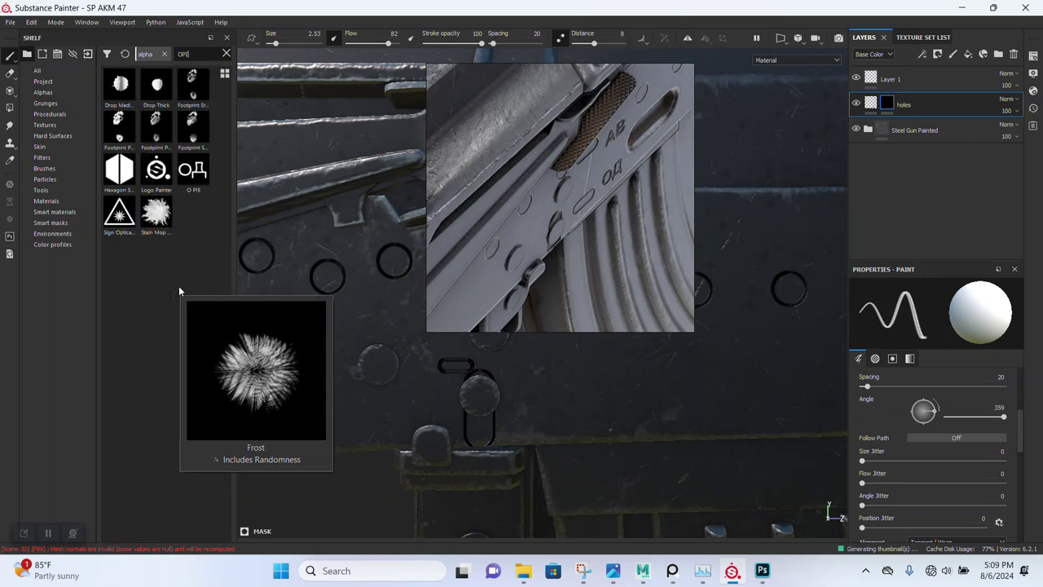
{"action": "left_click", "coordinate": [192, 169]}
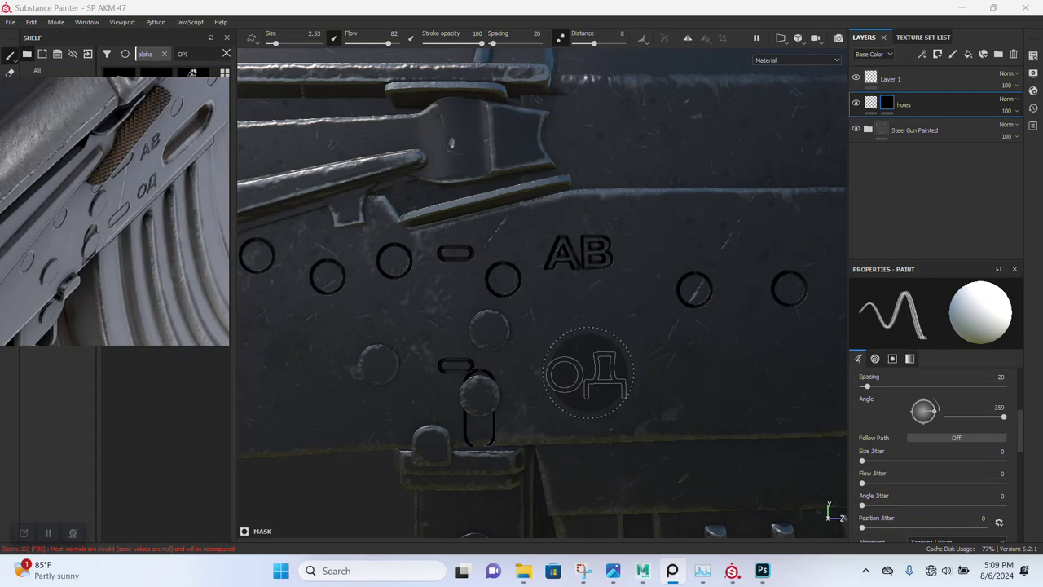
Stamp the ОД marking beneath AB and zoom out to view the receiver side.
{"action": "left_click", "coordinate": [589, 368]}
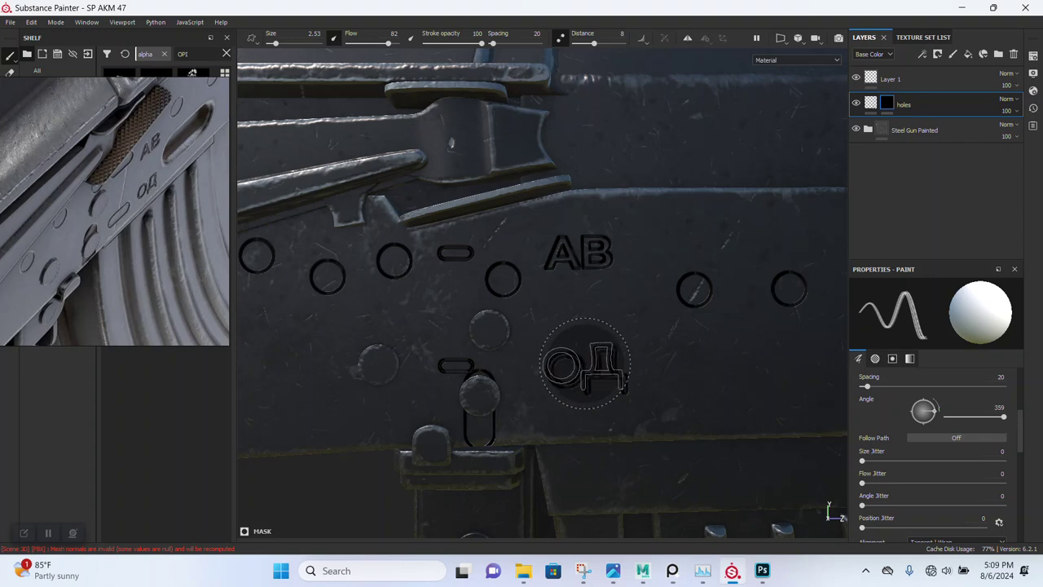
{"action": "mouse_move", "coordinate": [706, 380]}
{"action": "left_mouse_down", "text": "alt"}
{"action": "mouse_move", "coordinate": [675, 443]}
{"action": "mouse_move", "coordinate": [575, 188]}
{"action": "mouse_move", "coordinate": [670, 237]}
{"action": "left_mouse_up", "text": "alt"}
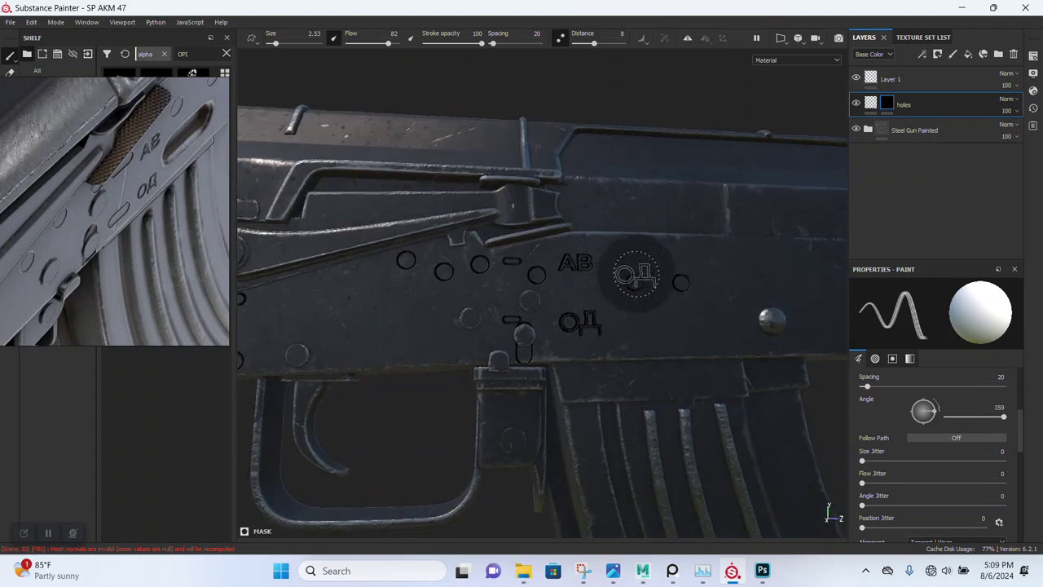
{"action": "left_click_drag", "start_coordinate": [669, 237], "coordinate": [615, 380], "text": "alt"}
{"action": "left_click_drag", "start_coordinate": [681, 302], "coordinate": [301, 291], "text": "alt"}
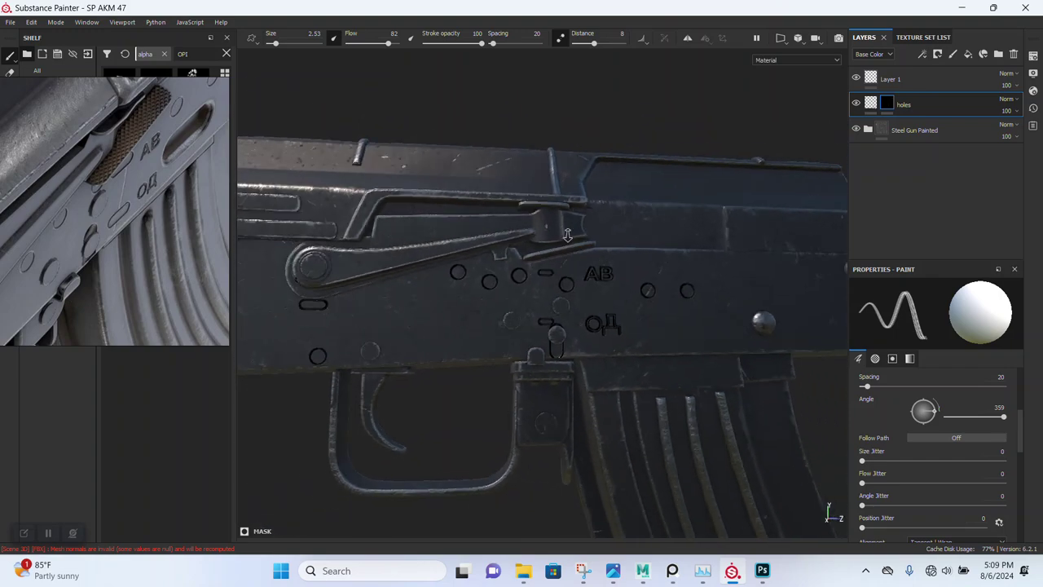
{"action": "mouse_move", "coordinate": [163, 204]}
{"action": "left_mouse_down"}
{"action": "mouse_move", "coordinate": [424, 248]}
{"action": "mouse_move", "coordinate": [468, 229]}
{"action": "left_mouse_up"}
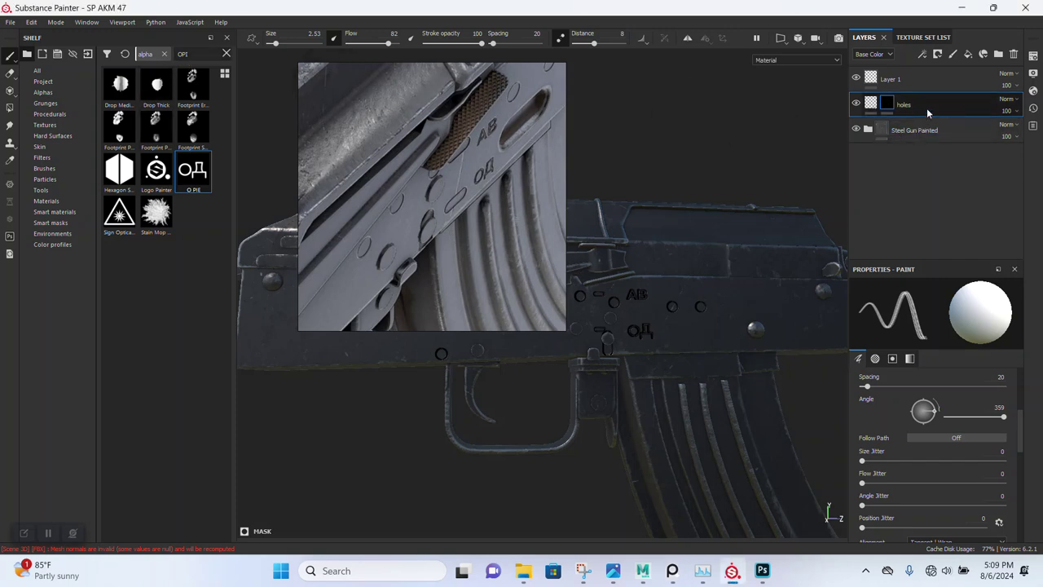
Duplicate the holes layer, rename it CAVE, and give it a black mask.
{"action": "key", "text": "ctrl+d"}
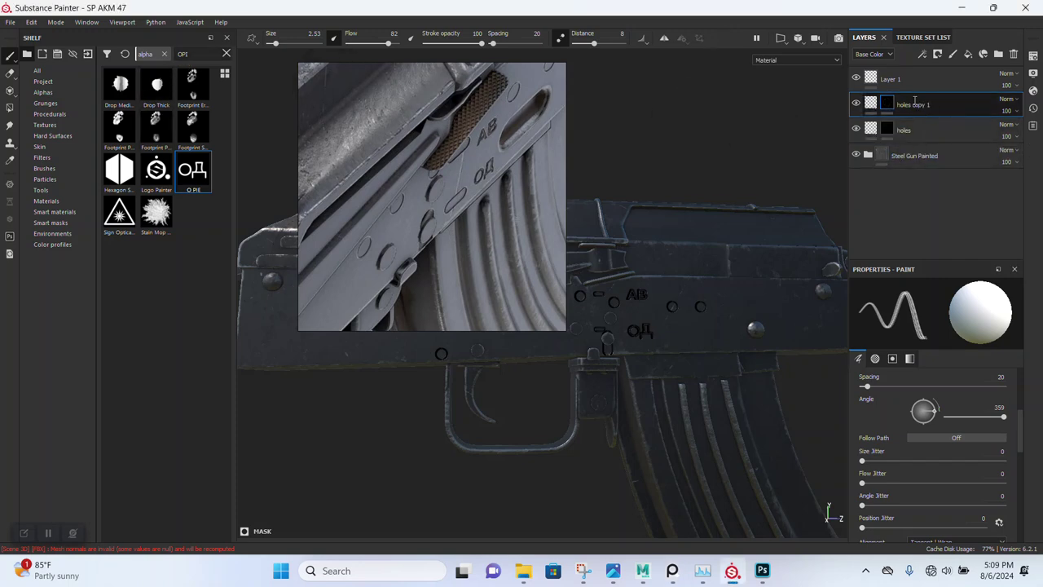
{"action": "type", "text": "c"}
{"action": "right_click", "coordinate": [888, 106]}
{"action": "left_click", "coordinate": [902, 127]}
{"action": "middle_click_drag", "start_coordinate": [455, 228], "coordinate": [410, 226]}
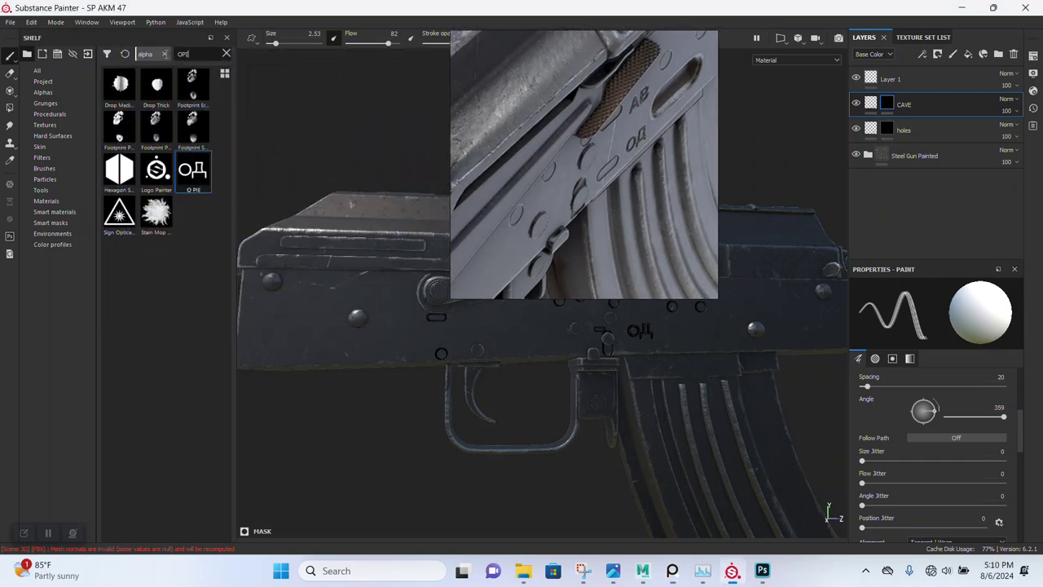
Search the shelf for 'CAVE' and load the CAVE alpha onto the brush.
{"action": "key", "text": "BackSpace"}
{"action": "key", "text": "BackSpace"}
{"action": "type", "text": "CAVE"}
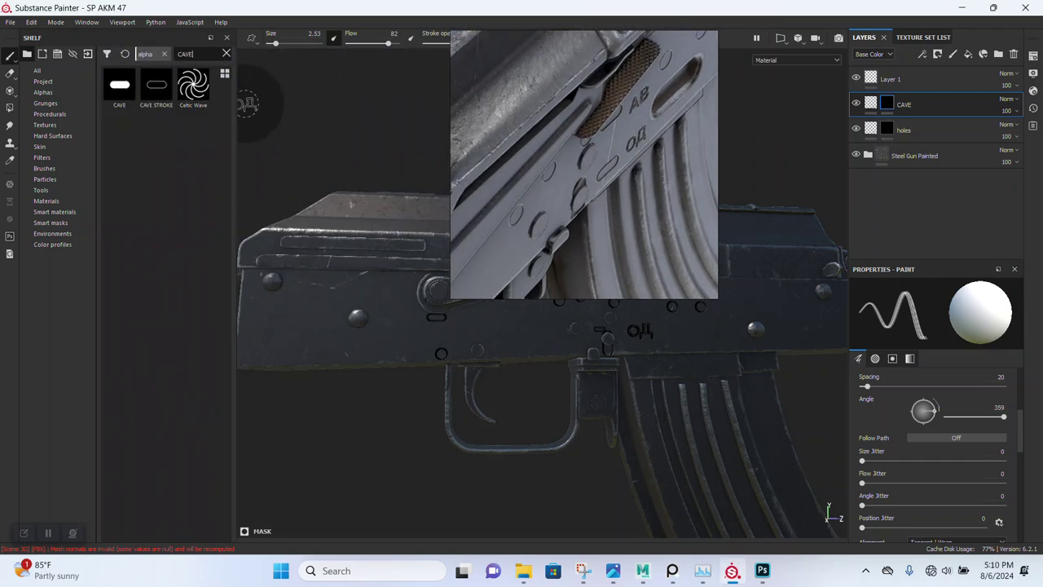
{"action": "left_click", "coordinate": [114, 99]}
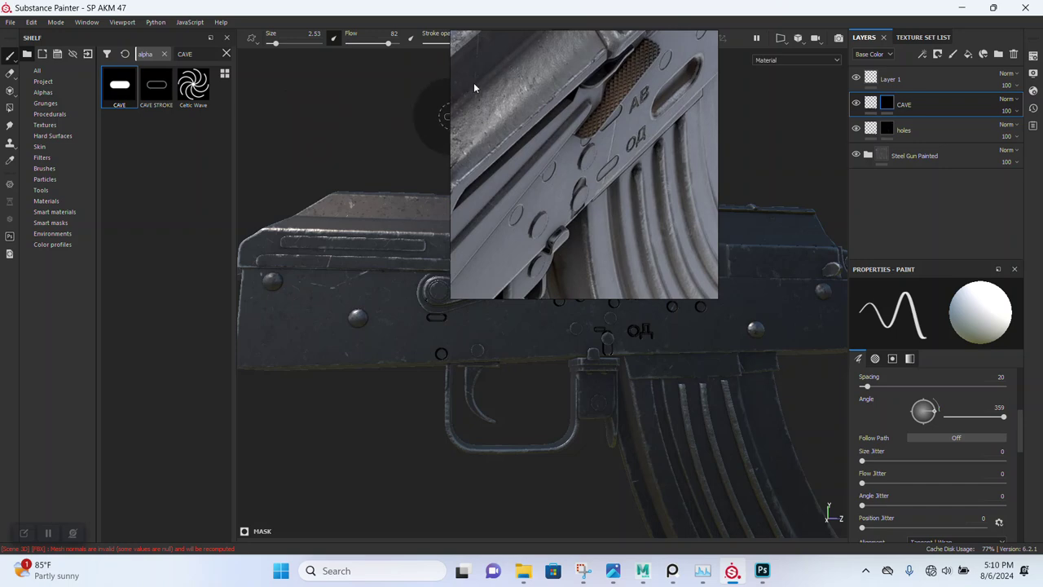
{"action": "middle_click_drag", "start_coordinate": [474, 83], "coordinate": [175, 215]}
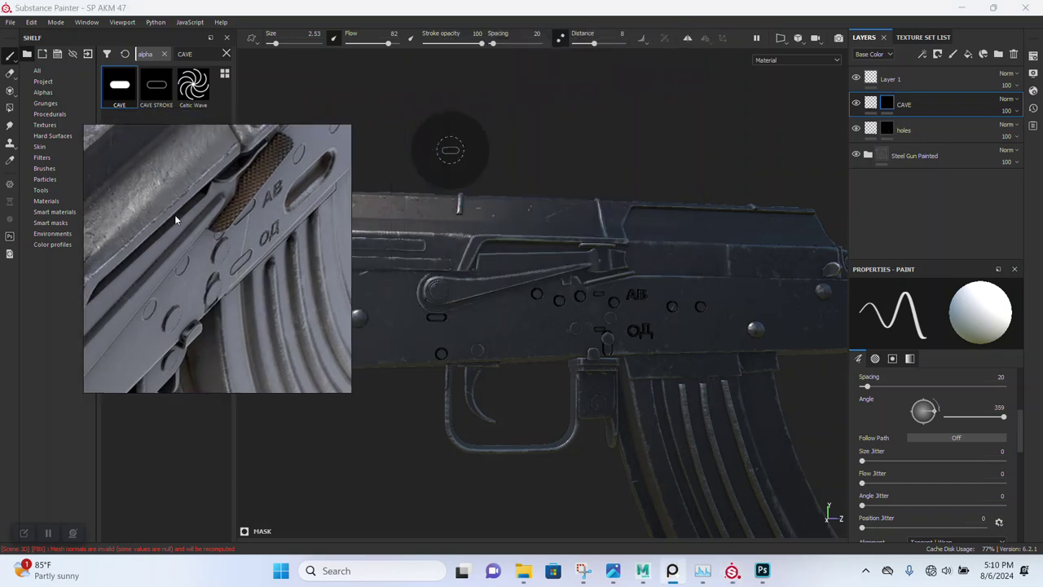
Enable mirrored symmetry painting and frame the receiver while checking the AK reference photos.
{"action": "left_click", "coordinate": [687, 39]}
{"action": "mouse_move", "coordinate": [609, 338]}
{"action": "left_mouse_down", "text": "alt"}
{"action": "mouse_move", "coordinate": [585, 303]}
{"action": "mouse_move", "coordinate": [436, 313]}
{"action": "left_mouse_up", "text": "alt"}
{"action": "left_click_drag", "start_coordinate": [580, 367], "coordinate": [521, 317], "text": "alt"}
{"action": "scroll", "coordinate": [506, 301], "scroll_direction": "up", "scroll_amount": 5}
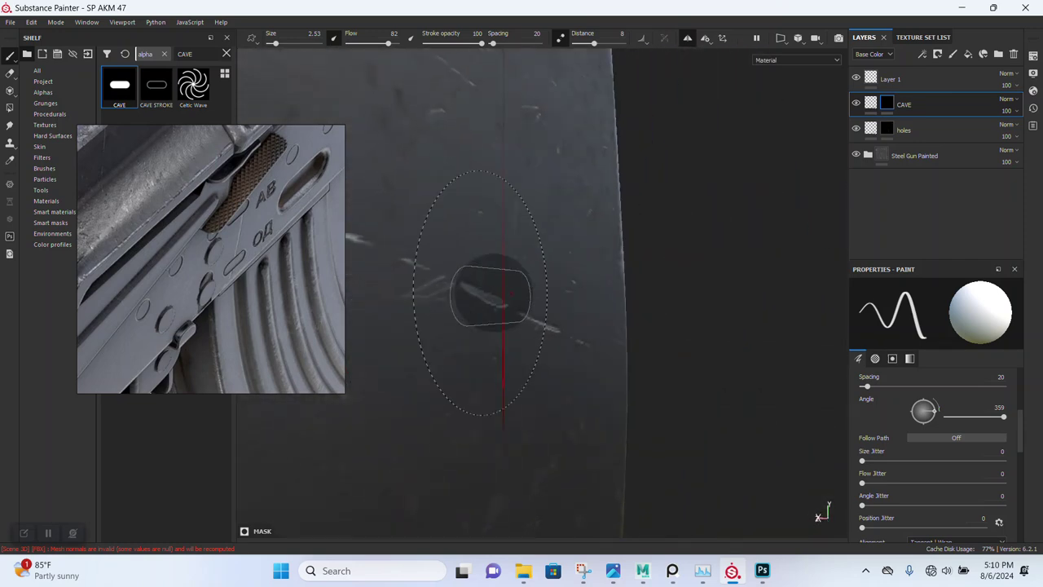
{"action": "scroll", "coordinate": [552, 324], "scroll_direction": "down", "scroll_amount": 10}
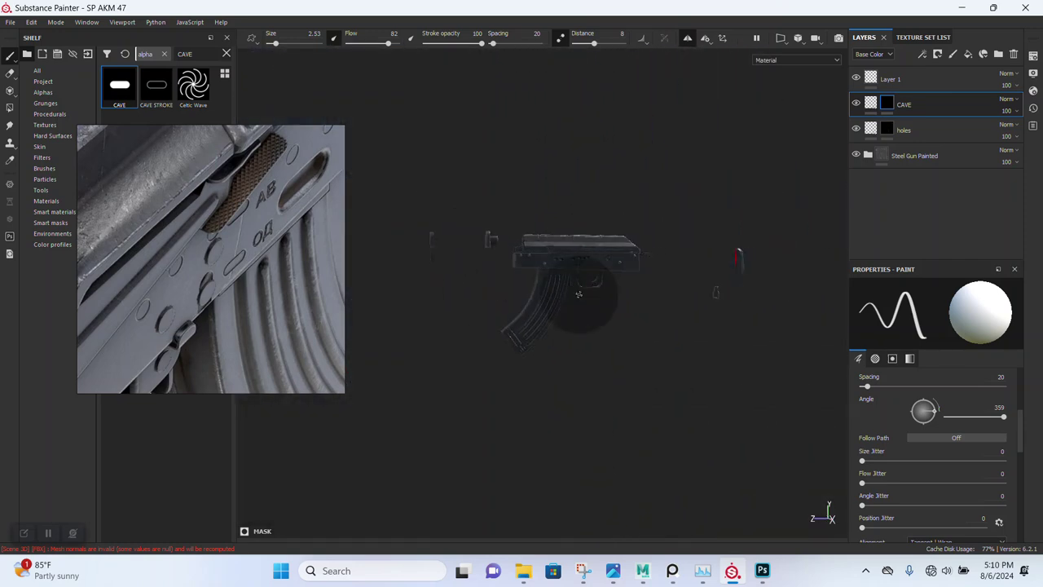
{"action": "scroll", "coordinate": [603, 352], "scroll_direction": "up", "scroll_amount": 3}
{"action": "scroll", "coordinate": [582, 430], "scroll_direction": "up", "scroll_amount": 5}
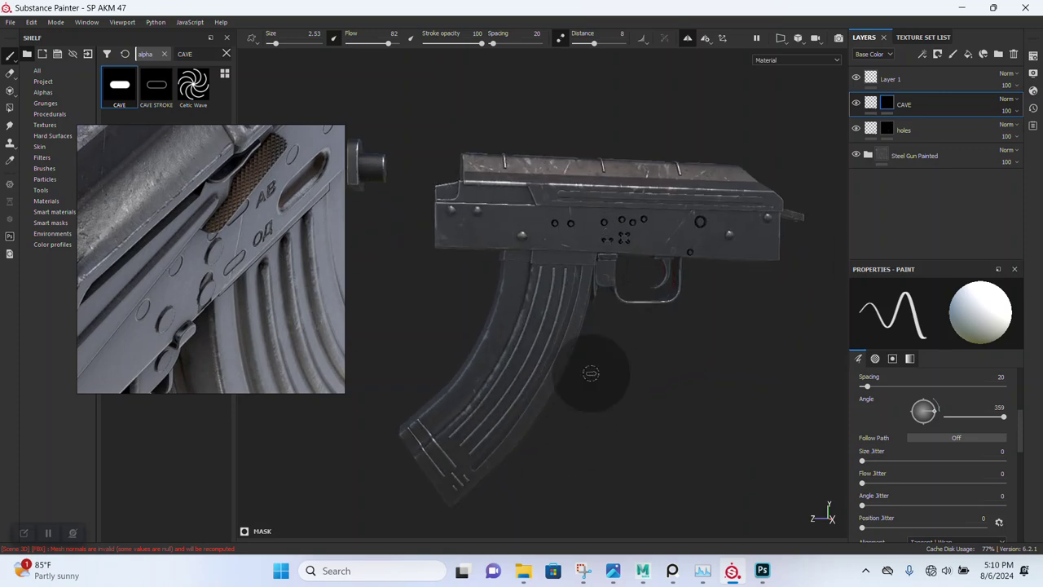
{"action": "scroll", "coordinate": [583, 429], "scroll_direction": "up", "scroll_amount": 2}
{"action": "scroll", "coordinate": [206, 302], "scroll_direction": "down", "scroll_amount": 2}
{"action": "scroll", "coordinate": [206, 302], "scroll_direction": "down", "scroll_amount": 3}
{"action": "scroll", "coordinate": [207, 280], "scroll_direction": "down", "scroll_amount": 2}
{"action": "middle_click_drag", "start_coordinate": [208, 280], "coordinate": [242, 240]}
{"action": "scroll", "coordinate": [196, 269], "scroll_direction": "up", "scroll_amount": 2}
{"action": "scroll", "coordinate": [227, 267], "scroll_direction": "up", "scroll_amount": 2}
{"action": "scroll", "coordinate": [234, 260], "scroll_direction": "up", "scroll_amount": 2}
{"action": "scroll", "coordinate": [216, 262], "scroll_direction": "down", "scroll_amount": 2}
{"action": "scroll", "coordinate": [172, 265], "scroll_direction": "down", "scroll_amount": 1}
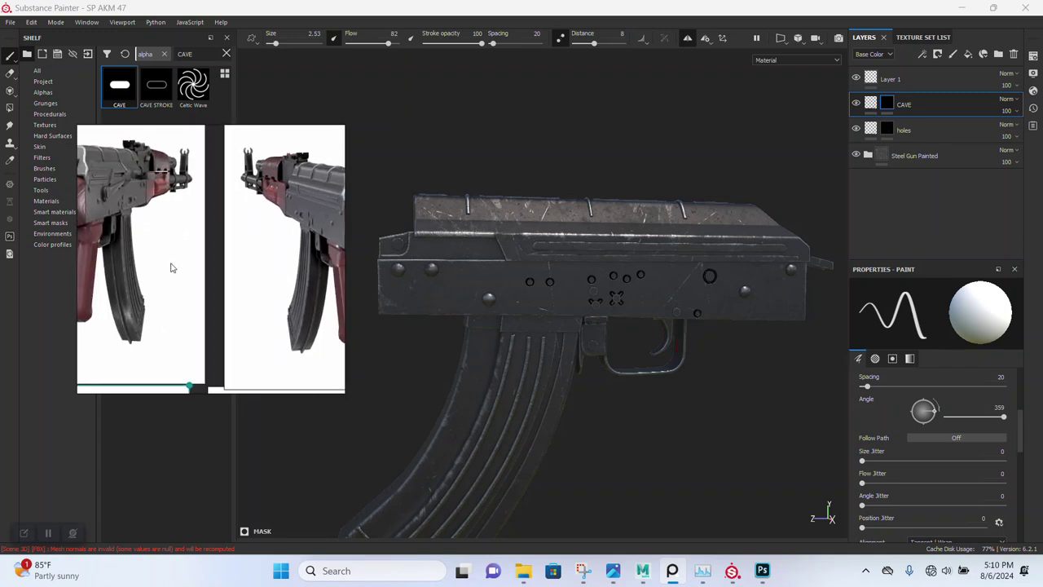
{"action": "scroll", "coordinate": [175, 270], "scroll_direction": "down", "scroll_amount": 2}
{"action": "scroll", "coordinate": [167, 289], "scroll_direction": "down", "scroll_amount": 1}
{"action": "scroll", "coordinate": [159, 307], "scroll_direction": "up", "scroll_amount": 2}
{"action": "scroll", "coordinate": [182, 284], "scroll_direction": "up", "scroll_amount": 2}
{"action": "scroll", "coordinate": [158, 345], "scroll_direction": "up", "scroll_amount": 1}
{"action": "scroll", "coordinate": [140, 295], "scroll_direction": "up", "scroll_amount": 1}
{"action": "scroll", "coordinate": [150, 281], "scroll_direction": "up", "scroll_amount": 2}
{"action": "scroll", "coordinate": [223, 259], "scroll_direction": "up", "scroll_amount": 2}
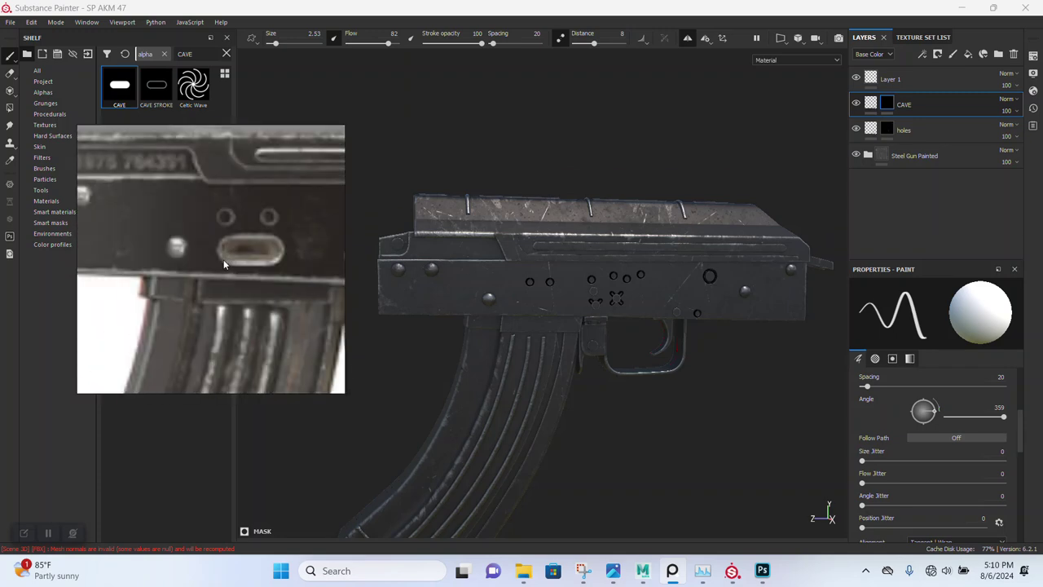
{"action": "scroll", "coordinate": [212, 260], "scroll_direction": "up", "scroll_amount": 1}
{"action": "scroll", "coordinate": [550, 334], "scroll_direction": "up", "scroll_amount": 2}
{"action": "scroll", "coordinate": [551, 334], "scroll_direction": "up", "scroll_amount": 2}
{"action": "scroll", "coordinate": [546, 359], "scroll_direction": "up", "scroll_amount": 1}
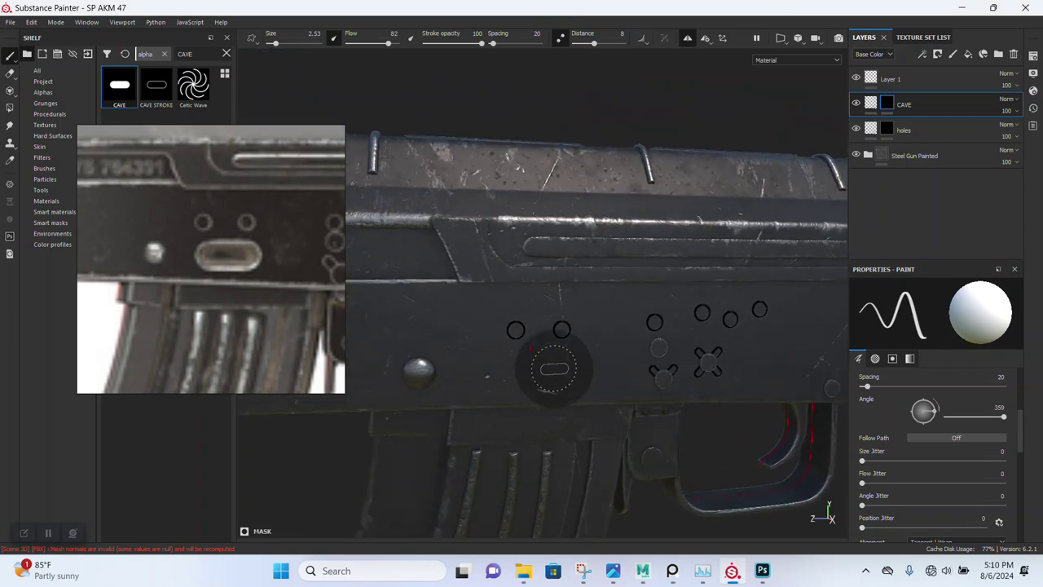
Stamp the CAVE oval slot below the two small holes, fill height -1.
{"action": "left_click_drag", "start_coordinate": [526, 355], "coordinate": [537, 364], "text": "alt"}
{"action": "right_click_drag", "start_coordinate": [538, 365], "coordinate": [538, 364], "text": "ctrl"}
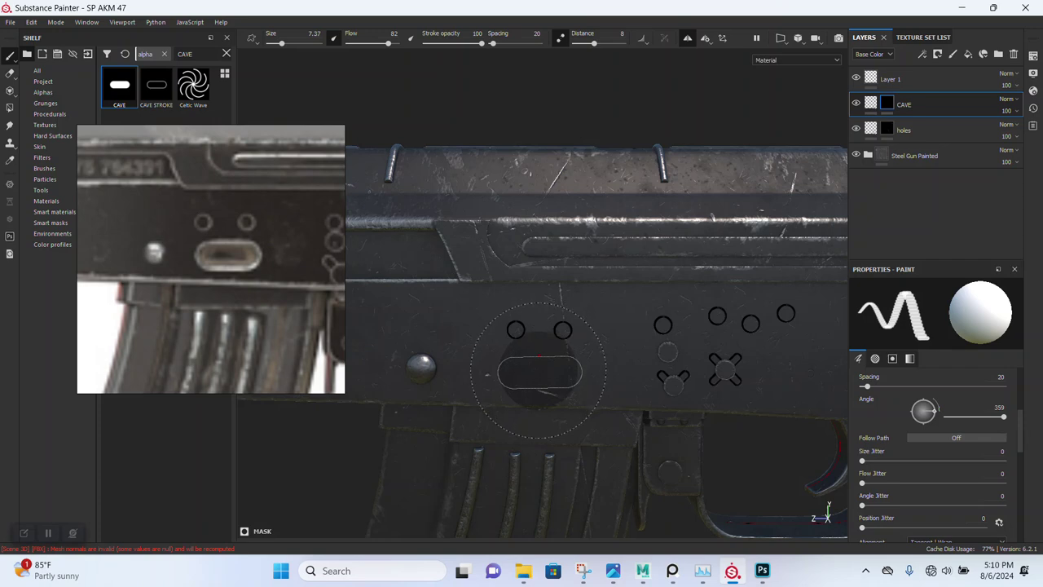
{"action": "left_click", "coordinate": [539, 369]}
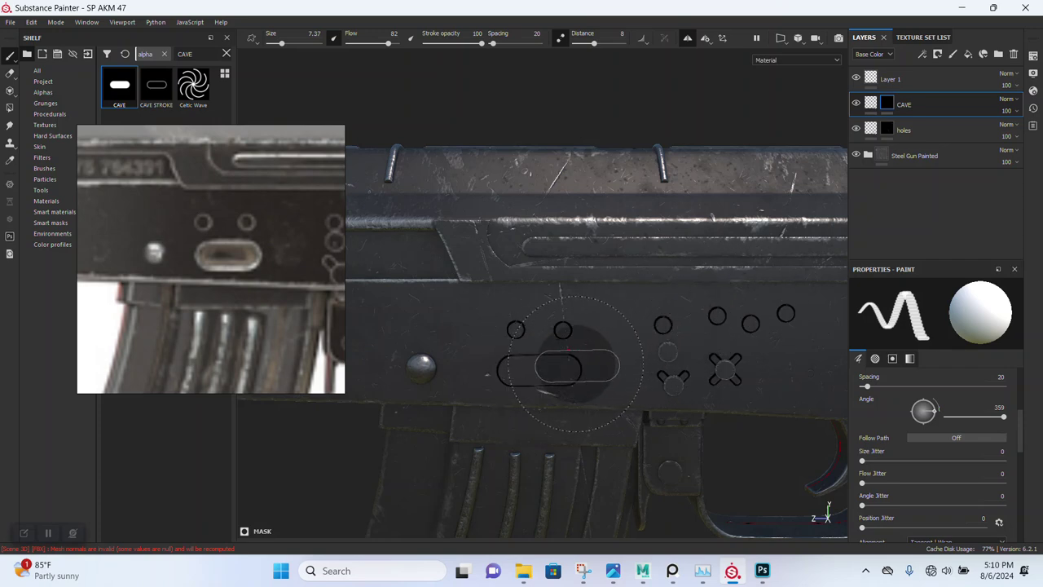
{"action": "left_click_drag", "start_coordinate": [619, 367], "coordinate": [758, 301], "text": "alt"}
{"action": "left_click", "coordinate": [871, 103]}
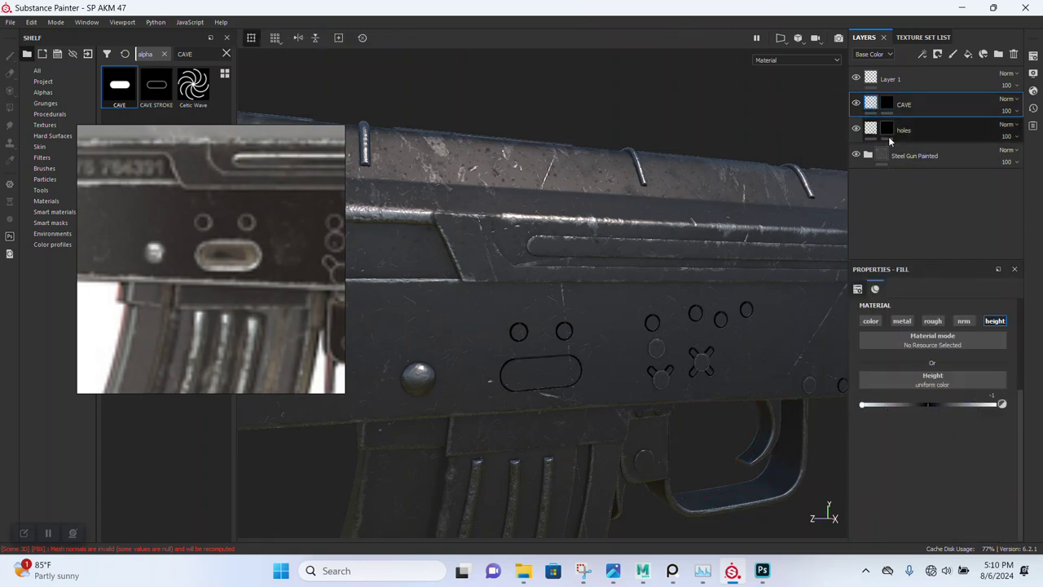
Add a Bevel filter to the CAVE layer's mask.
{"action": "left_click", "coordinate": [887, 105]}
{"action": "right_click", "coordinate": [887, 104]}
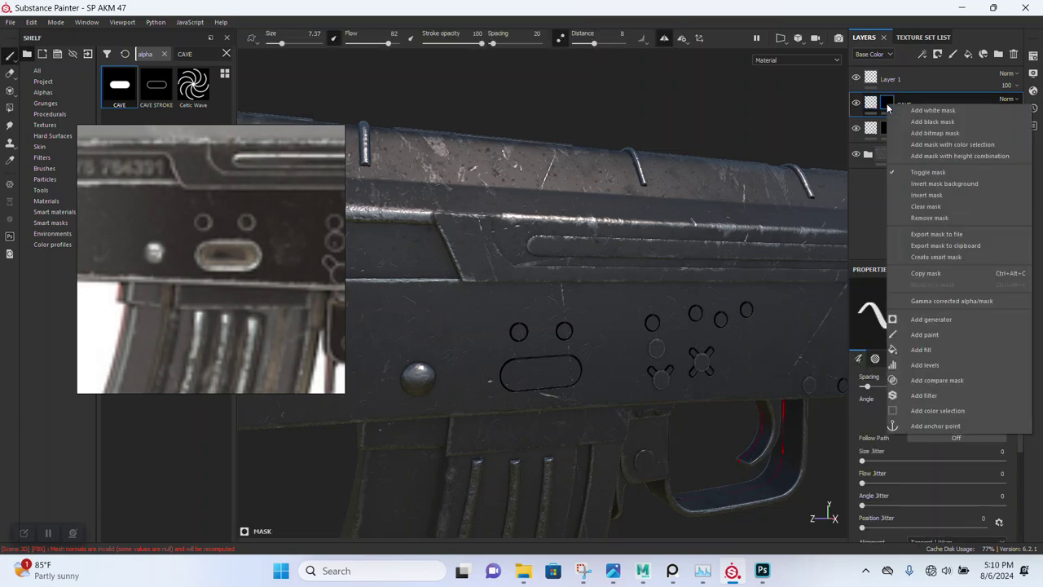
{"action": "left_click", "coordinate": [924, 395]}
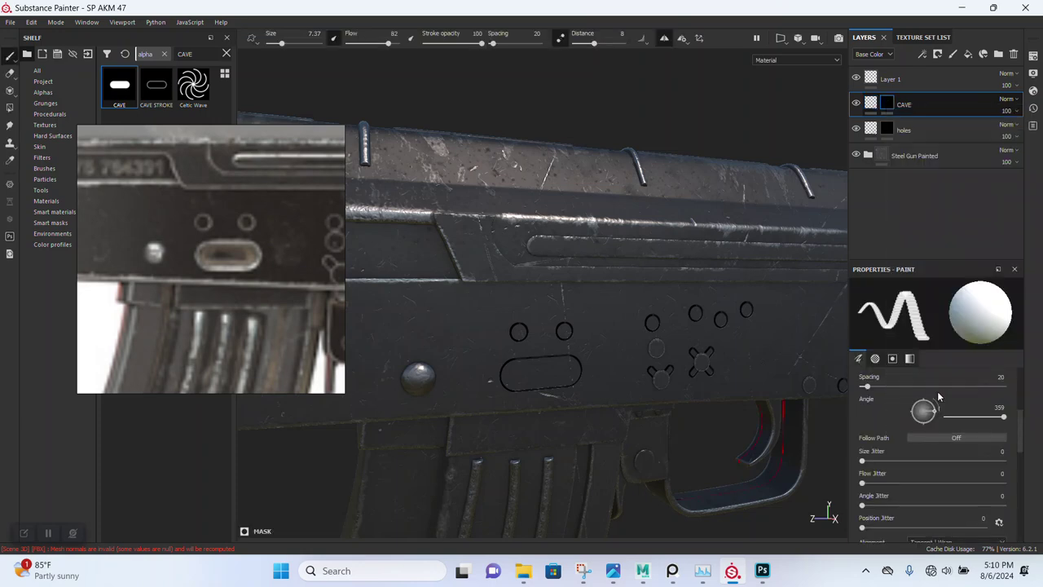
{"action": "left_click", "coordinate": [940, 302]}
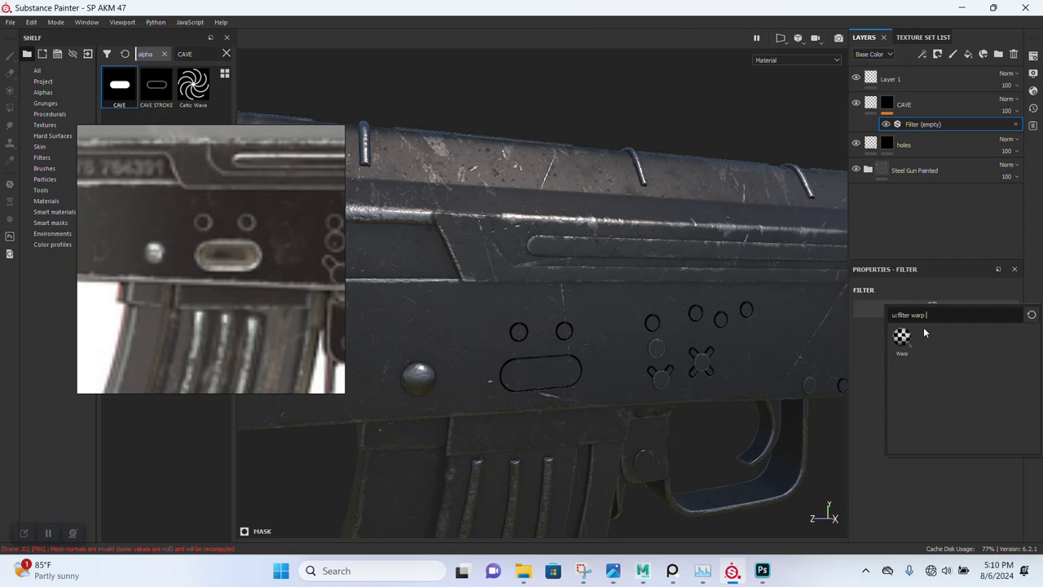
{"action": "key", "text": "BackSpace"}
{"action": "key", "text": "BackSpace"}
{"action": "key", "text": "BackSpace"}
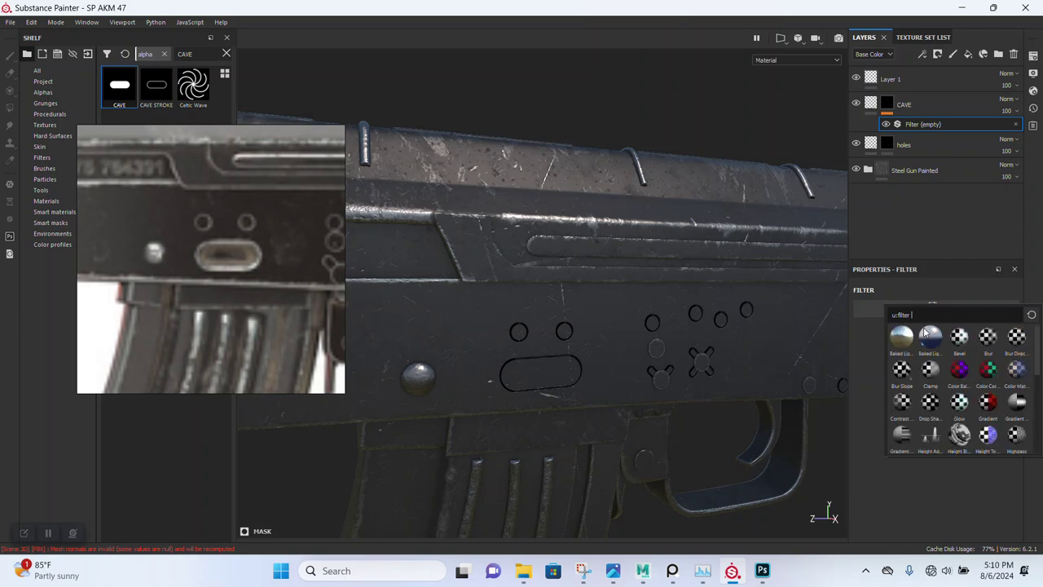
{"action": "type", "text": "BEV"}
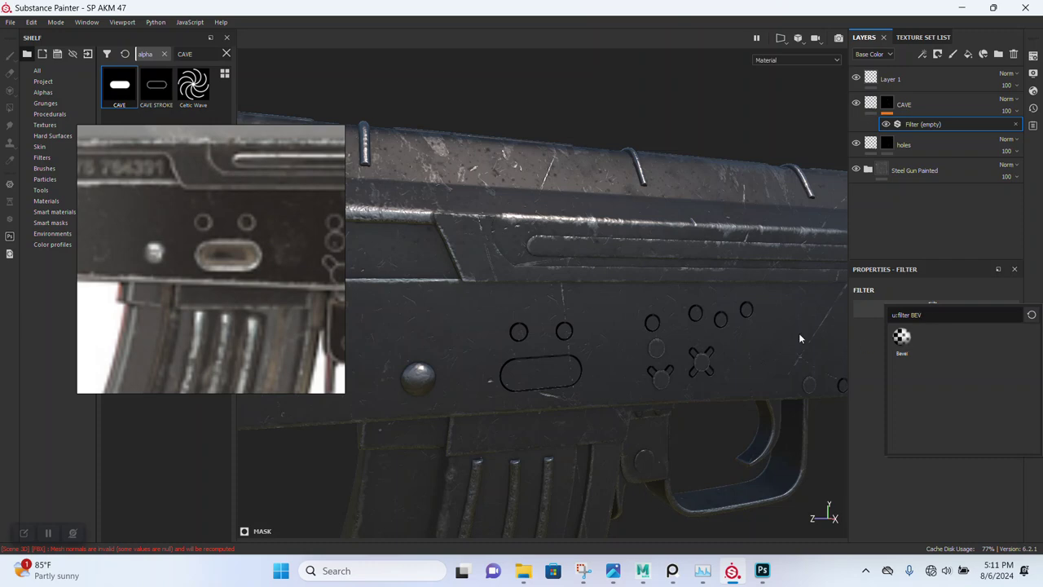
{"action": "left_click", "coordinate": [901, 337]}
Raise Bevel smoothing to 0.7 with distance -0.1 and round corners, inspecting the softened slot.
{"action": "scroll", "coordinate": [583, 458], "scroll_direction": "up", "scroll_amount": 2}
{"action": "left_click_drag", "start_coordinate": [583, 458], "coordinate": [576, 348], "text": "alt"}
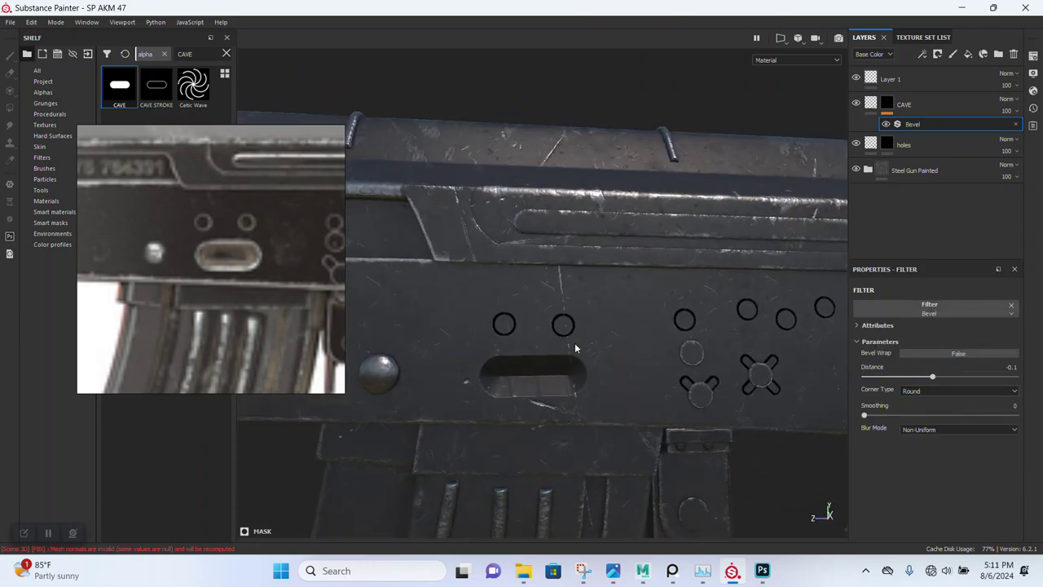
{"action": "scroll", "coordinate": [594, 396], "scroll_direction": "up", "scroll_amount": 2}
{"action": "left_click_drag", "start_coordinate": [563, 408], "coordinate": [629, 401], "text": "alt"}
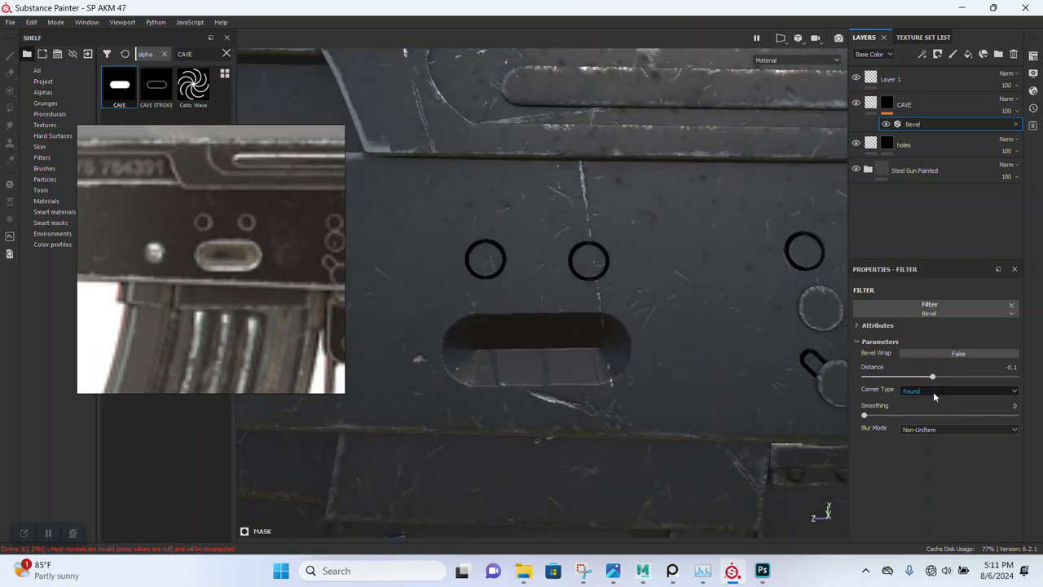
{"action": "mouse_move", "coordinate": [891, 415]}
{"action": "left_mouse_down"}
{"action": "mouse_move", "coordinate": [901, 417]}
{"action": "mouse_move", "coordinate": [892, 419]}
{"action": "left_mouse_up"}
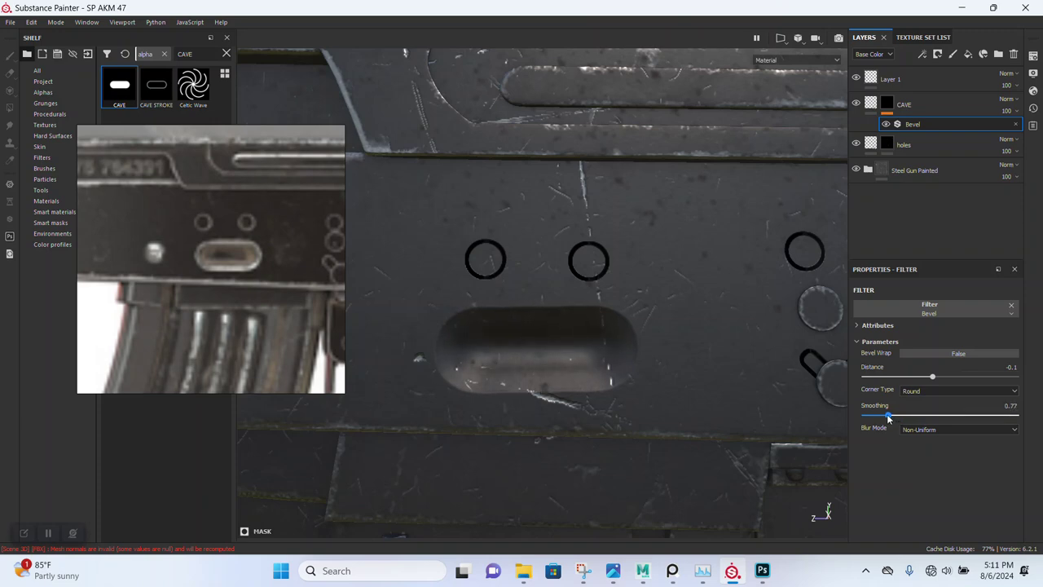
{"action": "scroll", "coordinate": [594, 392], "scroll_direction": "down", "scroll_amount": 5}
{"action": "mouse_move", "coordinate": [465, 168]}
{"action": "left_mouse_down", "text": "alt"}
{"action": "mouse_move", "coordinate": [591, 274]}
{"action": "mouse_move", "coordinate": [607, 251]}
{"action": "mouse_move", "coordinate": [687, 304]}
{"action": "mouse_move", "coordinate": [589, 290]}
{"action": "mouse_move", "coordinate": [571, 316]}
{"action": "left_mouse_up", "text": "alt"}
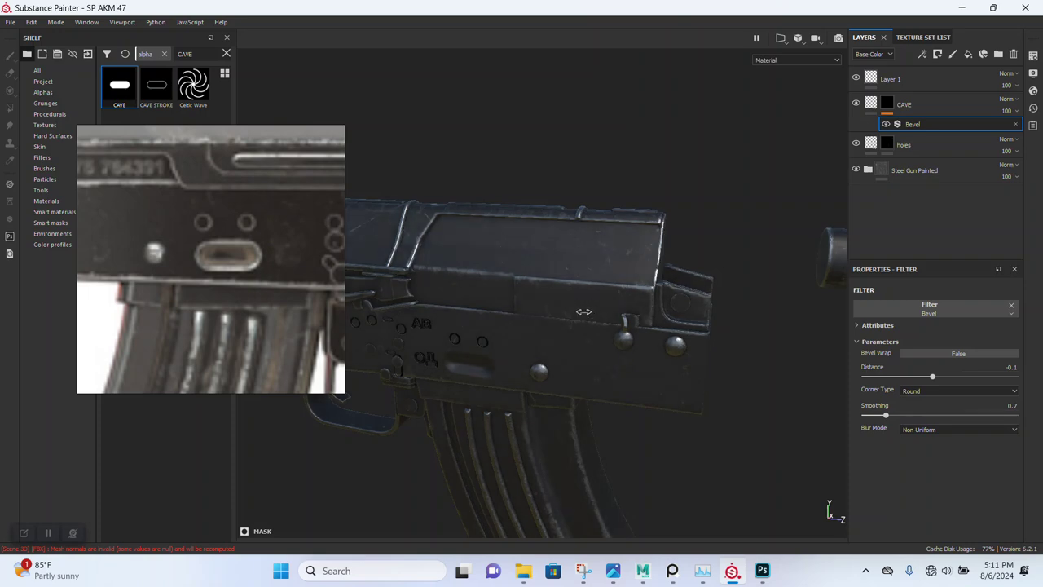
{"action": "mouse_move", "coordinate": [513, 350]}
{"action": "left_mouse_down", "text": "alt"}
{"action": "mouse_move", "coordinate": [570, 326]}
{"action": "mouse_move", "coordinate": [588, 334]}
{"action": "mouse_move", "coordinate": [572, 352]}
{"action": "left_mouse_up", "text": "alt"}
{"action": "scroll", "coordinate": [570, 326], "scroll_direction": "up", "scroll_amount": 3}
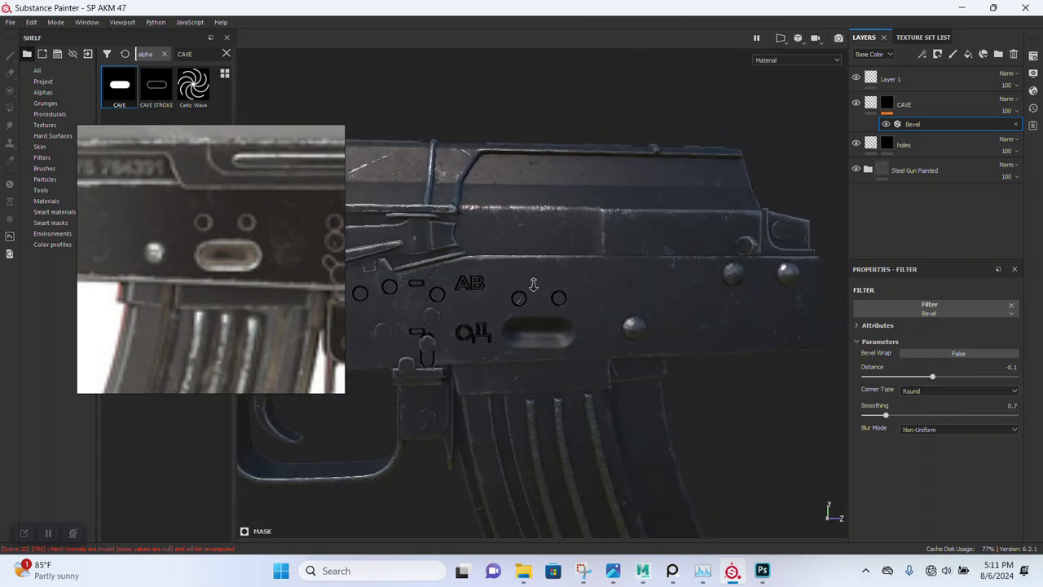
{"action": "left_click_drag", "start_coordinate": [572, 352], "coordinate": [617, 326], "text": "alt"}
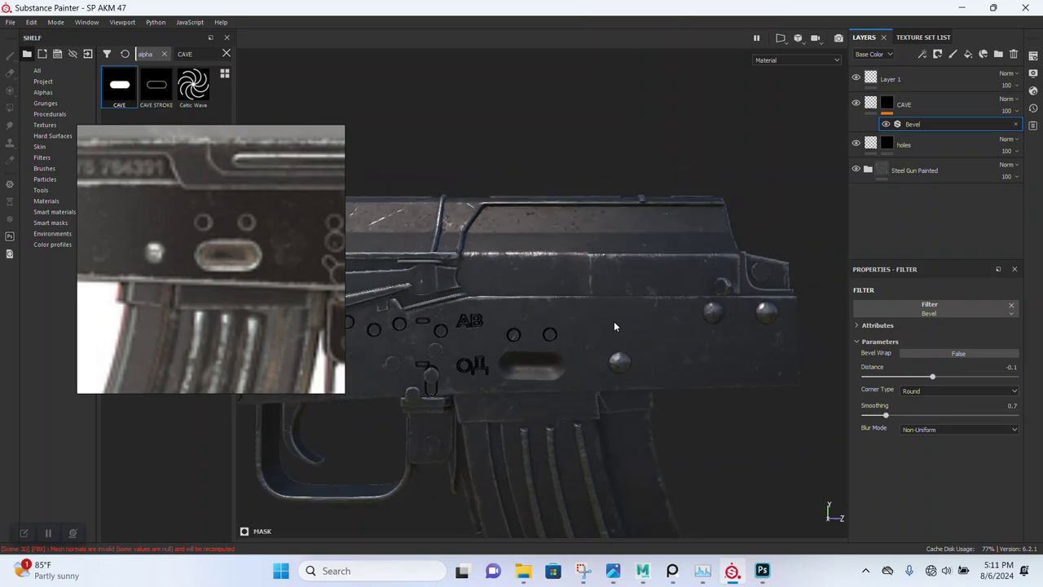
{"action": "scroll", "coordinate": [591, 359], "scroll_direction": "up", "scroll_amount": 3}
{"action": "mouse_move", "coordinate": [591, 358]}
{"action": "left_mouse_down", "text": "alt"}
{"action": "mouse_move", "coordinate": [641, 386]}
{"action": "mouse_move", "coordinate": [580, 295]}
{"action": "left_mouse_up", "text": "alt"}
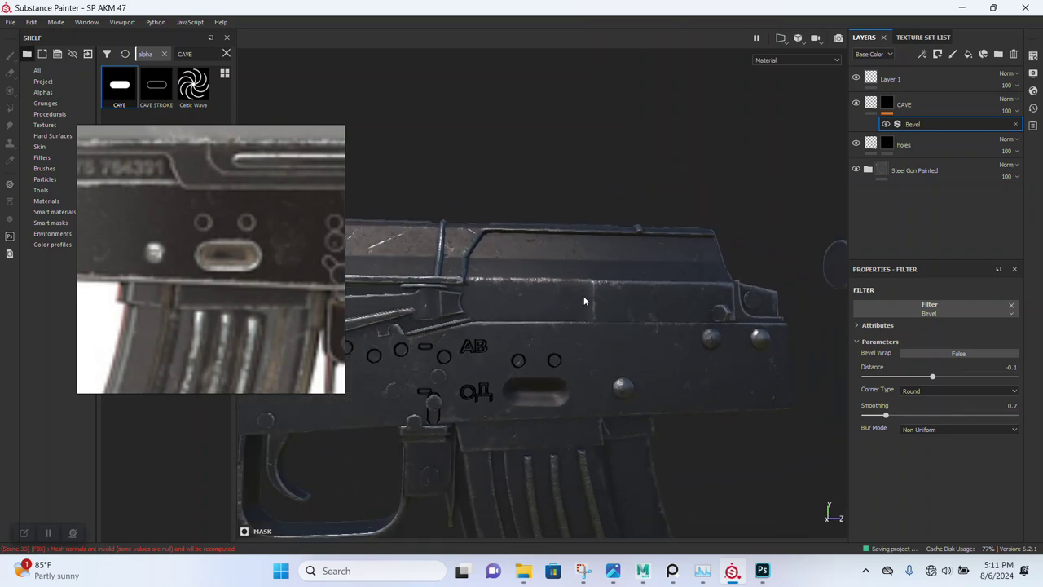
{"action": "left_click", "coordinate": [906, 149]}
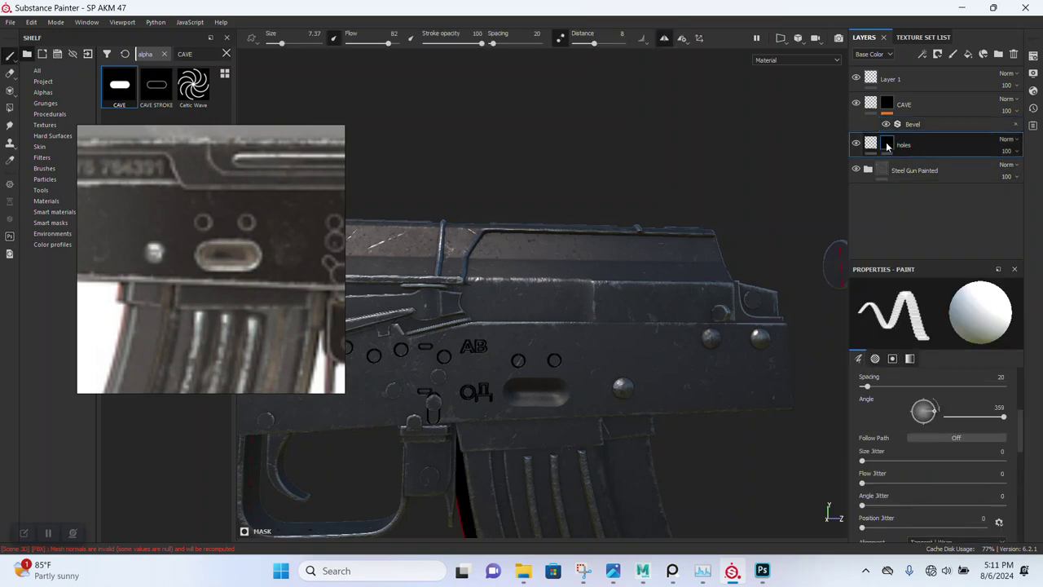
Add an anchor point to the holes layer and open a Metal Edge Wear input's resource choices.
{"action": "right_click", "coordinate": [887, 145]}
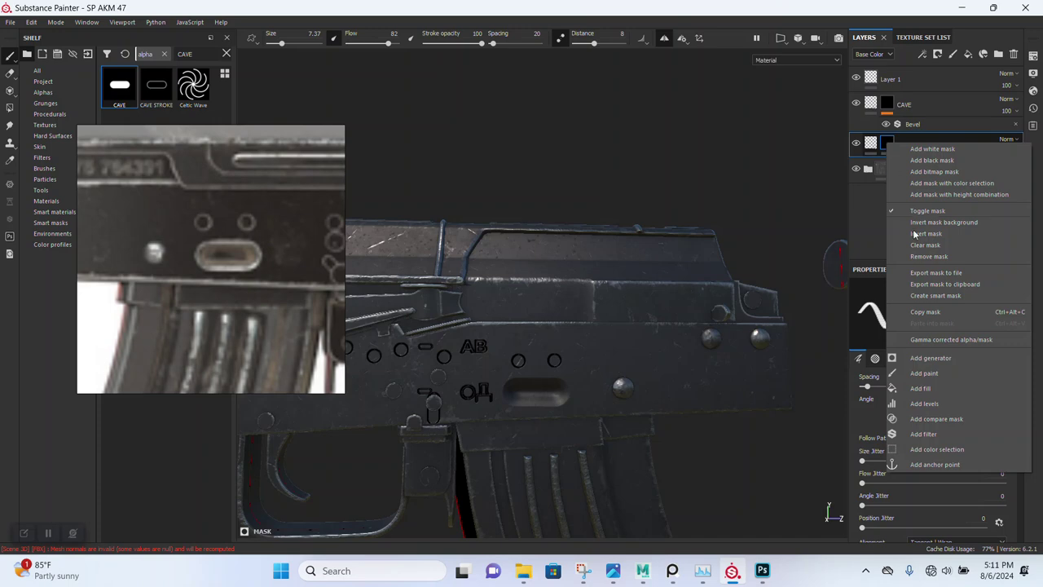
{"action": "left_click", "coordinate": [921, 465]}
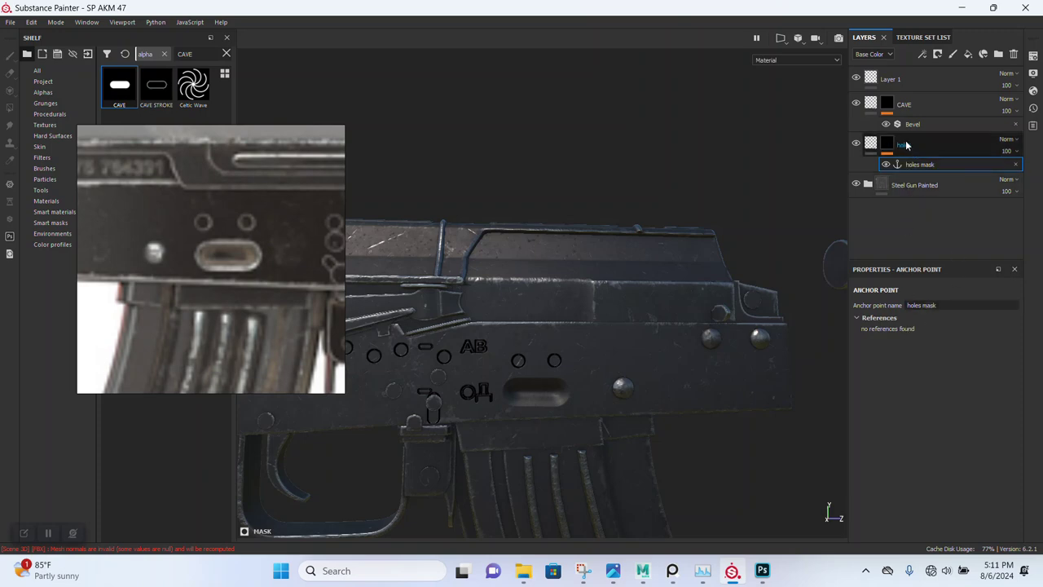
{"action": "left_click", "coordinate": [867, 185]}
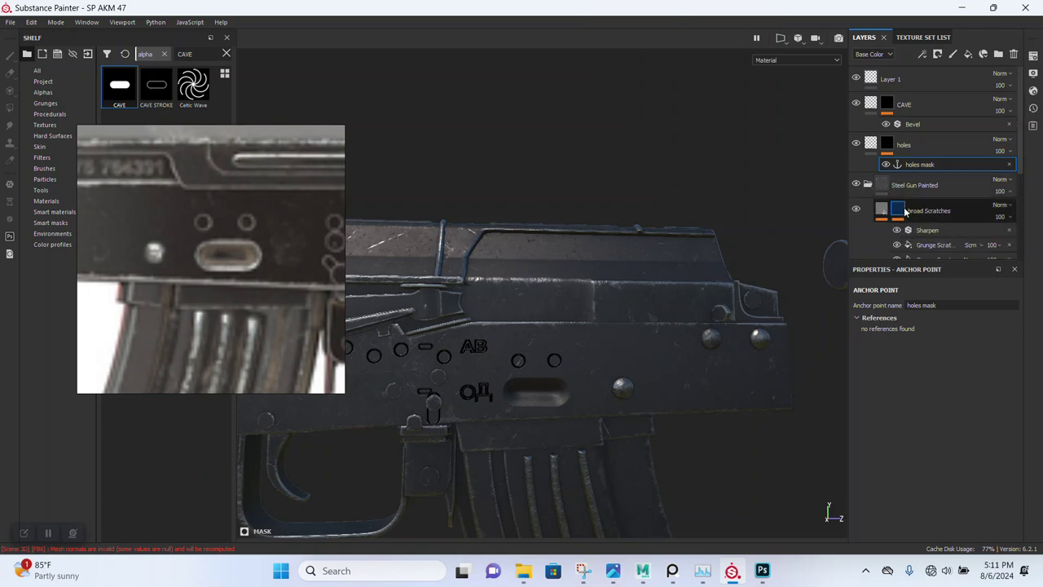
{"action": "scroll", "coordinate": [905, 212], "scroll_direction": "down", "scroll_amount": 1}
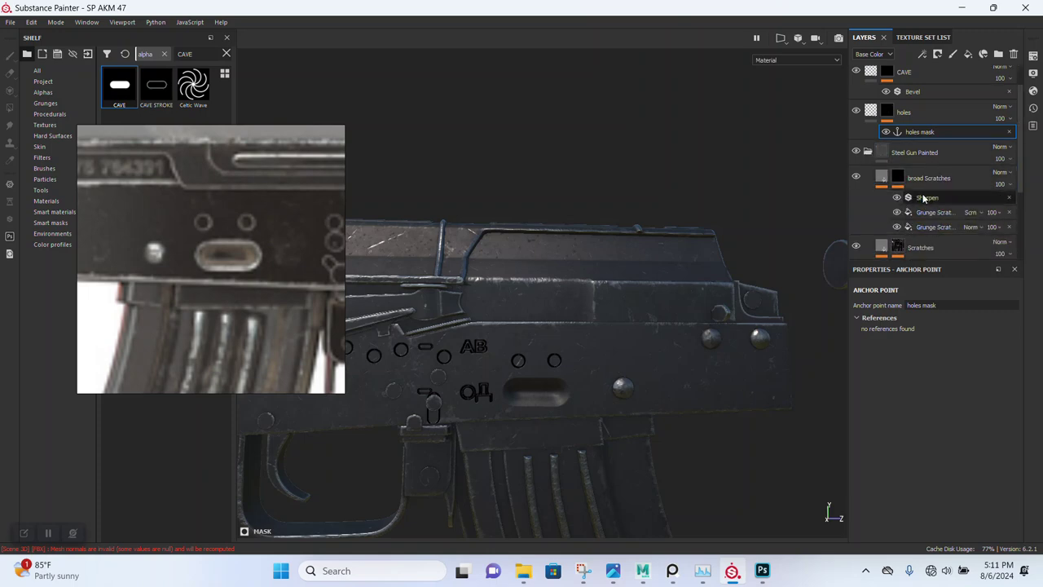
{"action": "scroll", "coordinate": [898, 183], "scroll_direction": "down", "scroll_amount": 2}
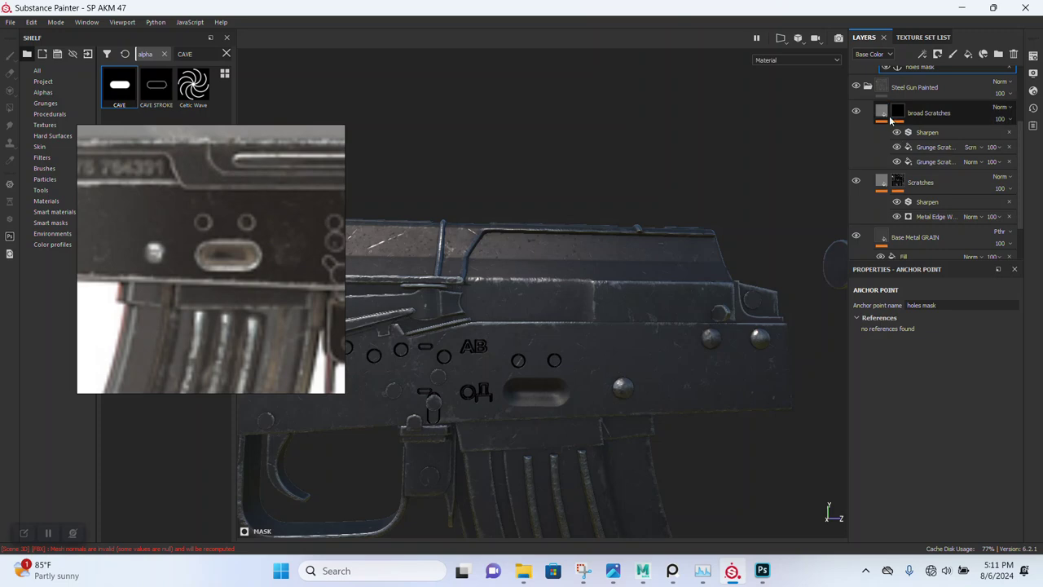
{"action": "left_click", "coordinate": [896, 113]}
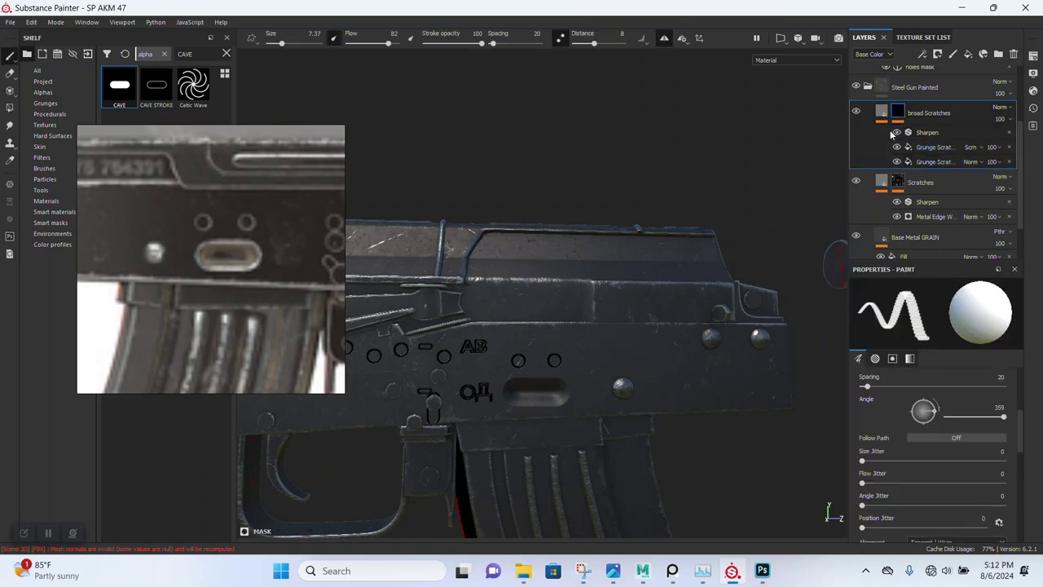
{"action": "left_click", "coordinate": [928, 216]}
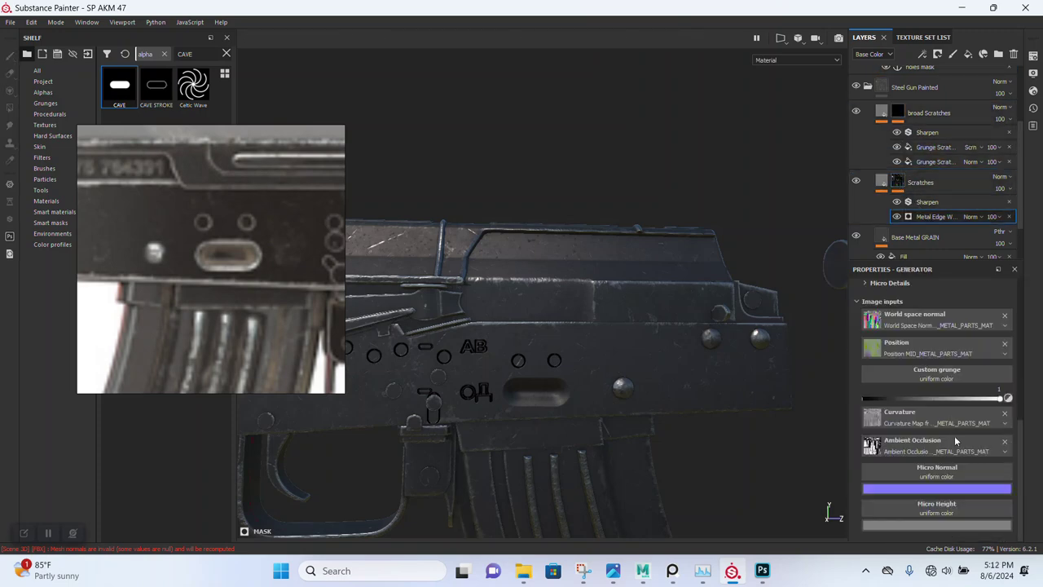
{"action": "left_click", "coordinate": [952, 507]}
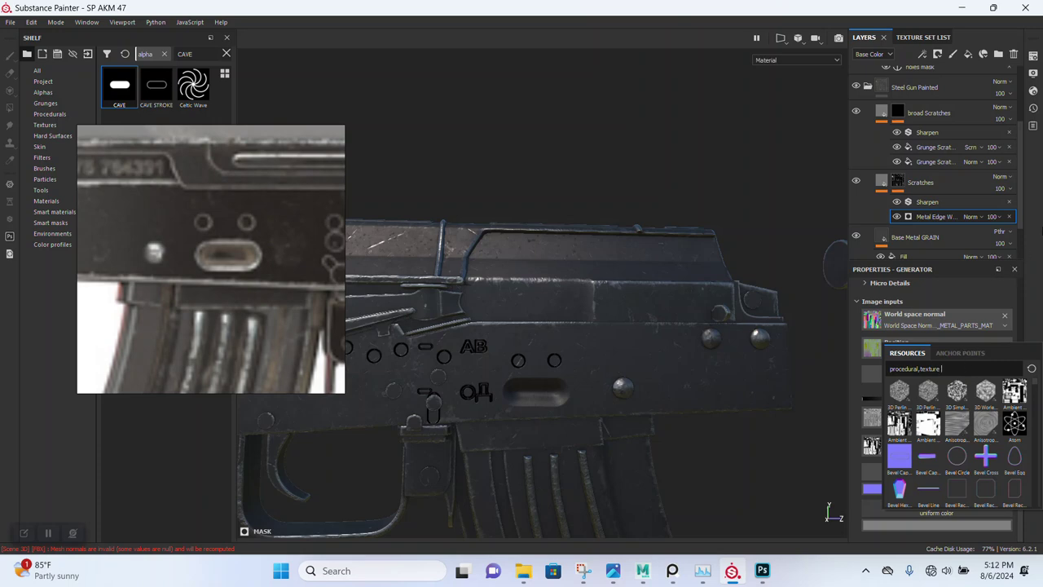
Replace the holes anchor point with a new one, then open Metal Edge Wear's Micro Height resources.
{"action": "scroll", "coordinate": [909, 182], "scroll_direction": "up", "scroll_amount": 3}
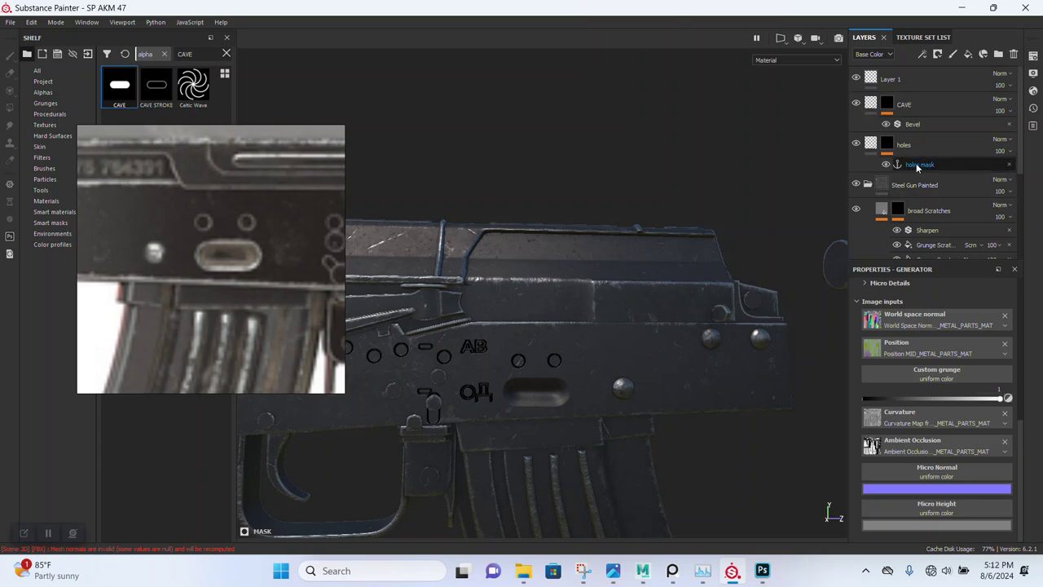
{"action": "left_click", "coordinate": [916, 163]}
{"action": "left_click", "coordinate": [1008, 164]}
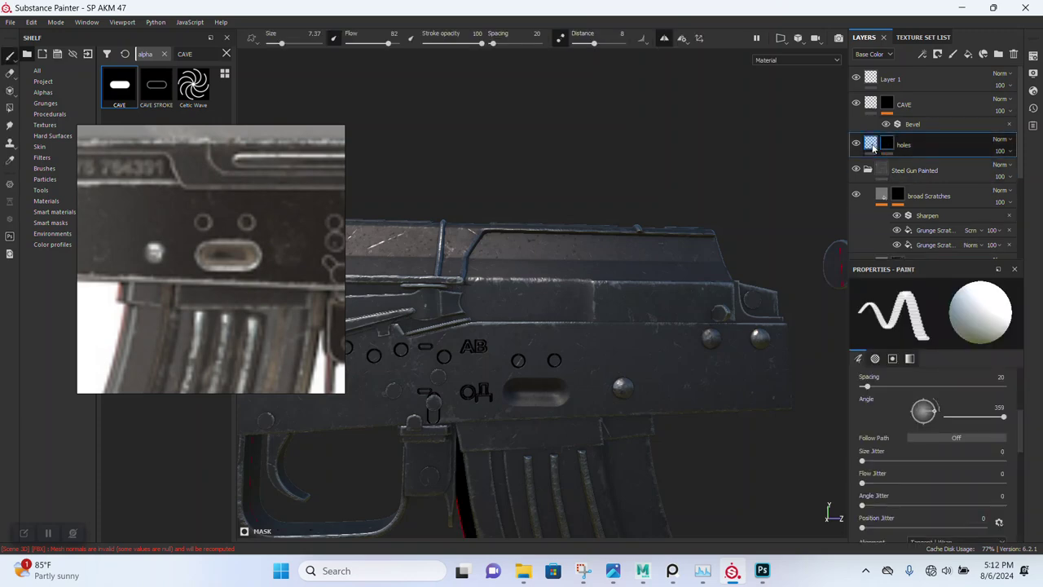
{"action": "right_click", "coordinate": [872, 146]}
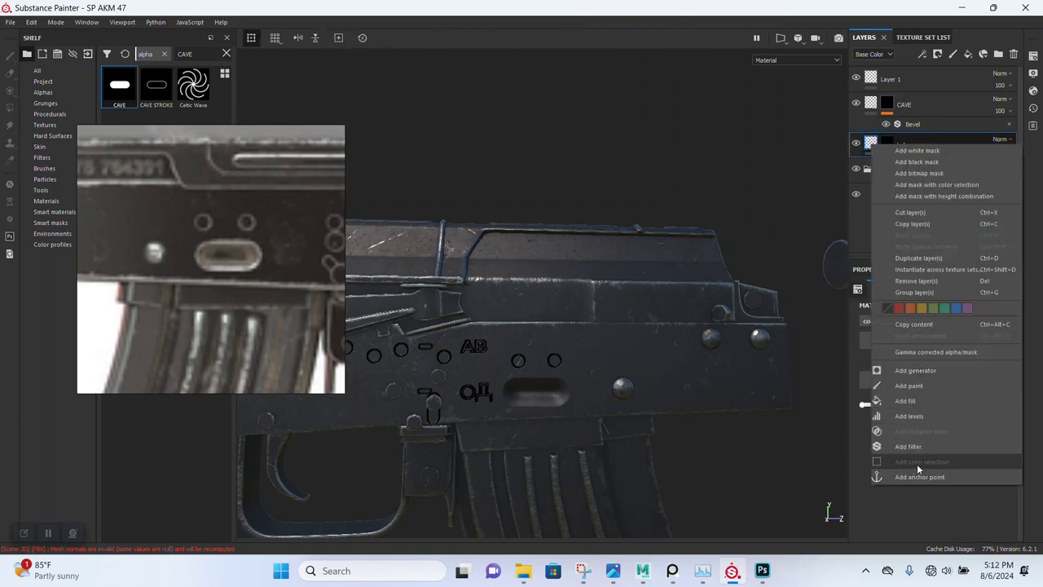
{"action": "left_click", "coordinate": [919, 476]}
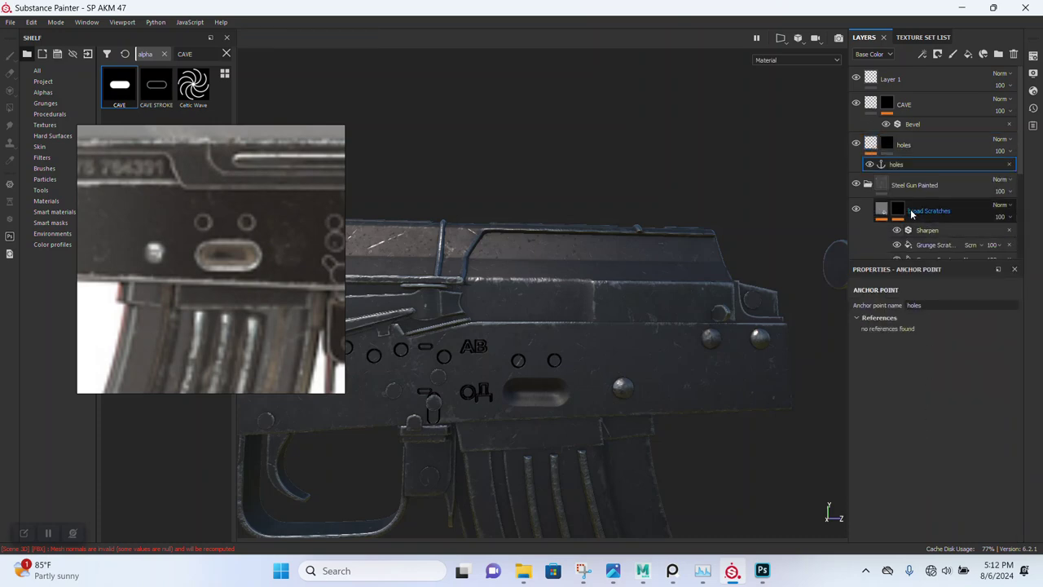
{"action": "scroll", "coordinate": [911, 214], "scroll_direction": "down", "scroll_amount": 2}
{"action": "left_click", "coordinate": [936, 216]}
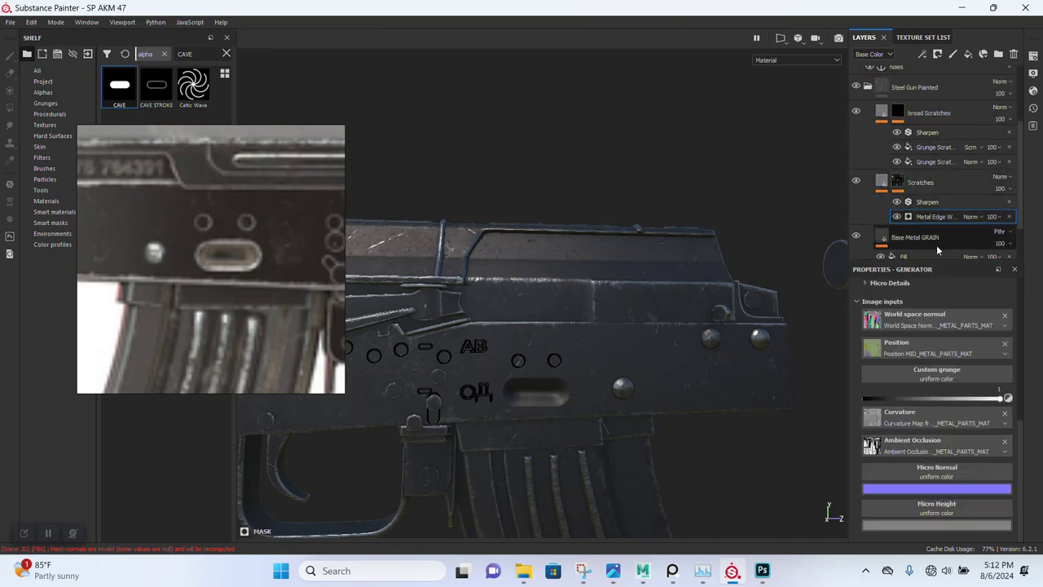
{"action": "left_click", "coordinate": [978, 509]}
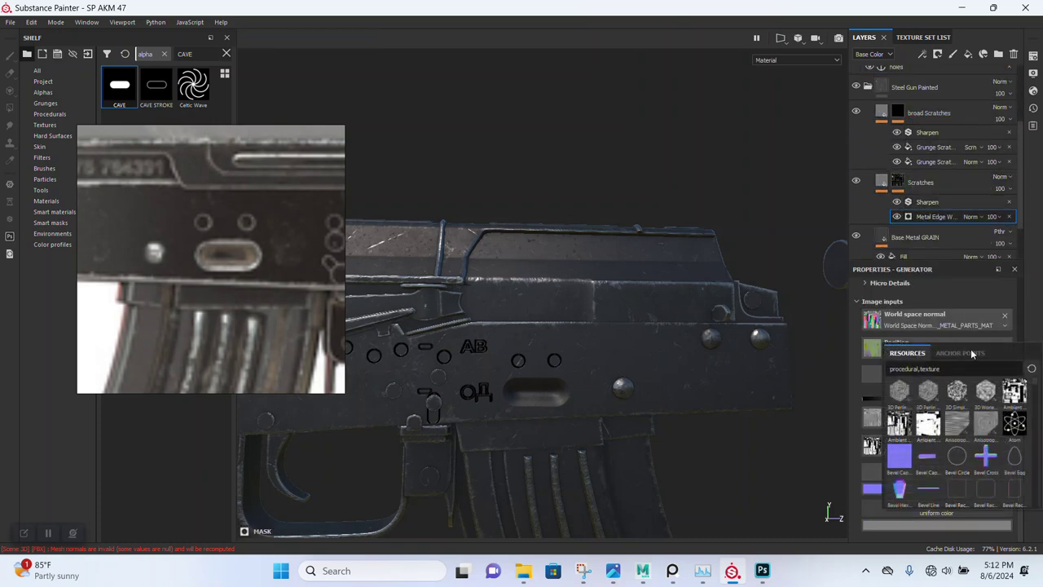
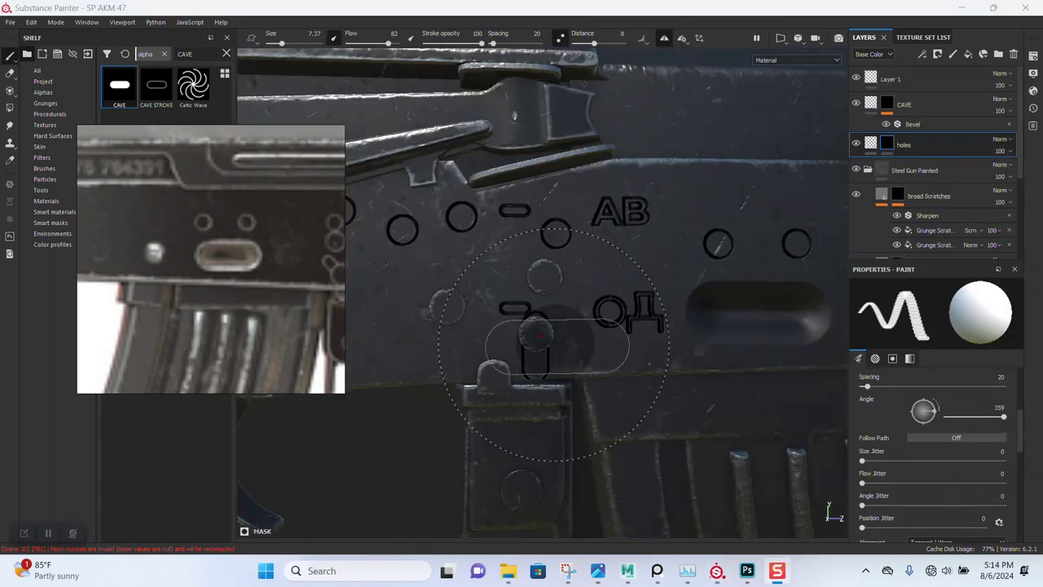
Try duplicating and moving the holes layer, restoring it after deleting it by mistake.
{"action": "left_click_drag", "start_coordinate": [498, 354], "coordinate": [668, 269], "text": "alt"}
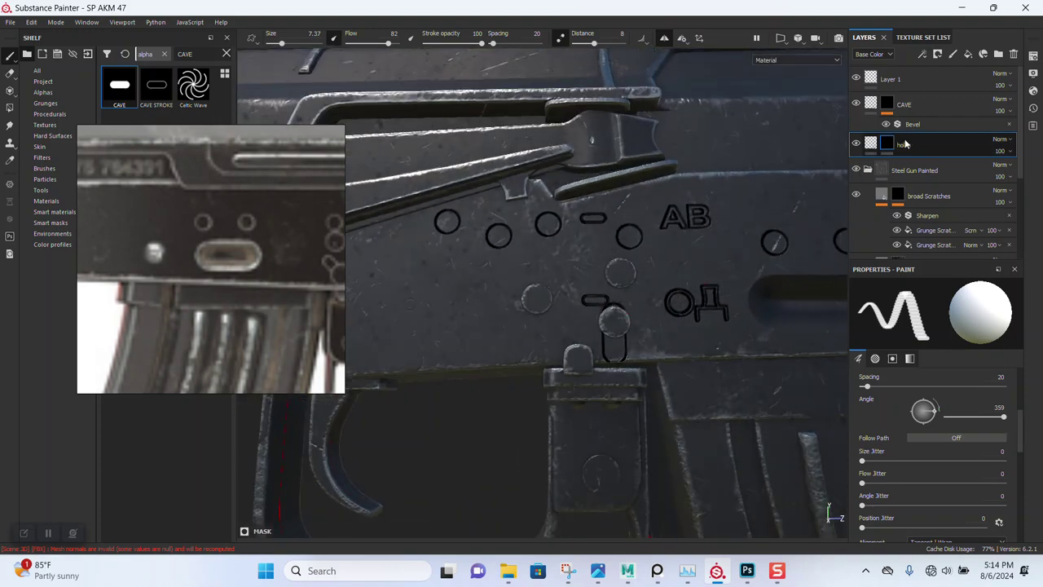
{"action": "left_click", "coordinate": [921, 108], "text": "ctrl"}
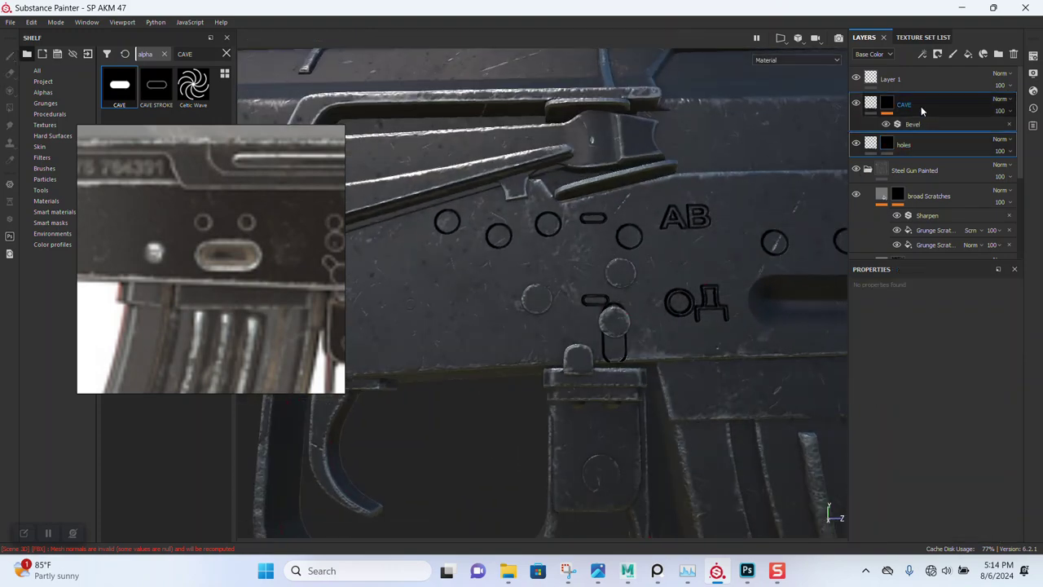
{"action": "left_click", "coordinate": [911, 147]}
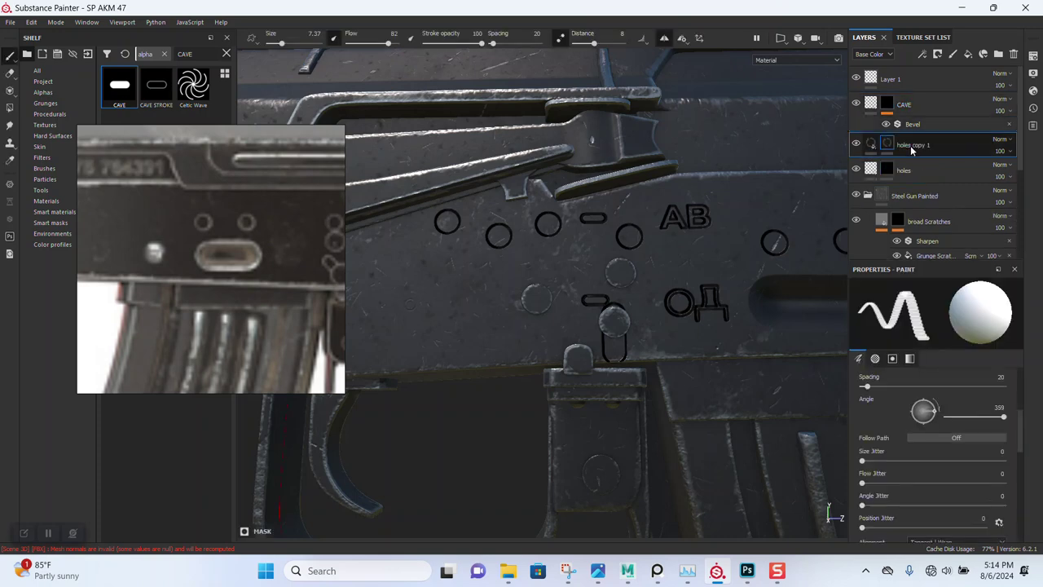
{"action": "key", "text": "ctrl+d"}
{"action": "scroll", "coordinate": [909, 177], "scroll_direction": "down", "scroll_amount": 2}
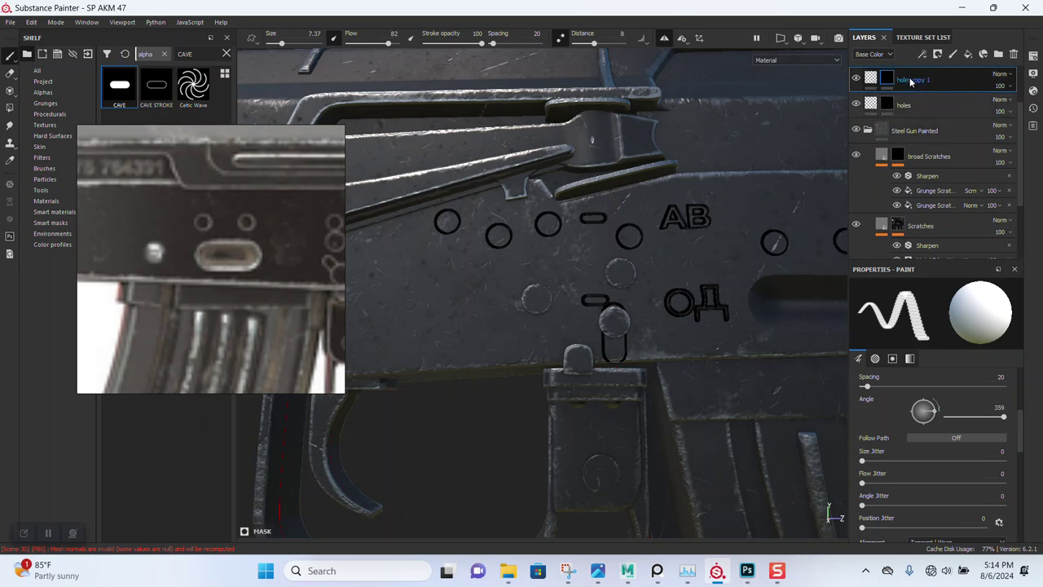
{"action": "key", "text": "Delete"}
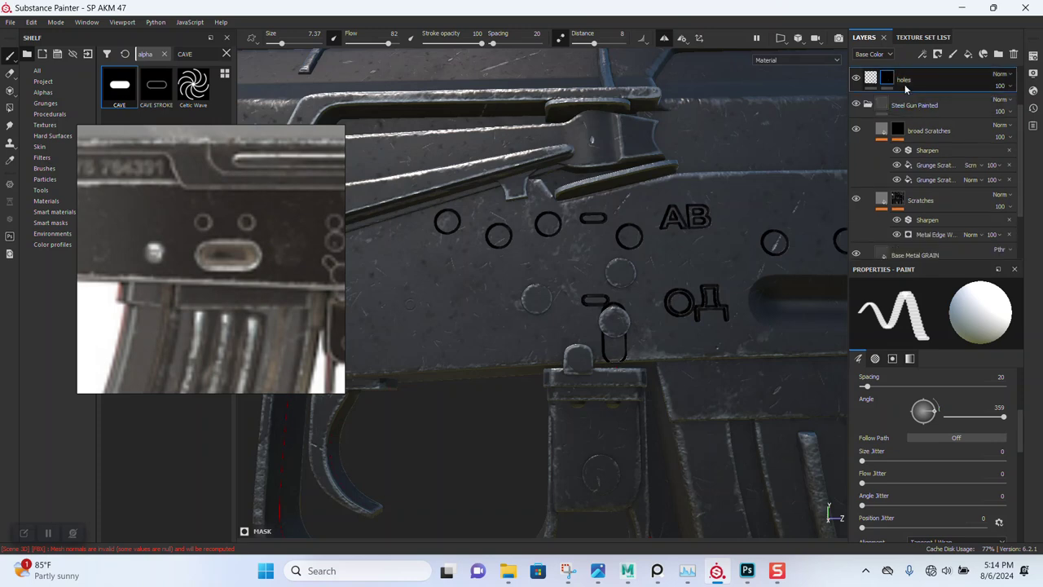
{"action": "left_click_drag", "start_coordinate": [909, 79], "coordinate": [917, 232]}
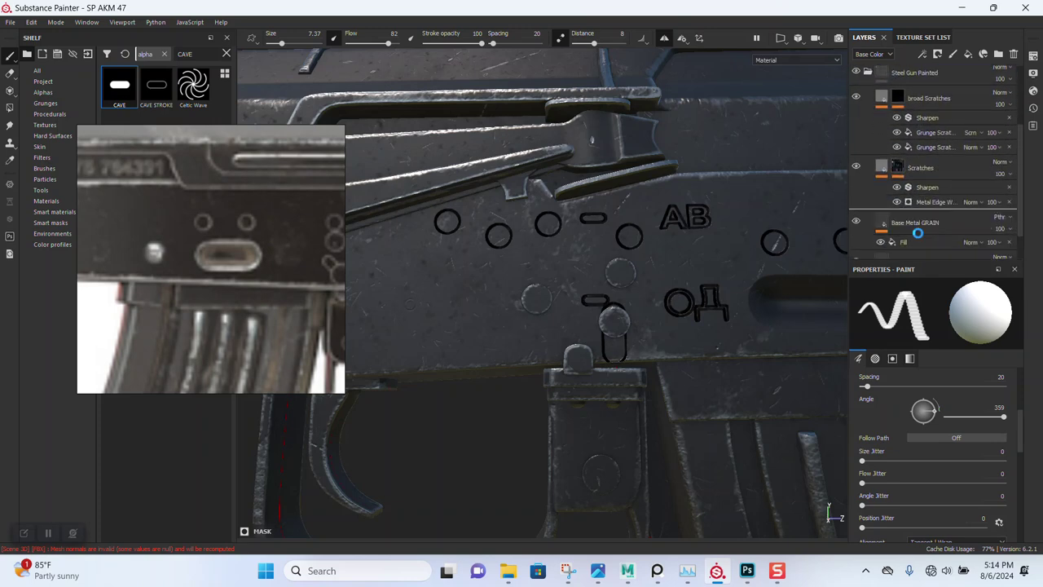
{"action": "key", "text": "Delete"}
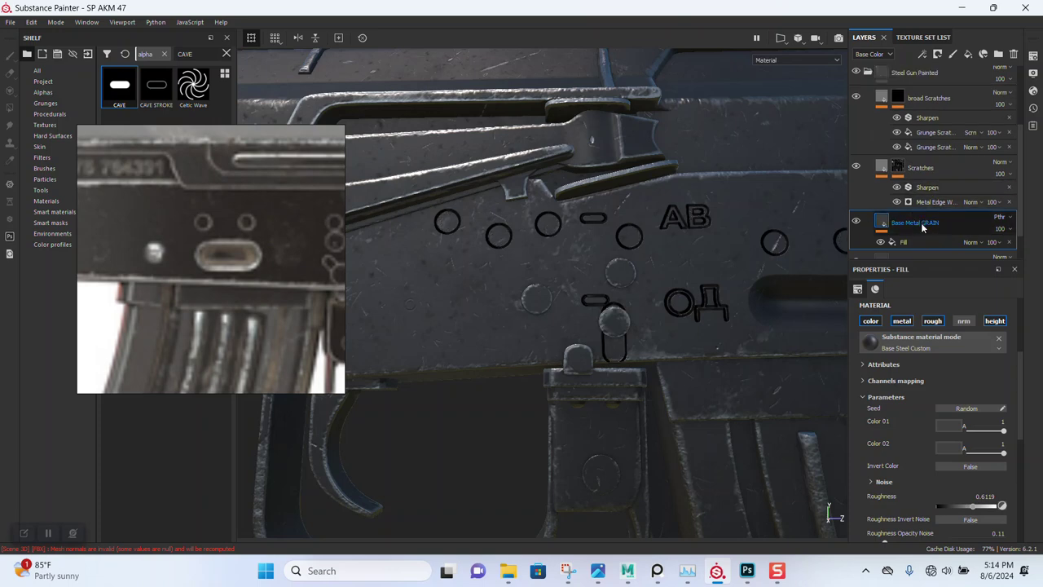
{"action": "key", "text": "ctrl+z"}
{"action": "key", "text": "ctrl+z"}
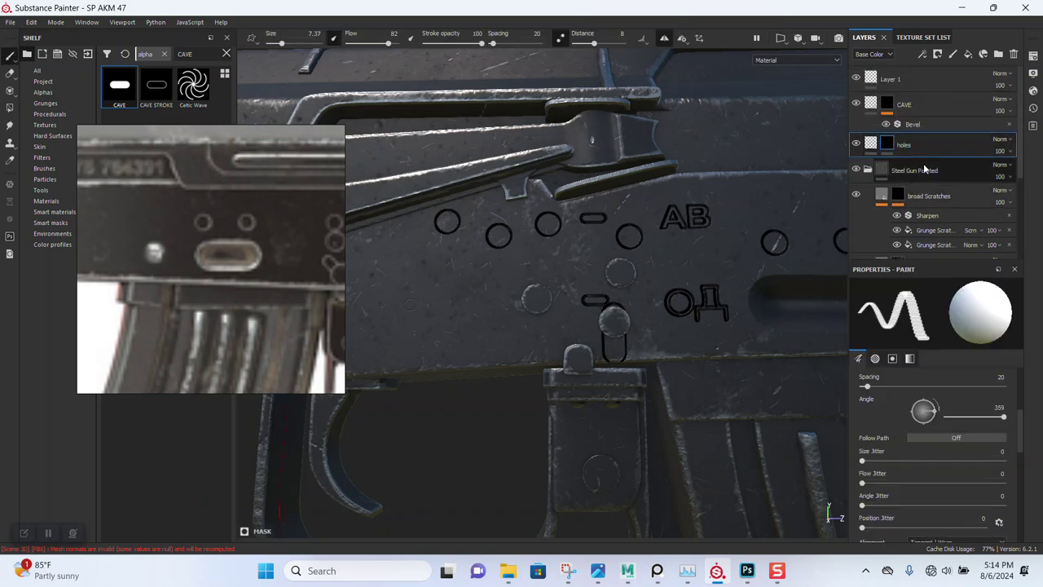
Try placing the holes layer below the broad Scratches layer, then undo that move.
{"action": "left_click", "coordinate": [898, 197]}
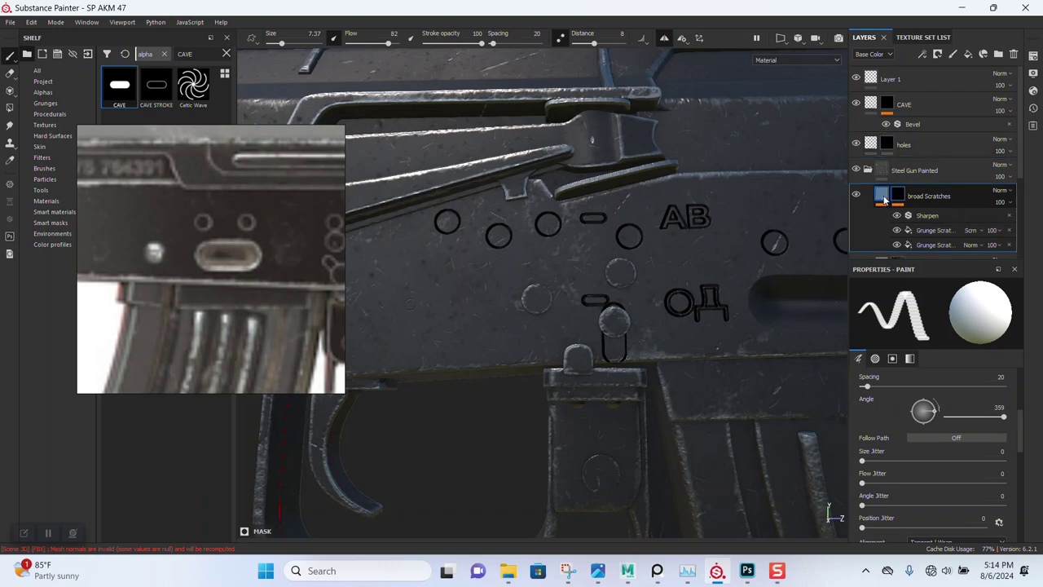
{"action": "left_click", "coordinate": [882, 196]}
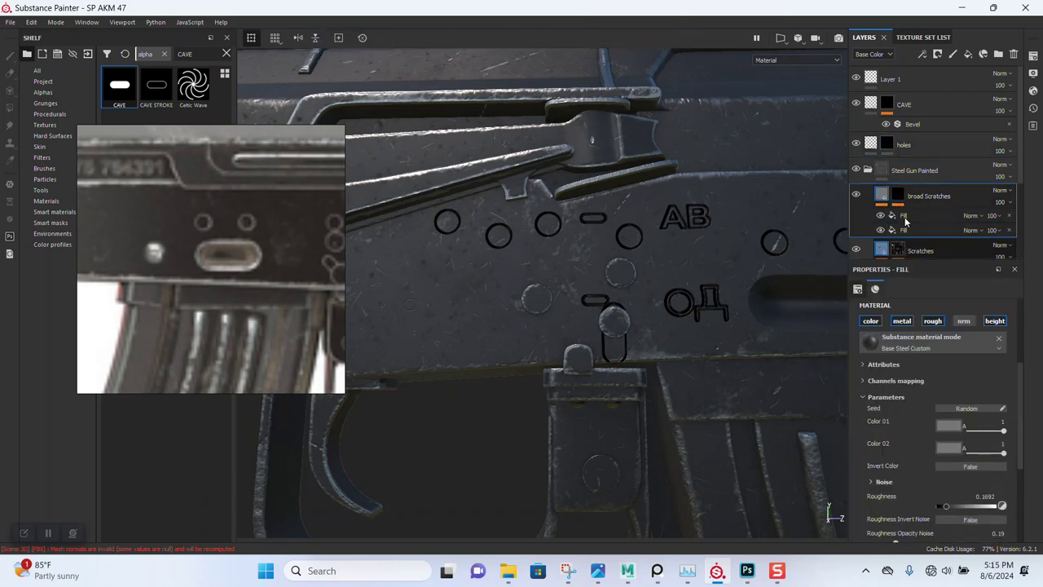
{"action": "scroll", "coordinate": [907, 214], "scroll_direction": "down", "scroll_amount": 1}
{"action": "left_click_drag", "start_coordinate": [906, 118], "coordinate": [924, 263]}
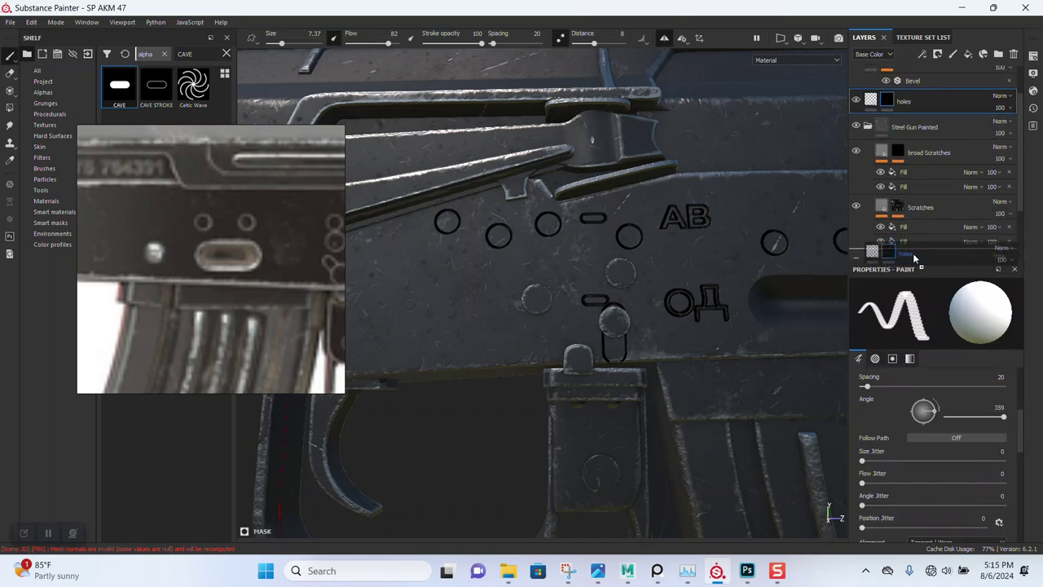
{"action": "left_click_drag", "start_coordinate": [924, 262], "coordinate": [914, 212]}
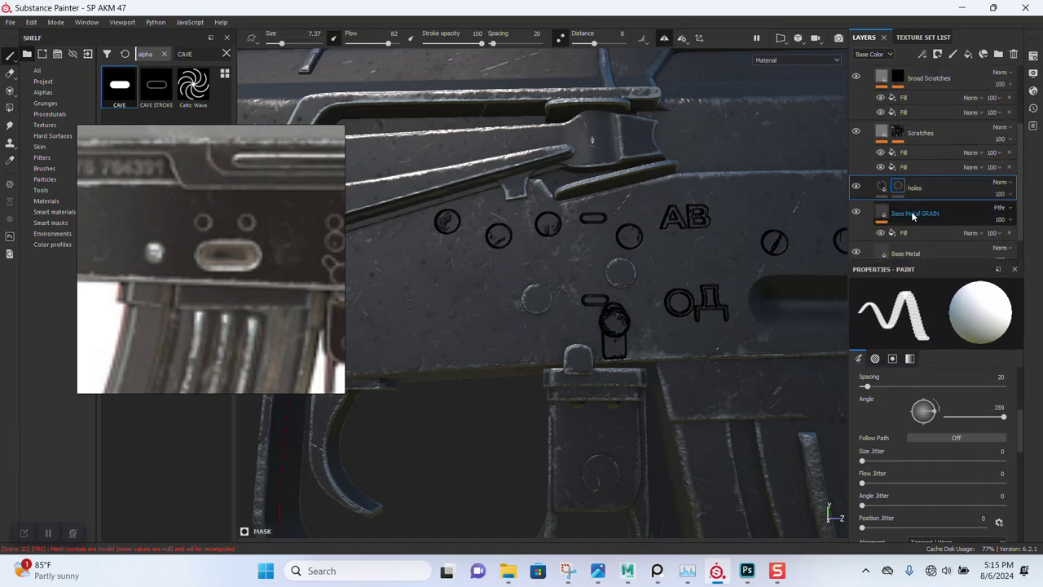
{"action": "mouse_move", "coordinate": [738, 253]}
{"action": "left_mouse_down", "text": "alt"}
{"action": "mouse_move", "coordinate": [702, 280]}
{"action": "mouse_move", "coordinate": [721, 285]}
{"action": "left_mouse_up", "text": "alt"}
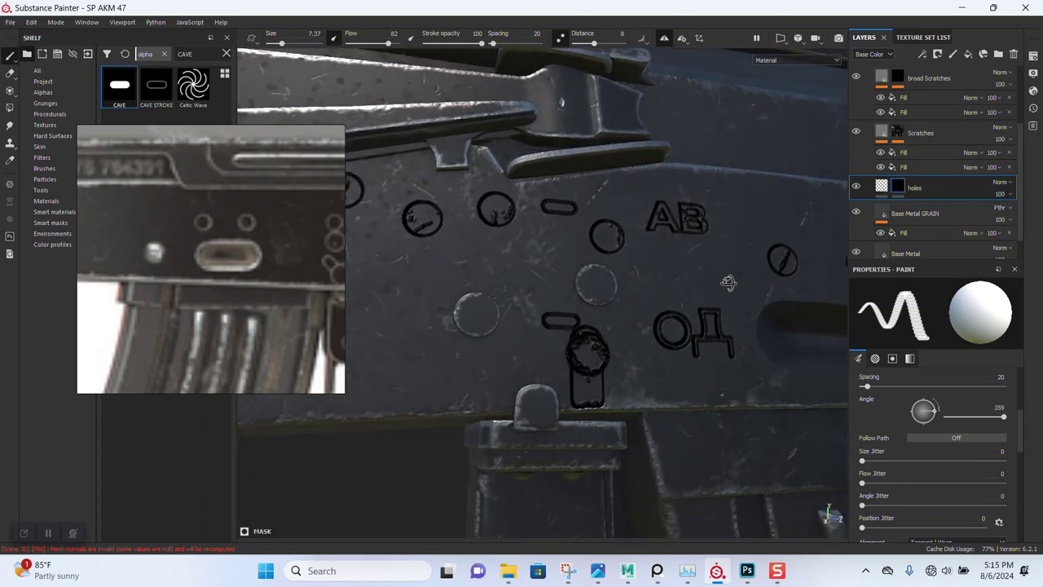
{"action": "key", "text": "ctrl+z"}
{"action": "scroll", "coordinate": [923, 234], "scroll_direction": "down", "scroll_amount": 1}
{"action": "scroll", "coordinate": [918, 227], "scroll_direction": "up", "scroll_amount": 2}
Duplicate holes and drop 'holes copy 1' at the bottom, below Base Metal.
{"action": "left_click", "coordinate": [922, 147]}
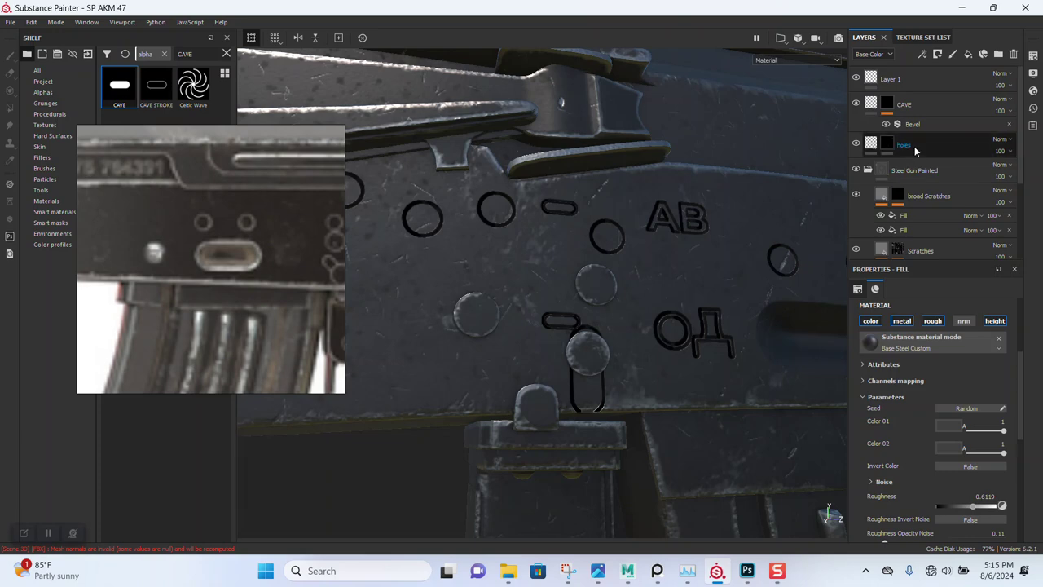
{"action": "key", "text": "ctrl+d"}
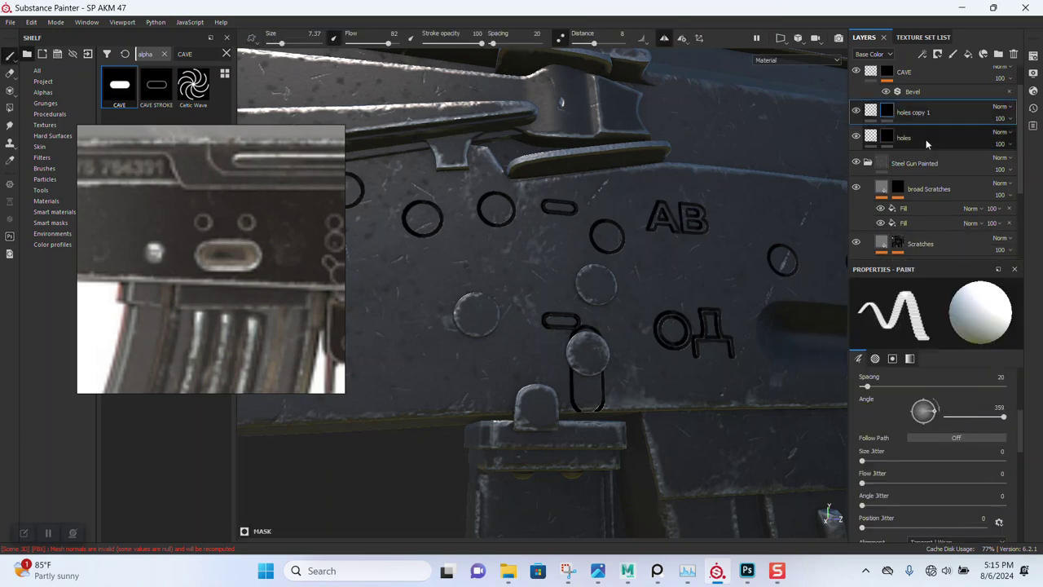
{"action": "mouse_move", "coordinate": [919, 115]}
{"action": "left_mouse_down"}
{"action": "mouse_move", "coordinate": [922, 267]}
{"action": "mouse_move", "coordinate": [918, 259]}
{"action": "left_mouse_up"}
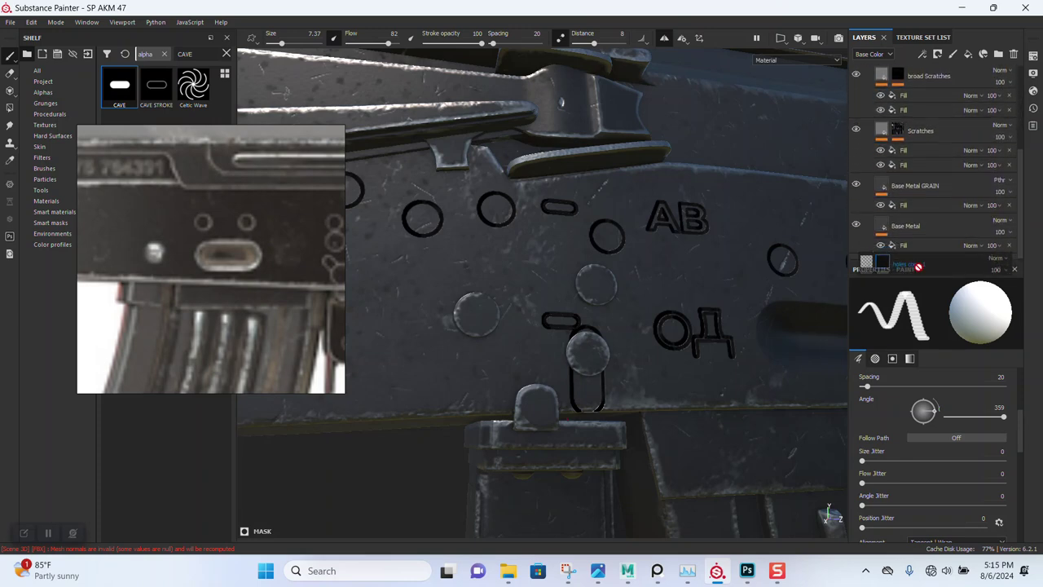
{"action": "left_click_drag", "start_coordinate": [918, 259], "coordinate": [915, 259]}
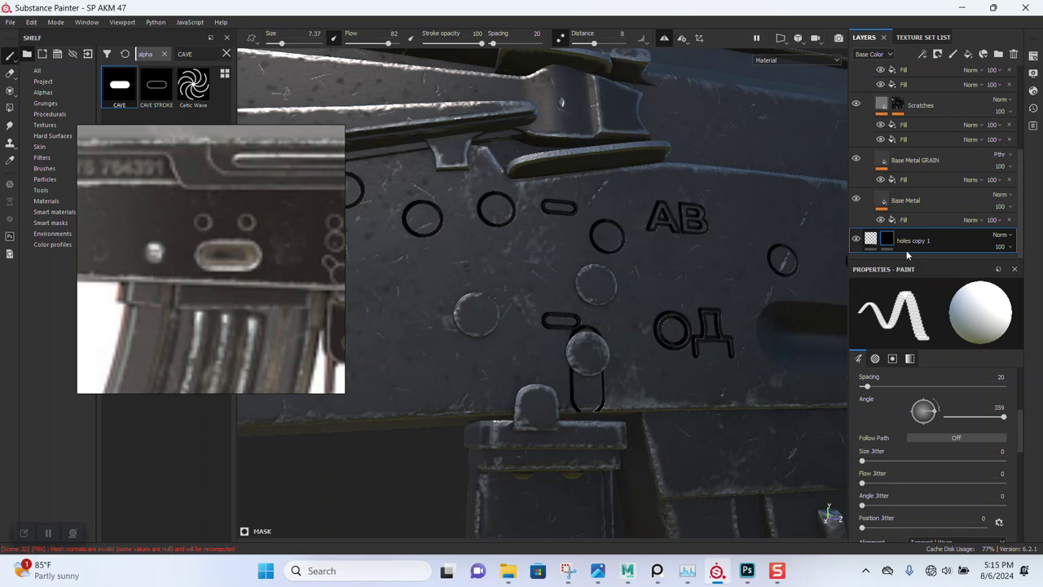
Add an anchor point to the holes copy 1 mask.
{"action": "right_click", "coordinate": [888, 241]}
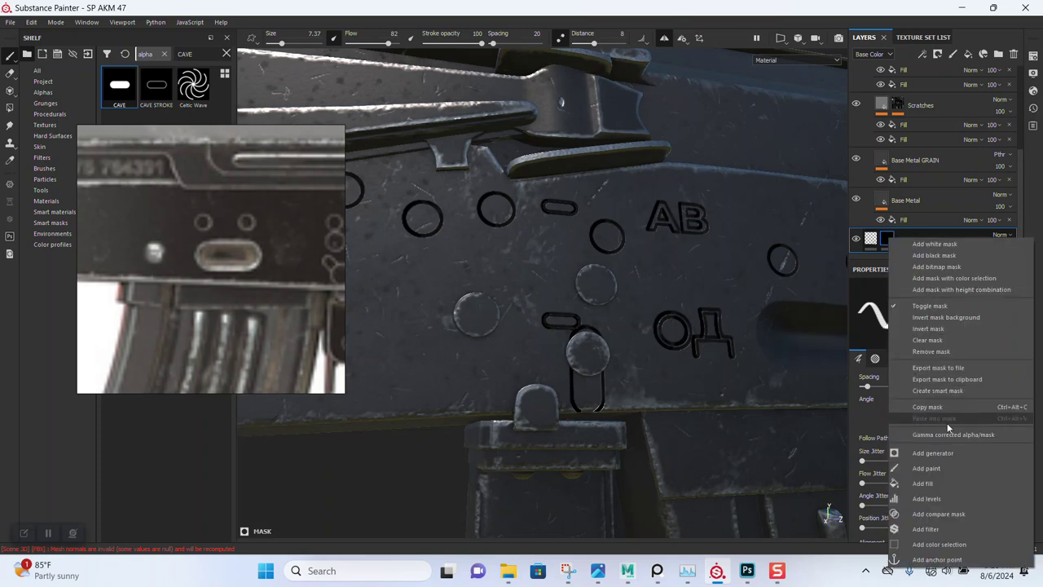
{"action": "left_click", "coordinate": [942, 561]}
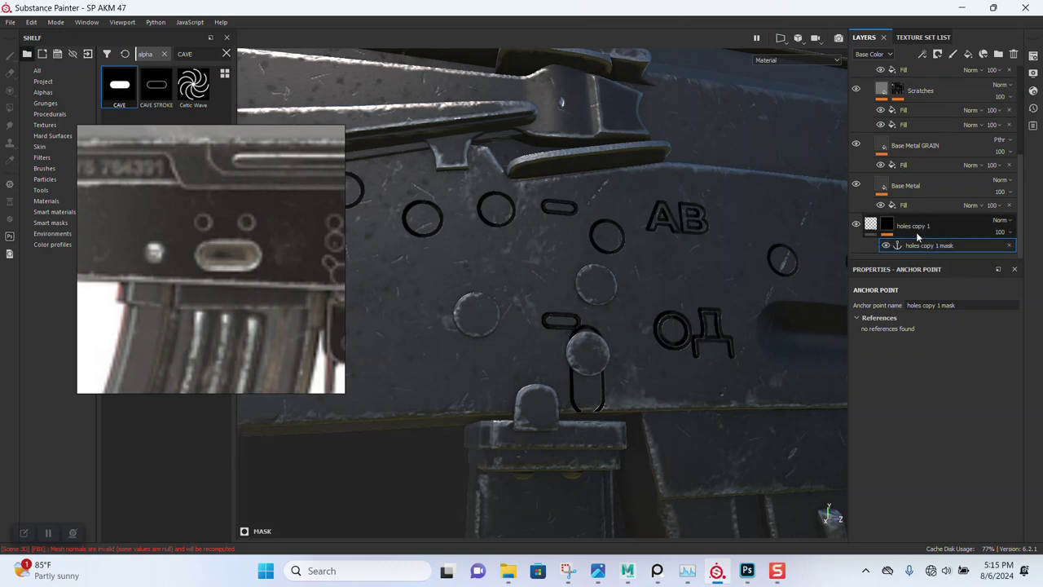
{"action": "scroll", "coordinate": [916, 229], "scroll_direction": "up", "scroll_amount": 2}
{"action": "scroll", "coordinate": [916, 223], "scroll_direction": "up", "scroll_amount": 2}
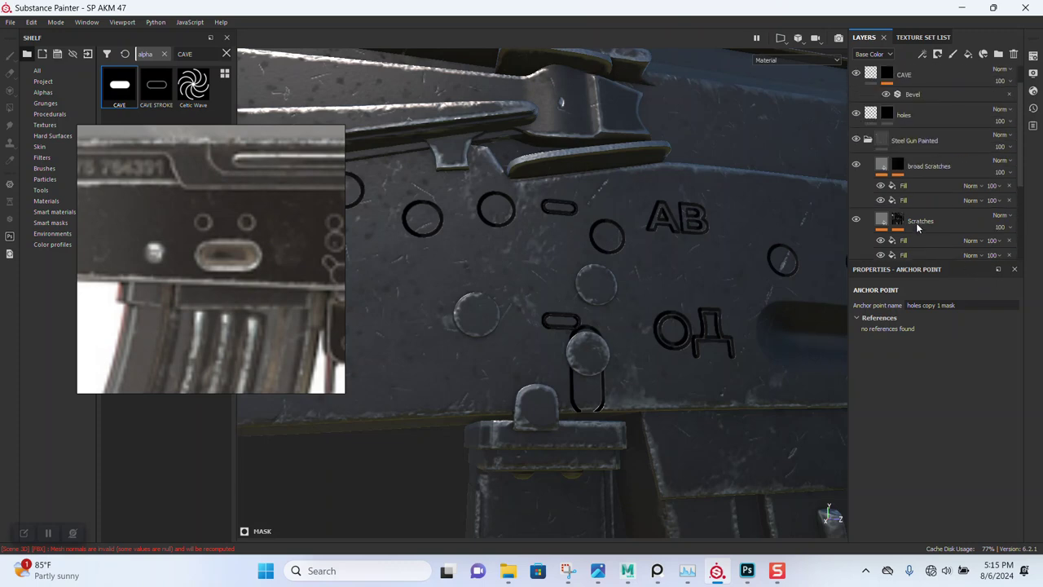
{"action": "scroll", "coordinate": [916, 223], "scroll_direction": "up", "scroll_amount": 1}
Duplicate the CAVE layer and move 'CAVE copy 1' below holes copy 1.
{"action": "left_click", "coordinate": [917, 108]}
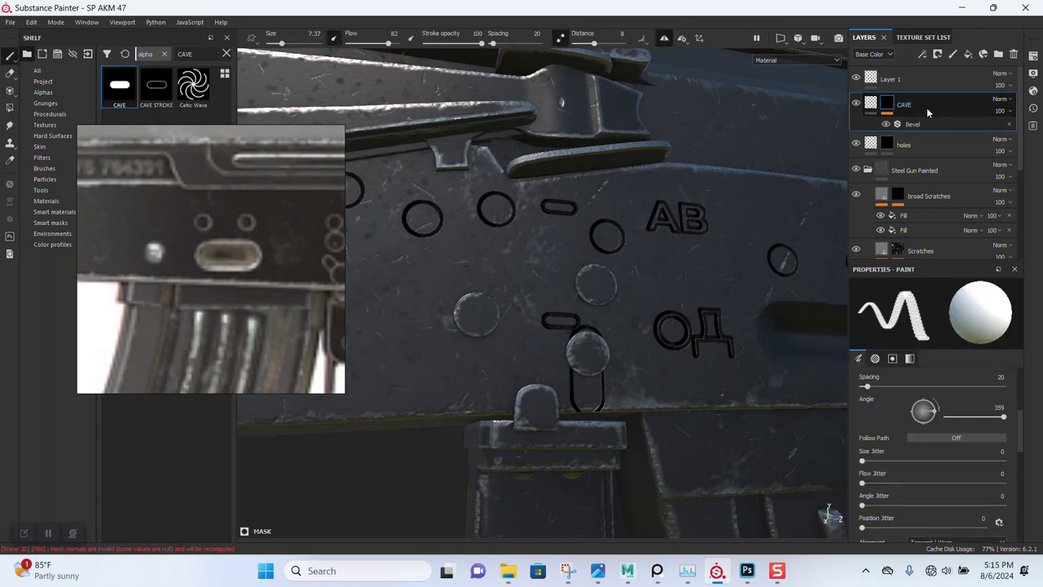
{"action": "key", "text": "ctrl+d"}
{"action": "double_click", "coordinate": [919, 106]}
{"action": "left_click_drag", "start_coordinate": [919, 106], "coordinate": [923, 273]}
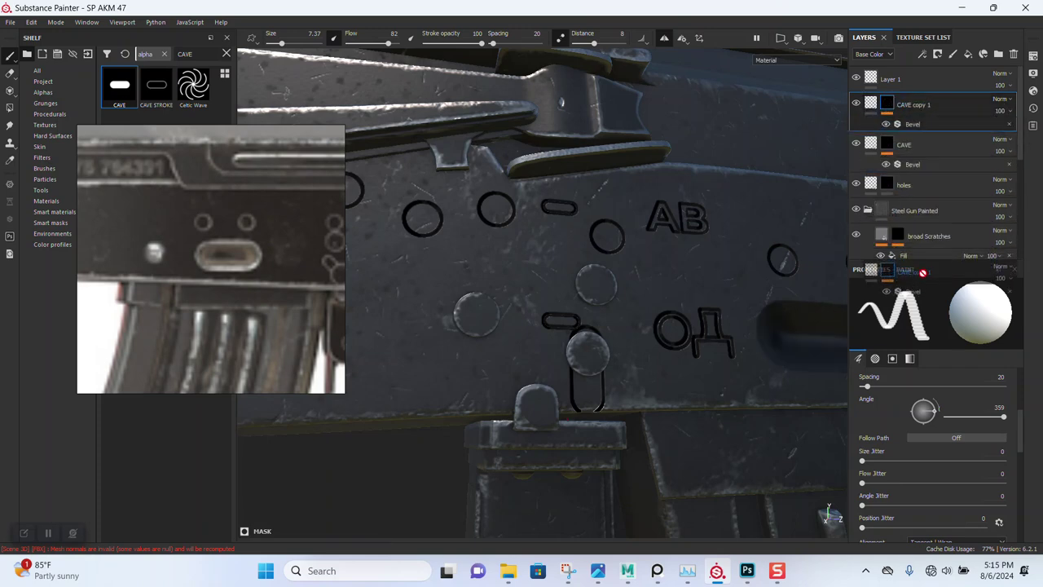
{"action": "left_click_drag", "start_coordinate": [924, 273], "coordinate": [922, 264]}
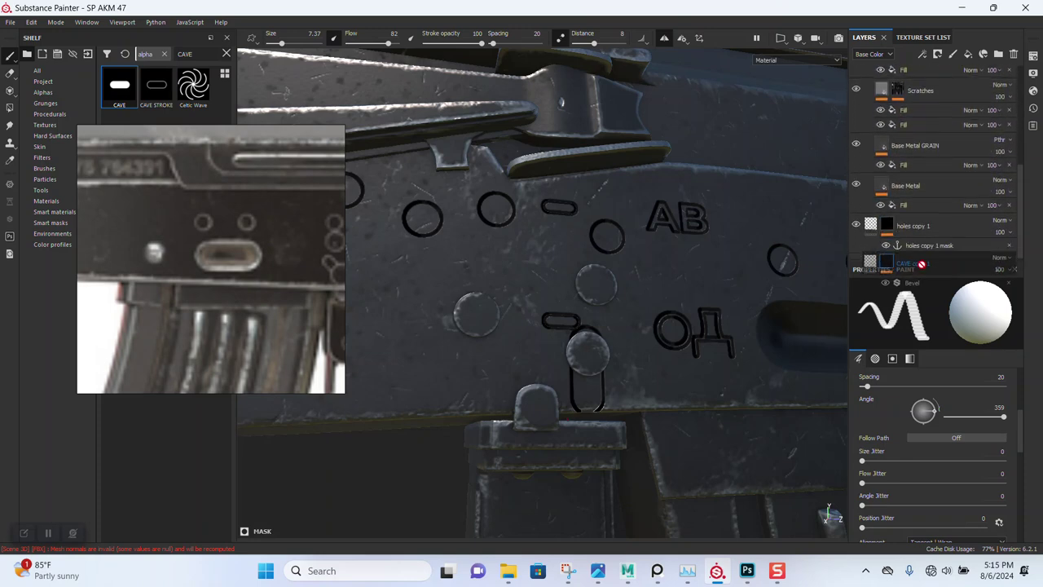
{"action": "left_click_drag", "start_coordinate": [921, 264], "coordinate": [918, 256]}
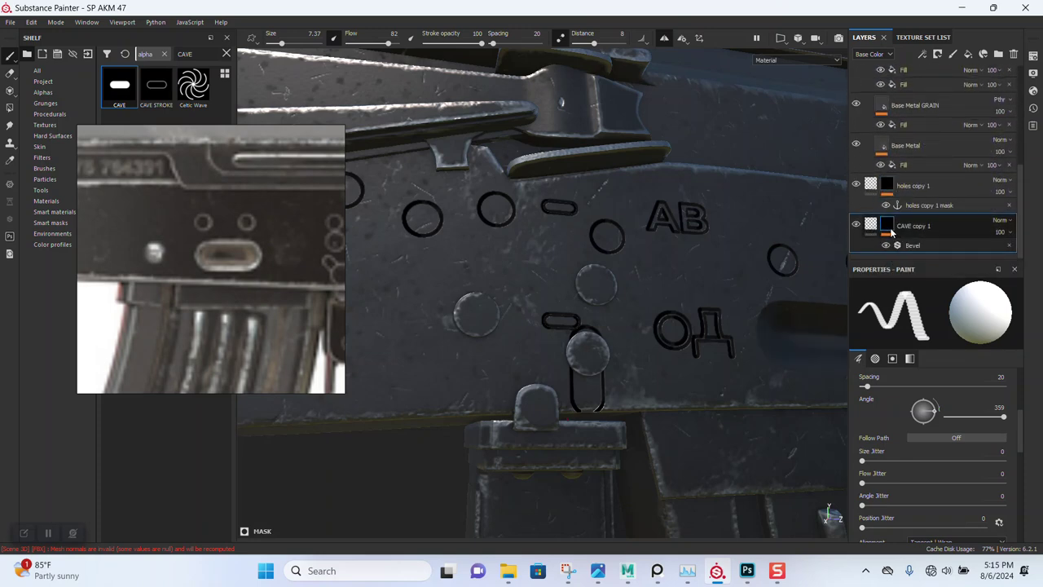
Add an anchor point to the CAVE copy 1 mask, named 'CAVE copy 1 mask'.
{"action": "right_click", "coordinate": [888, 231]}
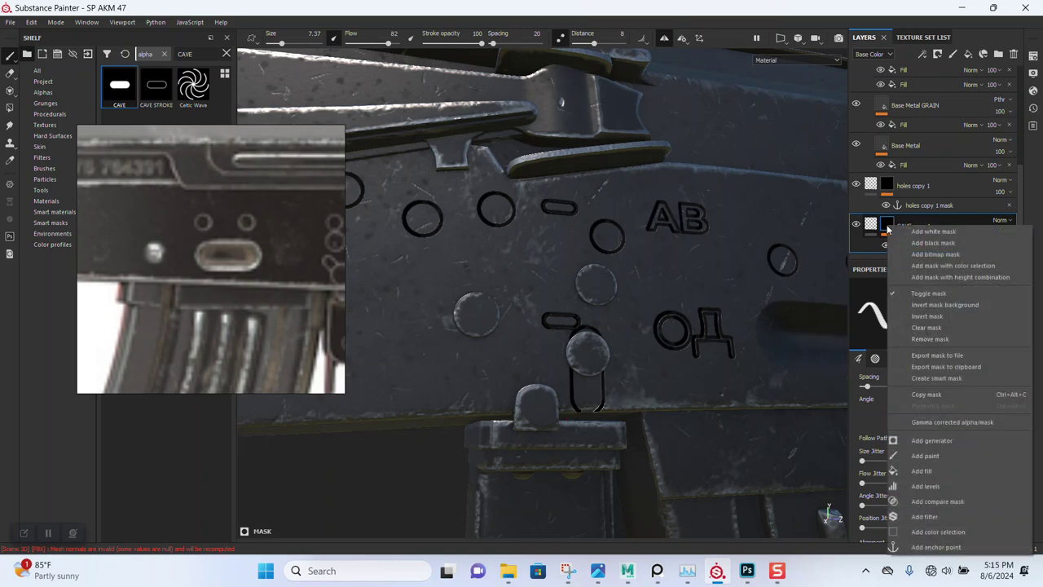
{"action": "left_click", "coordinate": [948, 548]}
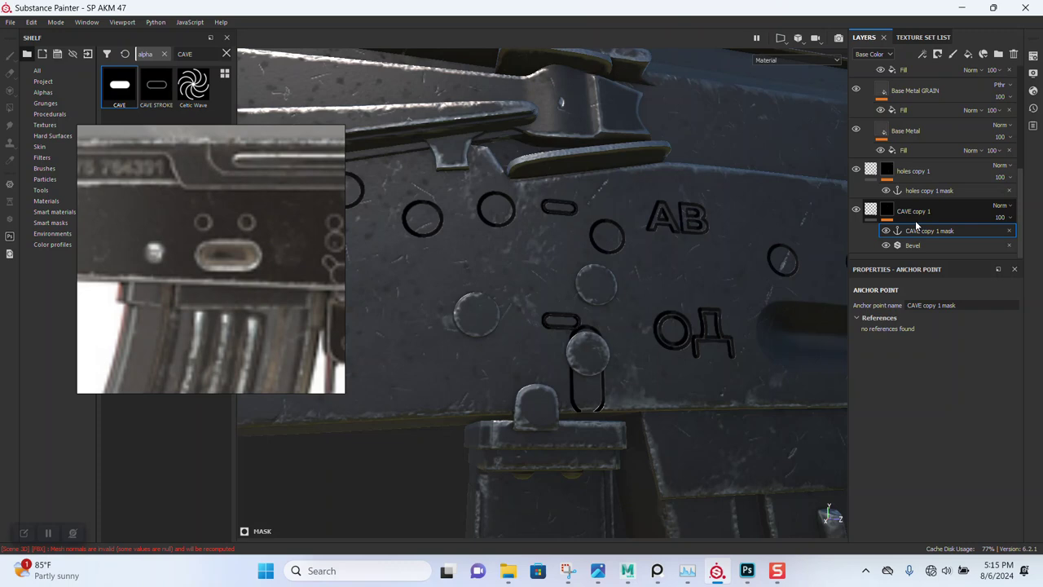
{"action": "scroll", "coordinate": [916, 226], "scroll_direction": "up", "scroll_amount": 2}
{"action": "scroll", "coordinate": [916, 225], "scroll_direction": "up", "scroll_amount": 3}
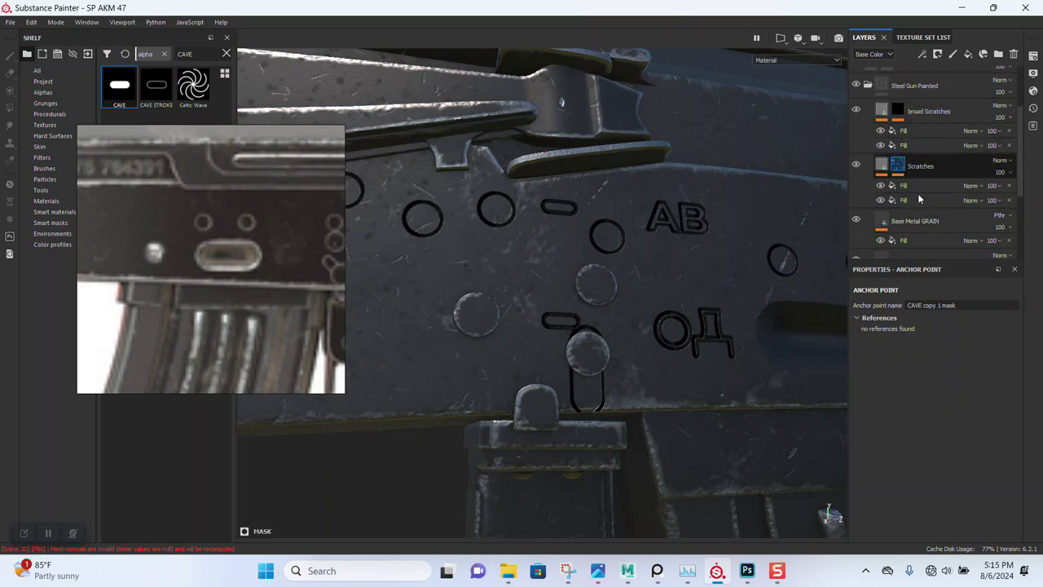
Set the Metal Edge Wear generator's Micro Height input to the 'holes copy 1 mask' anchor.
{"action": "left_click", "coordinate": [921, 200]}
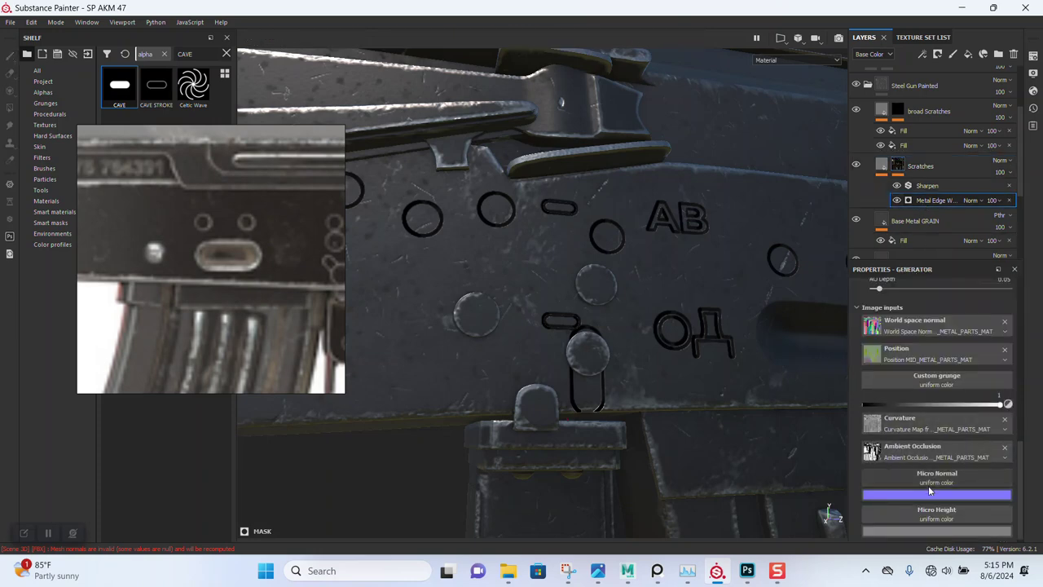
{"action": "scroll", "coordinate": [928, 485], "scroll_direction": "down", "scroll_amount": 1}
{"action": "left_click", "coordinate": [945, 472]}
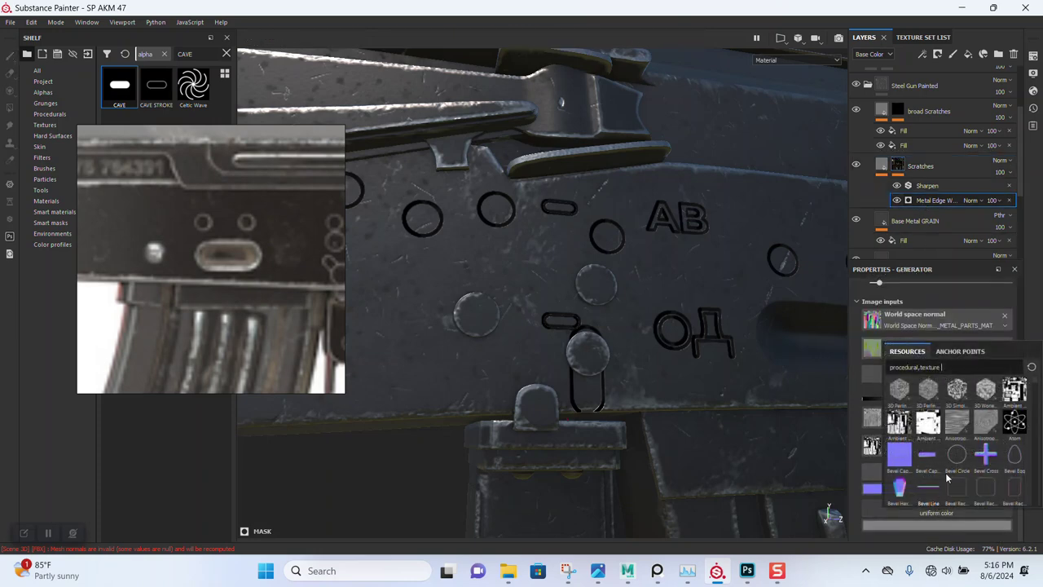
{"action": "left_click", "coordinate": [968, 352]}
{"action": "left_click", "coordinate": [928, 382]}
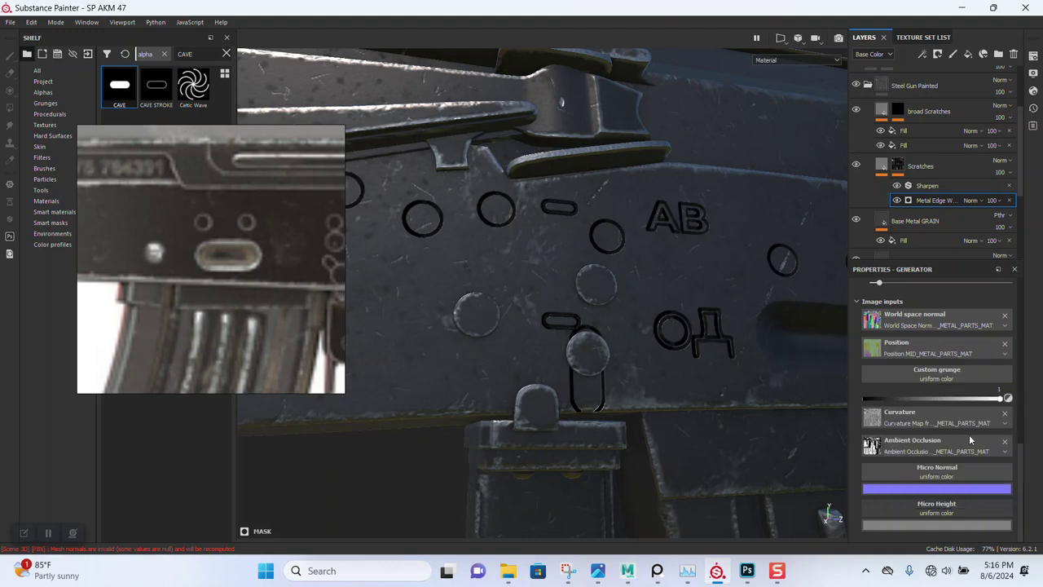
{"action": "mouse_move", "coordinate": [718, 349]}
{"action": "left_mouse_down", "text": "alt"}
{"action": "mouse_move", "coordinate": [617, 312]}
{"action": "mouse_move", "coordinate": [638, 274]}
{"action": "mouse_move", "coordinate": [669, 273]}
{"action": "left_mouse_up", "text": "alt"}
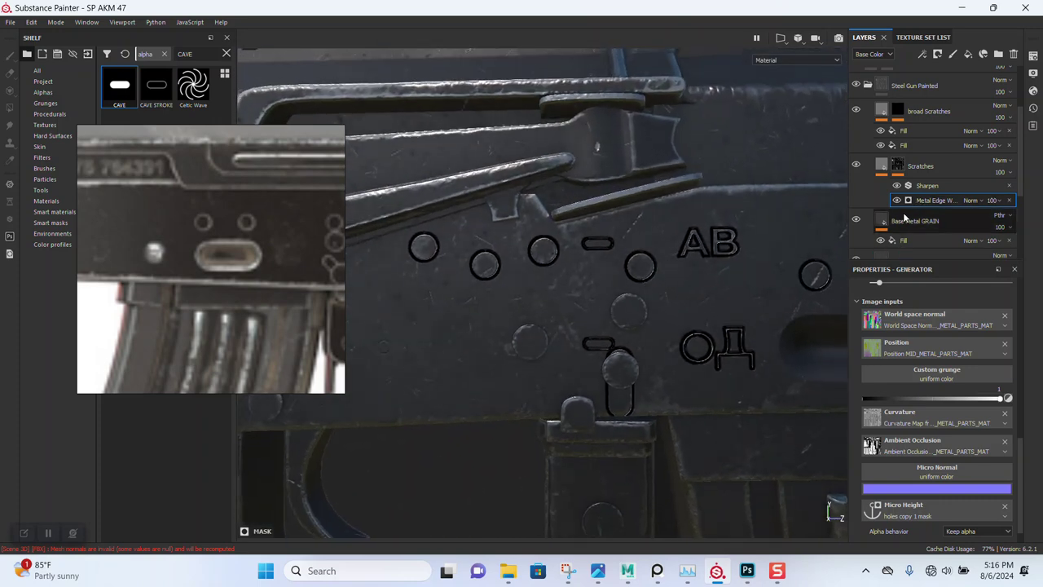
Compare the holes layer hidden and shown, then set its height to -0.384.
{"action": "scroll", "coordinate": [915, 223], "scroll_direction": "down", "scroll_amount": 3}
{"action": "scroll", "coordinate": [905, 215], "scroll_direction": "down", "scroll_amount": 1}
{"action": "scroll", "coordinate": [903, 214], "scroll_direction": "down", "scroll_amount": 1}
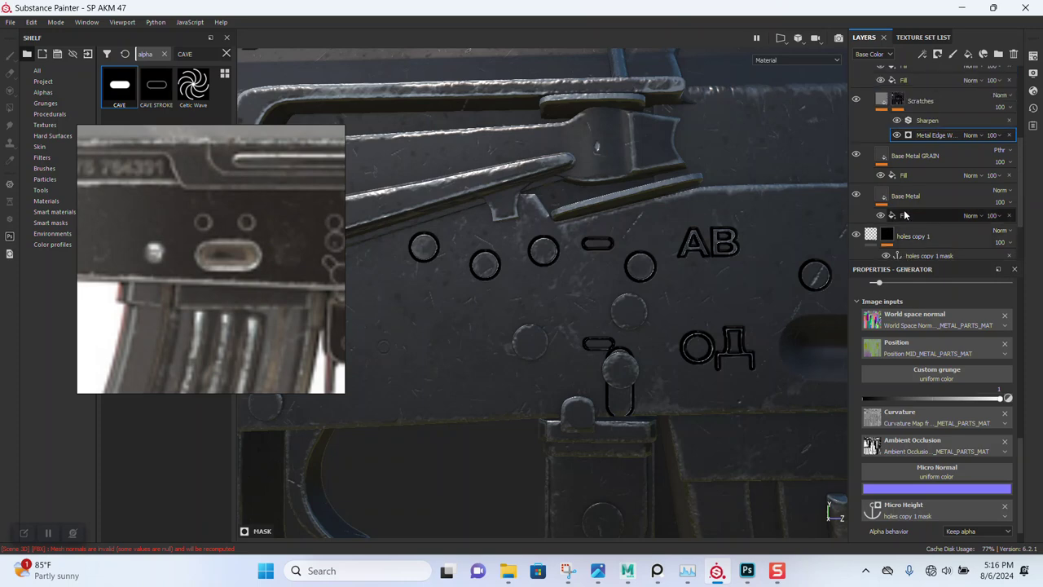
{"action": "scroll", "coordinate": [904, 212], "scroll_direction": "down", "scroll_amount": 1}
{"action": "scroll", "coordinate": [903, 212], "scroll_direction": "down", "scroll_amount": 2}
{"action": "scroll", "coordinate": [905, 199], "scroll_direction": "up", "scroll_amount": 1}
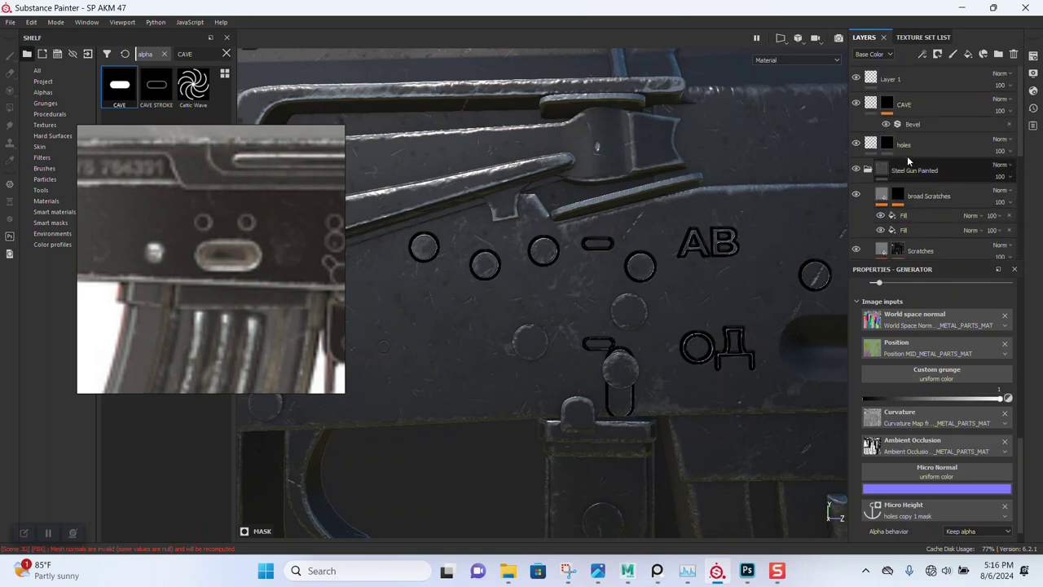
{"action": "left_click", "coordinate": [856, 143]}
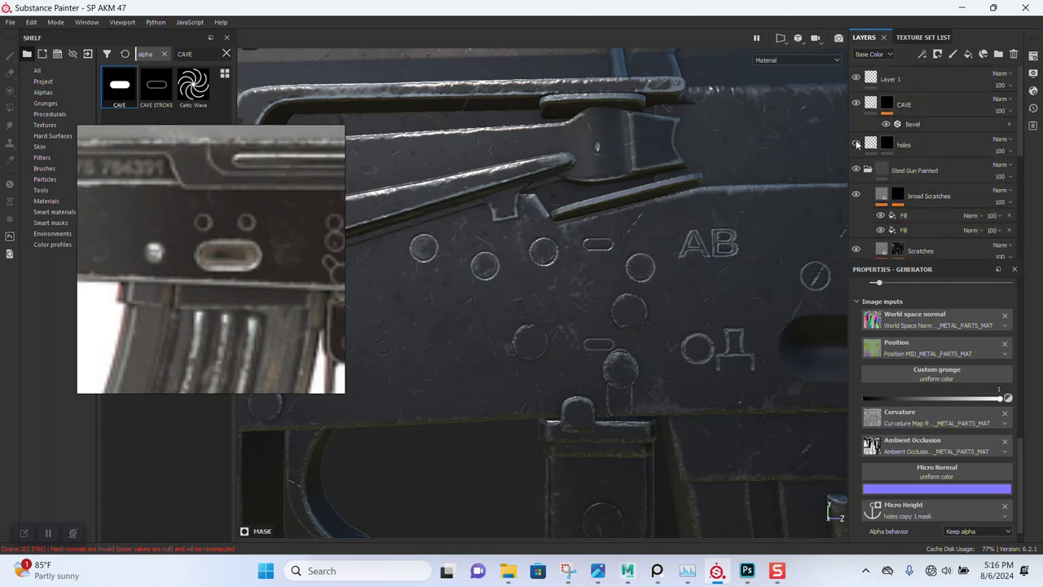
{"action": "left_click", "coordinate": [857, 143]}
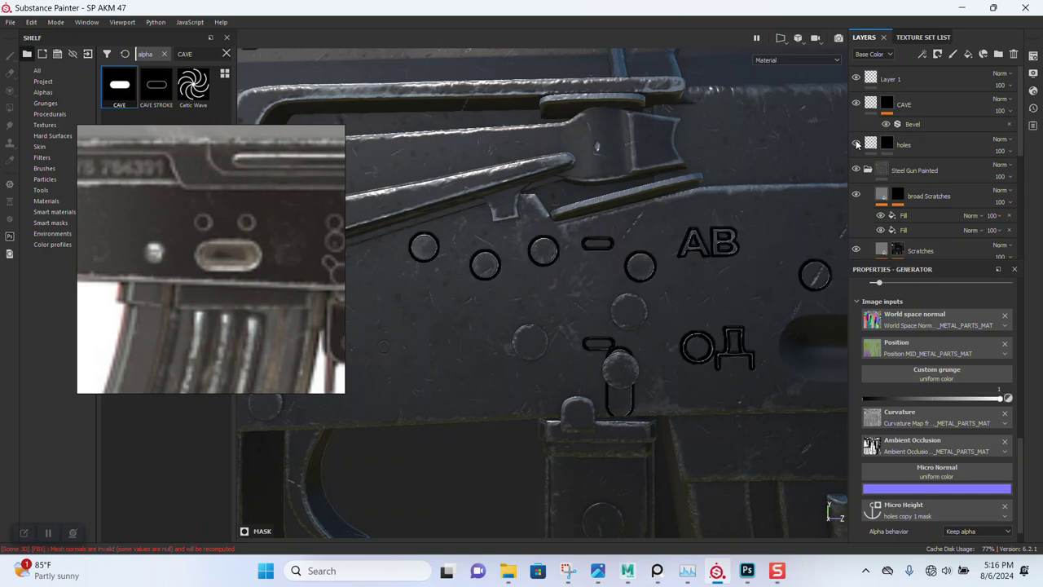
{"action": "left_click", "coordinate": [871, 145]}
{"action": "left_click_drag", "start_coordinate": [921, 403], "coordinate": [901, 403]}
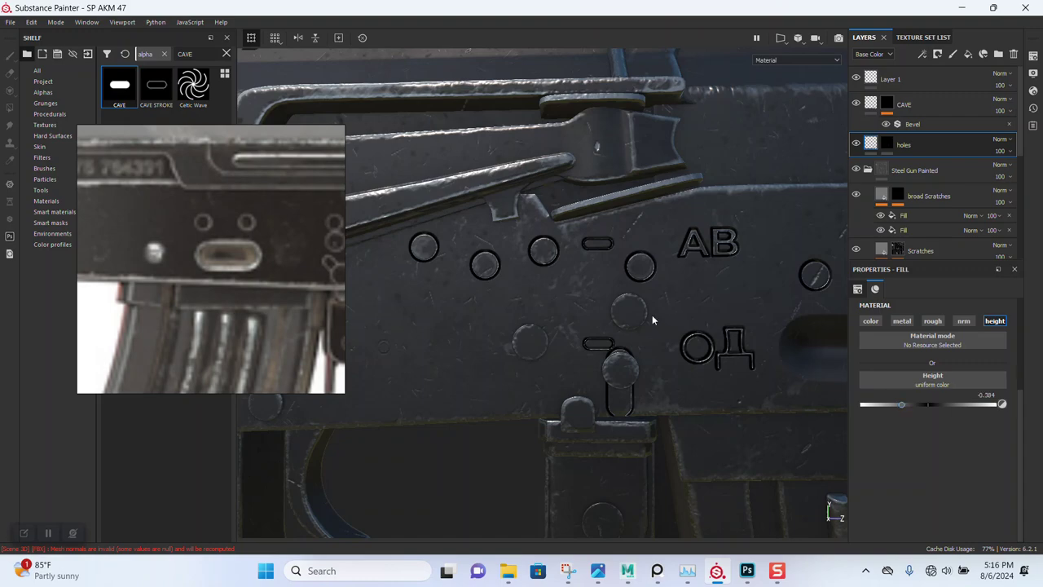
Set the holes fill Height to -1 to deepen the AB and ОД engravings.
{"action": "mouse_move", "coordinate": [612, 293]}
{"action": "left_mouse_down", "text": "alt"}
{"action": "mouse_move", "coordinate": [562, 319]}
{"action": "mouse_move", "coordinate": [644, 354]}
{"action": "mouse_move", "coordinate": [628, 302]}
{"action": "left_mouse_up", "text": "alt"}
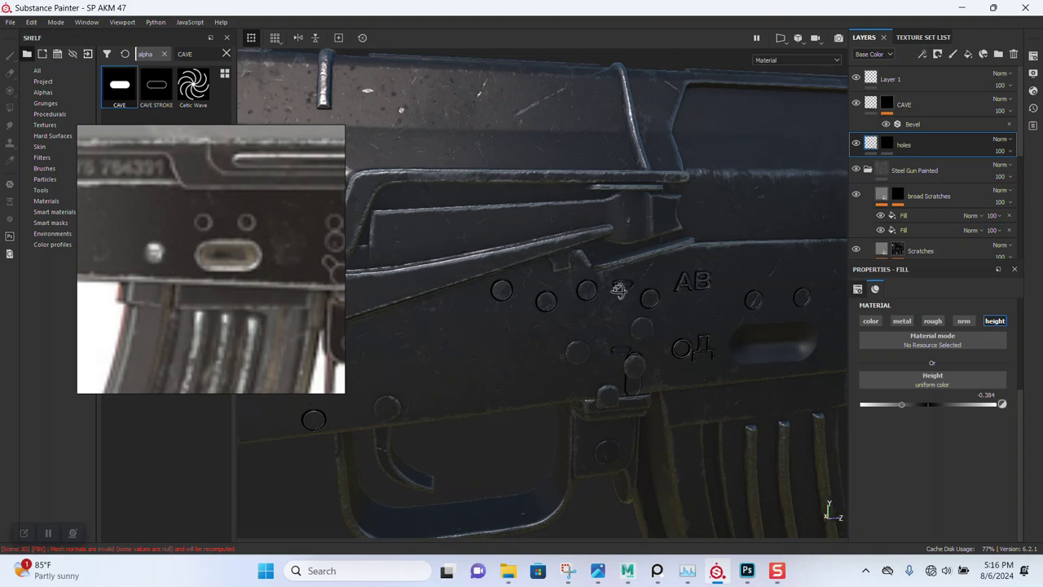
{"action": "middle_click_drag", "start_coordinate": [627, 302], "coordinate": [607, 268], "text": "alt"}
{"action": "left_click_drag", "start_coordinate": [607, 267], "coordinate": [740, 334], "text": "alt"}
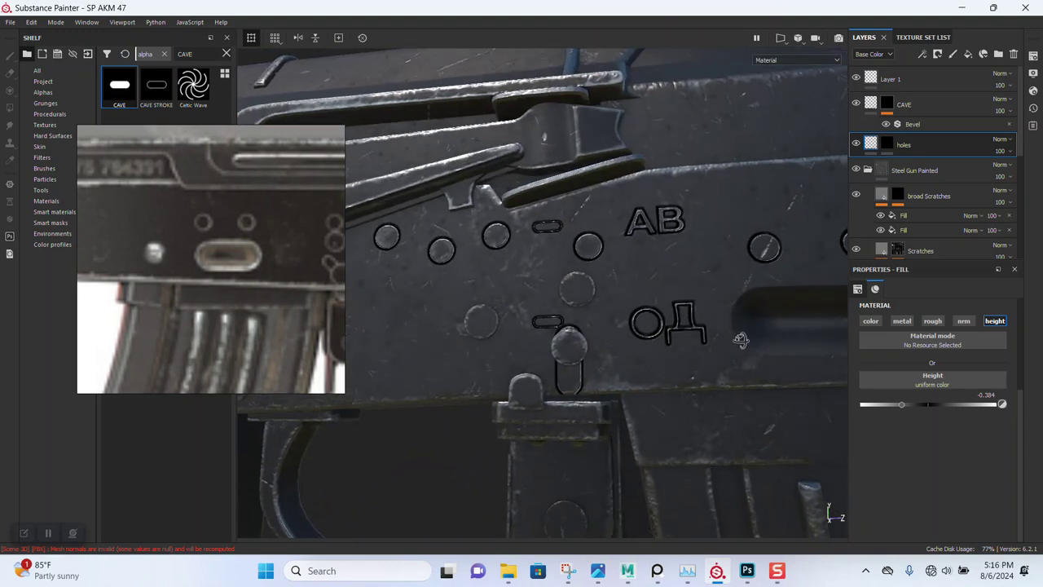
{"action": "mouse_move", "coordinate": [912, 405]}
{"action": "left_mouse_down"}
{"action": "mouse_move", "coordinate": [933, 405]}
{"action": "mouse_move", "coordinate": [871, 405]}
{"action": "left_mouse_up"}
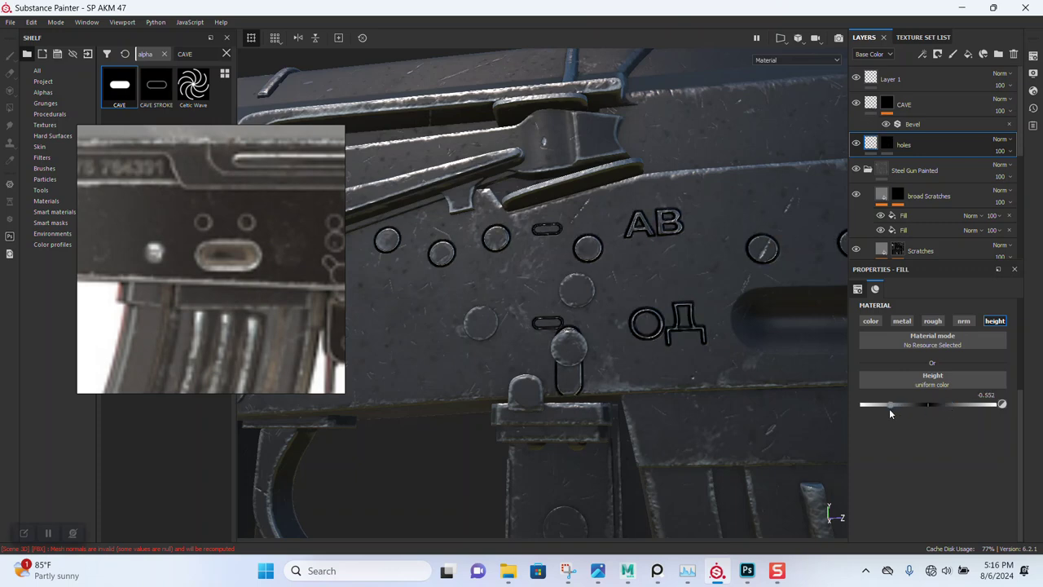
{"action": "mouse_move", "coordinate": [869, 408]}
{"action": "left_mouse_down"}
{"action": "mouse_move", "coordinate": [900, 408]}
{"action": "mouse_move", "coordinate": [851, 406]}
{"action": "left_mouse_up"}
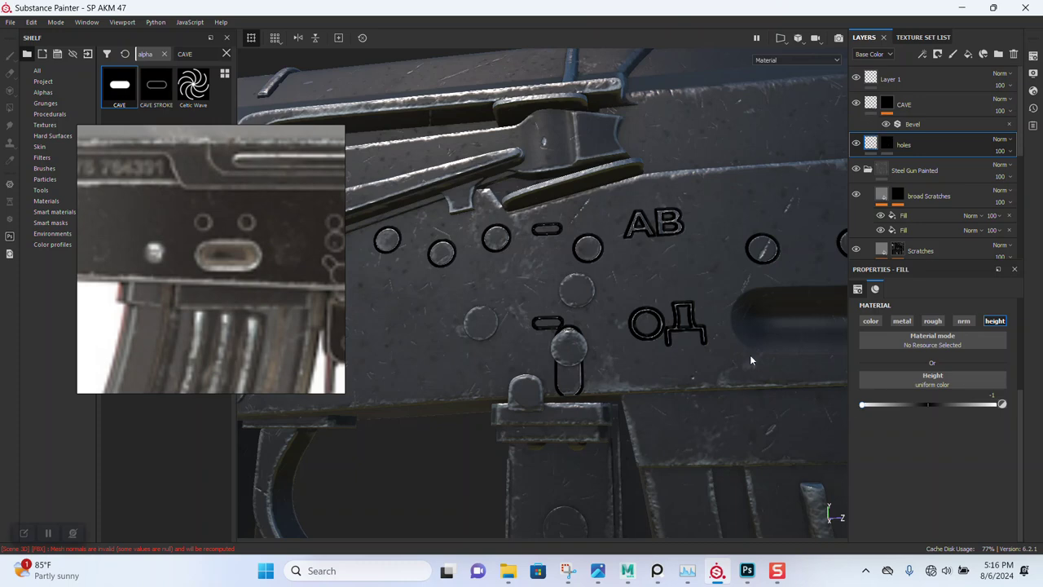
Add a roughness channel to the holes fill with Roughness 0.492.
{"action": "scroll", "coordinate": [750, 354], "scroll_direction": "down", "scroll_amount": 3}
{"action": "scroll", "coordinate": [617, 253], "scroll_direction": "down", "scroll_amount": 3}
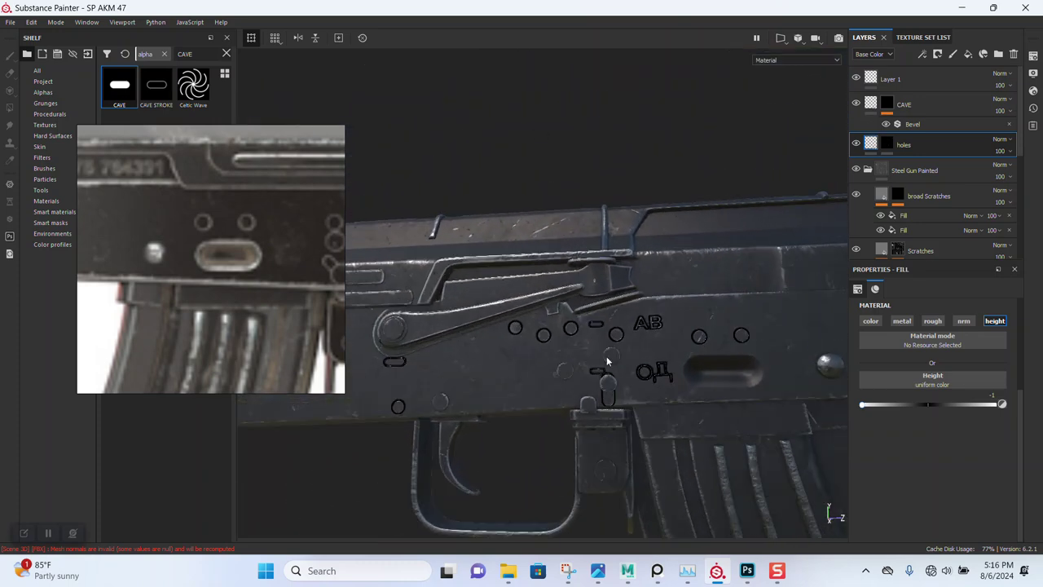
{"action": "left_click", "coordinate": [929, 322]}
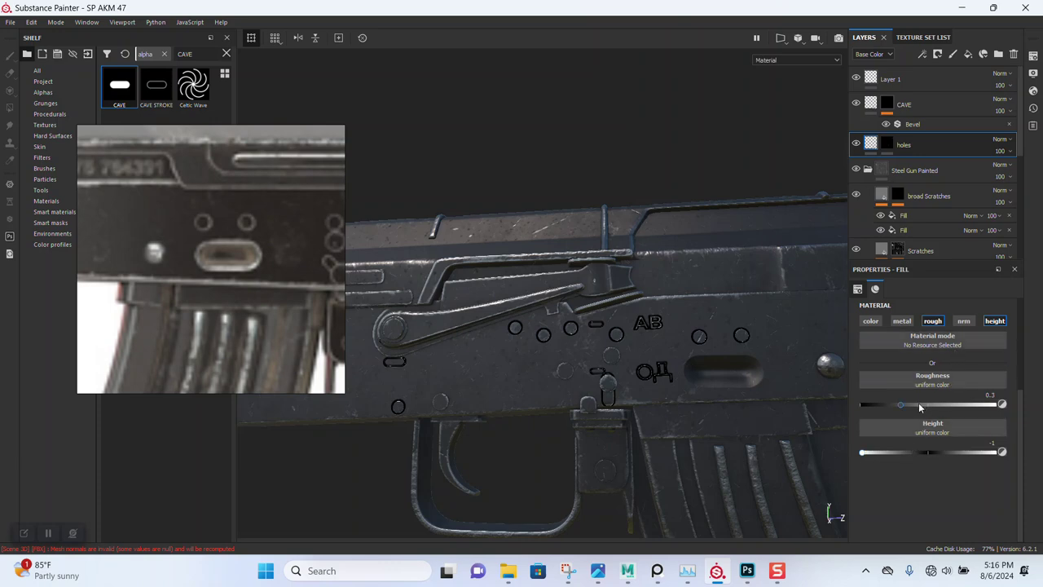
{"action": "left_click_drag", "start_coordinate": [948, 406], "coordinate": [986, 406]}
{"action": "scroll", "coordinate": [612, 381], "scroll_direction": "up", "scroll_amount": 2}
{"action": "mouse_move", "coordinate": [619, 383]}
{"action": "left_mouse_down", "text": "alt"}
{"action": "mouse_move", "coordinate": [560, 339]}
{"action": "mouse_move", "coordinate": [773, 348]}
{"action": "left_mouse_up", "text": "alt"}
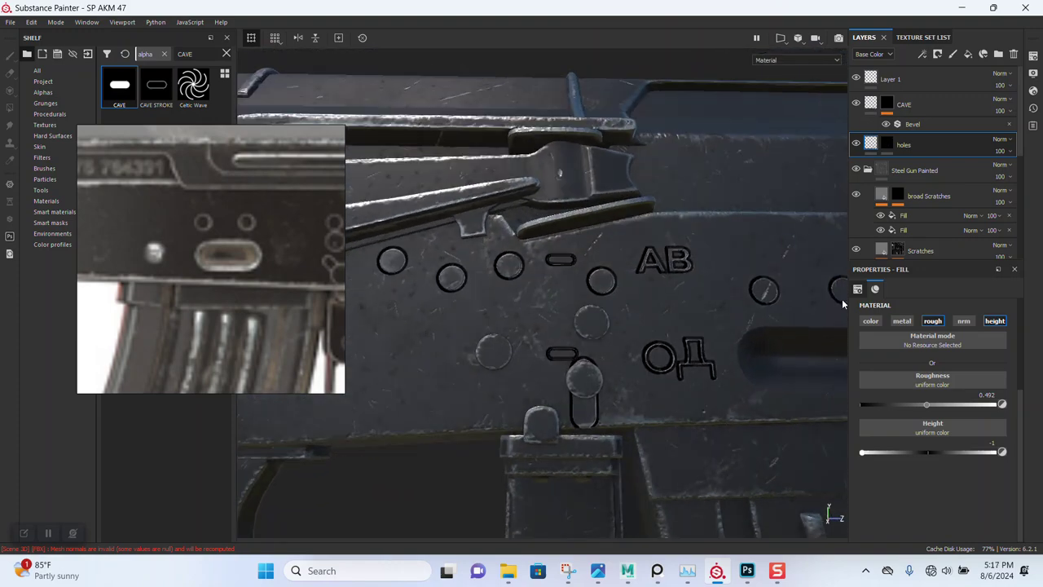
{"action": "left_click_drag", "start_coordinate": [759, 353], "coordinate": [677, 317], "text": "alt"}
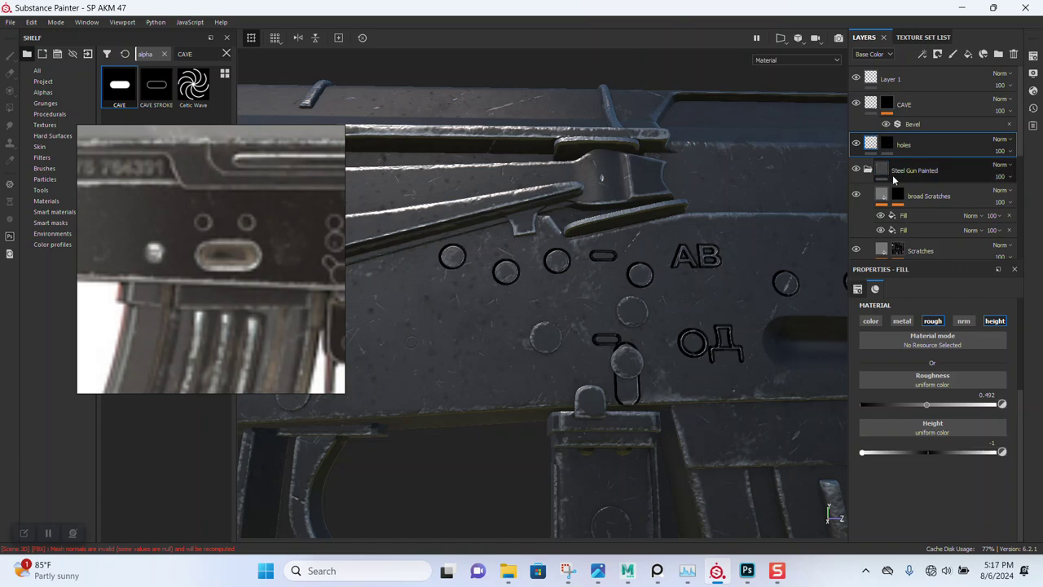
{"action": "scroll", "coordinate": [902, 218], "scroll_direction": "down", "scroll_amount": 2}
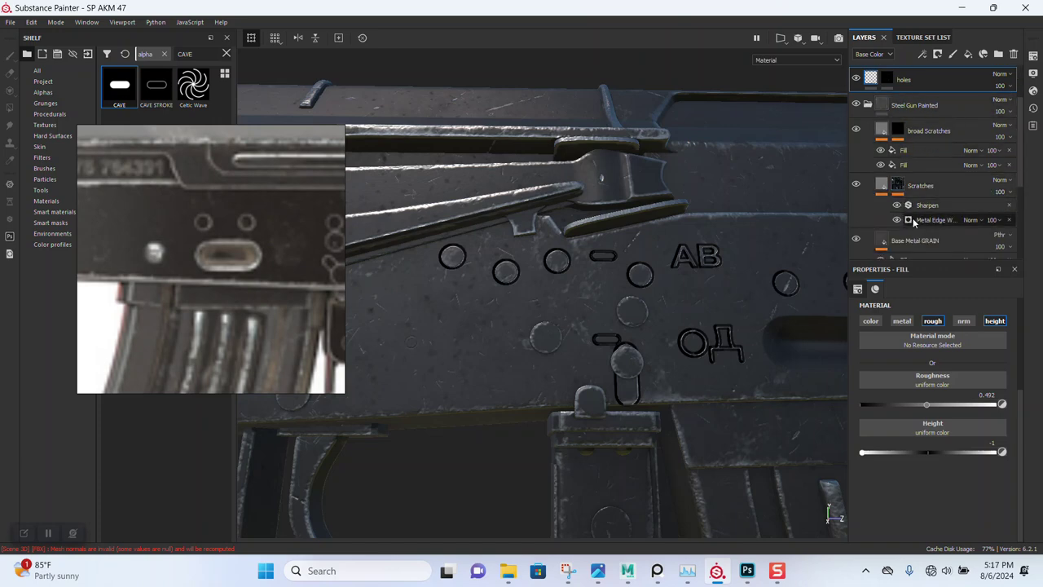
Raise the Metal Edge Wear curvature intensity and experiment with the AO radius.
{"action": "left_click", "coordinate": [913, 218]}
{"action": "scroll", "coordinate": [908, 410], "scroll_direction": "up", "scroll_amount": 2}
{"action": "scroll", "coordinate": [908, 410], "scroll_direction": "up", "scroll_amount": 2}
{"action": "scroll", "coordinate": [906, 408], "scroll_direction": "up", "scroll_amount": 2}
{"action": "scroll", "coordinate": [887, 447], "scroll_direction": "up", "scroll_amount": 2}
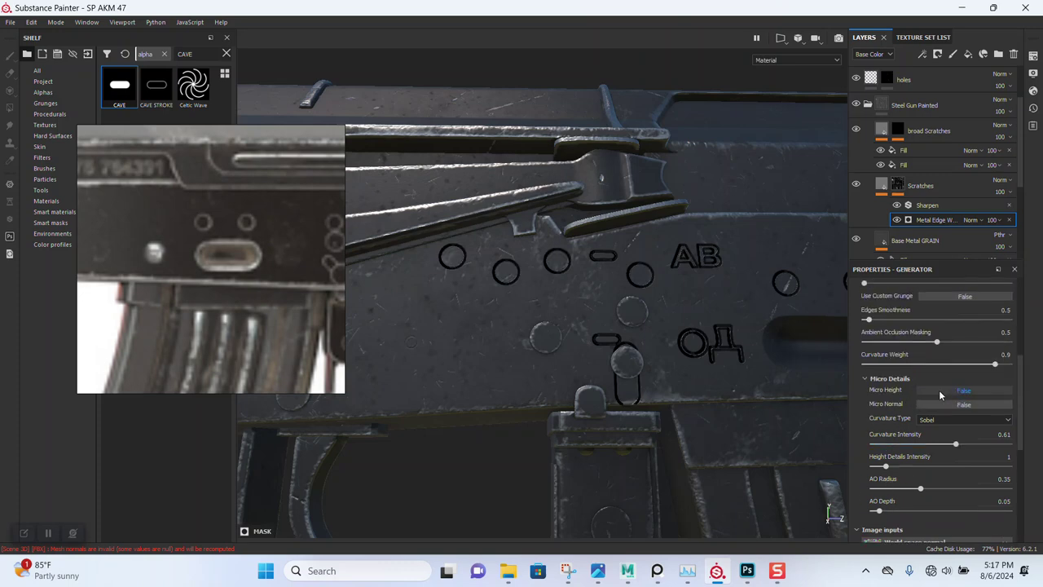
{"action": "left_click_drag", "start_coordinate": [959, 443], "coordinate": [984, 444]}
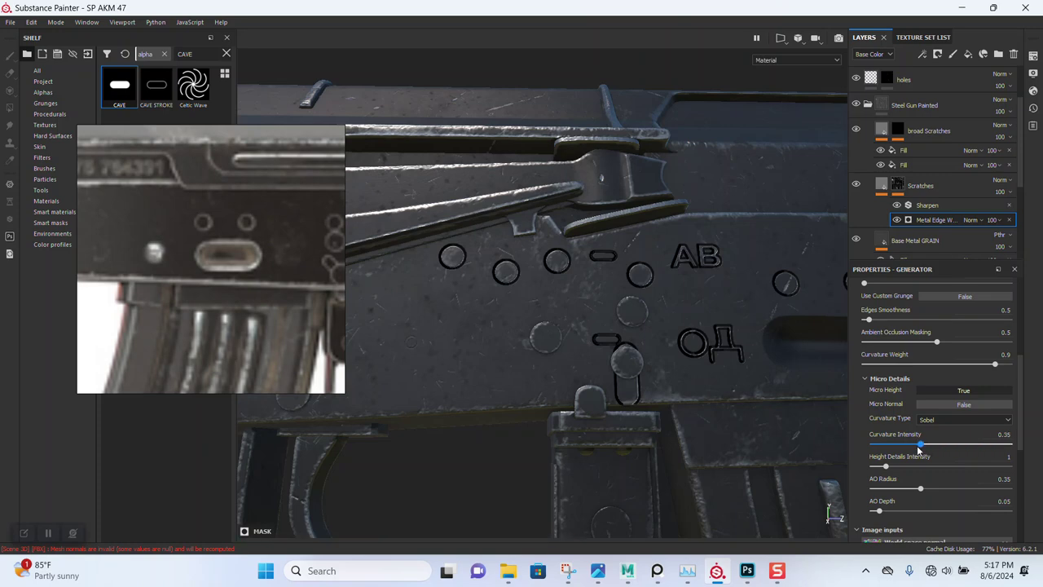
{"action": "left_click_drag", "start_coordinate": [917, 447], "coordinate": [994, 450]}
{"action": "left_click_drag", "start_coordinate": [926, 489], "coordinate": [982, 489]}
{"action": "left_click_drag", "start_coordinate": [964, 489], "coordinate": [885, 489]}
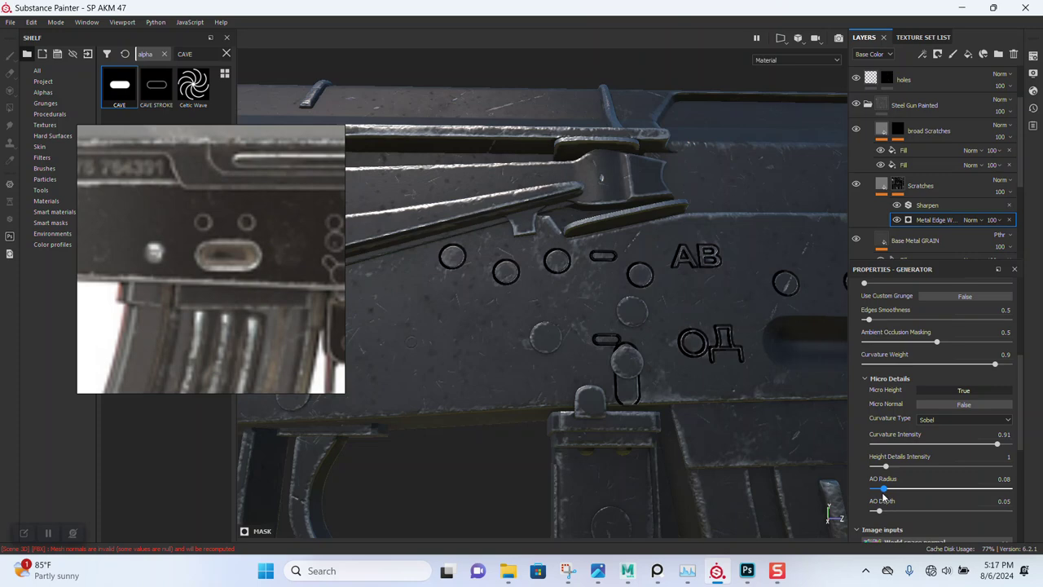
{"action": "mouse_move", "coordinate": [873, 488]}
{"action": "left_mouse_down"}
{"action": "mouse_move", "coordinate": [898, 505]}
{"action": "mouse_move", "coordinate": [948, 508]}
{"action": "left_mouse_up"}
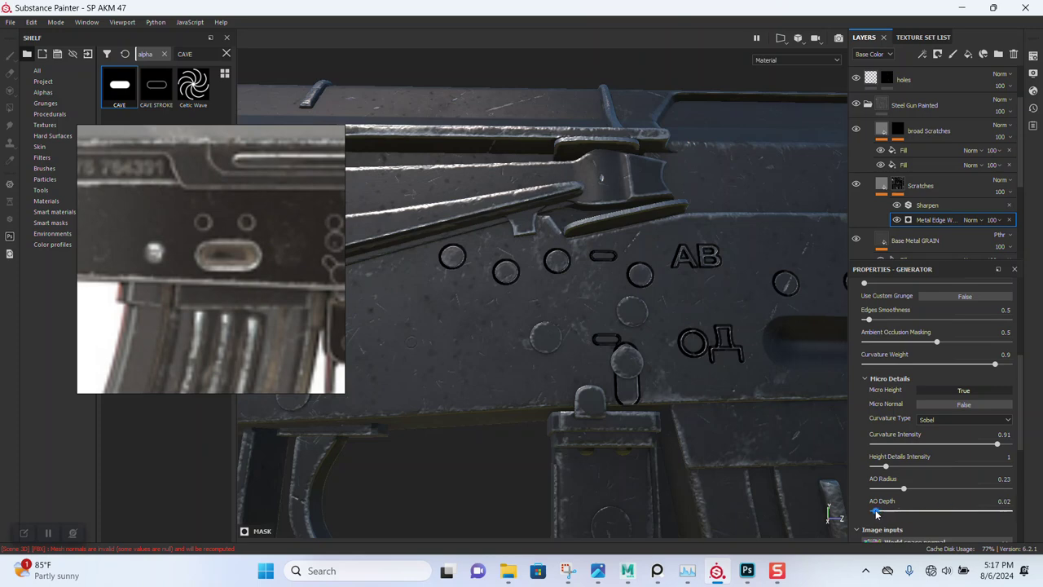
Try Standard and Smooth curvature, then settle on Sobel with curvature intensity 1.
{"action": "left_click", "coordinate": [938, 418]}
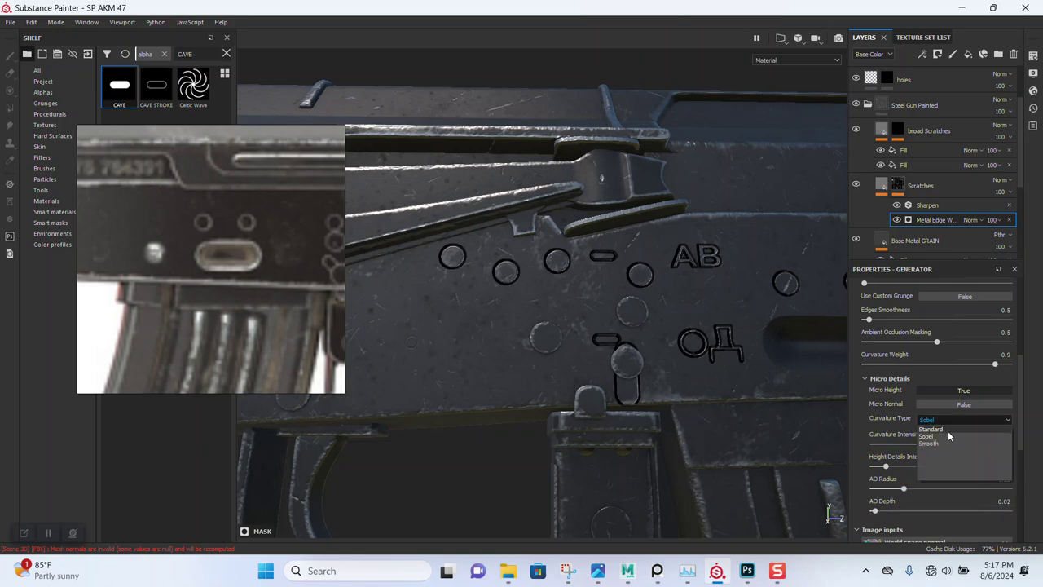
{"action": "left_click", "coordinate": [947, 429]}
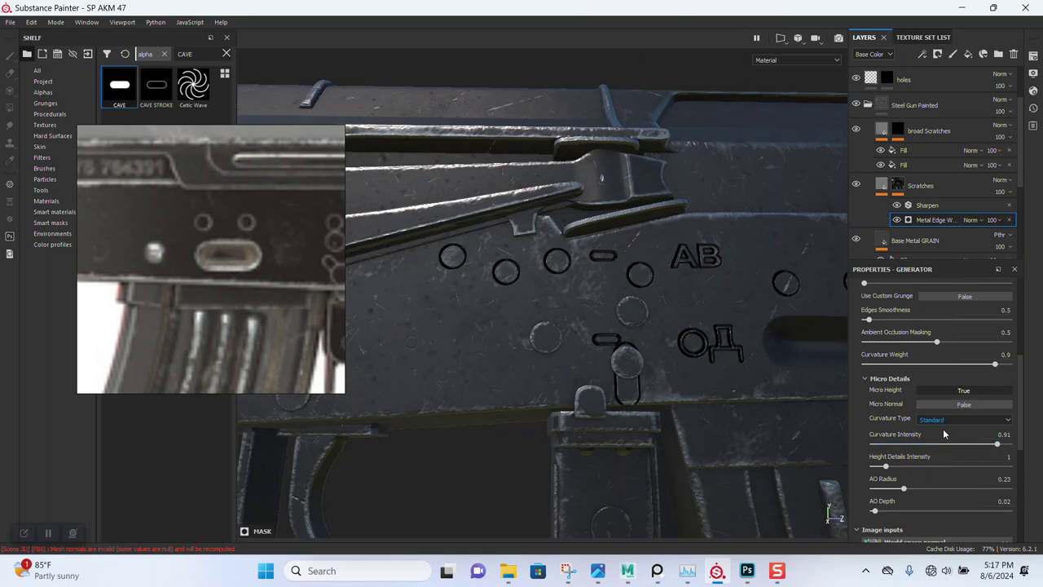
{"action": "left_click", "coordinate": [944, 419]}
{"action": "left_click", "coordinate": [938, 445]}
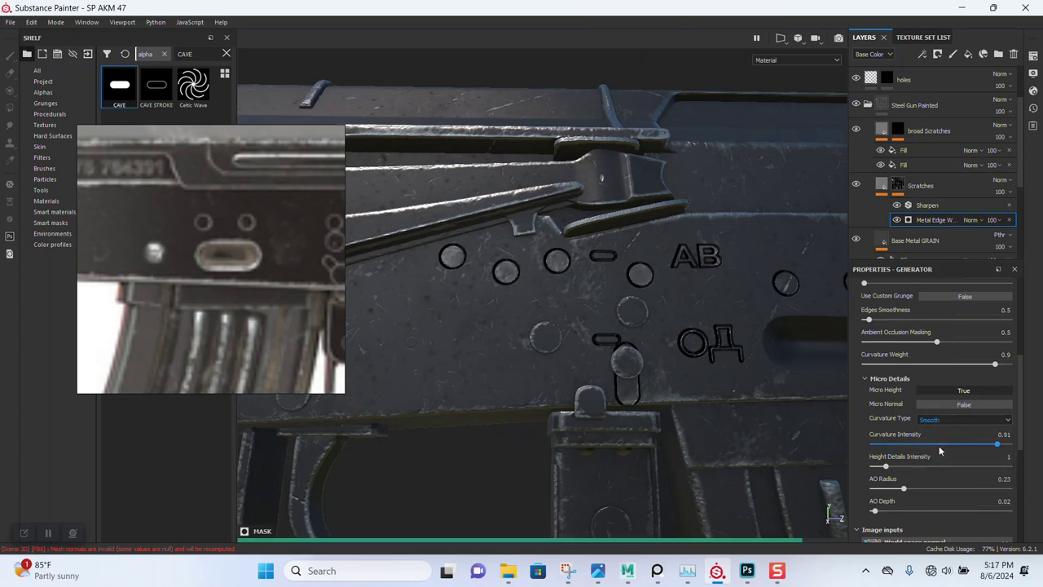
{"action": "mouse_move", "coordinate": [800, 412]}
{"action": "left_mouse_down", "text": "alt"}
{"action": "mouse_move", "coordinate": [682, 375]}
{"action": "mouse_move", "coordinate": [832, 260]}
{"action": "left_mouse_up", "text": "alt"}
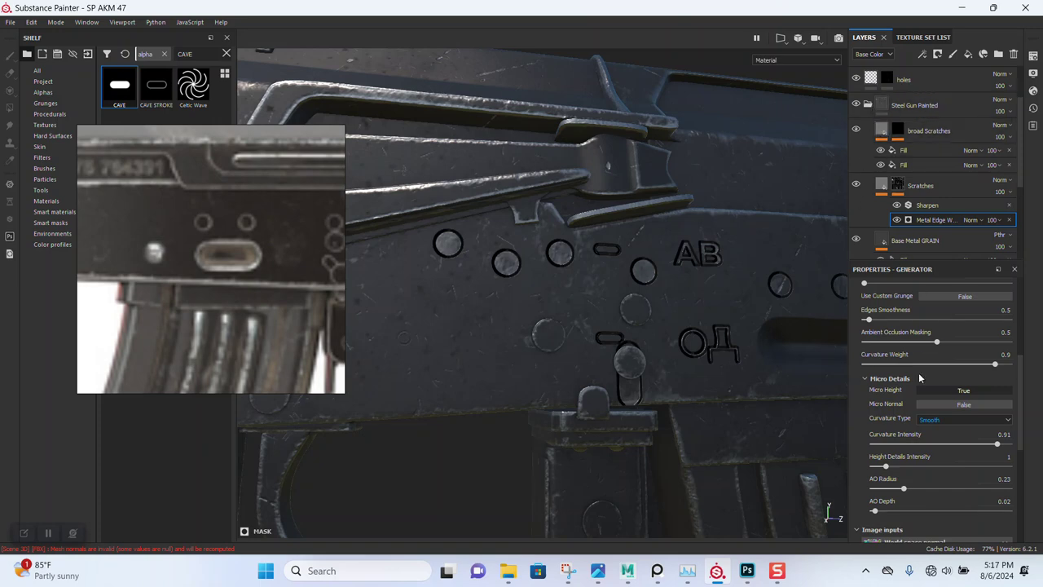
{"action": "left_click_drag", "start_coordinate": [967, 442], "coordinate": [938, 449]}
{"action": "left_click", "coordinate": [942, 421]}
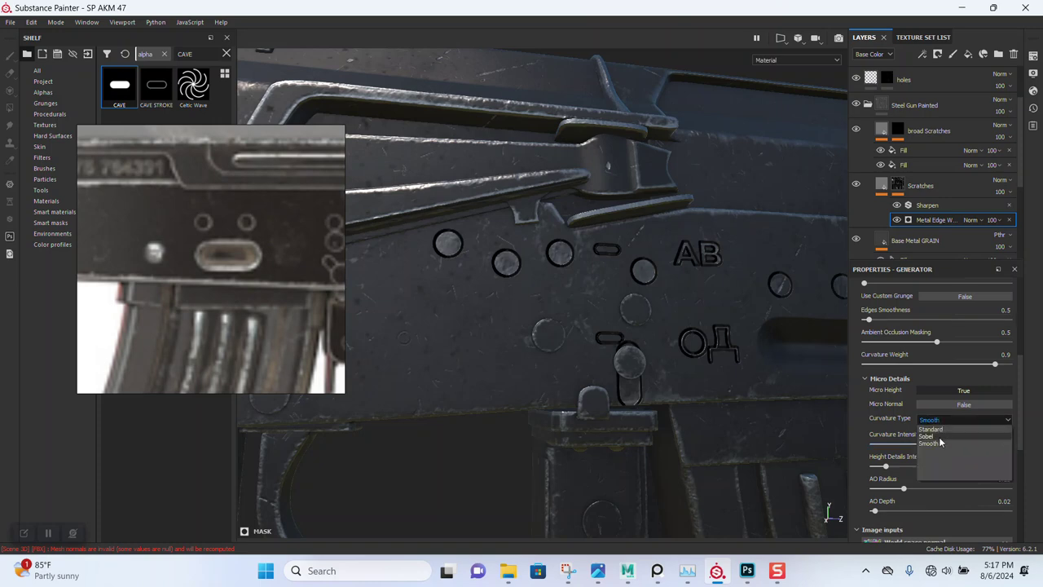
{"action": "left_click", "coordinate": [938, 437]}
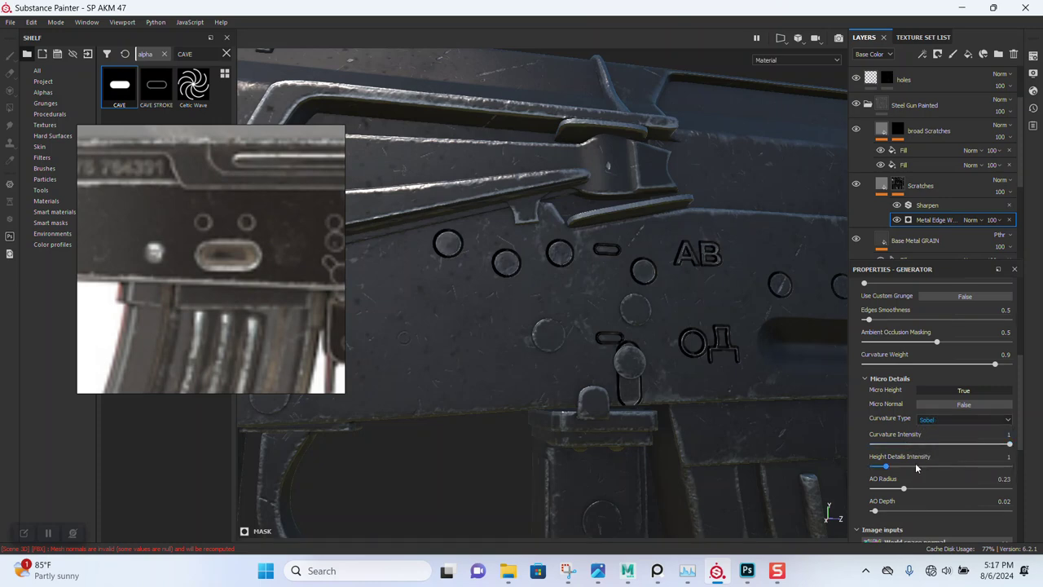
Set Height Details Intensity to 5.38 and AO Radius to 0.
{"action": "mouse_move", "coordinate": [908, 467]}
{"action": "left_mouse_down"}
{"action": "mouse_move", "coordinate": [1006, 469]}
{"action": "mouse_move", "coordinate": [944, 473]}
{"action": "left_mouse_up"}
{"action": "scroll", "coordinate": [935, 471], "scroll_direction": "down", "scroll_amount": 1}
{"action": "scroll", "coordinate": [935, 471], "scroll_direction": "down", "scroll_amount": 2}
{"action": "scroll", "coordinate": [915, 440], "scroll_direction": "up", "scroll_amount": 1}
{"action": "scroll", "coordinate": [909, 448], "scroll_direction": "up", "scroll_amount": 1}
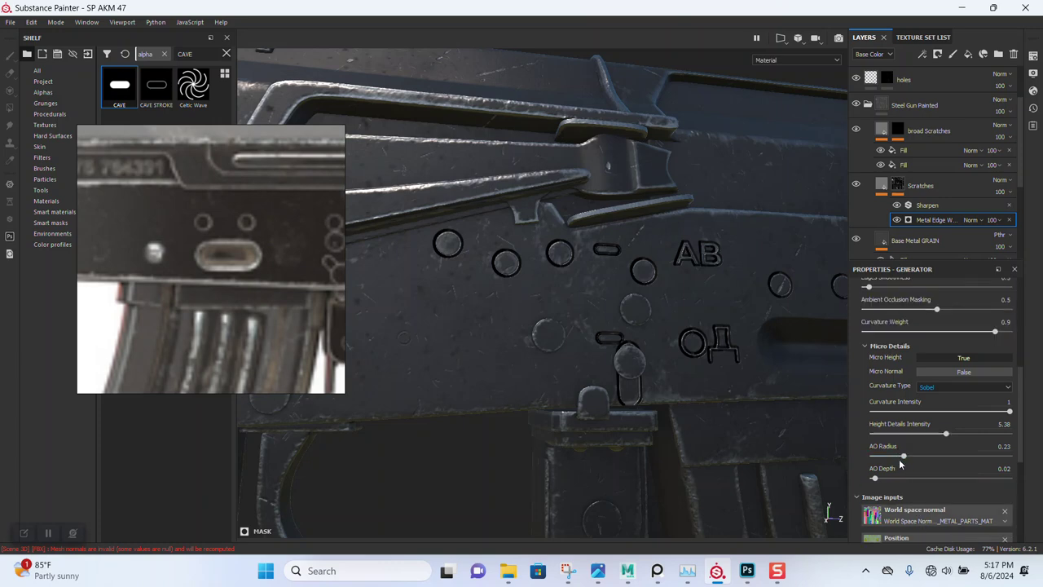
{"action": "left_click_drag", "start_coordinate": [937, 456], "coordinate": [994, 455]}
{"action": "mouse_move", "coordinate": [871, 458]}
{"action": "left_mouse_down"}
{"action": "mouse_move", "coordinate": [845, 460]}
{"action": "mouse_move", "coordinate": [643, 337]}
{"action": "left_mouse_up"}
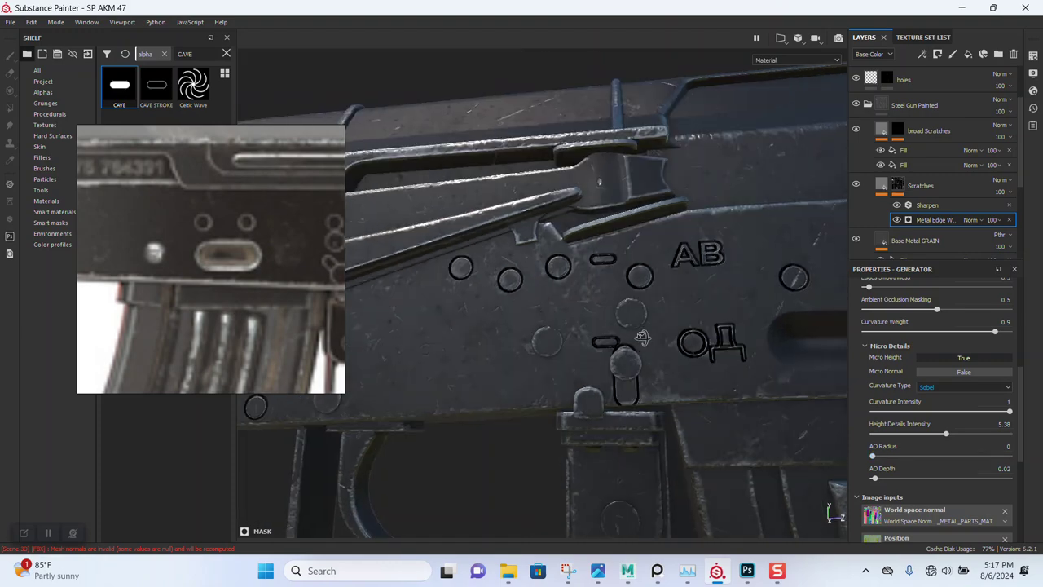
{"action": "scroll", "coordinate": [643, 338], "scroll_direction": "up", "scroll_amount": 2}
{"action": "scroll", "coordinate": [642, 337], "scroll_direction": "up", "scroll_amount": 3}
{"action": "scroll", "coordinate": [827, 287], "scroll_direction": "up", "scroll_amount": 2}
{"action": "left_click_drag", "start_coordinate": [828, 283], "coordinate": [622, 283], "text": "alt"}
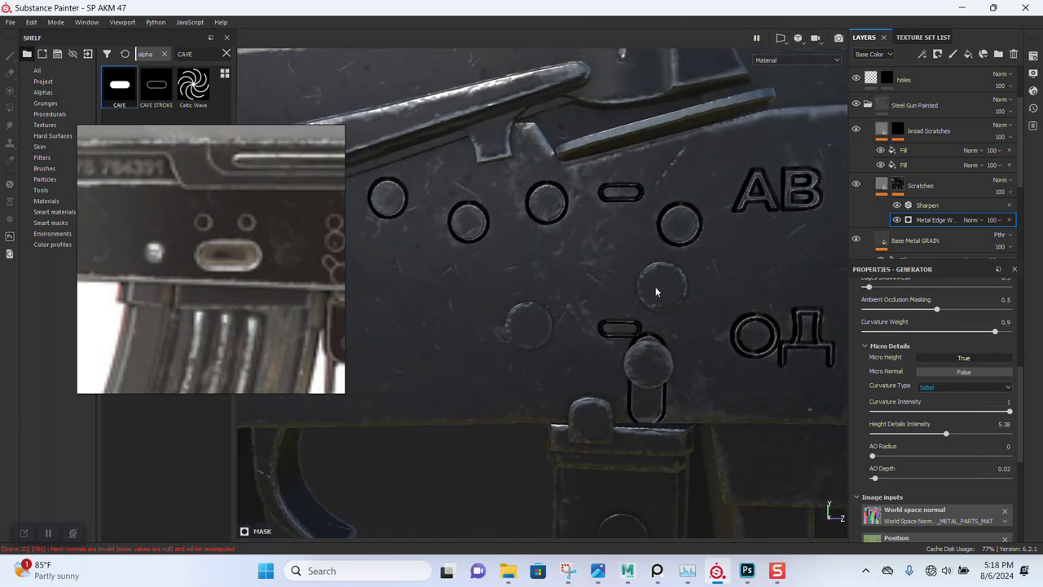
{"action": "scroll", "coordinate": [880, 155], "scroll_direction": "up", "scroll_amount": 2}
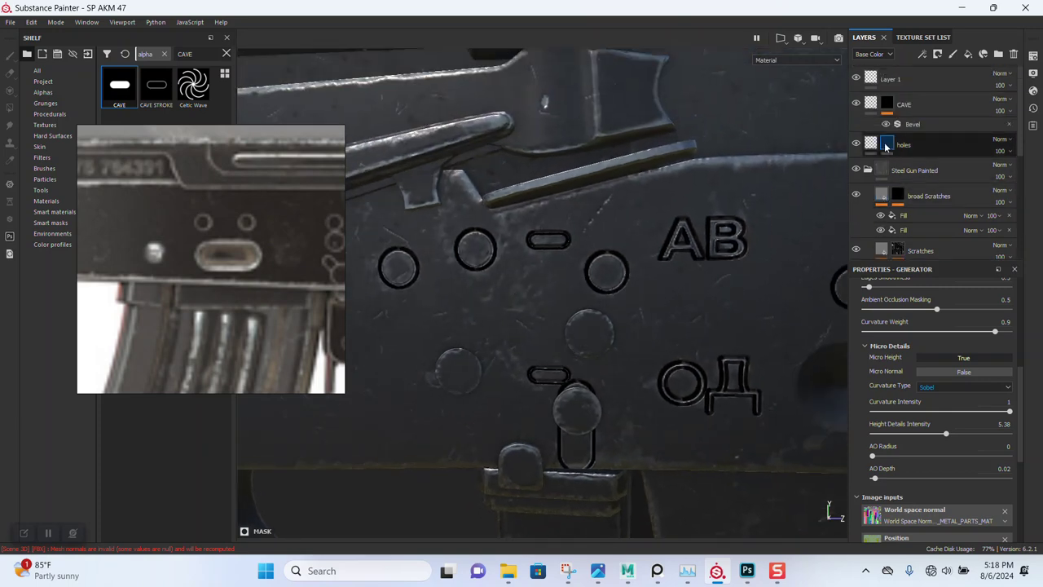
Reduce the holes fill height from -1 to -0.056 for shallow engravings.
{"action": "left_click", "coordinate": [872, 145]}
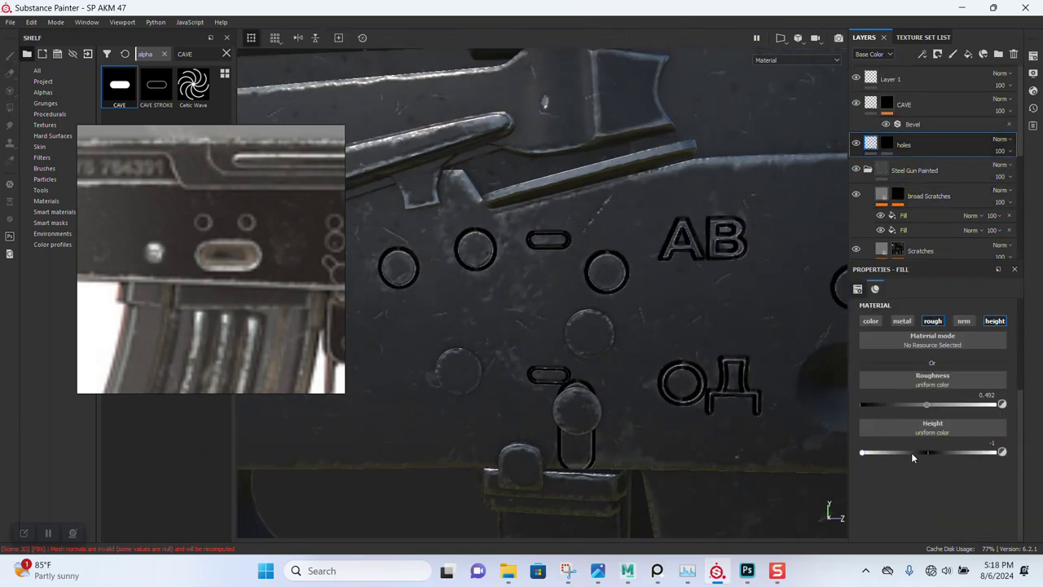
{"action": "left_click_drag", "start_coordinate": [906, 451], "coordinate": [924, 451]}
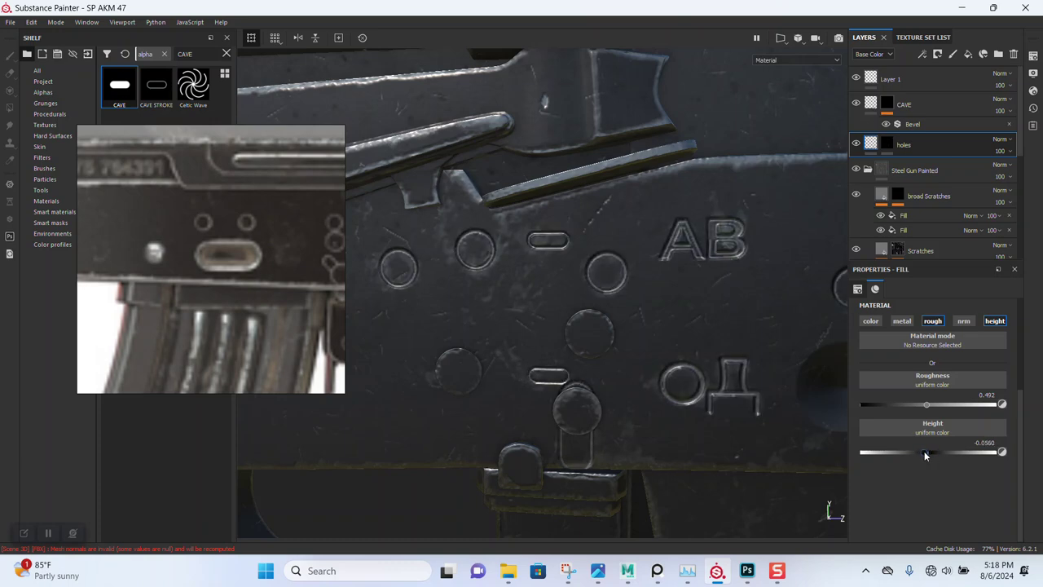
{"action": "mouse_move", "coordinate": [698, 350]}
{"action": "left_mouse_down", "text": "alt"}
{"action": "mouse_move", "coordinate": [563, 142]}
{"action": "mouse_move", "coordinate": [623, 273]}
{"action": "mouse_move", "coordinate": [624, 335]}
{"action": "mouse_move", "coordinate": [592, 297]}
{"action": "left_mouse_up", "text": "alt"}
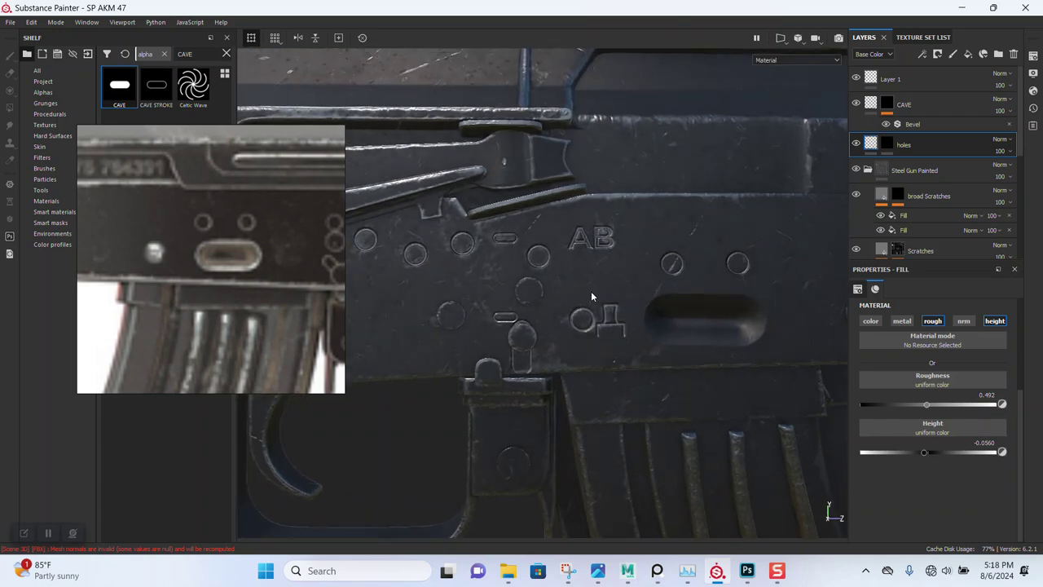
{"action": "left_click", "coordinate": [904, 105]}
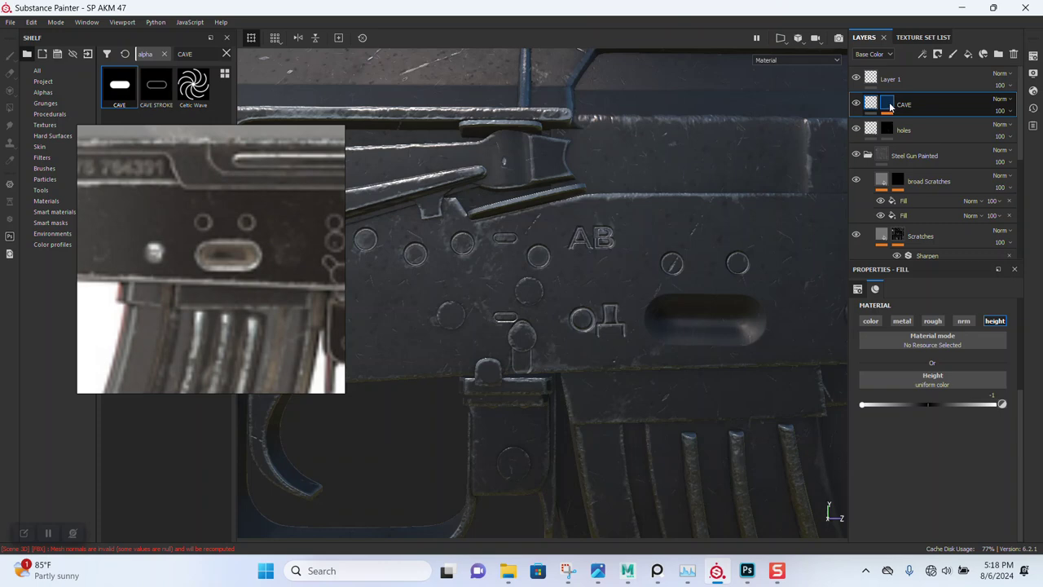
Duplicate the selected holes and CAVE layers with Ctrl+D.
{"action": "key", "text": "ctrl+d"}
{"action": "scroll", "coordinate": [906, 230], "scroll_direction": "down", "scroll_amount": 1}
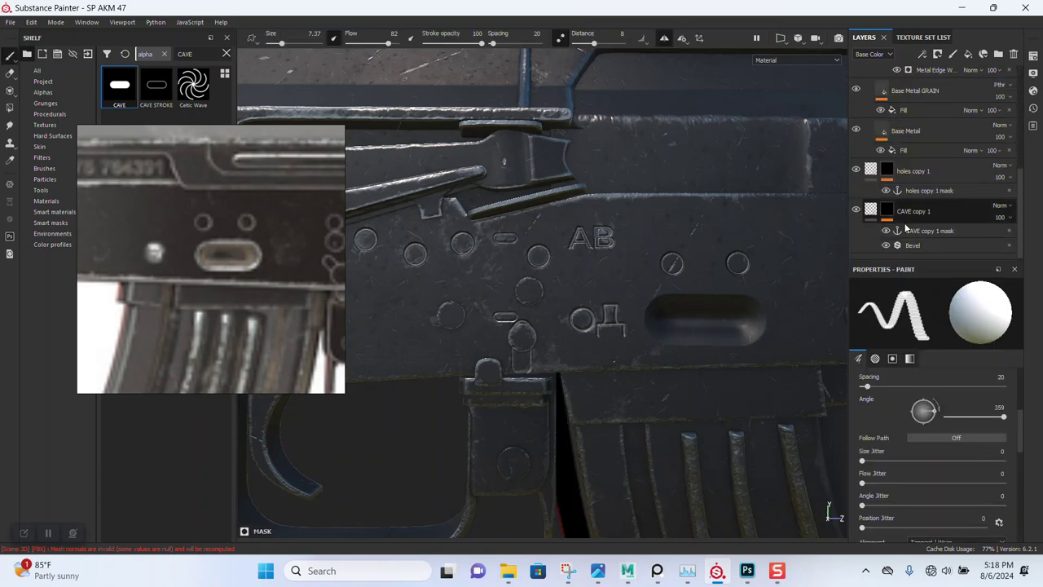
{"action": "scroll", "coordinate": [908, 220], "scroll_direction": "up", "scroll_amount": 3}
{"action": "scroll", "coordinate": [915, 202], "scroll_direction": "up", "scroll_amount": 4}
{"action": "scroll", "coordinate": [912, 197], "scroll_direction": "up", "scroll_amount": 2}
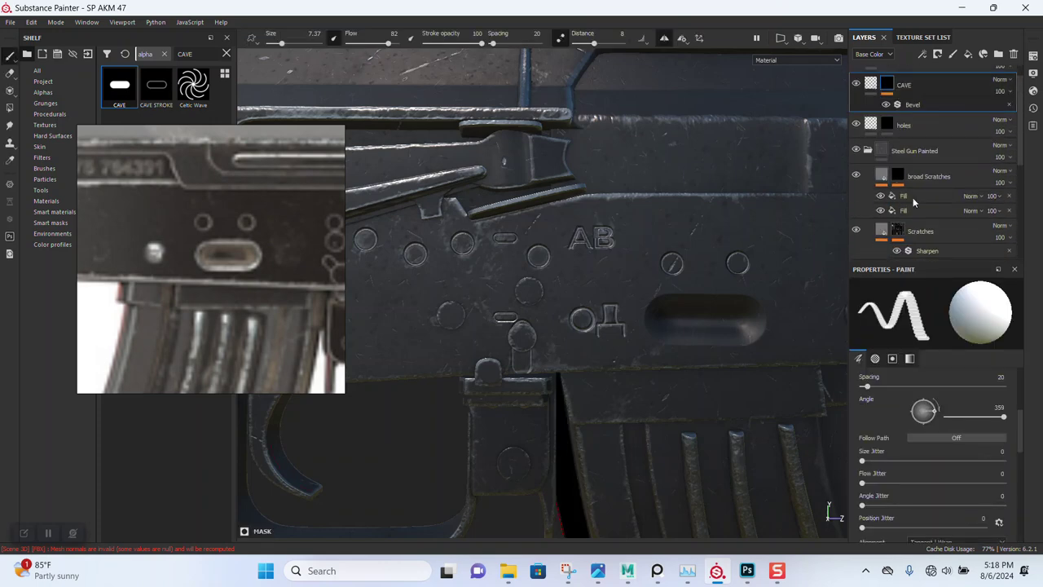
{"action": "scroll", "coordinate": [912, 197], "scroll_direction": "down", "scroll_amount": 2}
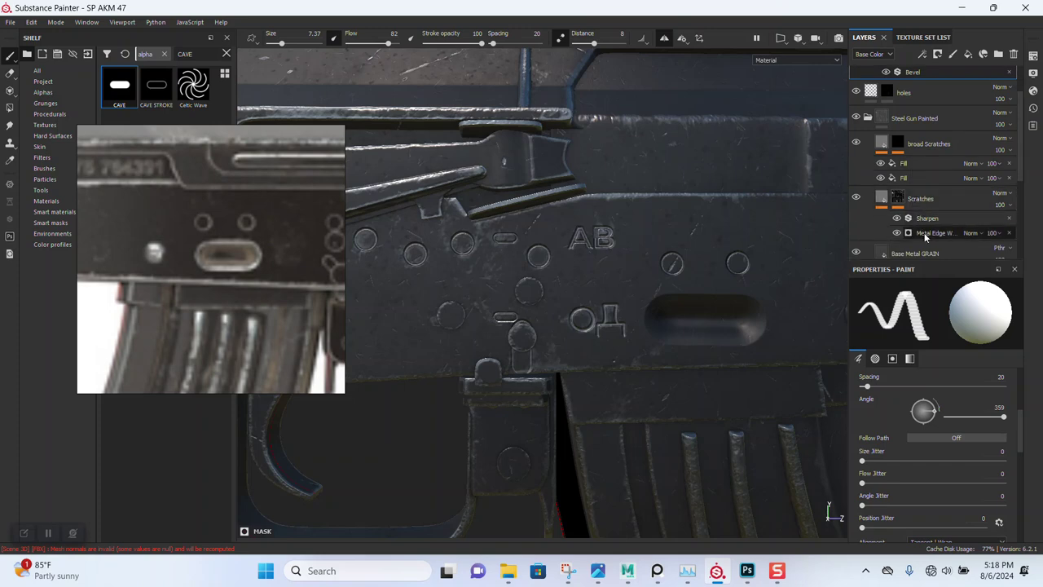
Keep the edge wear's alpha behavior and take its Micro Height from 'holes copy 1 mask'.
{"action": "left_click", "coordinate": [924, 236]}
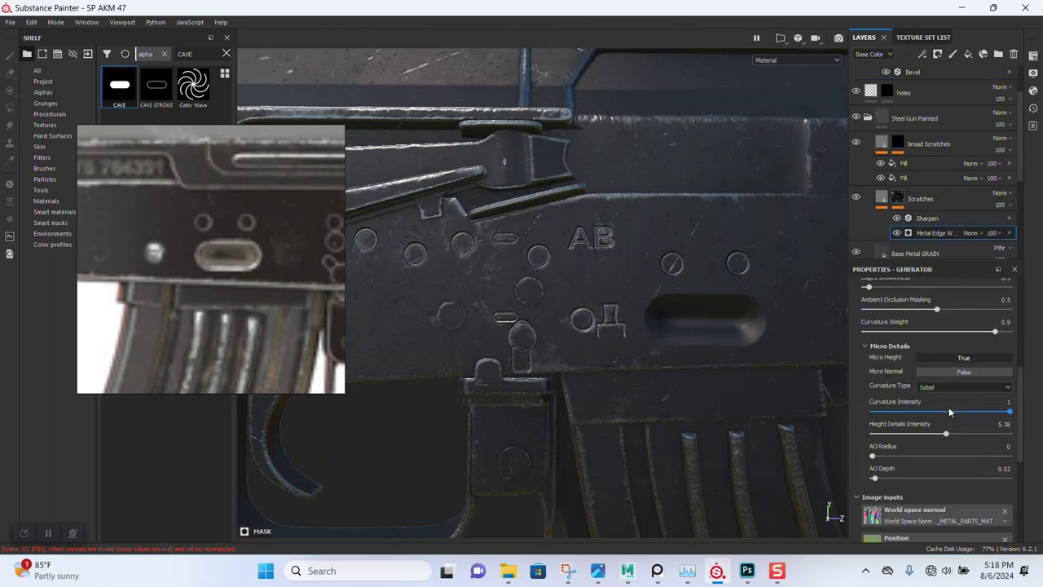
{"action": "scroll", "coordinate": [947, 489], "scroll_direction": "down", "scroll_amount": 1}
{"action": "scroll", "coordinate": [947, 490], "scroll_direction": "down", "scroll_amount": 2}
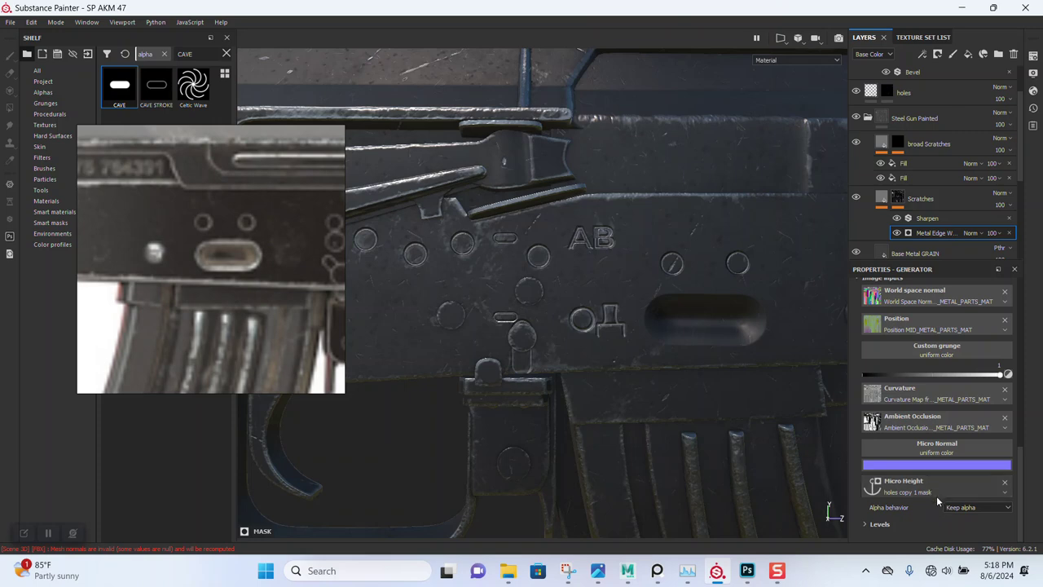
{"action": "left_click", "coordinate": [871, 526]}
{"action": "scroll", "coordinate": [881, 513], "scroll_direction": "down", "scroll_amount": 2}
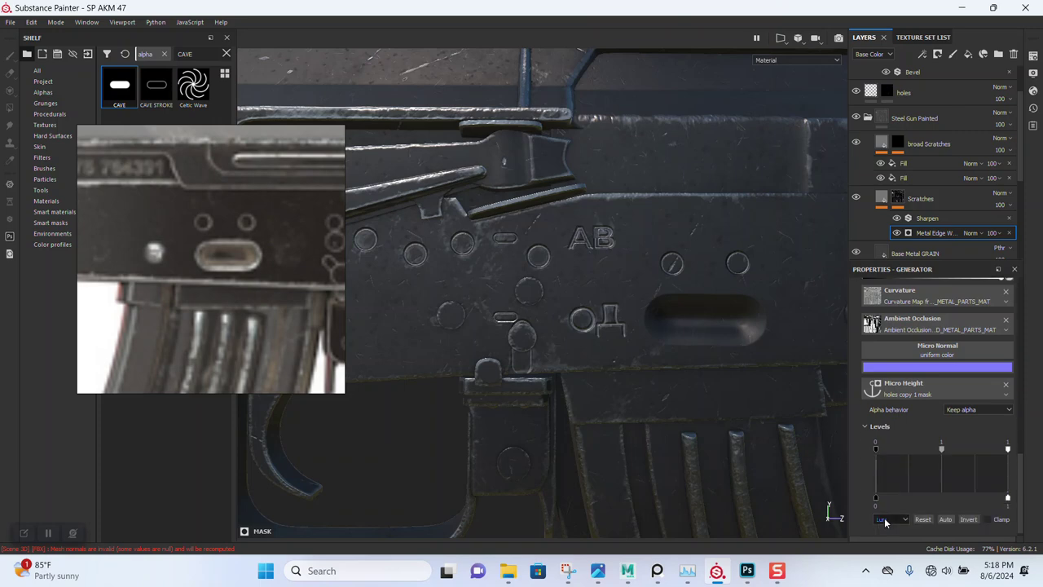
{"action": "left_click", "coordinate": [968, 410]}
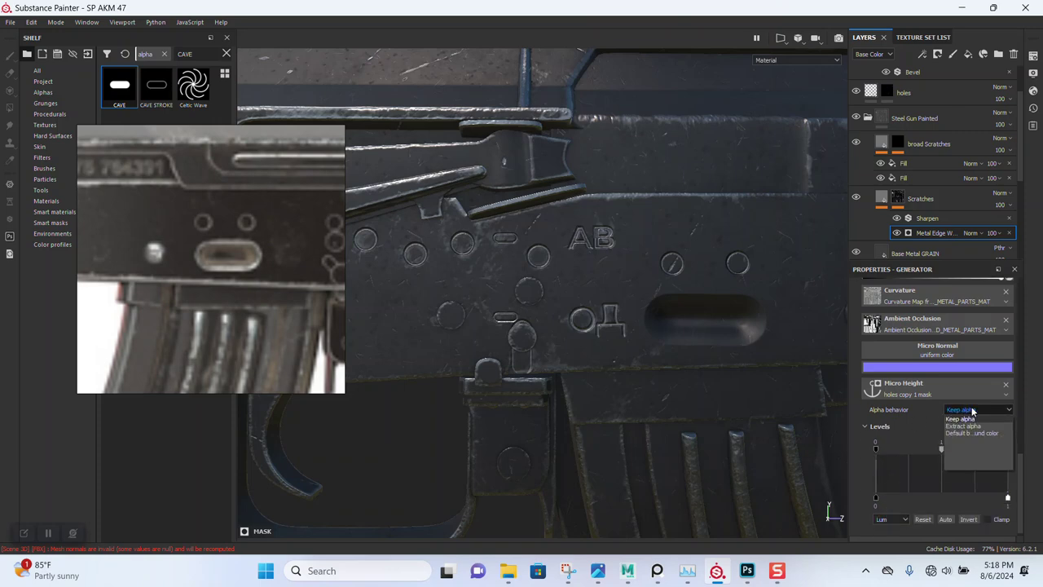
{"action": "left_click", "coordinate": [1010, 417]}
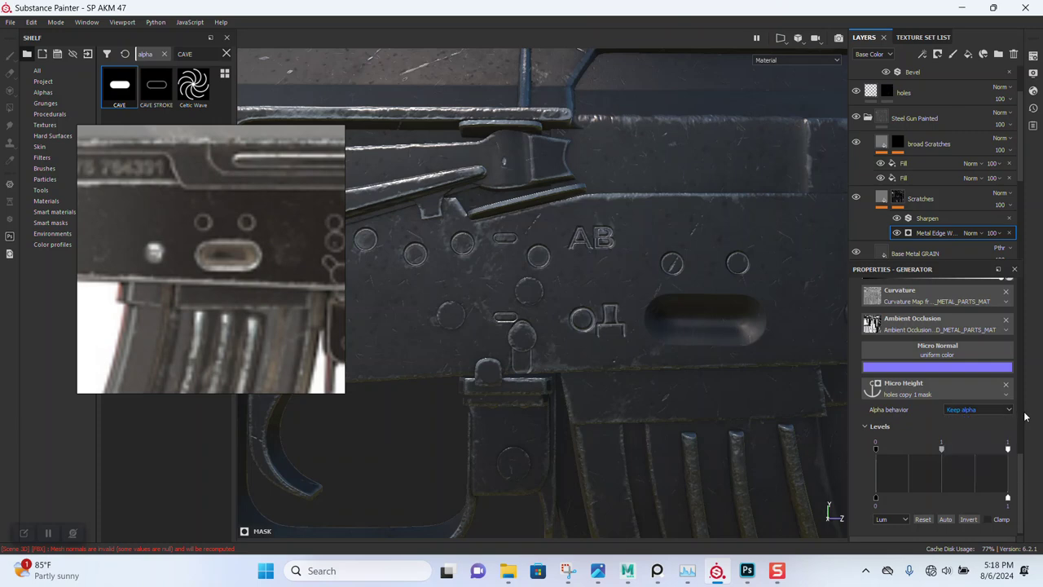
{"action": "left_click", "coordinate": [953, 394]}
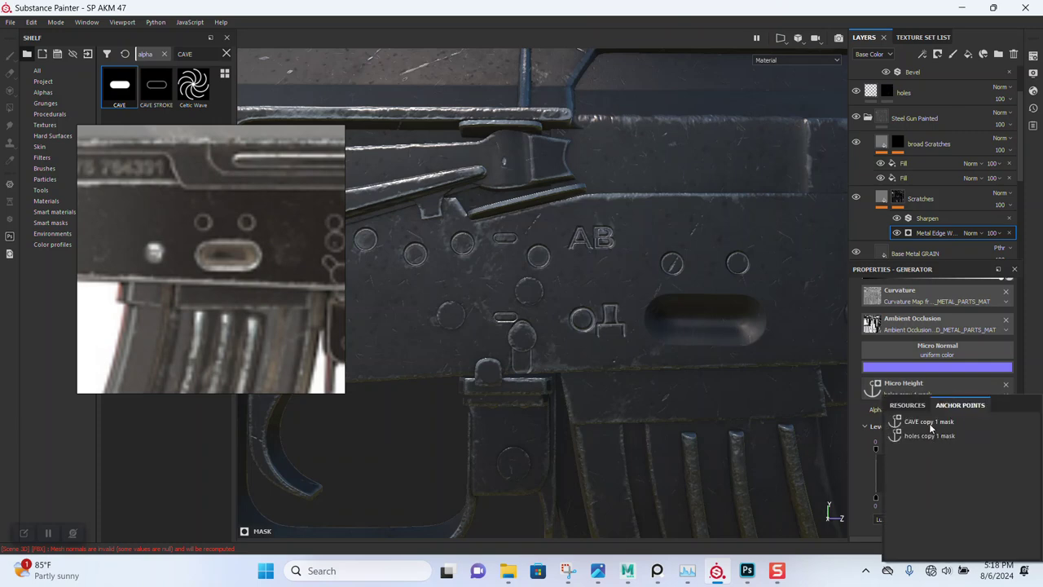
{"action": "left_click", "coordinate": [929, 422]}
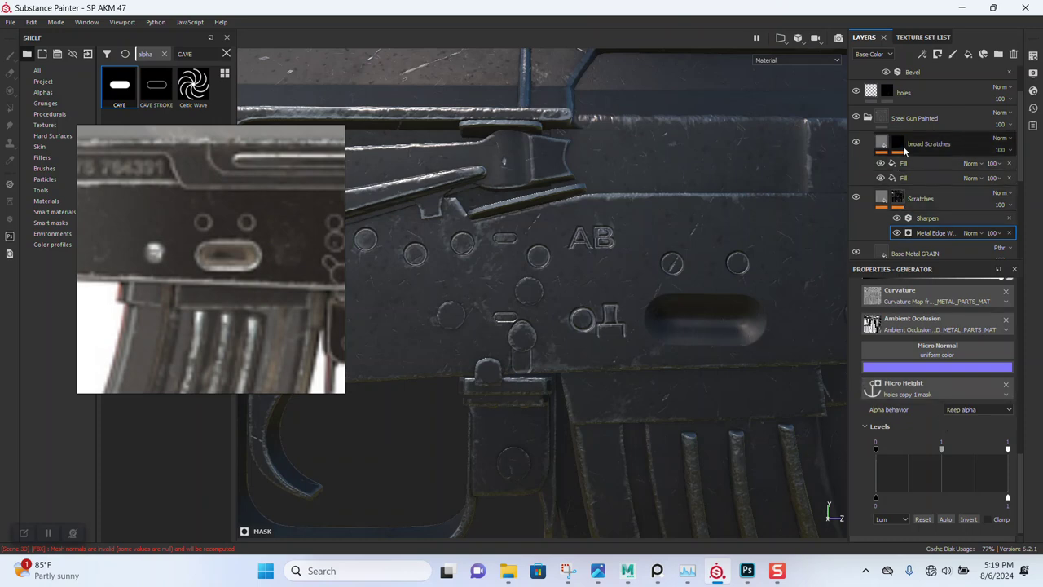
Inspect the broad Scratches layer's Grunge Scratches fills, showing Balance 0.12 and Scratch Quantity 1.
{"action": "left_click", "coordinate": [898, 143]}
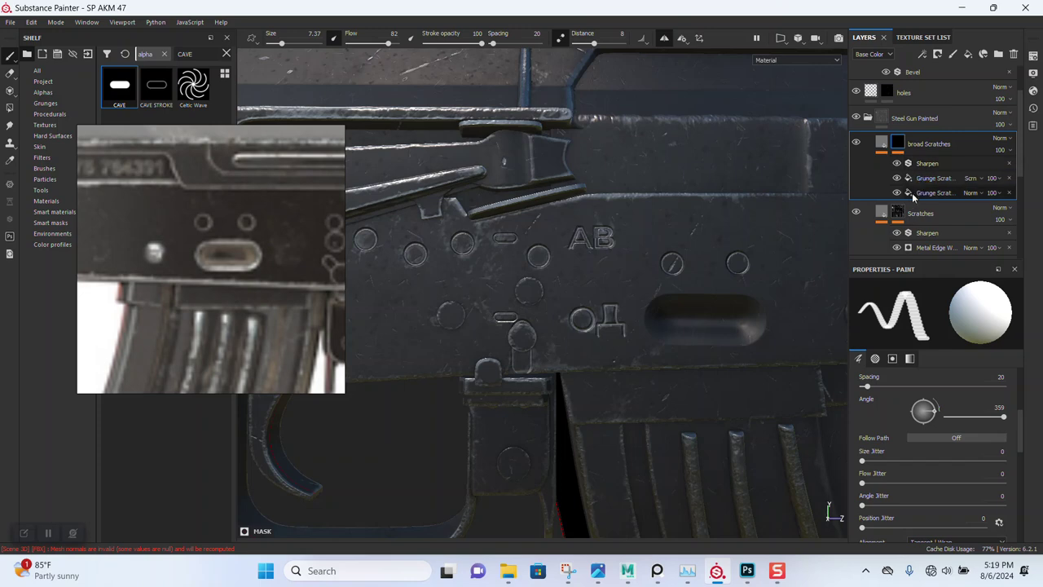
{"action": "left_click", "coordinate": [932, 192]}
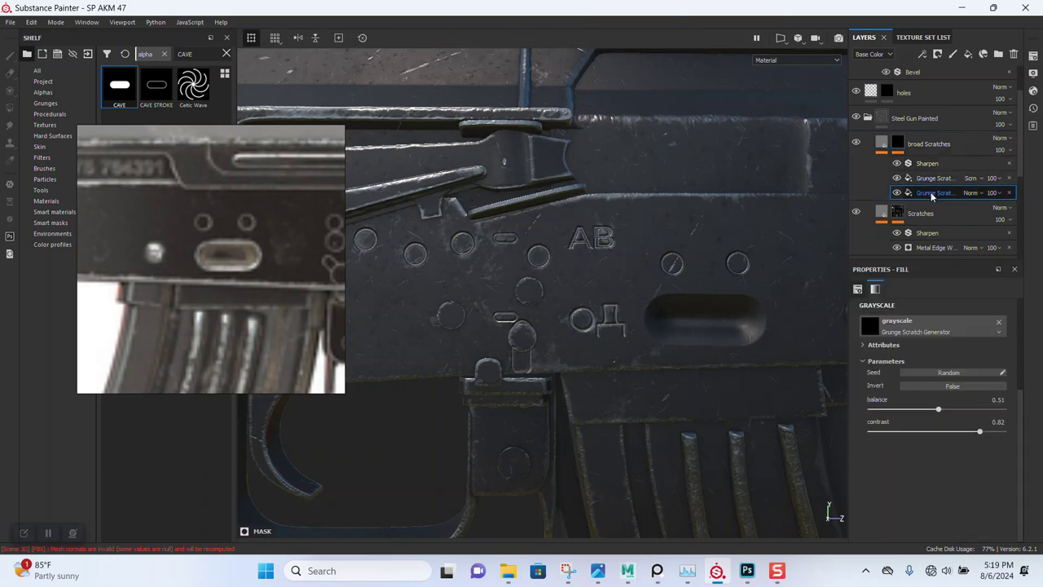
{"action": "left_click", "coordinate": [931, 179]}
{"action": "scroll", "coordinate": [913, 437], "scroll_direction": "down", "scroll_amount": 5}
{"action": "scroll", "coordinate": [912, 434], "scroll_direction": "up", "scroll_amount": 3}
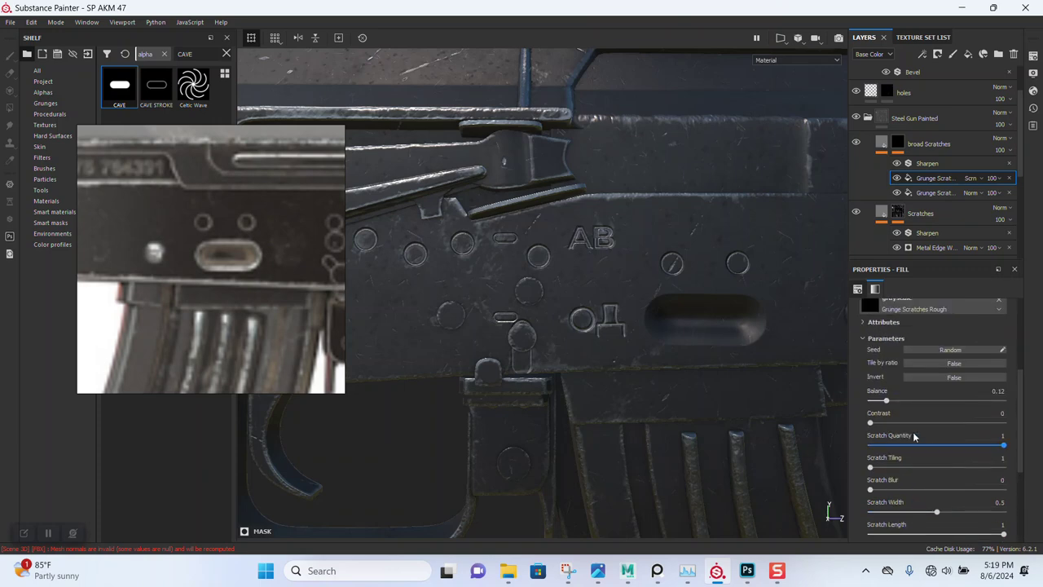
{"action": "scroll", "coordinate": [912, 433], "scroll_direction": "up", "scroll_amount": 2}
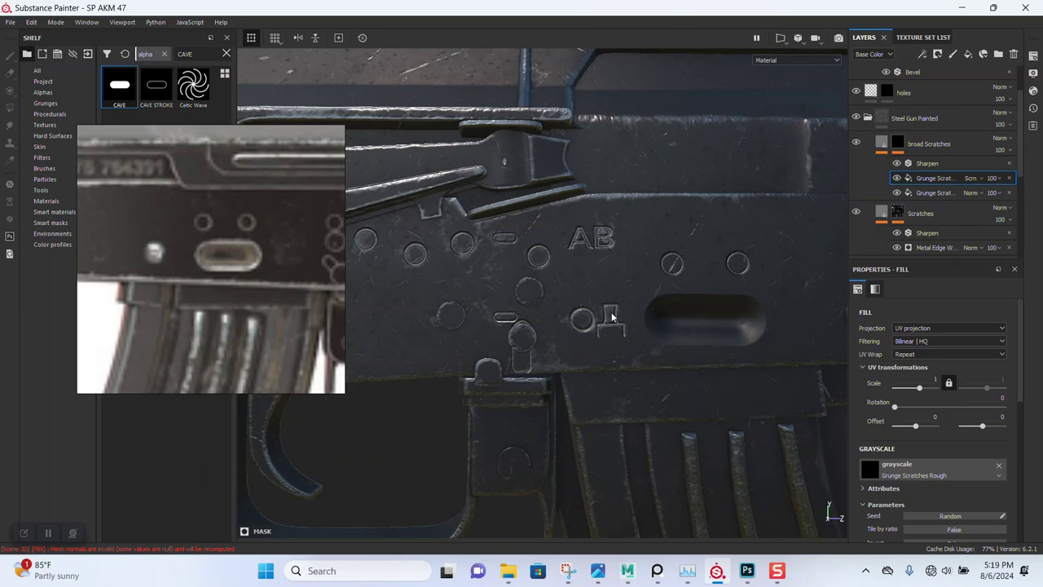
{"action": "scroll", "coordinate": [914, 161], "scroll_direction": "down", "scroll_amount": 2}
{"action": "scroll", "coordinate": [914, 161], "scroll_direction": "down", "scroll_amount": 2}
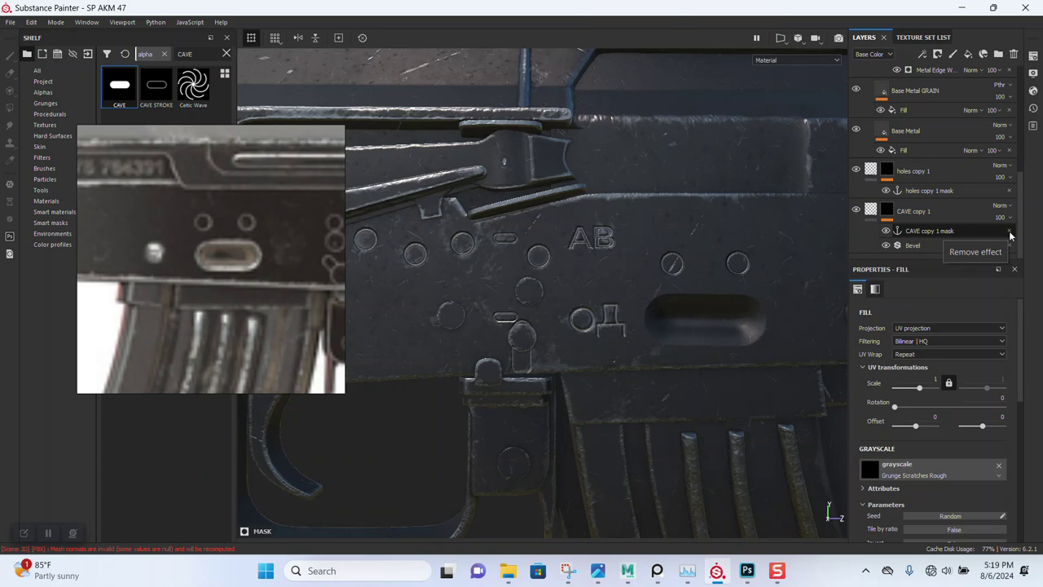
Remove the anchor points from CAVE copy 1 and holes copy 1, then group both layers into Folder 1.
{"action": "left_click", "coordinate": [1009, 235]}
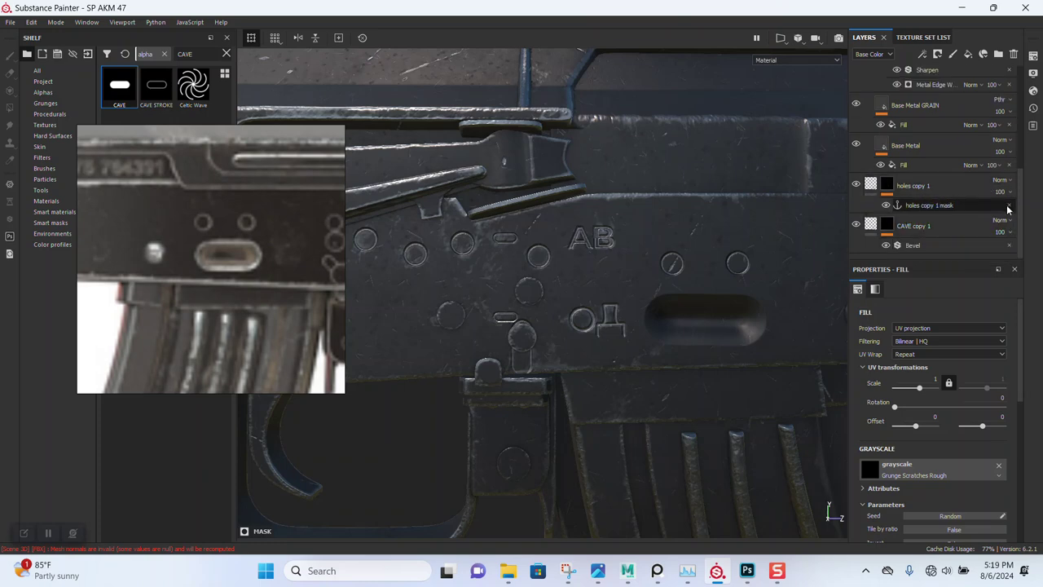
{"action": "left_click", "coordinate": [1009, 205]}
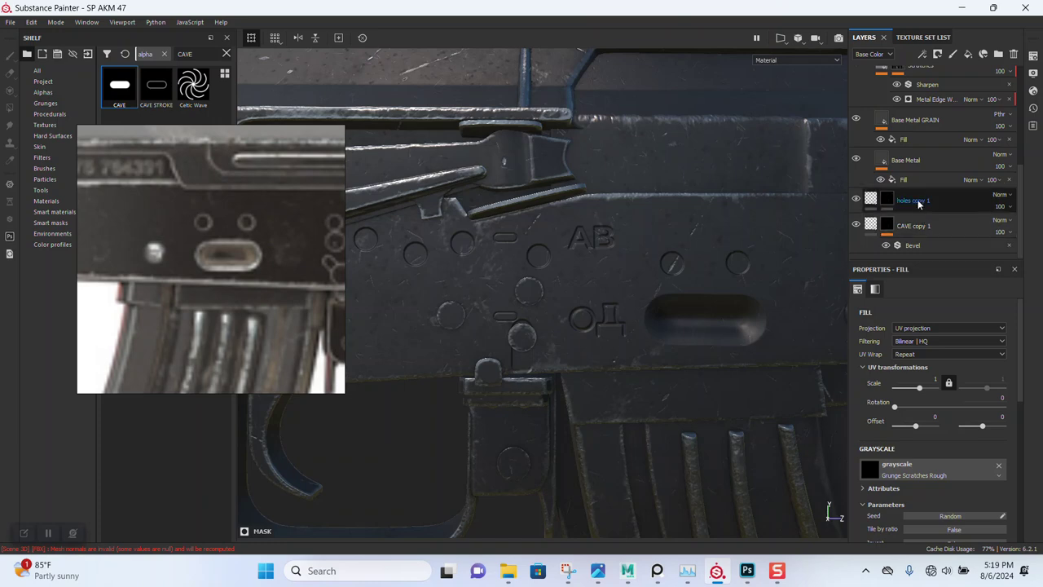
{"action": "left_click", "coordinate": [914, 226]}
{"action": "left_click", "coordinate": [915, 198], "text": "shift"}
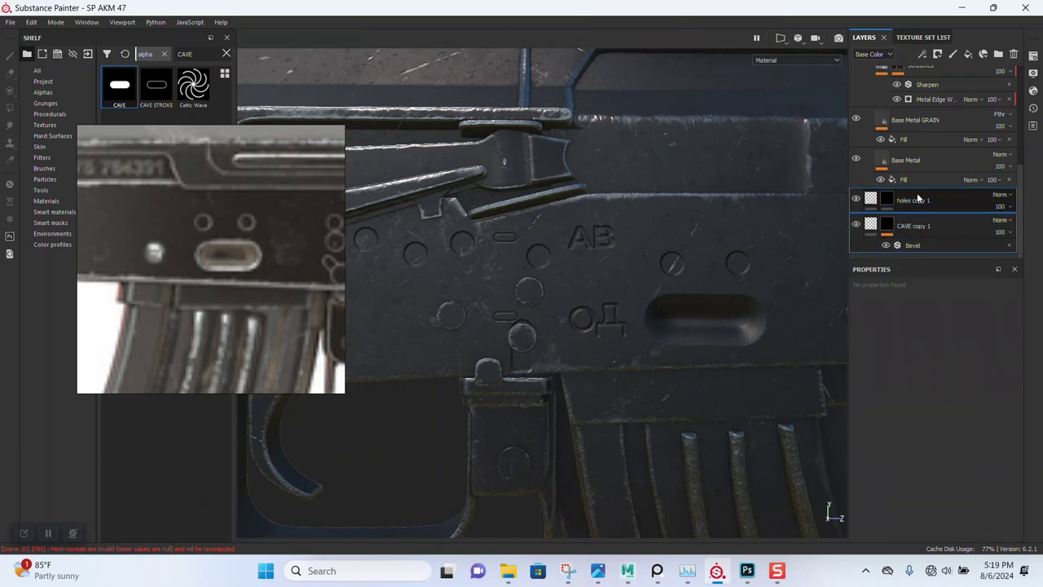
{"action": "key", "text": "ctrl+g"}
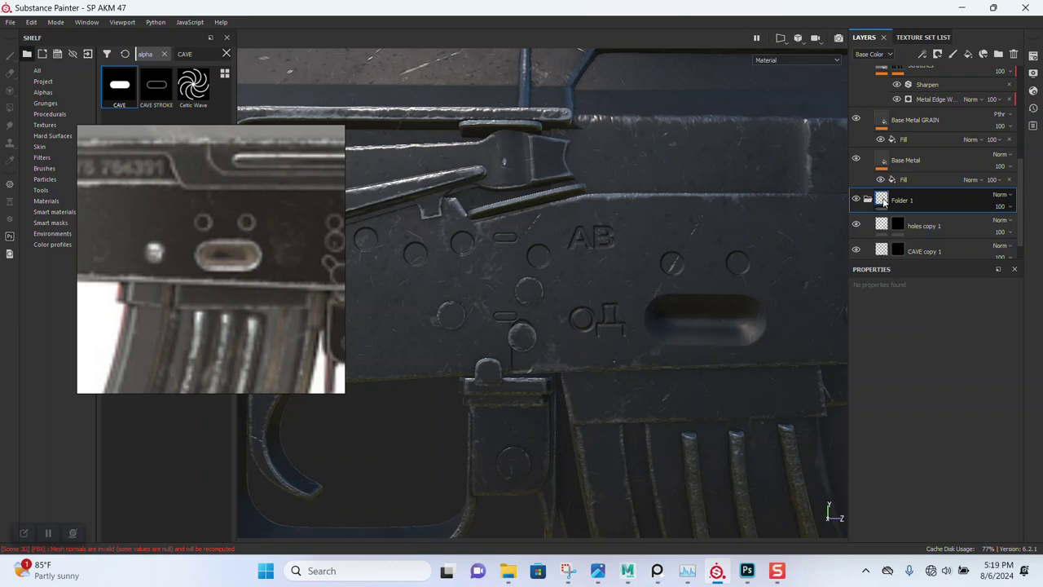
Give Folder 1 a white mask with an anchor point on it.
{"action": "right_click", "coordinate": [884, 203]}
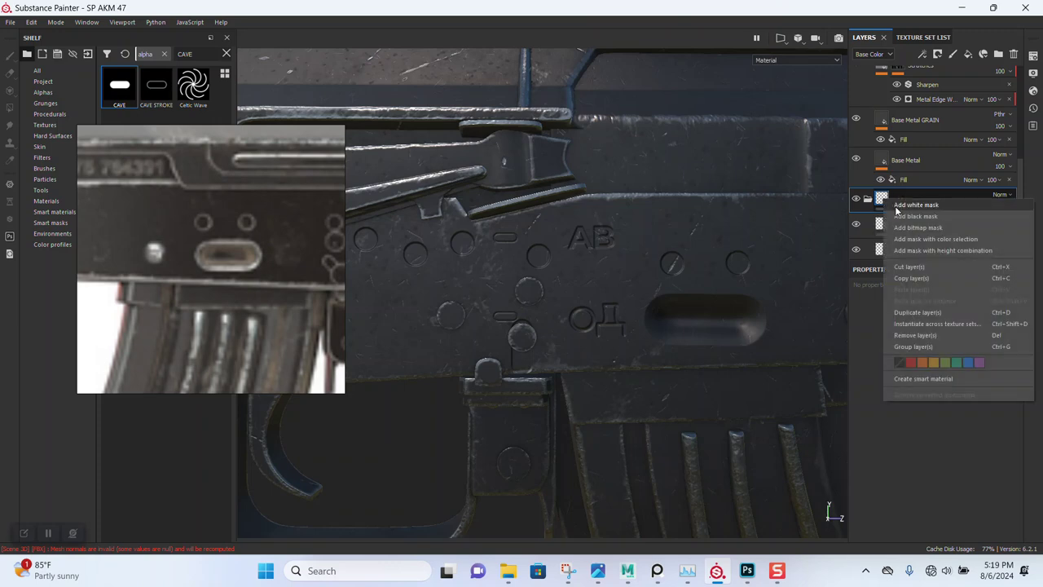
{"action": "left_click", "coordinate": [901, 206]}
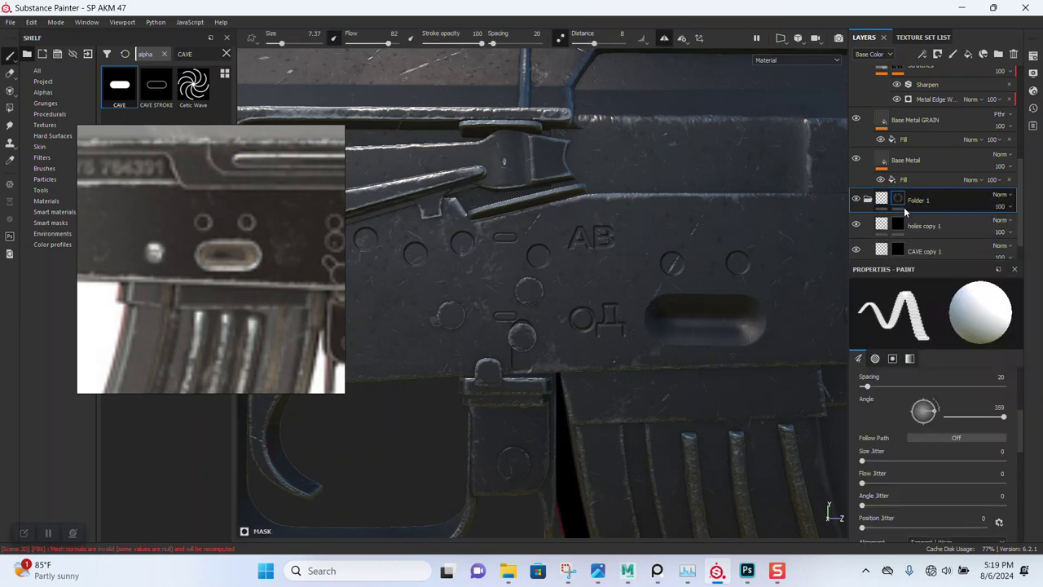
{"action": "right_click", "coordinate": [900, 201]}
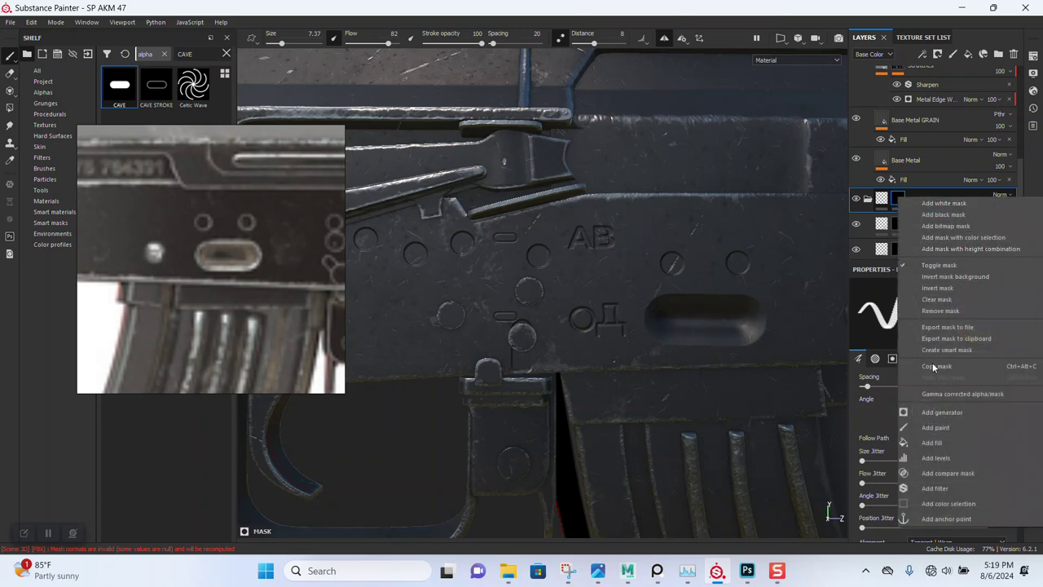
{"action": "left_click", "coordinate": [936, 520]}
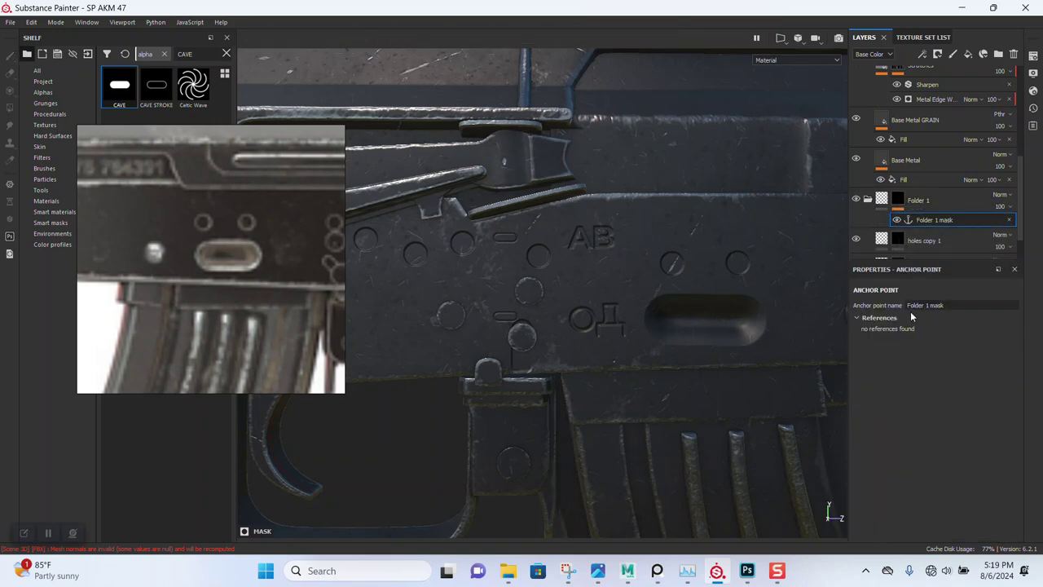
Replace the broken edge-wear Micro Height reference with the Folder 1 mask anchor.
{"action": "left_click", "coordinate": [921, 99]}
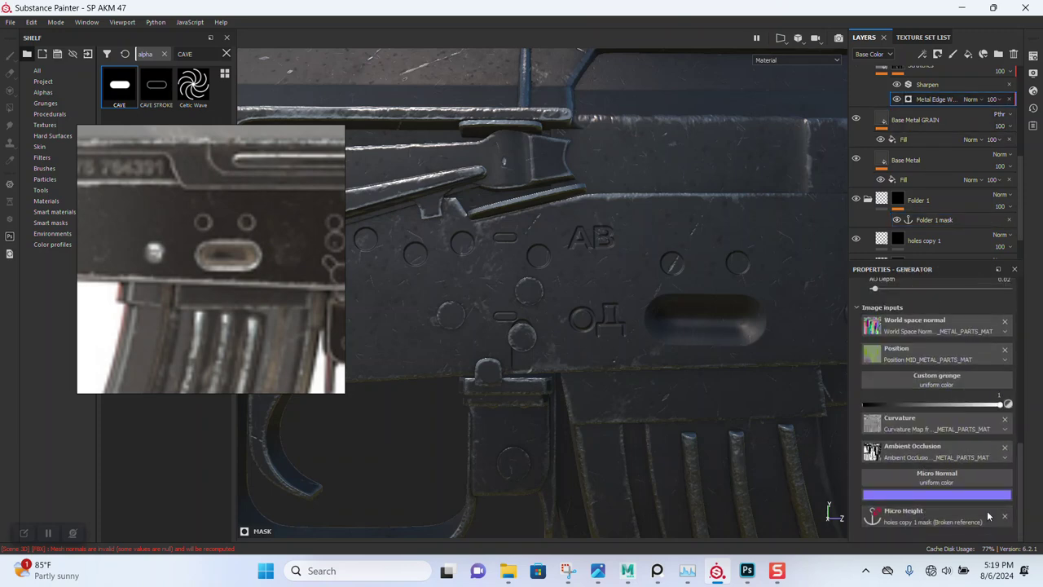
{"action": "left_click", "coordinate": [1004, 516]}
{"action": "left_click", "coordinate": [941, 528]}
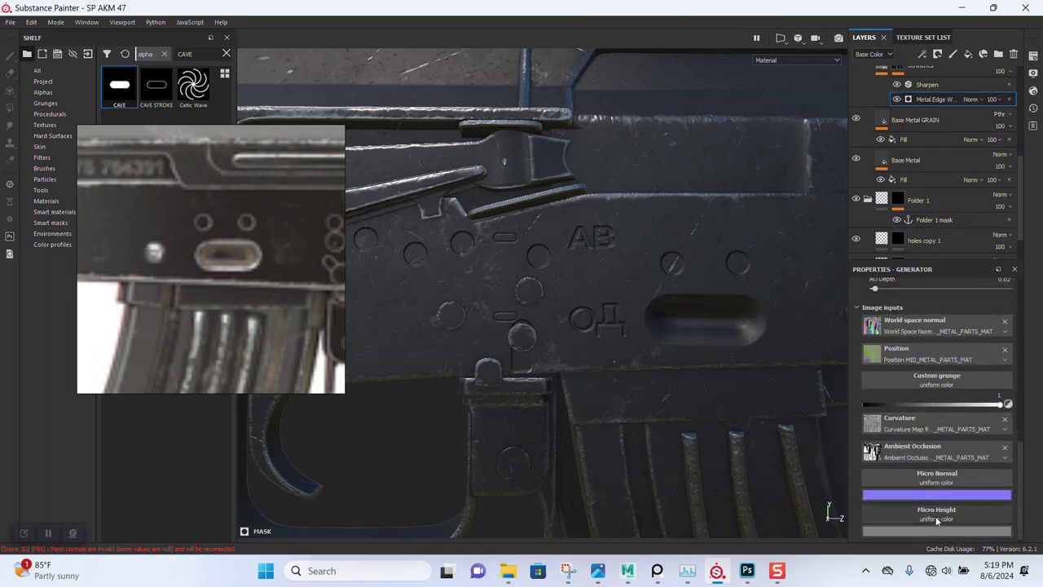
{"action": "left_click", "coordinate": [959, 360]}
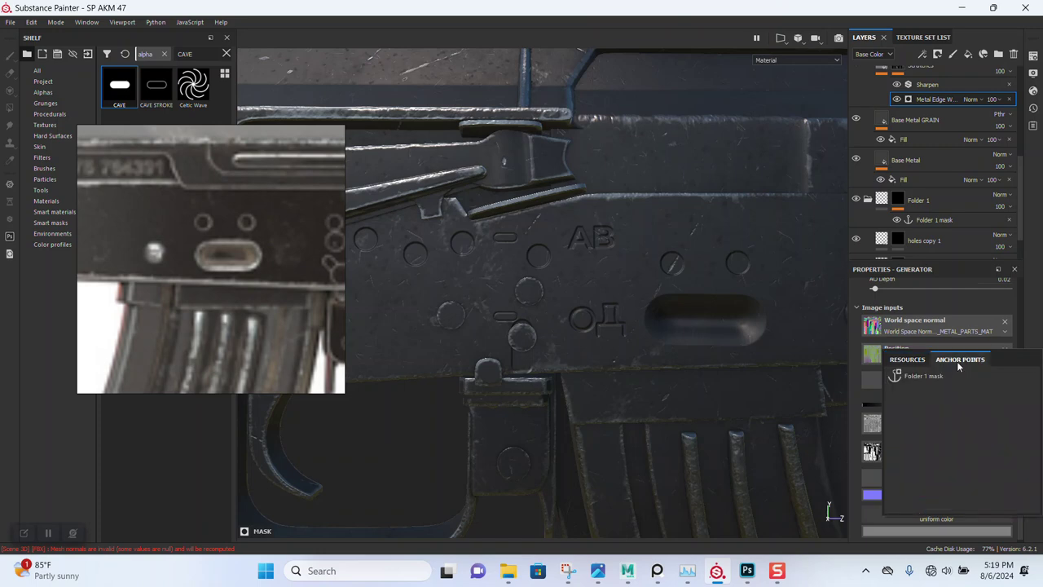
{"action": "left_click", "coordinate": [927, 375]}
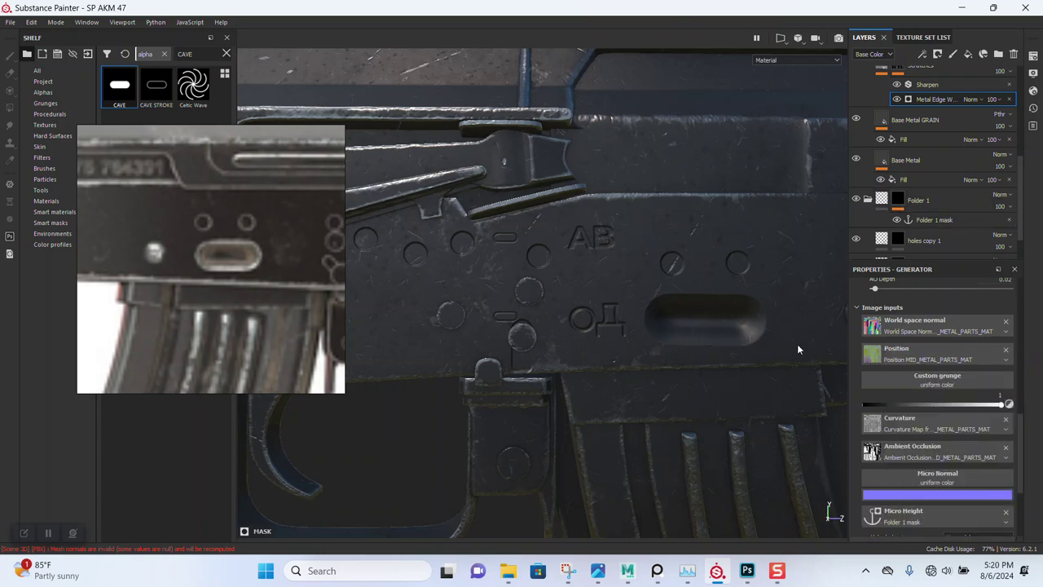
Inspect the engraved receiver from a few angles, then undo the Folder 1 mask.
{"action": "scroll", "coordinate": [961, 452], "scroll_direction": "up", "scroll_amount": 4}
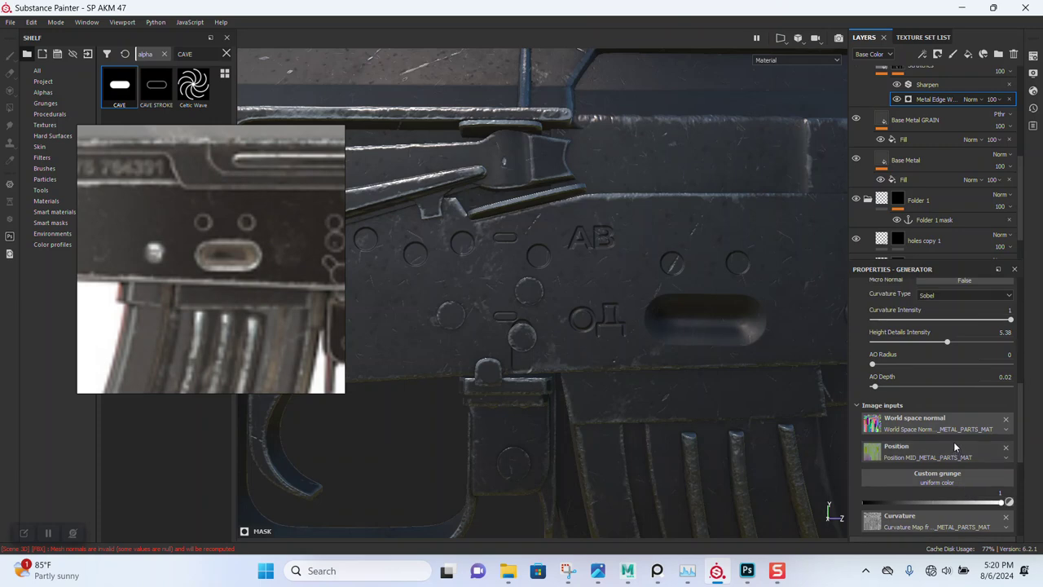
{"action": "scroll", "coordinate": [954, 441], "scroll_direction": "up", "scroll_amount": 1}
{"action": "left_click_drag", "start_coordinate": [684, 318], "coordinate": [653, 264], "text": "alt"}
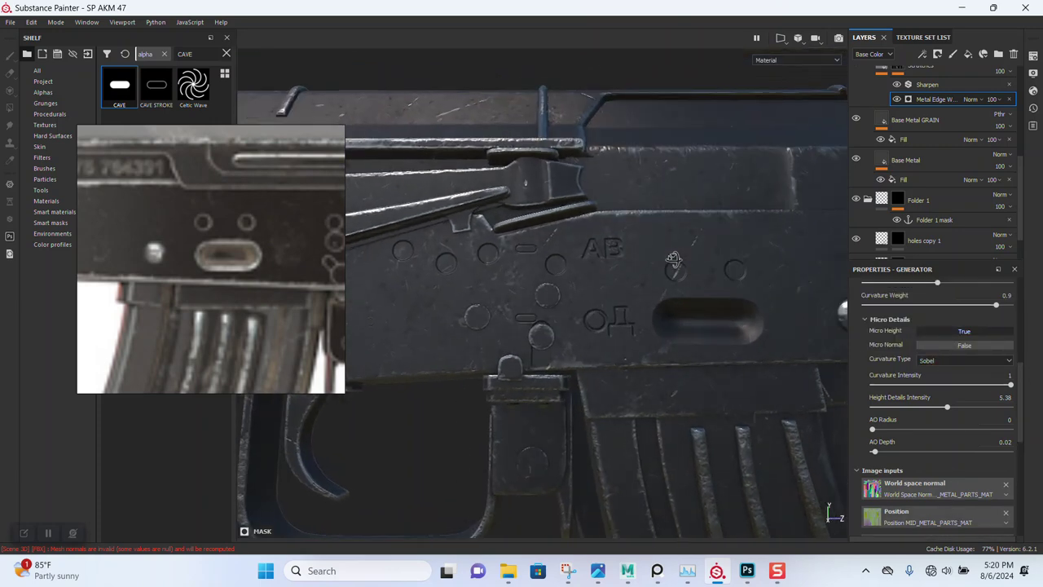
{"action": "left_click_drag", "start_coordinate": [669, 299], "coordinate": [665, 311], "text": "alt"}
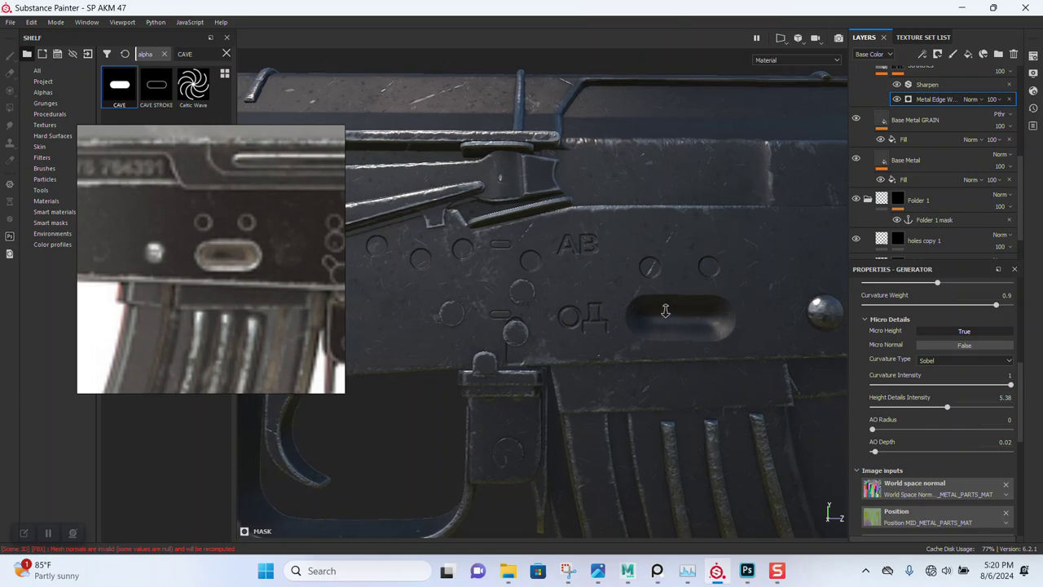
{"action": "key", "text": "ctrl+z"}
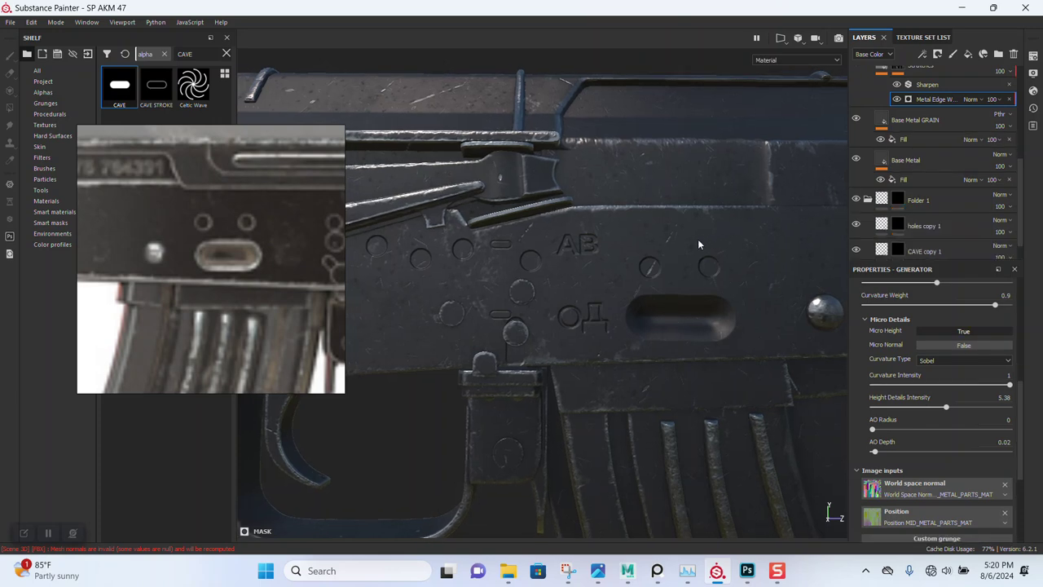
Undo once more so Folder 1 is removed entirely.
{"action": "key", "text": "ctrl+z"}
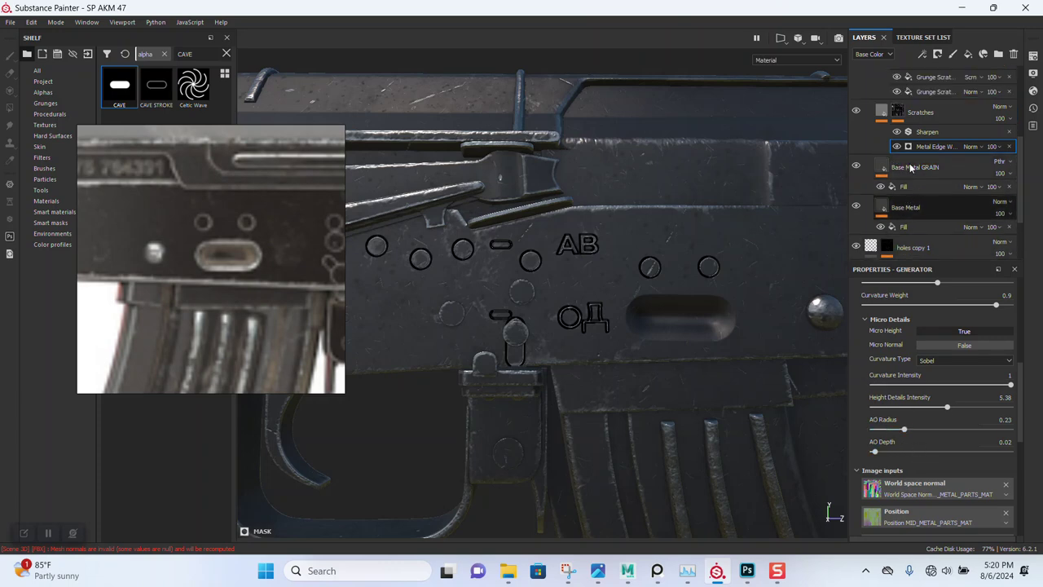
{"action": "scroll", "coordinate": [933, 415], "scroll_direction": "down", "scroll_amount": 3}
{"action": "scroll", "coordinate": [935, 452], "scroll_direction": "down", "scroll_amount": 2}
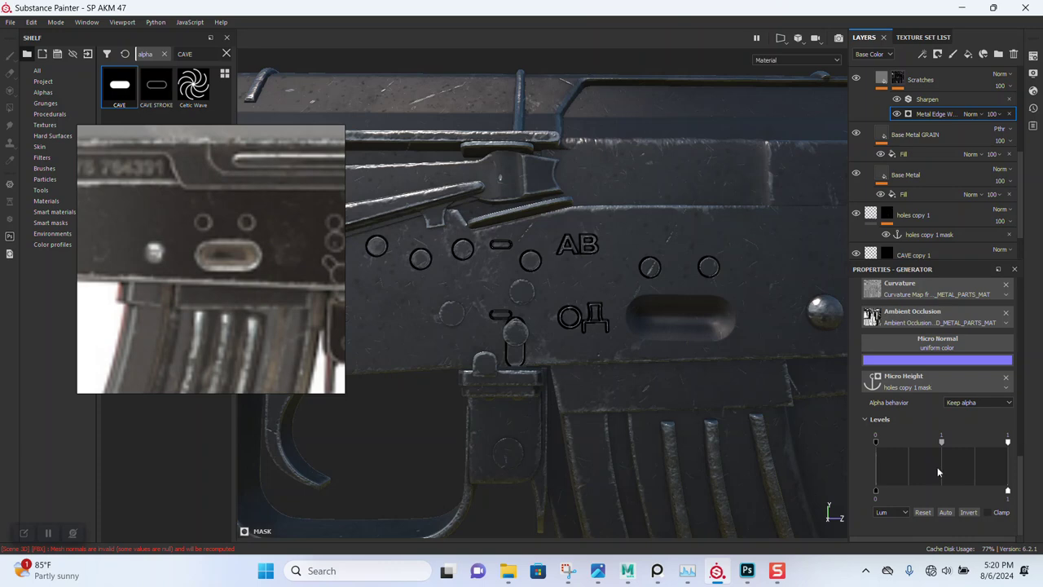
Set the holes copy 1 Micro Height alpha behavior to Default background color and shift its Levels midtone.
{"action": "left_click", "coordinate": [962, 402]}
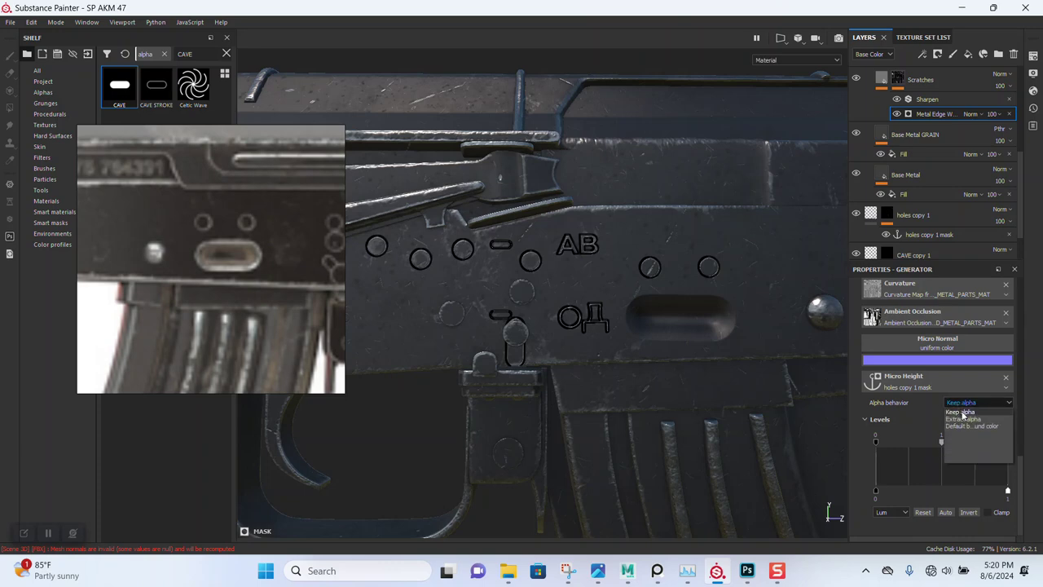
{"action": "left_click", "coordinate": [963, 419]}
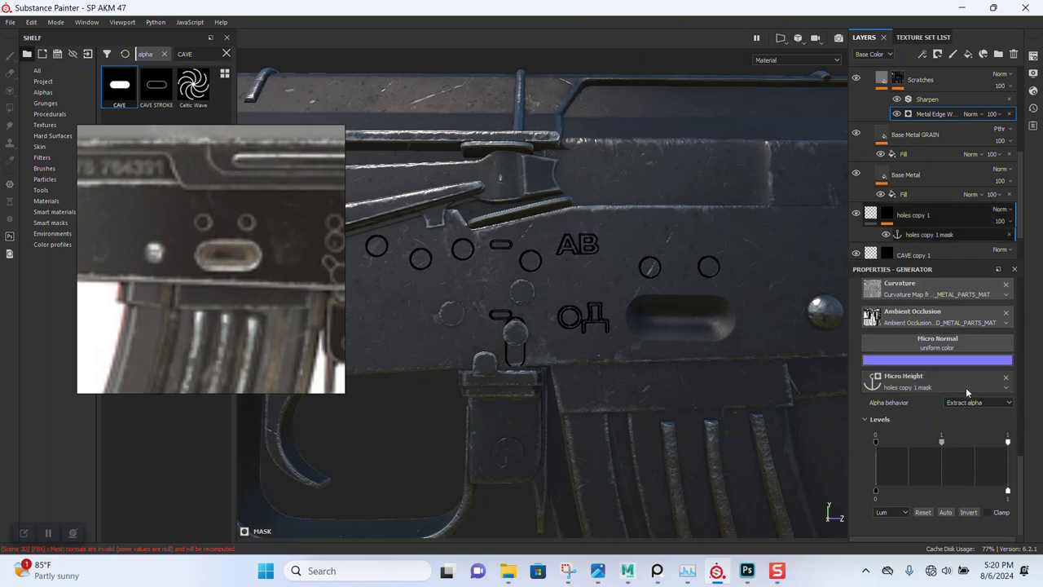
{"action": "left_click", "coordinate": [964, 402]}
{"action": "left_click", "coordinate": [967, 425]}
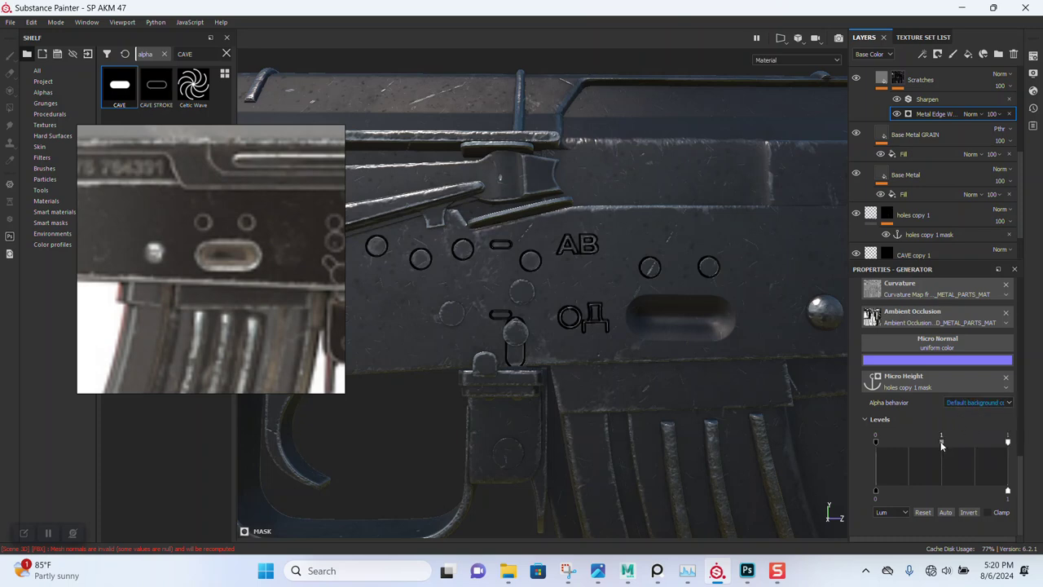
{"action": "left_click_drag", "start_coordinate": [945, 442], "coordinate": [967, 441]}
{"action": "scroll", "coordinate": [922, 207], "scroll_direction": "up", "scroll_amount": 2}
{"action": "scroll", "coordinate": [921, 208], "scroll_direction": "up", "scroll_amount": 3}
{"action": "scroll", "coordinate": [896, 179], "scroll_direction": "up", "scroll_amount": 3}
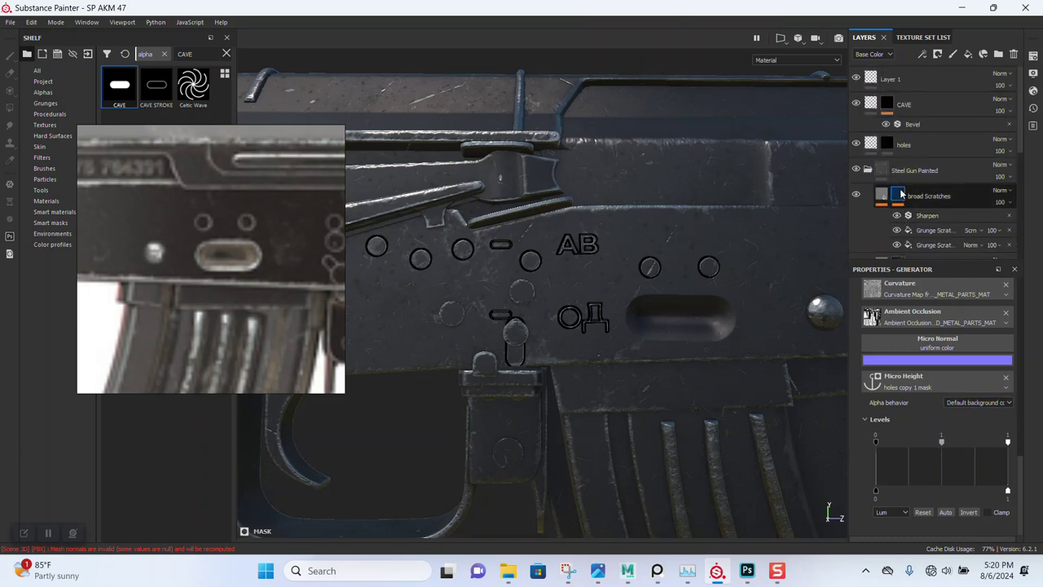
Raise the holes layer's fill Height from -1 to -0.064.
{"action": "left_click", "coordinate": [866, 145]}
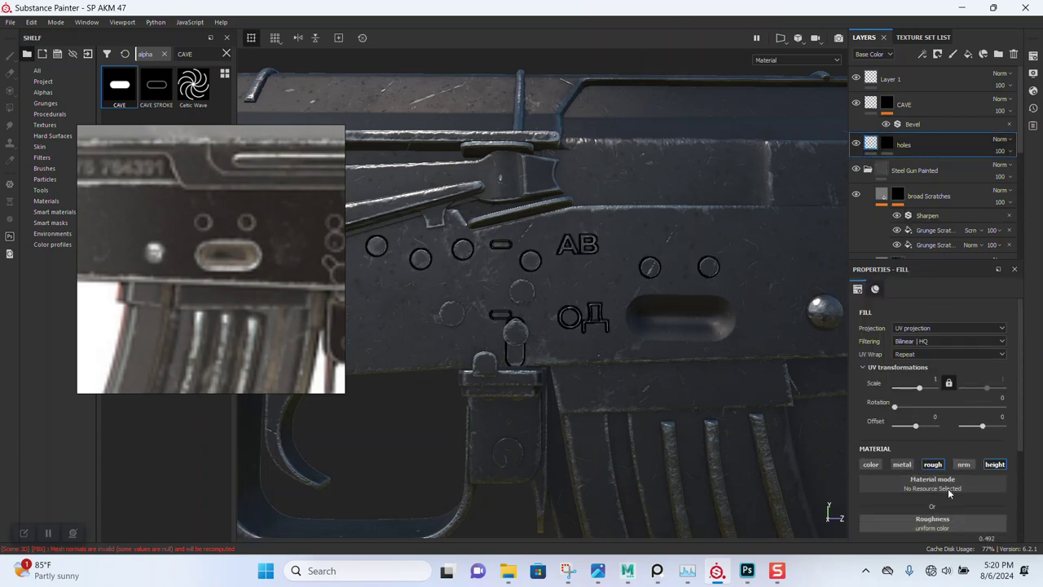
{"action": "left_click_drag", "start_coordinate": [906, 450], "coordinate": [924, 448]}
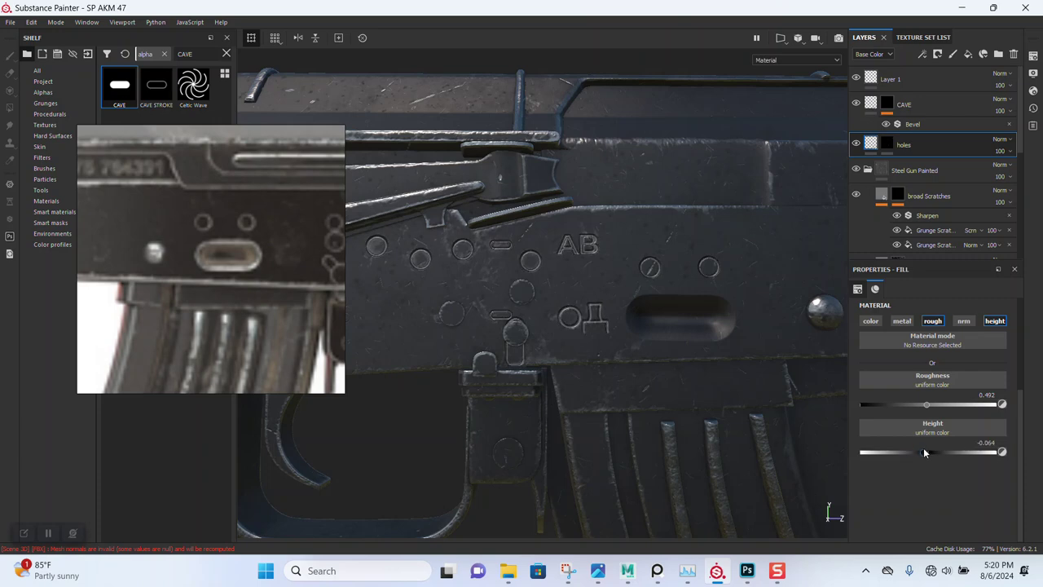
{"action": "scroll", "coordinate": [571, 326], "scroll_direction": "down", "scroll_amount": 5}
Check the softened receiver holes and lettering from several views, then select the Scratches layer.
{"action": "mouse_move", "coordinate": [733, 326]}
{"action": "left_mouse_down", "text": "alt"}
{"action": "mouse_move", "coordinate": [621, 291]}
{"action": "mouse_move", "coordinate": [719, 281]}
{"action": "left_mouse_up", "text": "alt"}
{"action": "scroll", "coordinate": [684, 293], "scroll_direction": "up", "scroll_amount": 3}
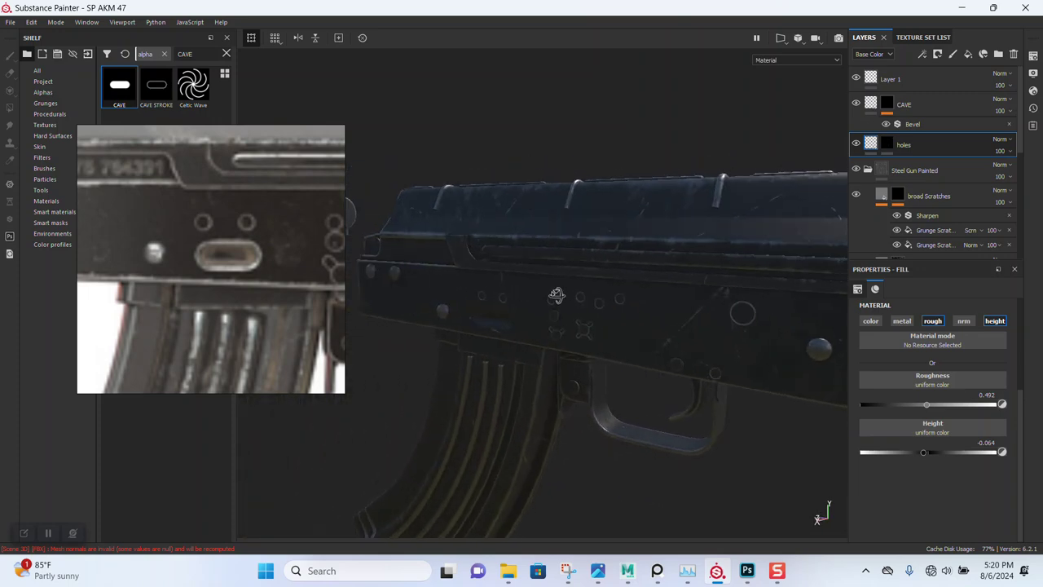
{"action": "scroll", "coordinate": [645, 302], "scroll_direction": "up", "scroll_amount": 2}
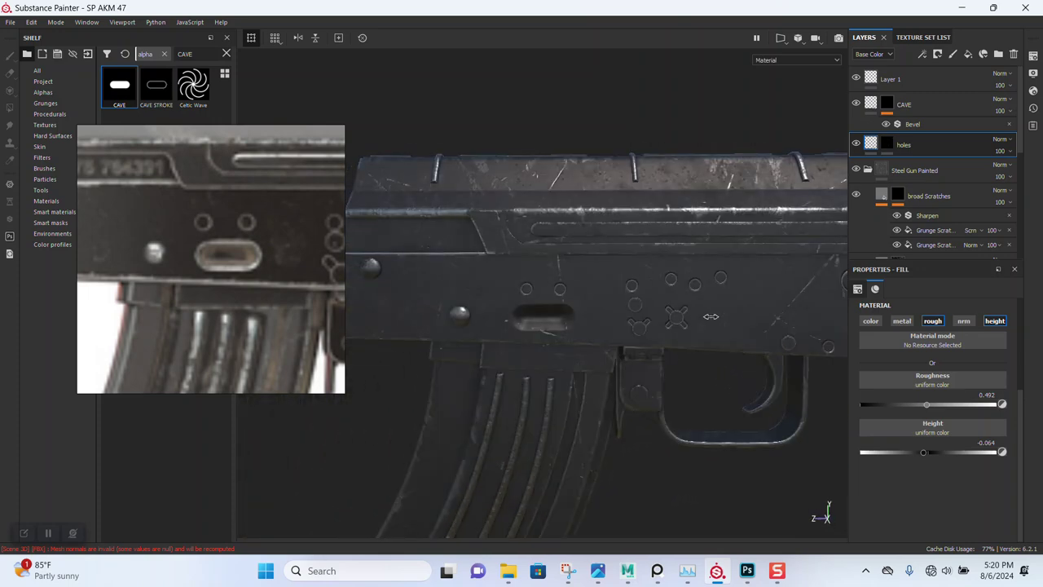
{"action": "scroll", "coordinate": [713, 321], "scroll_direction": "up", "scroll_amount": 3}
{"action": "scroll", "coordinate": [587, 350], "scroll_direction": "up", "scroll_amount": 3}
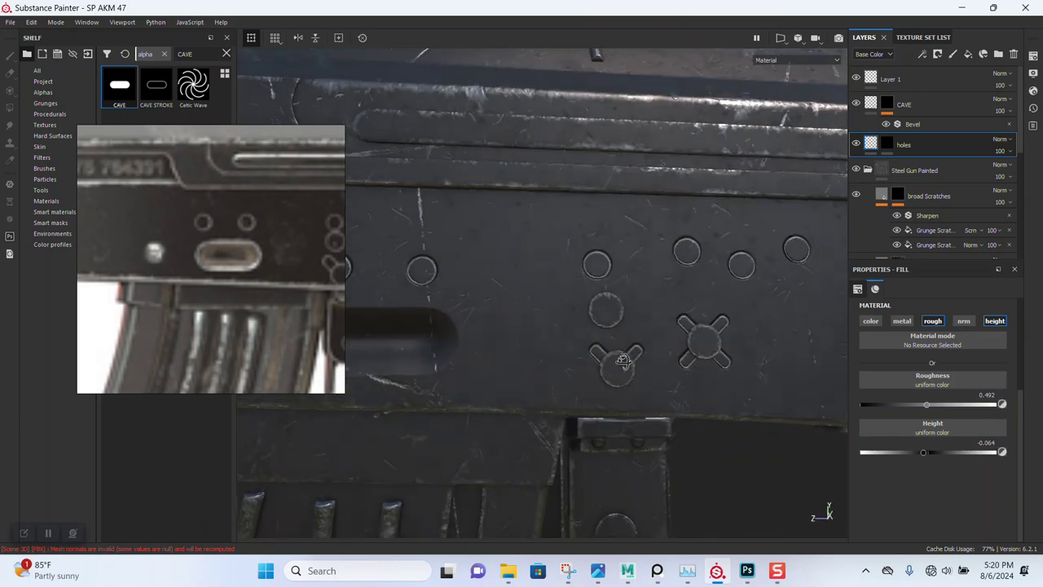
{"action": "middle_click_drag", "start_coordinate": [492, 332], "coordinate": [598, 405], "text": "alt"}
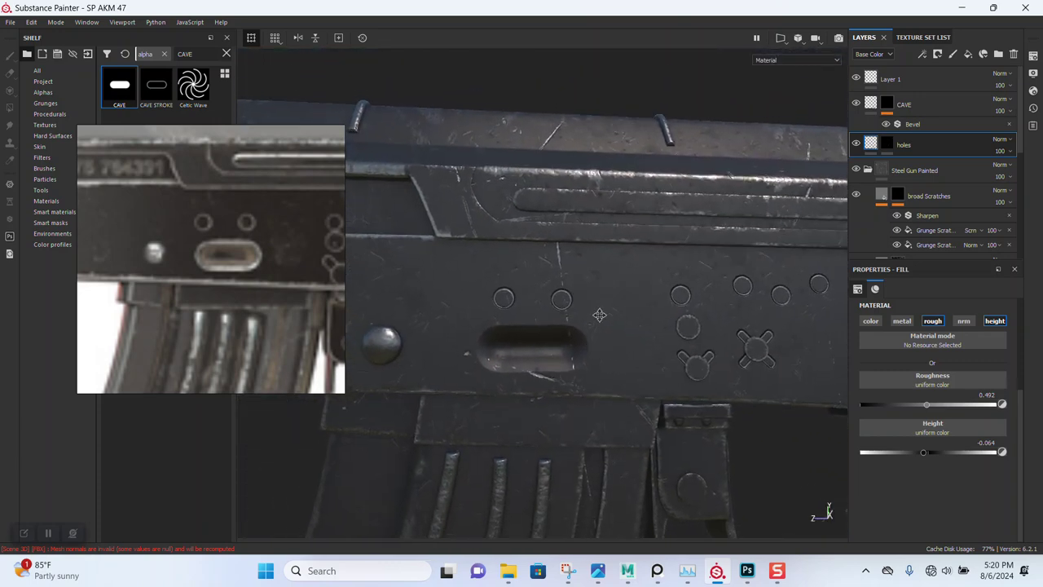
{"action": "middle_click_drag", "start_coordinate": [627, 375], "coordinate": [628, 310], "text": "alt"}
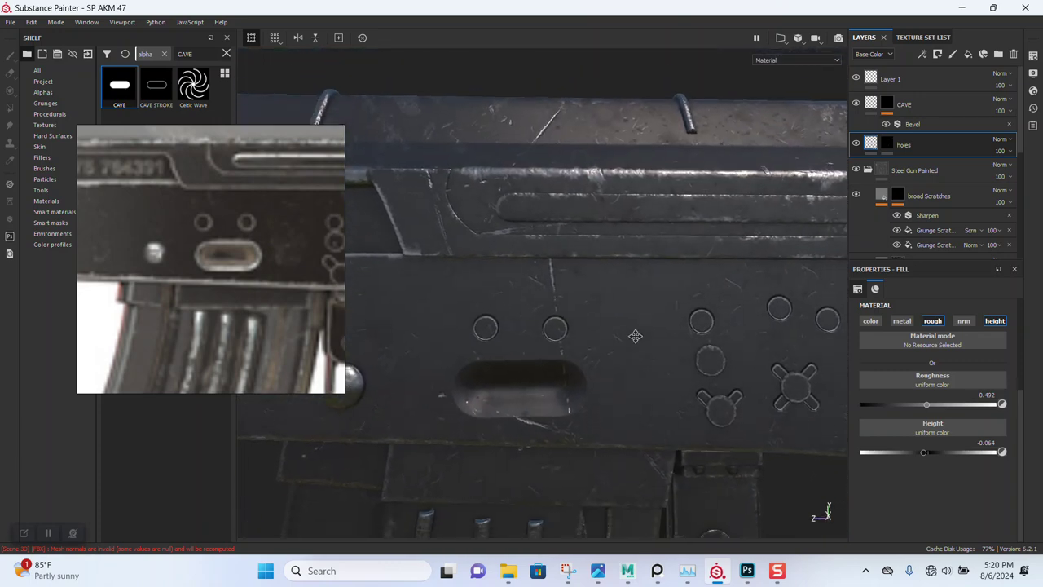
{"action": "scroll", "coordinate": [629, 309], "scroll_direction": "down", "scroll_amount": 2}
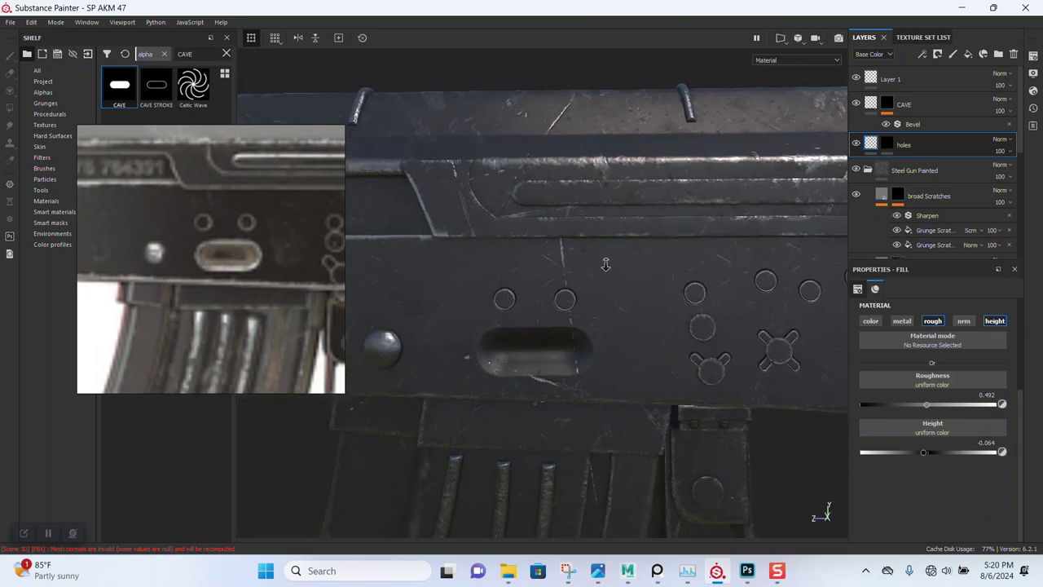
{"action": "scroll", "coordinate": [910, 196], "scroll_direction": "down", "scroll_amount": 2}
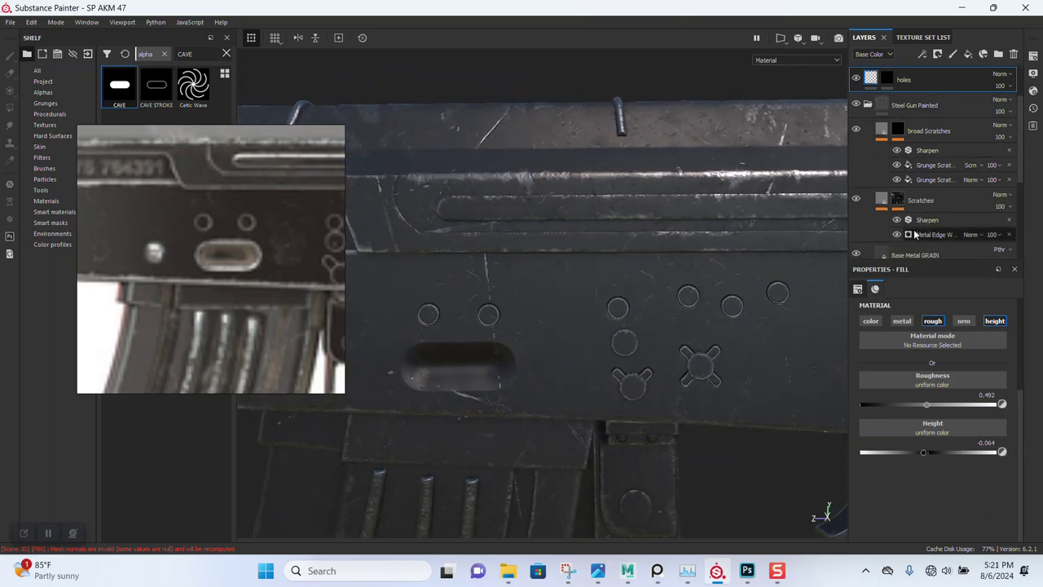
{"action": "left_click", "coordinate": [923, 201]}
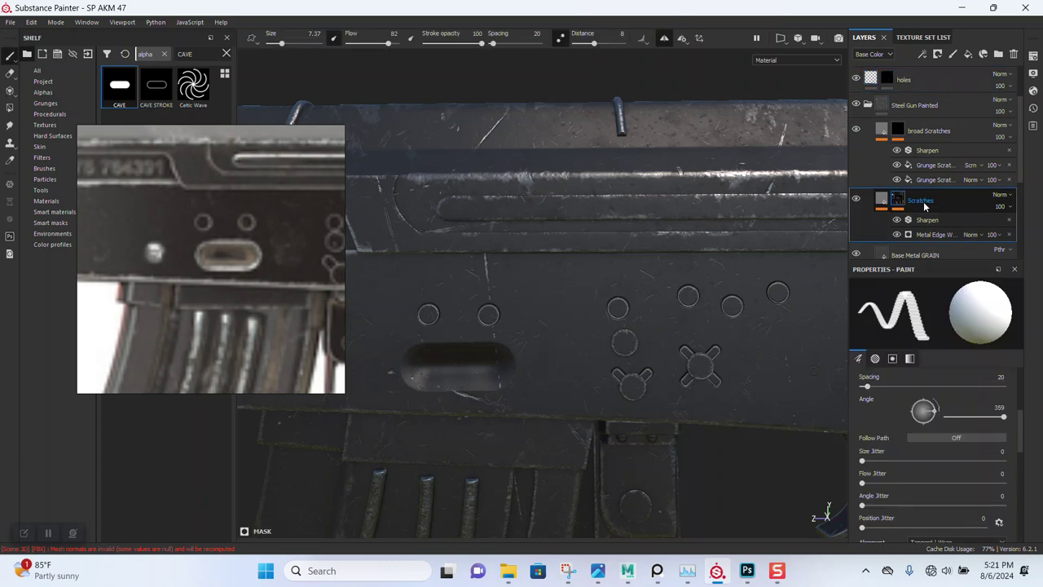
Duplicate the Scratches layer and drop the copy's edge-wear Wear Level to 0.
{"action": "key", "text": "ctrl+d"}
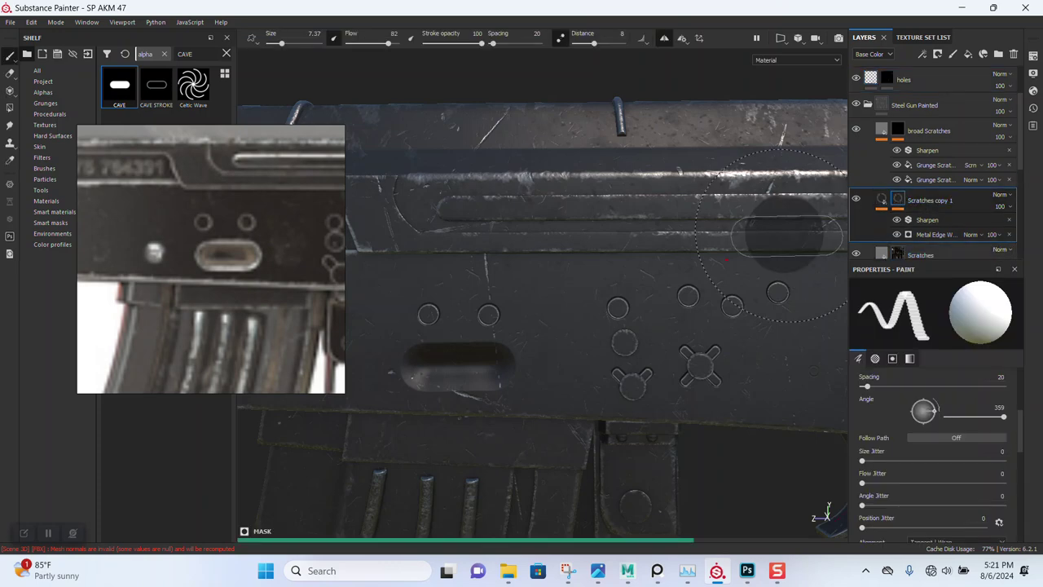
{"action": "left_click_drag", "start_coordinate": [667, 334], "coordinate": [733, 303], "text": "alt"}
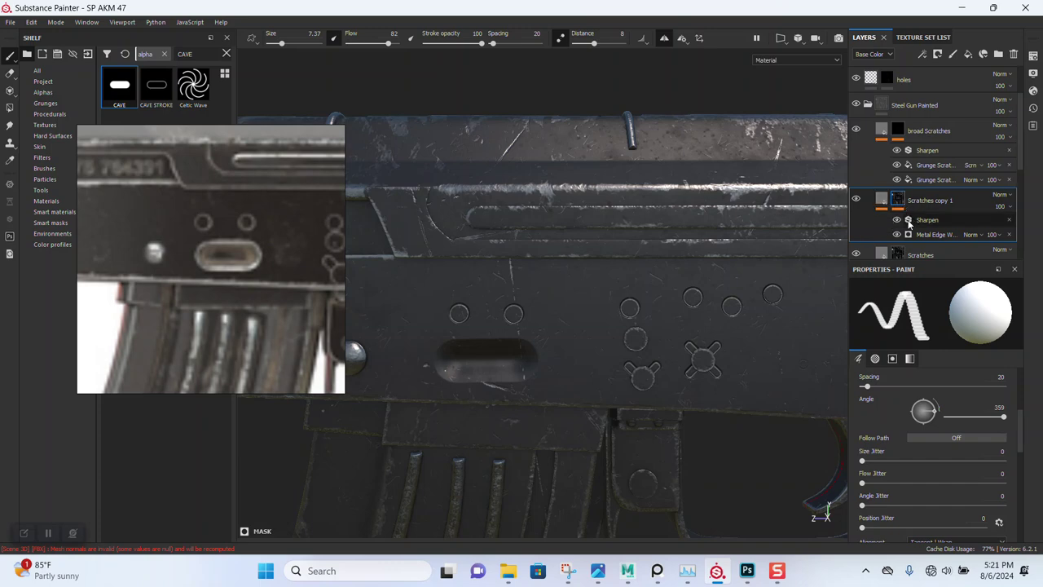
{"action": "left_click", "coordinate": [921, 235]}
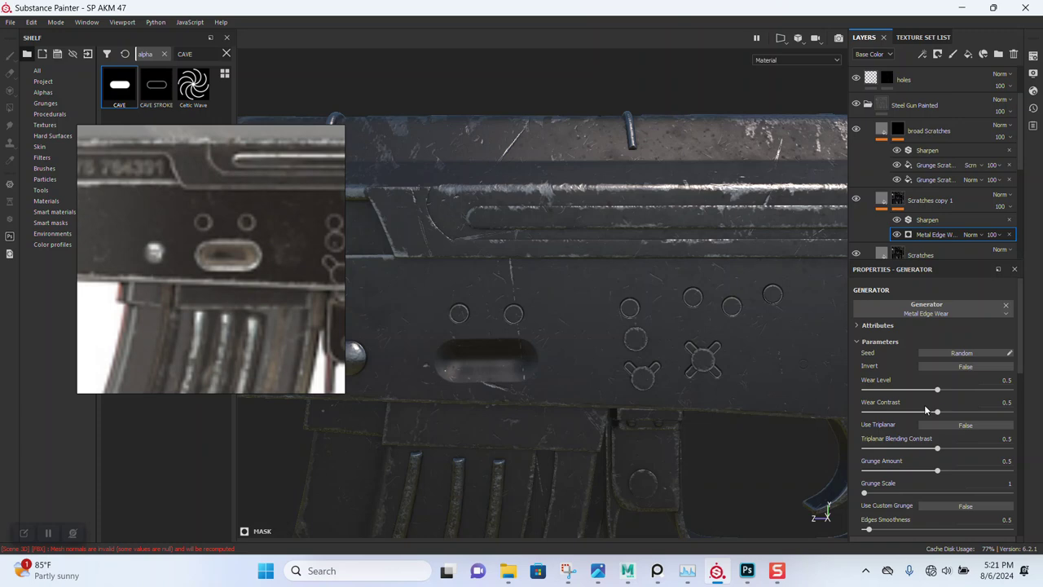
{"action": "left_click", "coordinate": [913, 390]}
{"action": "left_click_drag", "start_coordinate": [877, 397], "coordinate": [860, 397]}
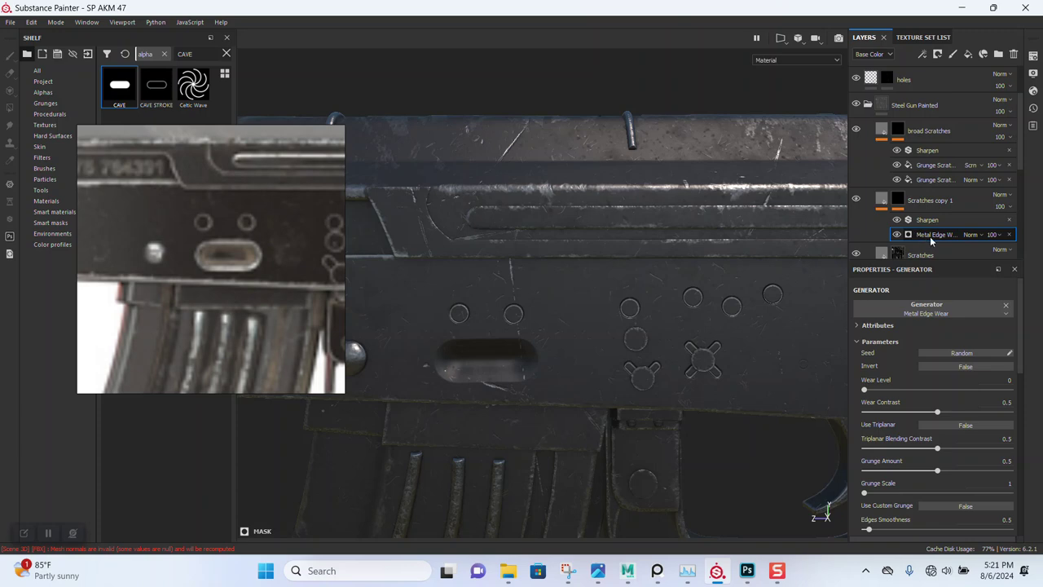
Use the CAVE copy 1 mask as the copy's Micro Height and expand Micro Details.
{"action": "scroll", "coordinate": [940, 425], "scroll_direction": "down", "scroll_amount": 3}
{"action": "scroll", "coordinate": [940, 426], "scroll_direction": "down", "scroll_amount": 5}
{"action": "scroll", "coordinate": [952, 481], "scroll_direction": "down", "scroll_amount": 2}
{"action": "left_click", "coordinate": [965, 384]}
{"action": "left_click", "coordinate": [929, 411]}
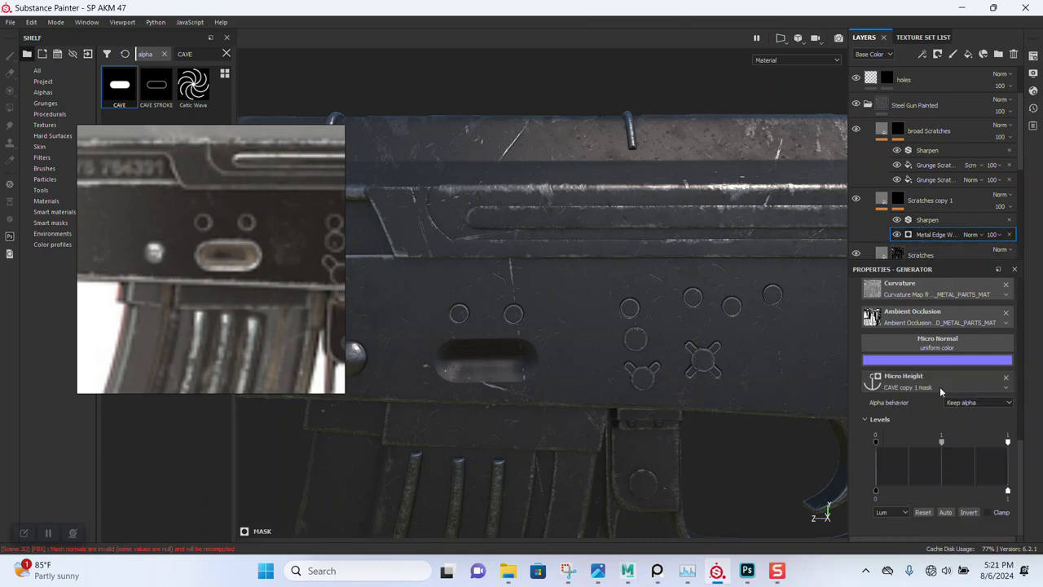
{"action": "scroll", "coordinate": [930, 423], "scroll_direction": "up", "scroll_amount": 3}
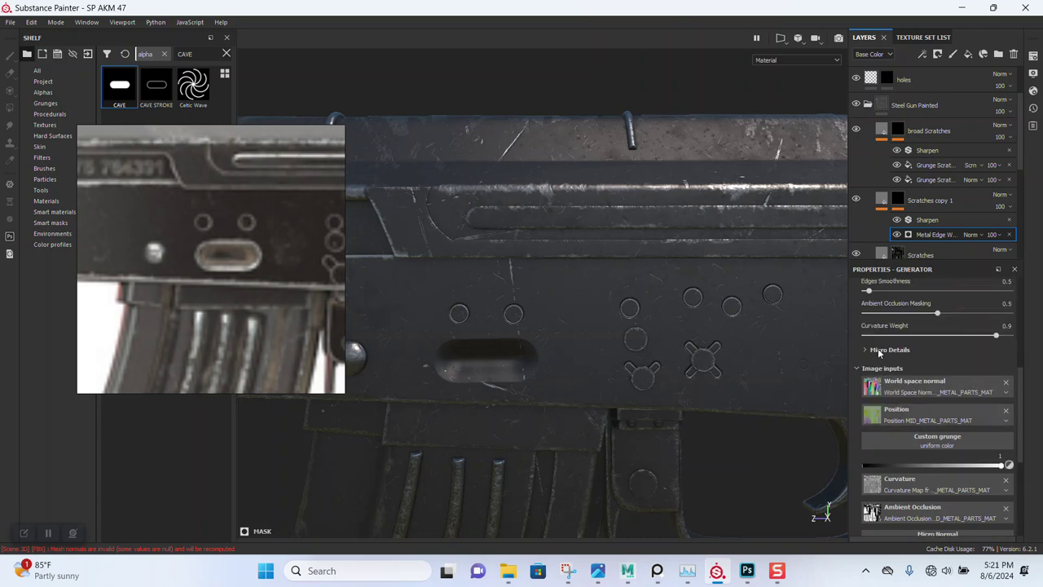
{"action": "left_click", "coordinate": [877, 348]}
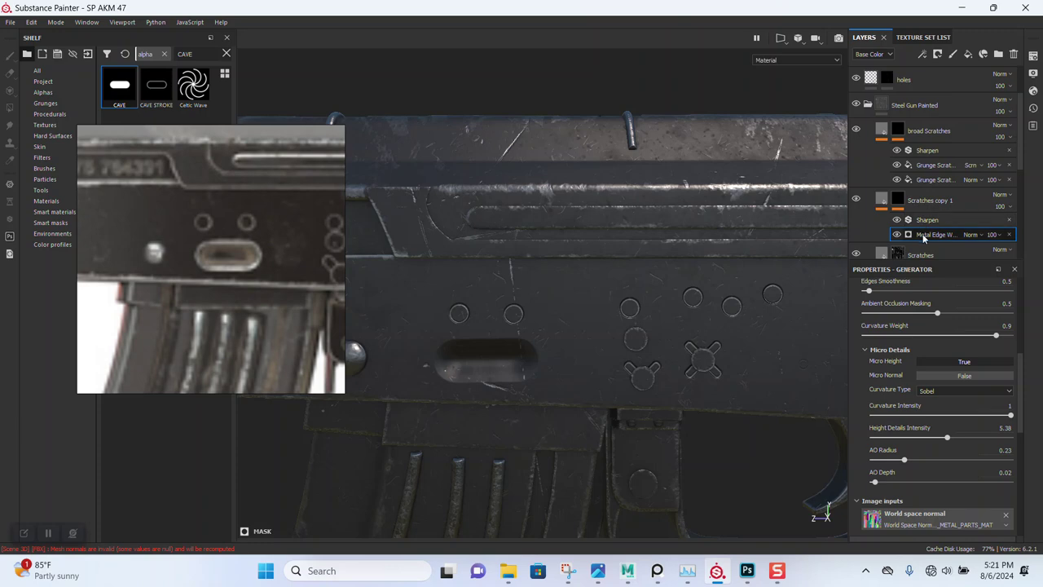
Set the Wear Level to 0.87 and group Scratches copy 1 into a new folder.
{"action": "scroll", "coordinate": [924, 367], "scroll_direction": "up", "scroll_amount": 2}
{"action": "scroll", "coordinate": [915, 360], "scroll_direction": "up", "scroll_amount": 3}
{"action": "left_click_drag", "start_coordinate": [910, 346], "coordinate": [948, 345]}
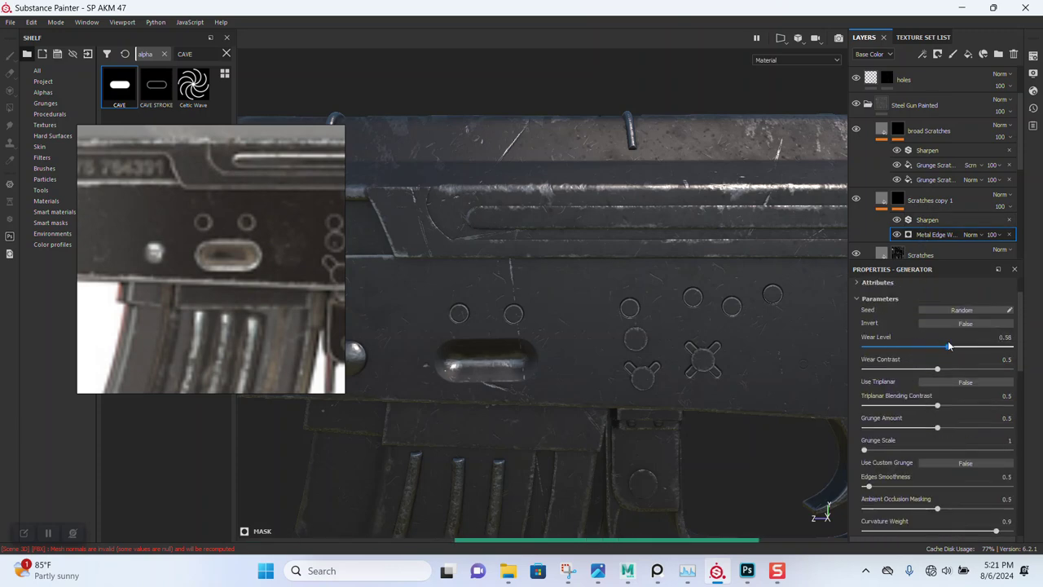
{"action": "left_click_drag", "start_coordinate": [947, 346], "coordinate": [1002, 346]}
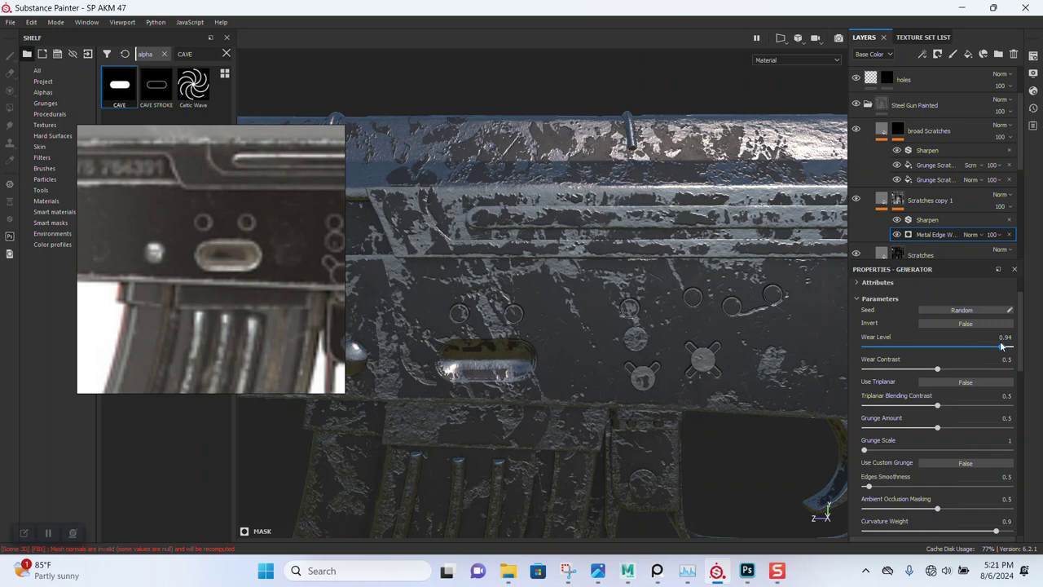
{"action": "left_click_drag", "start_coordinate": [997, 345], "coordinate": [992, 347]}
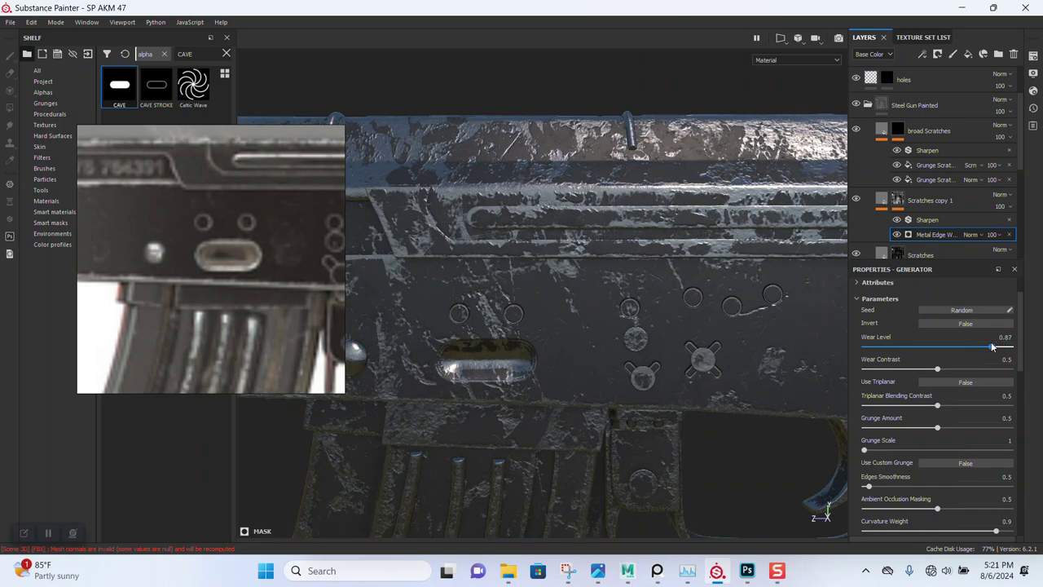
{"action": "double_click", "coordinate": [931, 199]}
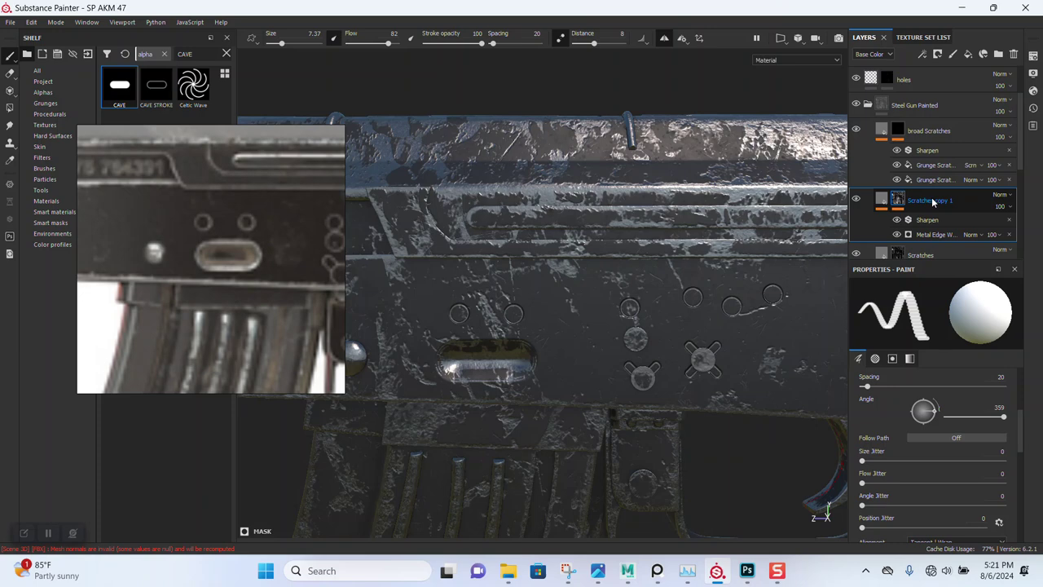
{"action": "key", "text": "ctrl+g"}
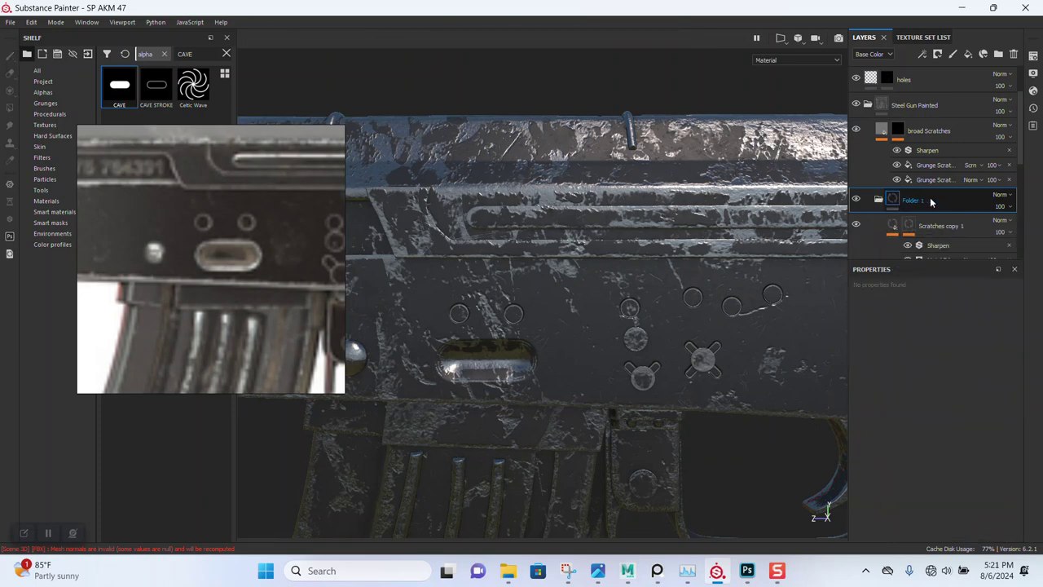
Add a black mask to the new scratches folder and select that mask for painting.
{"action": "right_click", "coordinate": [893, 202]}
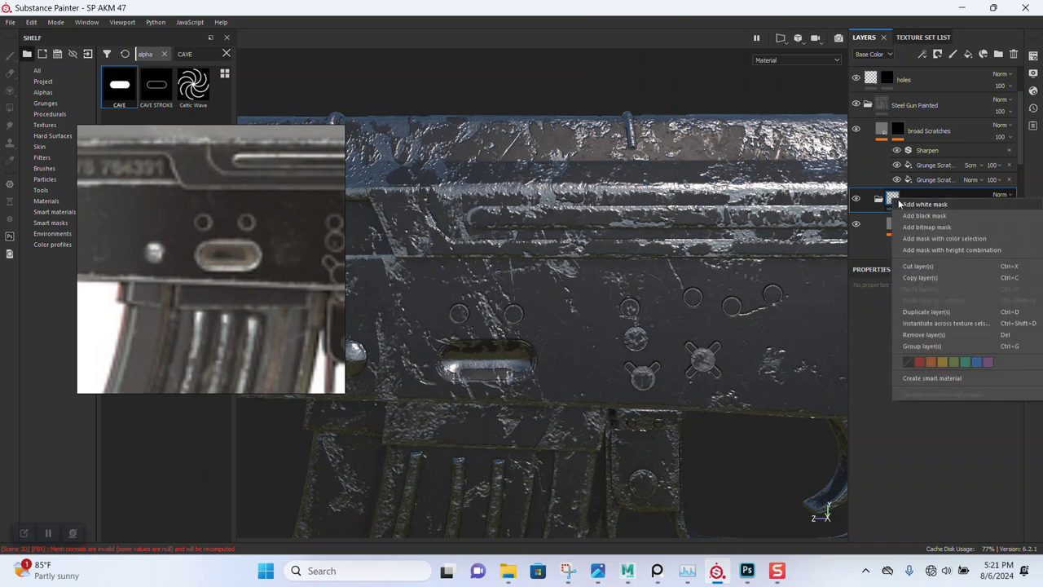
{"action": "left_click", "coordinate": [925, 214]}
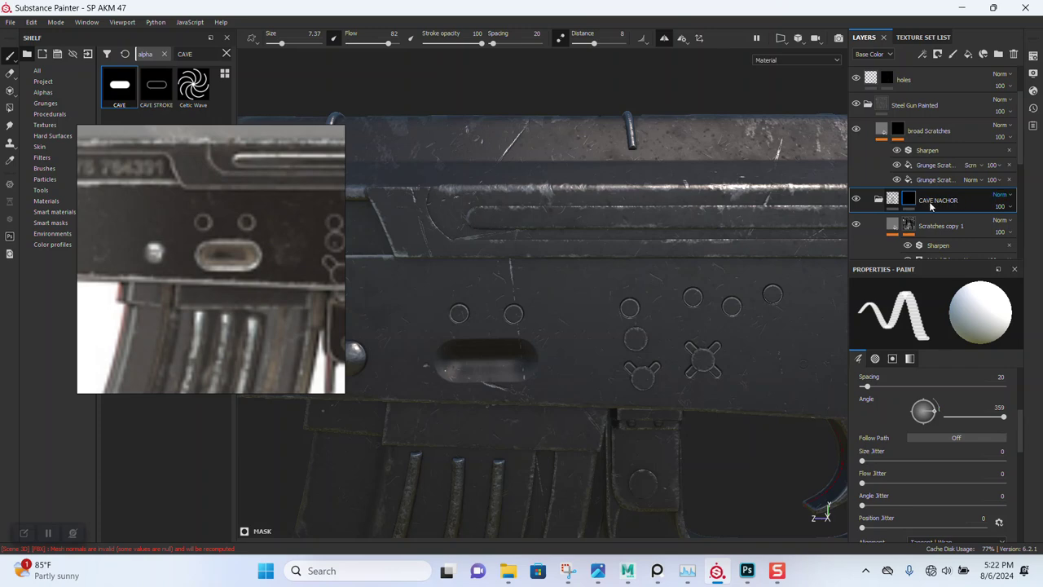
{"action": "left_click", "coordinate": [911, 200]}
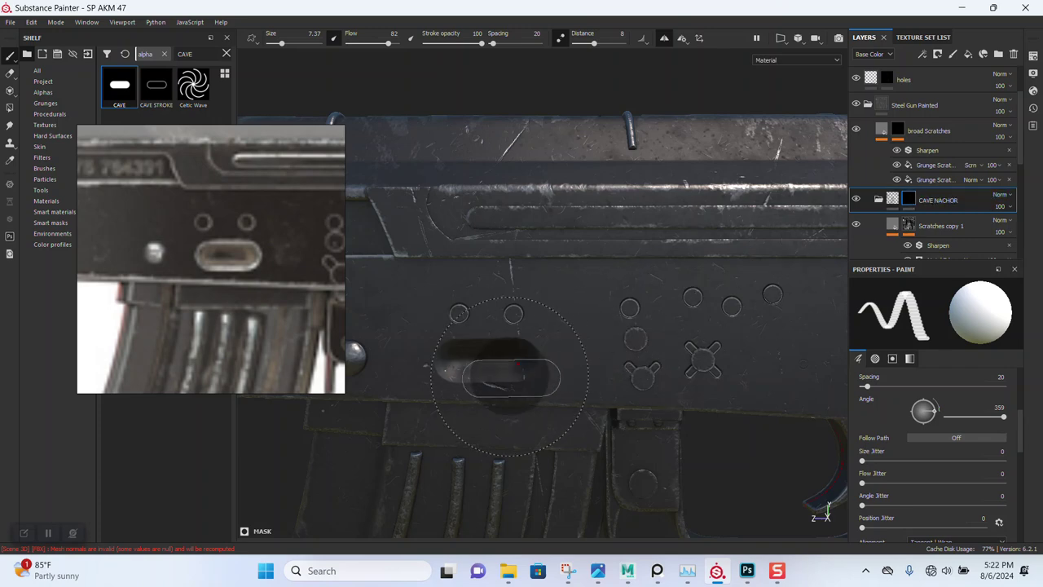
Stamp the CAVE alpha once into the folder mask over the receiver's oval cutout.
{"action": "scroll", "coordinate": [489, 371], "scroll_direction": "up", "scroll_amount": 2}
{"action": "scroll", "coordinate": [501, 372], "scroll_direction": "up", "scroll_amount": 3}
{"action": "scroll", "coordinate": [489, 366], "scroll_direction": "up", "scroll_amount": 1}
{"action": "left_click", "coordinate": [546, 324]}
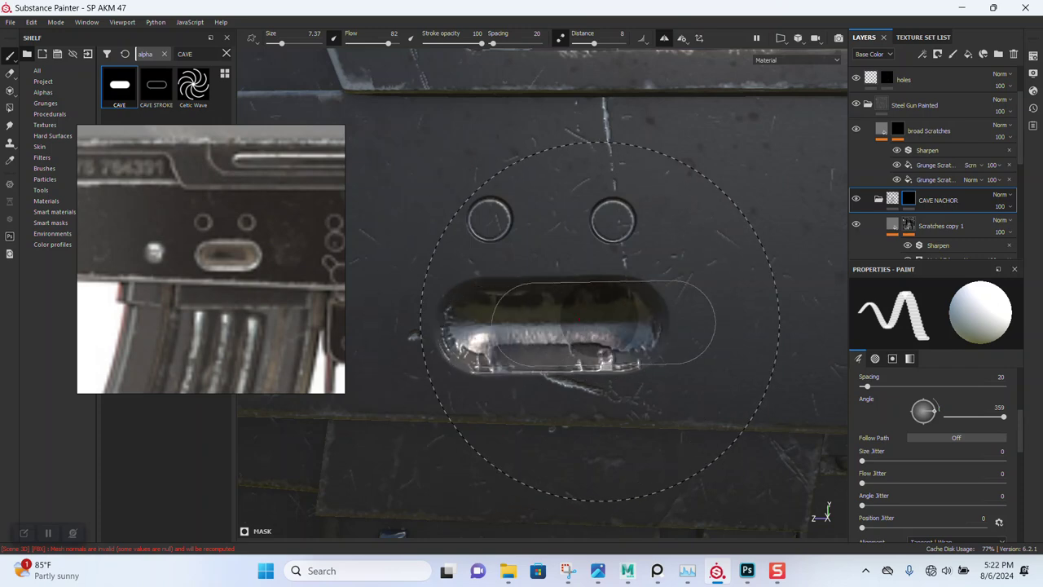
Check the CAVE stamp by orbiting the receiver and rotating the environment lighting across it.
{"action": "scroll", "coordinate": [620, 309], "scroll_direction": "down", "scroll_amount": 5}
{"action": "scroll", "coordinate": [570, 255], "scroll_direction": "up", "scroll_amount": 1}
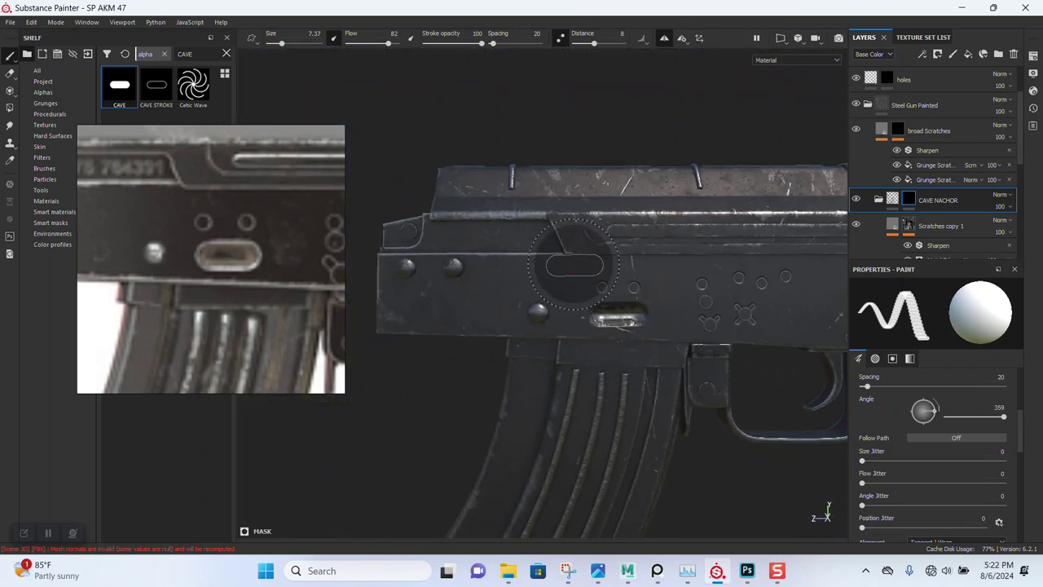
{"action": "scroll", "coordinate": [570, 293], "scroll_direction": "up", "scroll_amount": 1}
{"action": "scroll", "coordinate": [568, 310], "scroll_direction": "up", "scroll_amount": 1}
{"action": "scroll", "coordinate": [568, 321], "scroll_direction": "up", "scroll_amount": 1}
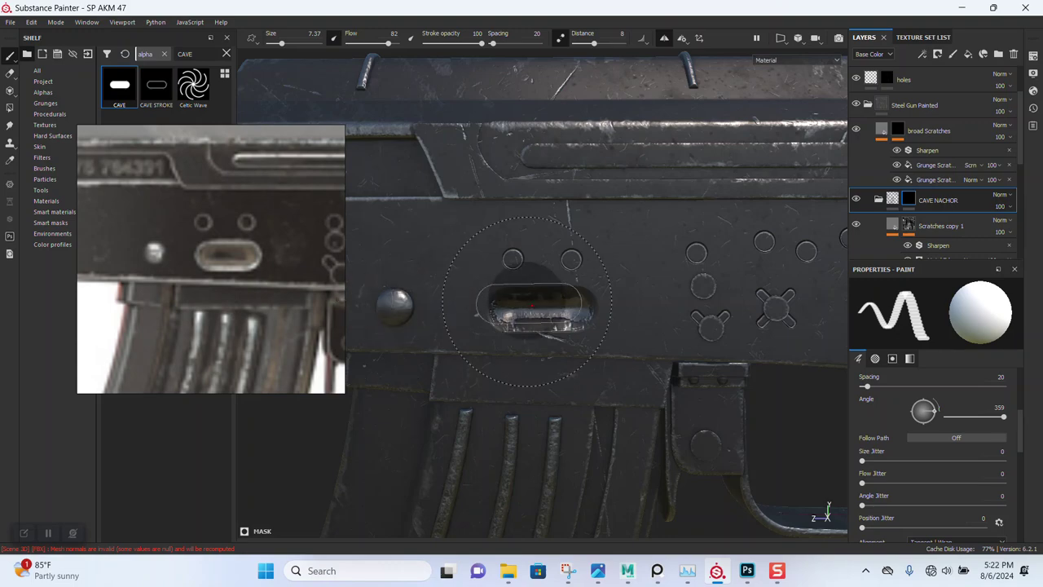
{"action": "scroll", "coordinate": [568, 322], "scroll_direction": "down", "scroll_amount": 3}
{"action": "mouse_move", "coordinate": [568, 322]}
{"action": "left_mouse_down", "text": "alt"}
{"action": "mouse_move", "coordinate": [727, 383]}
{"action": "mouse_move", "coordinate": [652, 307]}
{"action": "mouse_move", "coordinate": [834, 507]}
{"action": "mouse_move", "coordinate": [611, 264]}
{"action": "mouse_move", "coordinate": [612, 279]}
{"action": "left_mouse_up", "text": "alt"}
{"action": "right_click_drag", "start_coordinate": [612, 280], "coordinate": [570, 302], "text": "shift"}
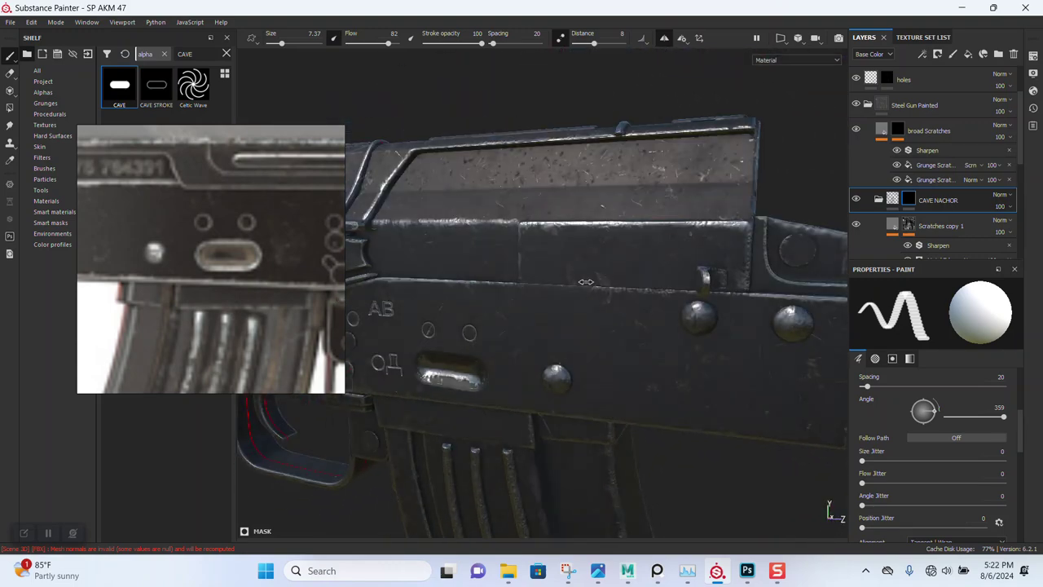
{"action": "scroll", "coordinate": [571, 302], "scroll_direction": "down", "scroll_amount": 2}
{"action": "scroll", "coordinate": [506, 224], "scroll_direction": "down", "scroll_amount": 1}
{"action": "mouse_move", "coordinate": [507, 224]}
{"action": "left_mouse_down", "text": "alt"}
{"action": "mouse_move", "coordinate": [562, 285]}
{"action": "mouse_move", "coordinate": [572, 282]}
{"action": "left_mouse_up", "text": "alt"}
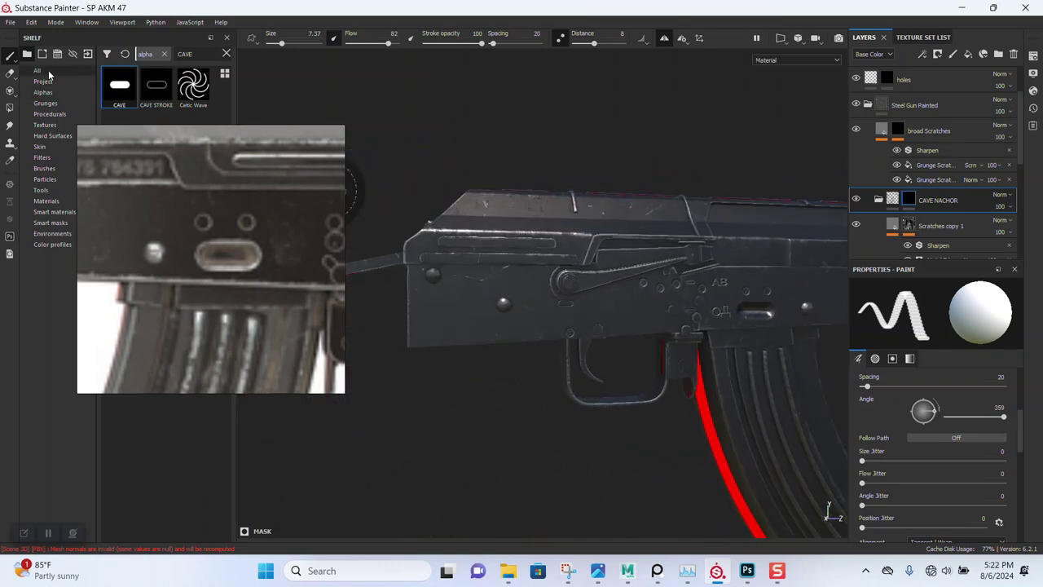
Review the painting tool variants and brush settings, collapse CAVE NACHOR, and orbit closer to the receiver.
{"action": "left_click", "coordinate": [7, 59]}
{"action": "right_click", "coordinate": [381, 121]}
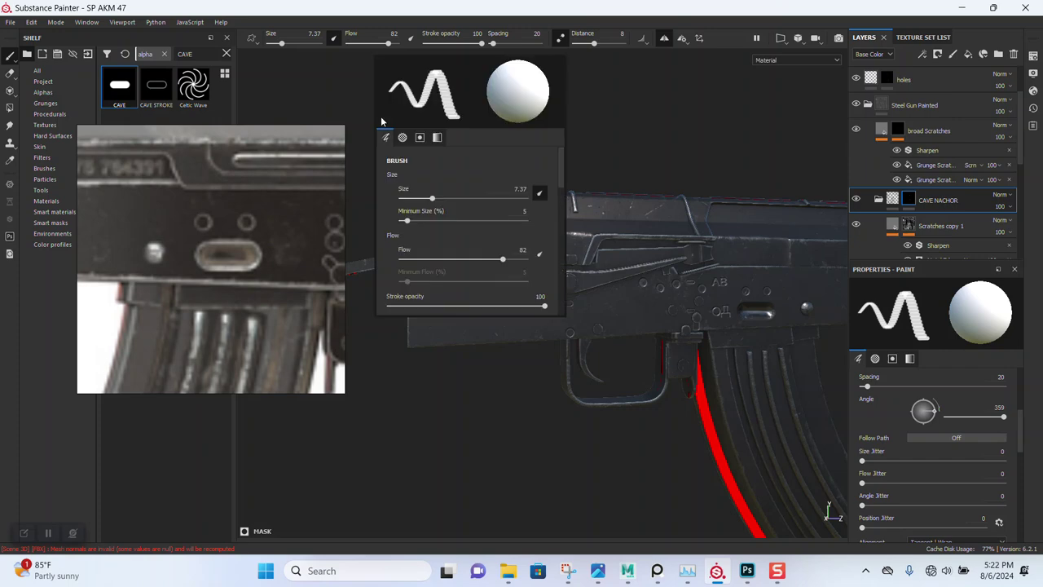
{"action": "mouse_move", "coordinate": [535, 297]}
{"action": "left_mouse_down", "text": "alt"}
{"action": "mouse_move", "coordinate": [533, 282]}
{"action": "mouse_move", "coordinate": [505, 285]}
{"action": "left_mouse_up", "text": "alt"}
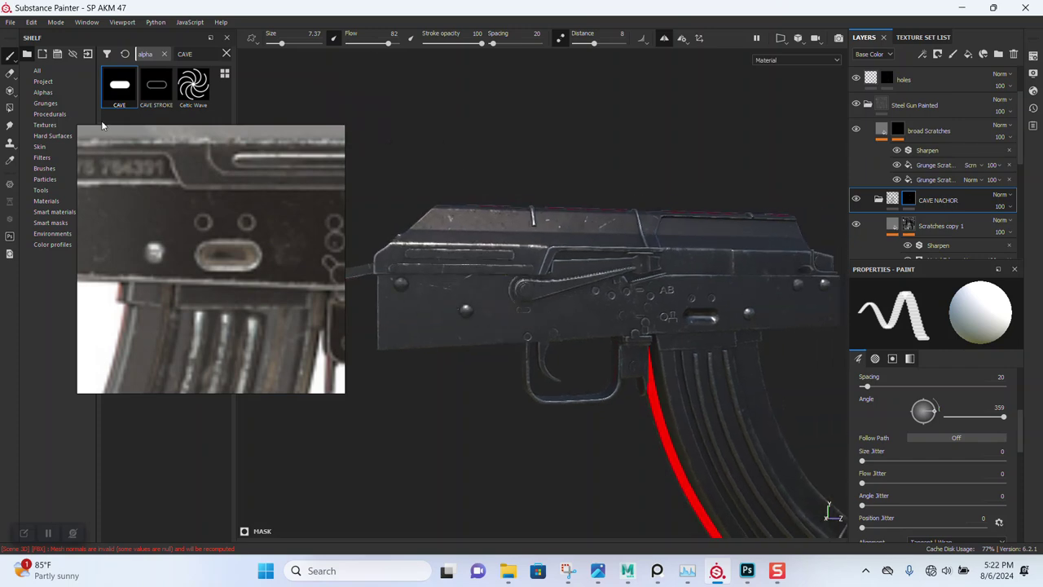
{"action": "left_click", "coordinate": [877, 199]}
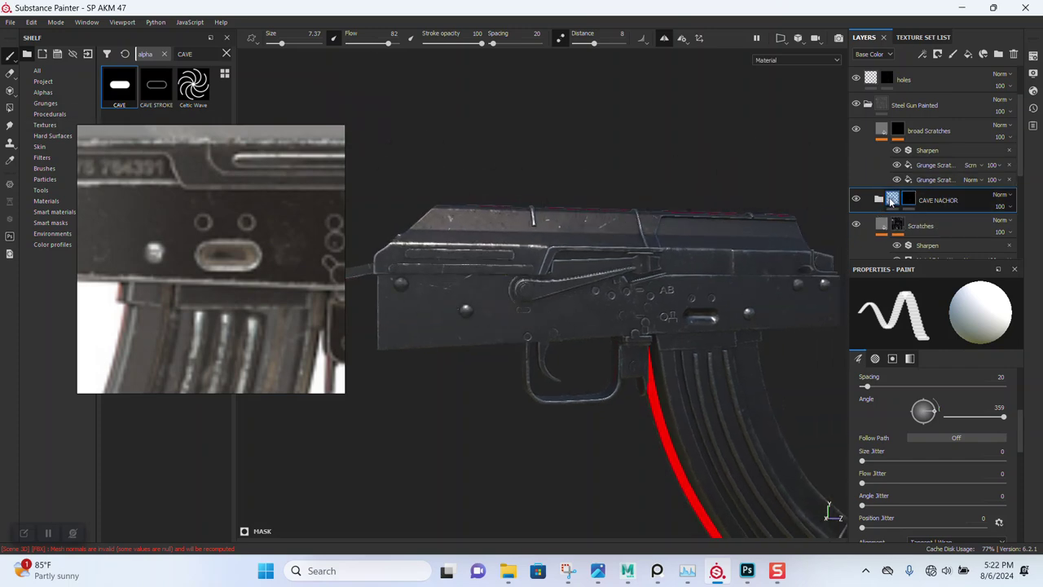
{"action": "scroll", "coordinate": [563, 399], "scroll_direction": "up", "scroll_amount": 2}
{"action": "scroll", "coordinate": [505, 341], "scroll_direction": "up", "scroll_amount": 2}
{"action": "mouse_move", "coordinate": [504, 341]}
{"action": "left_mouse_down", "text": "alt"}
{"action": "mouse_move", "coordinate": [595, 399]}
{"action": "mouse_move", "coordinate": [570, 383]}
{"action": "left_mouse_up", "text": "alt"}
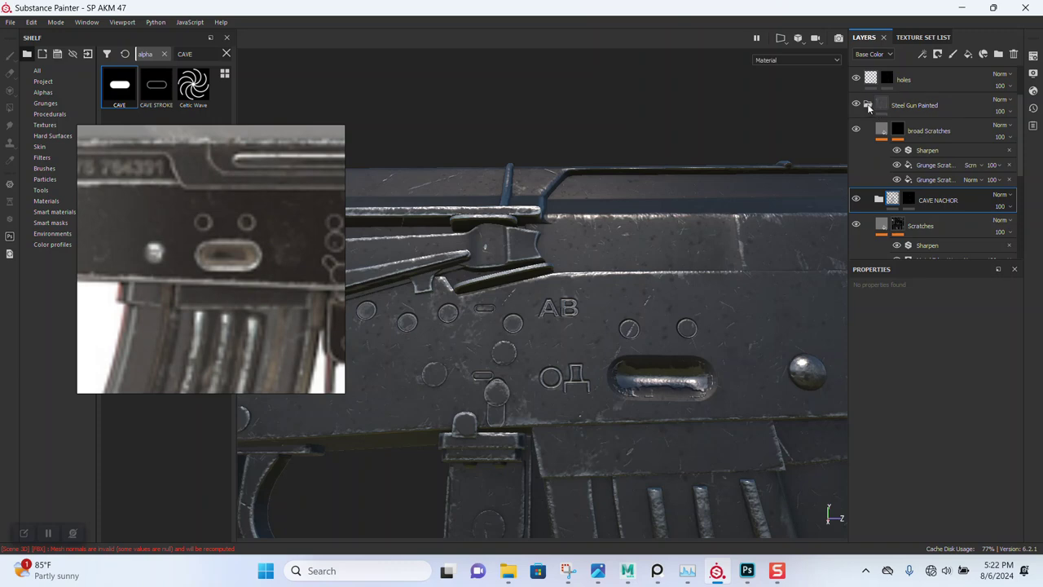
{"action": "left_click", "coordinate": [870, 79]}
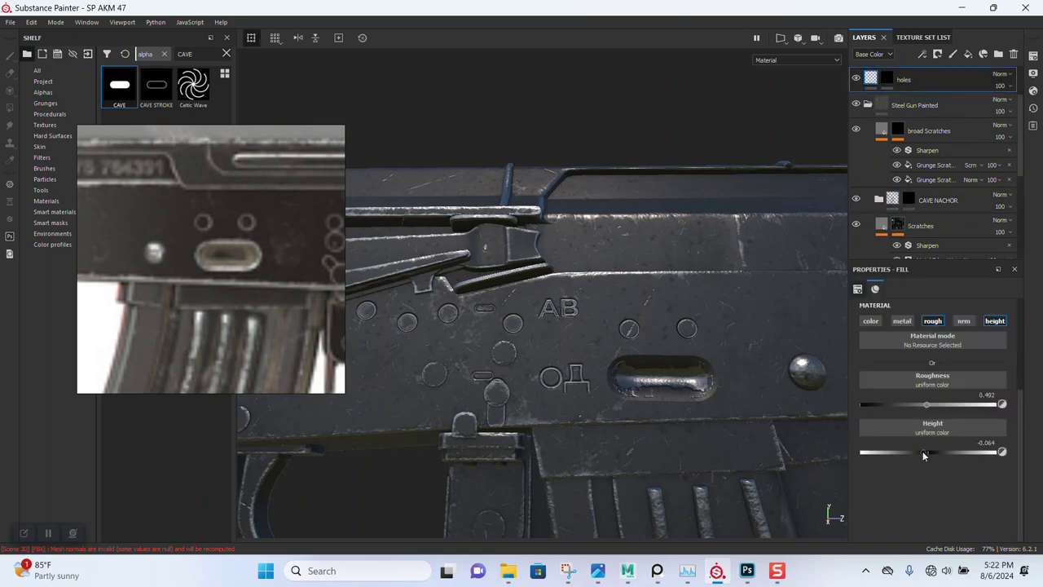
Lower the holes fill Height to -0.128 to recess the AB and ОД engravings.
{"action": "left_click_drag", "start_coordinate": [919, 456], "coordinate": [949, 452]}
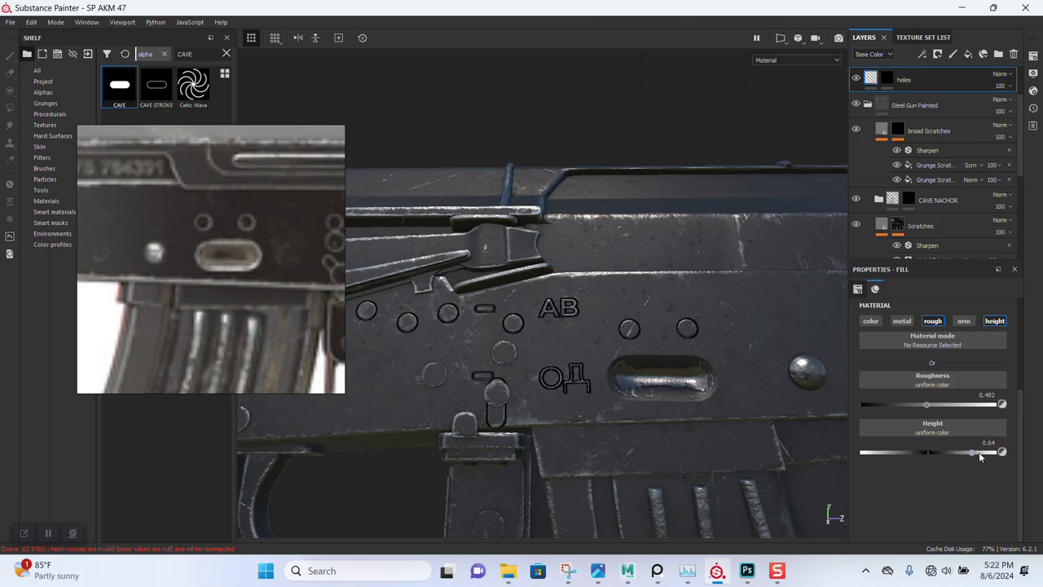
{"action": "left_click_drag", "start_coordinate": [951, 460], "coordinate": [901, 466]}
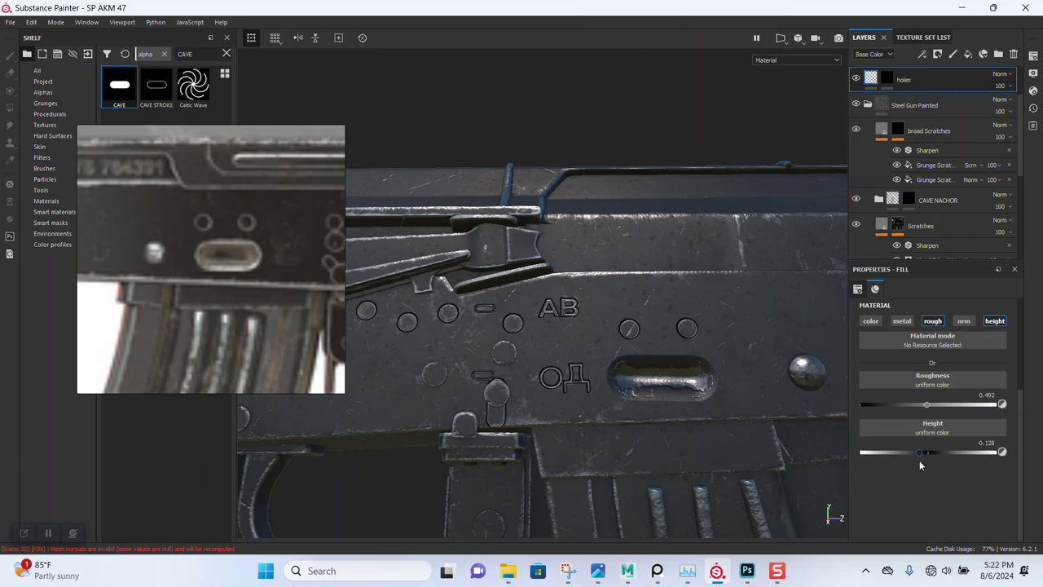
{"action": "scroll", "coordinate": [518, 302], "scroll_direction": "down", "scroll_amount": 5}
Check the deeper engravings from a close side view, then select the Metal Edge Wear generator.
{"action": "mouse_move", "coordinate": [497, 303]}
{"action": "left_mouse_down", "text": "alt"}
{"action": "mouse_move", "coordinate": [582, 311]}
{"action": "mouse_move", "coordinate": [587, 368]}
{"action": "mouse_move", "coordinate": [603, 371]}
{"action": "left_mouse_up", "text": "alt"}
{"action": "mouse_move", "coordinate": [740, 347]}
{"action": "left_mouse_down", "text": "alt"}
{"action": "mouse_move", "coordinate": [660, 323]}
{"action": "mouse_move", "coordinate": [685, 403]}
{"action": "left_mouse_up", "text": "alt"}
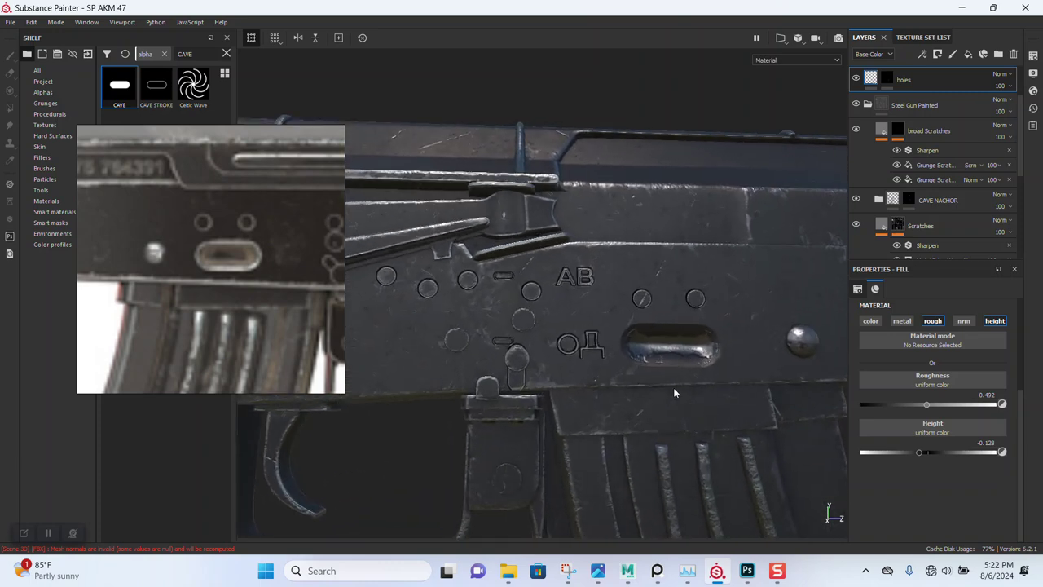
{"action": "scroll", "coordinate": [910, 257], "scroll_direction": "down", "scroll_amount": 1}
{"action": "scroll", "coordinate": [908, 251], "scroll_direction": "down", "scroll_amount": 1}
{"action": "scroll", "coordinate": [906, 242], "scroll_direction": "down", "scroll_amount": 1}
{"action": "scroll", "coordinate": [904, 235], "scroll_direction": "down", "scroll_amount": 2}
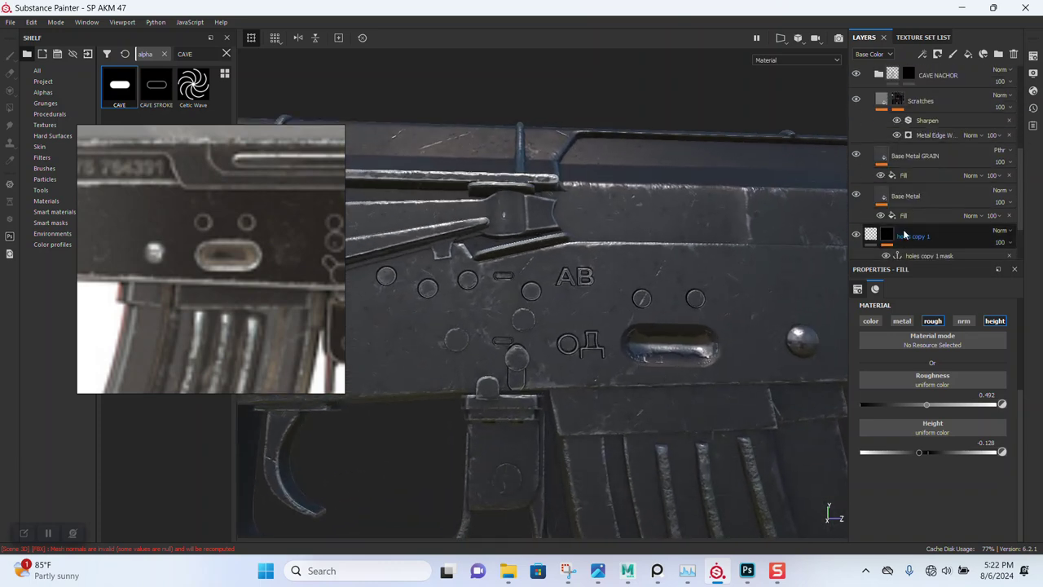
{"action": "left_click", "coordinate": [937, 135]}
Set the edge-wear Levels midpoint to 2.296 and the low point to 0.
{"action": "scroll", "coordinate": [930, 487], "scroll_direction": "down", "scroll_amount": 3}
{"action": "scroll", "coordinate": [930, 486], "scroll_direction": "down", "scroll_amount": 2}
{"action": "scroll", "coordinate": [930, 486], "scroll_direction": "down", "scroll_amount": 2}
{"action": "left_click_drag", "start_coordinate": [941, 441], "coordinate": [986, 440]}
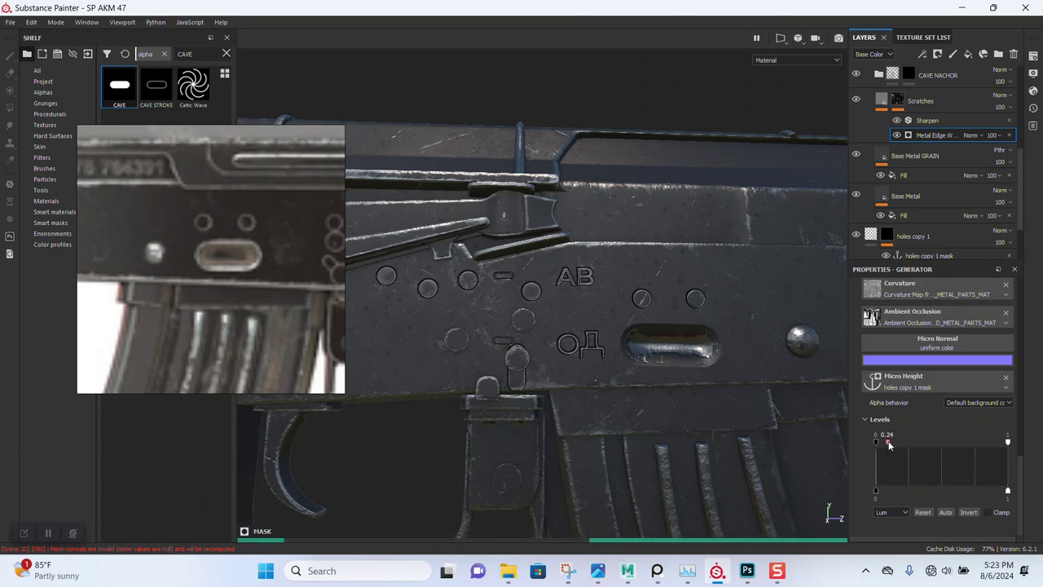
{"action": "left_click_drag", "start_coordinate": [947, 442], "coordinate": [949, 442]}
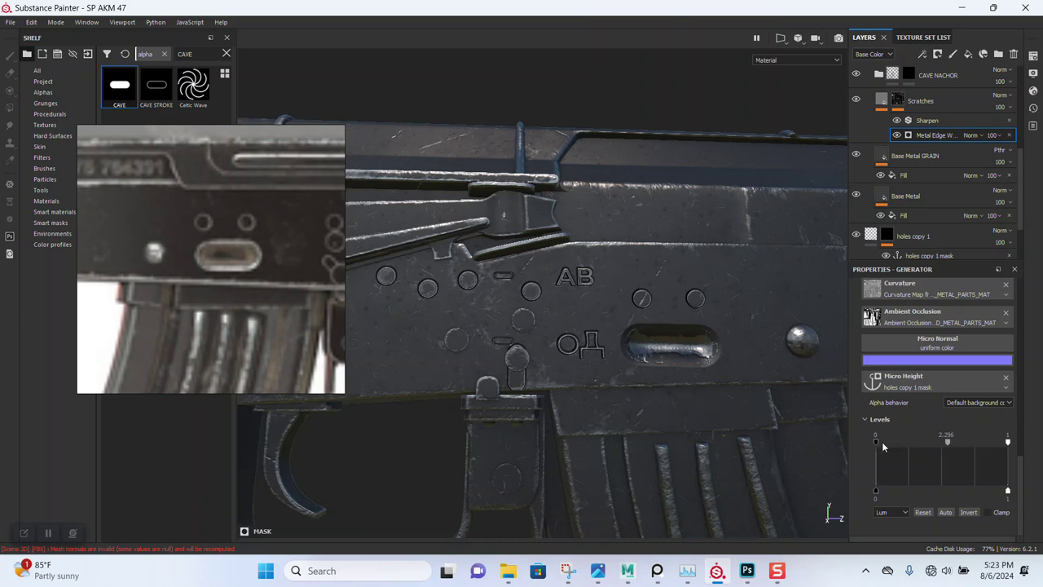
{"action": "left_click_drag", "start_coordinate": [928, 440], "coordinate": [845, 435]}
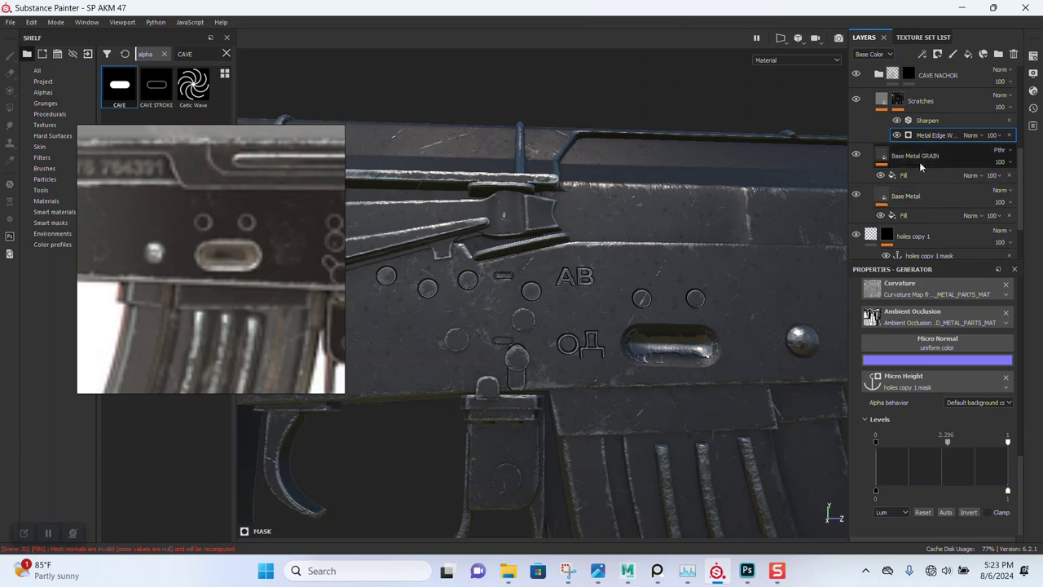
Set the Height Details Intensity to 10.
{"action": "scroll", "coordinate": [953, 391], "scroll_direction": "up", "scroll_amount": 1}
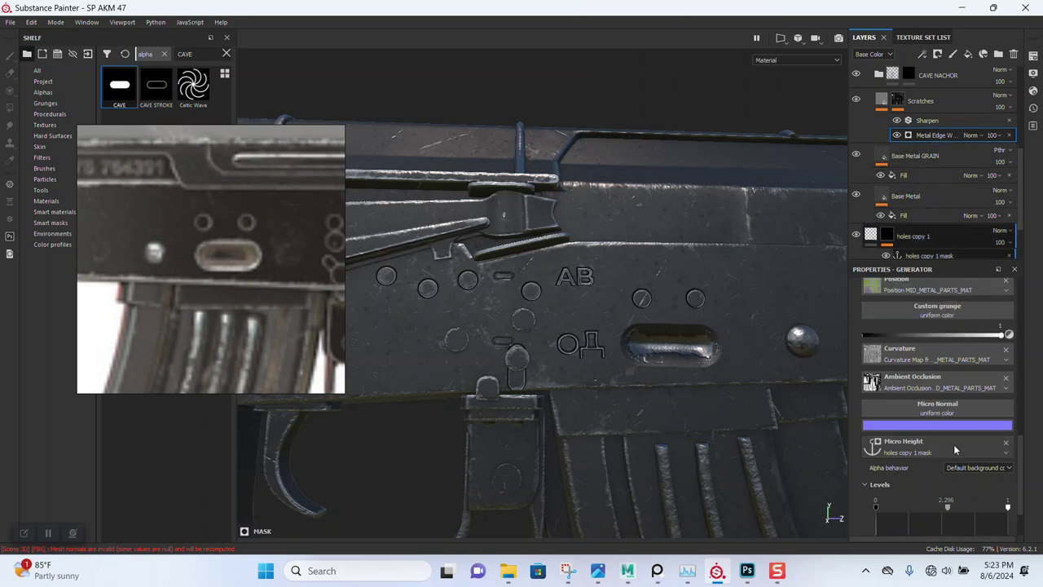
{"action": "scroll", "coordinate": [950, 440], "scroll_direction": "up", "scroll_amount": 2}
{"action": "scroll", "coordinate": [950, 458], "scroll_direction": "up", "scroll_amount": 2}
{"action": "scroll", "coordinate": [947, 461], "scroll_direction": "down", "scroll_amount": 2}
{"action": "scroll", "coordinate": [945, 458], "scroll_direction": "up", "scroll_amount": 2}
{"action": "left_click_drag", "start_coordinate": [947, 402], "coordinate": [1009, 403]}
{"action": "left_click_drag", "start_coordinate": [890, 405], "coordinate": [1010, 403]}
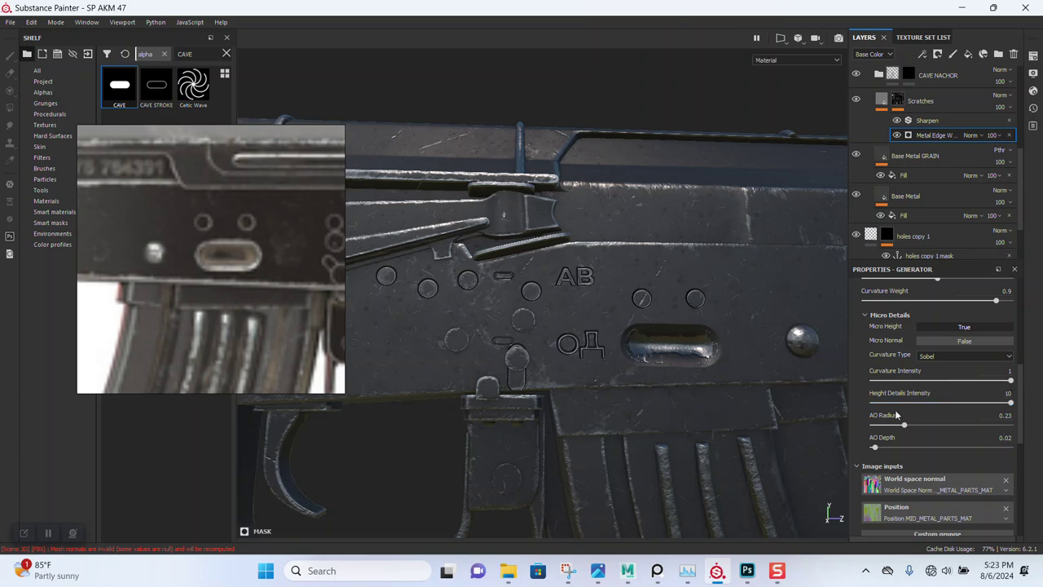
Try the Curvature Type options, set AO Radius to 0, and view the receiver and magazine.
{"action": "left_click", "coordinate": [945, 356]}
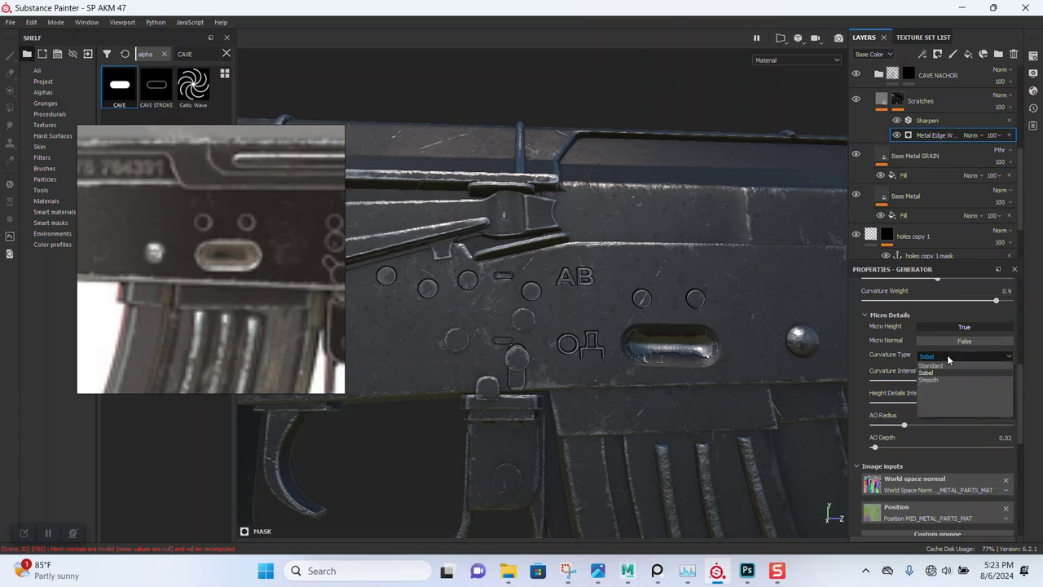
{"action": "left_click", "coordinate": [940, 367]}
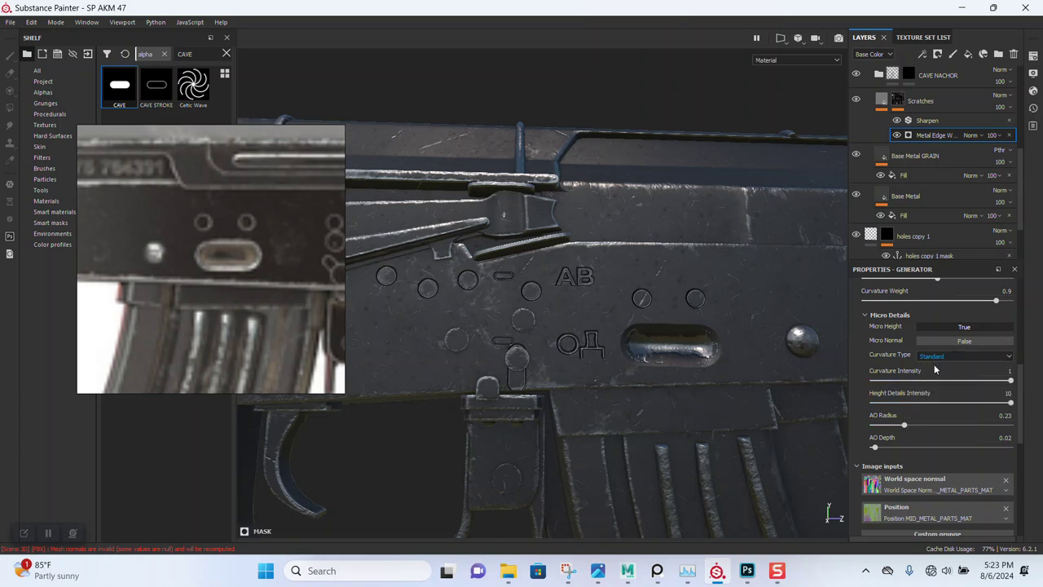
{"action": "left_click", "coordinate": [934, 356]}
{"action": "left_click", "coordinate": [930, 373]}
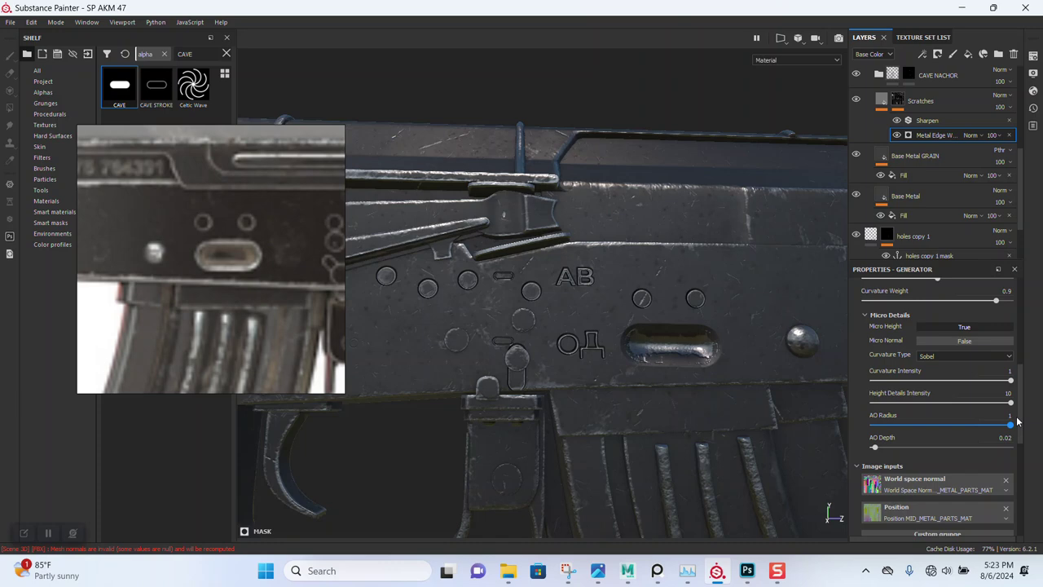
{"action": "left_click_drag", "start_coordinate": [918, 425], "coordinate": [851, 432]}
{"action": "scroll", "coordinate": [562, 319], "scroll_direction": "up", "scroll_amount": 5}
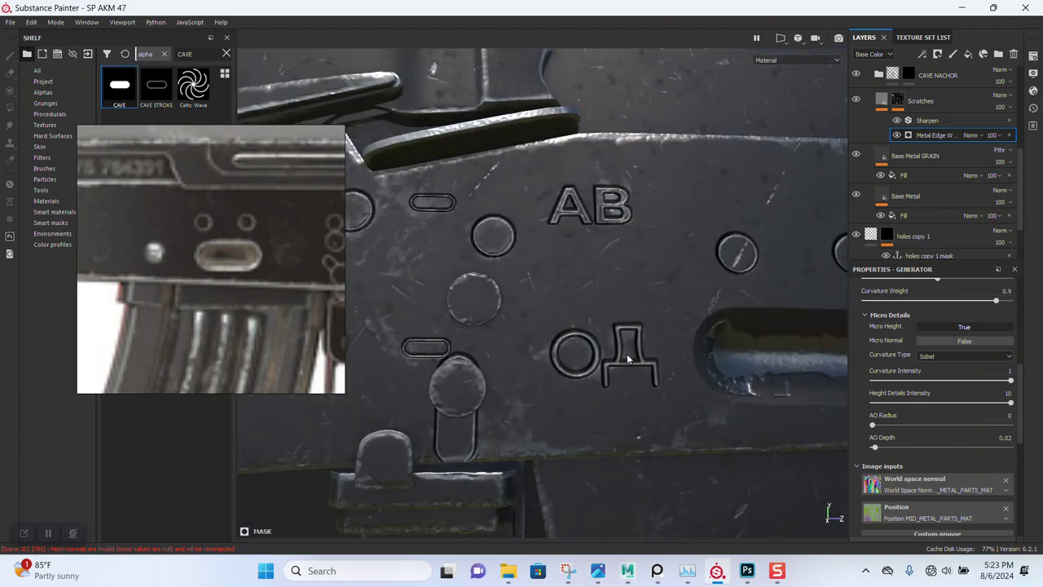
{"action": "scroll", "coordinate": [625, 354], "scroll_direction": "down", "scroll_amount": 5}
{"action": "scroll", "coordinate": [540, 257], "scroll_direction": "down", "scroll_amount": 3}
{"action": "mouse_move", "coordinate": [540, 257]}
{"action": "left_mouse_down", "text": "alt"}
{"action": "mouse_move", "coordinate": [608, 311]}
{"action": "mouse_move", "coordinate": [588, 273]}
{"action": "mouse_move", "coordinate": [600, 339]}
{"action": "mouse_move", "coordinate": [661, 377]}
{"action": "left_mouse_up", "text": "alt"}
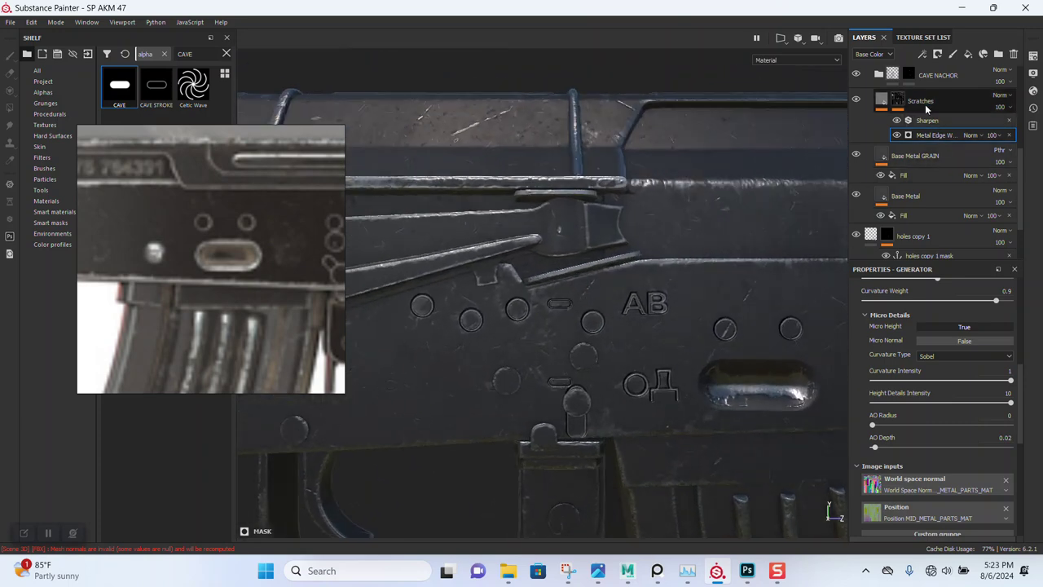
Add a paint effect to the Scratches layer's mask.
{"action": "left_click", "coordinate": [899, 102]}
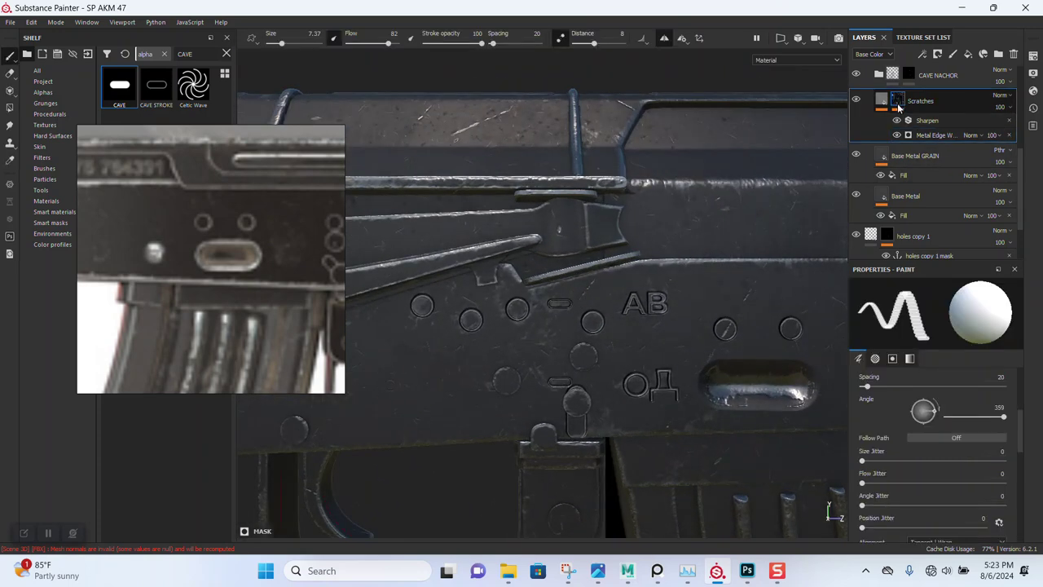
{"action": "right_click", "coordinate": [897, 99]}
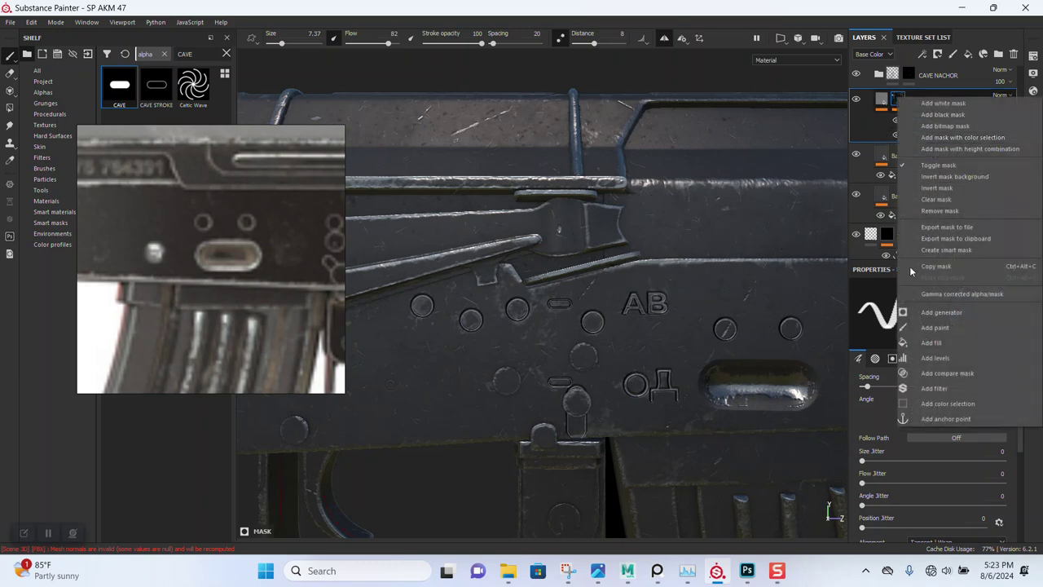
{"action": "left_click", "coordinate": [933, 327]}
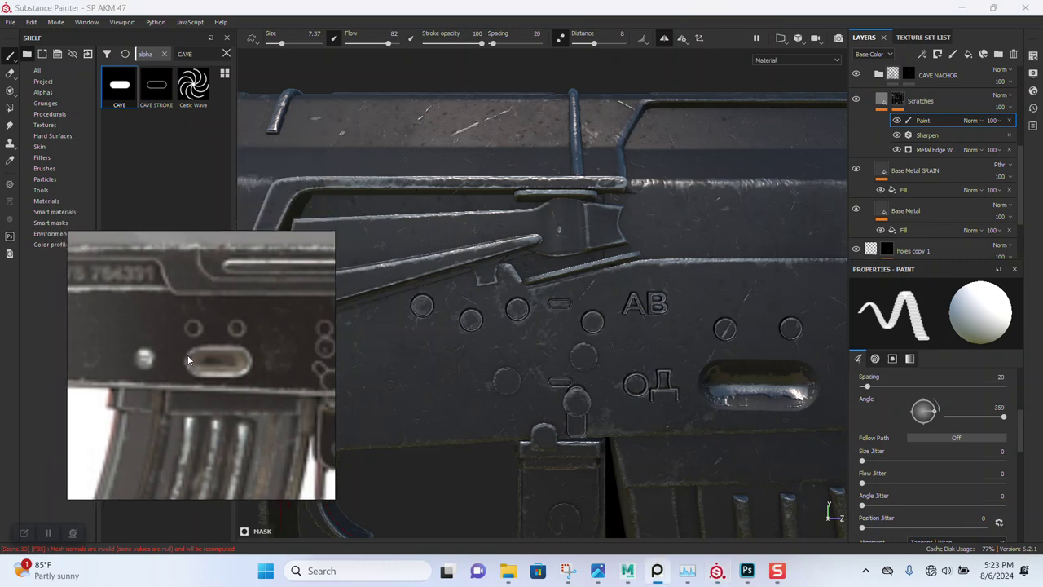
Search the shelf for SHAPE, pick the soft Shape alpha, and shrink the brush to 0.27.
{"action": "left_click_drag", "start_coordinate": [199, 249], "coordinate": [613, 220]}
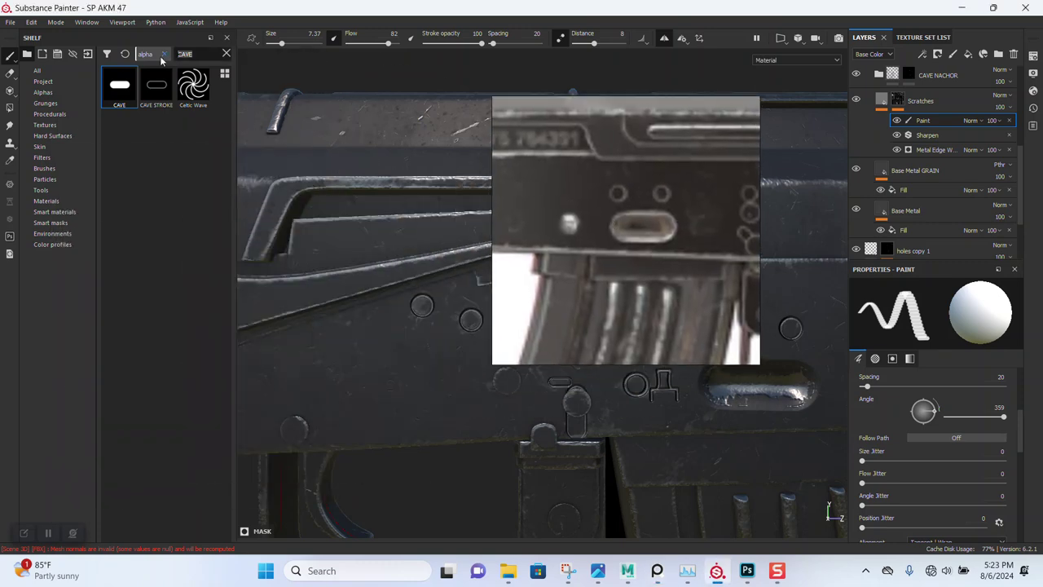
{"action": "key", "text": "BackSpace"}
{"action": "key", "text": "BackSpace"}
{"action": "key", "text": "BackSpace"}
{"action": "type", "text": "SHA"}
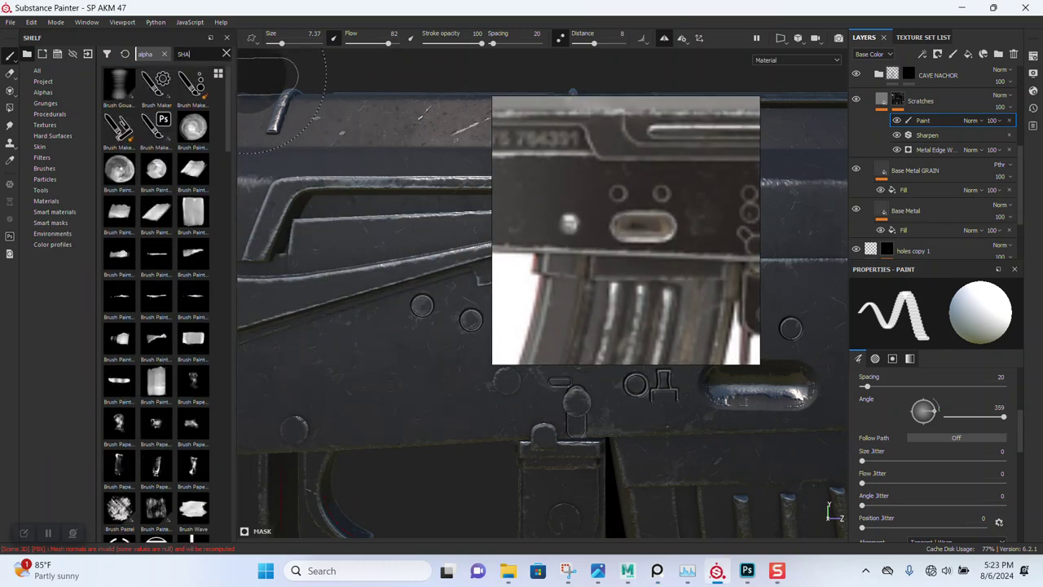
{"action": "type", "text": "PE"}
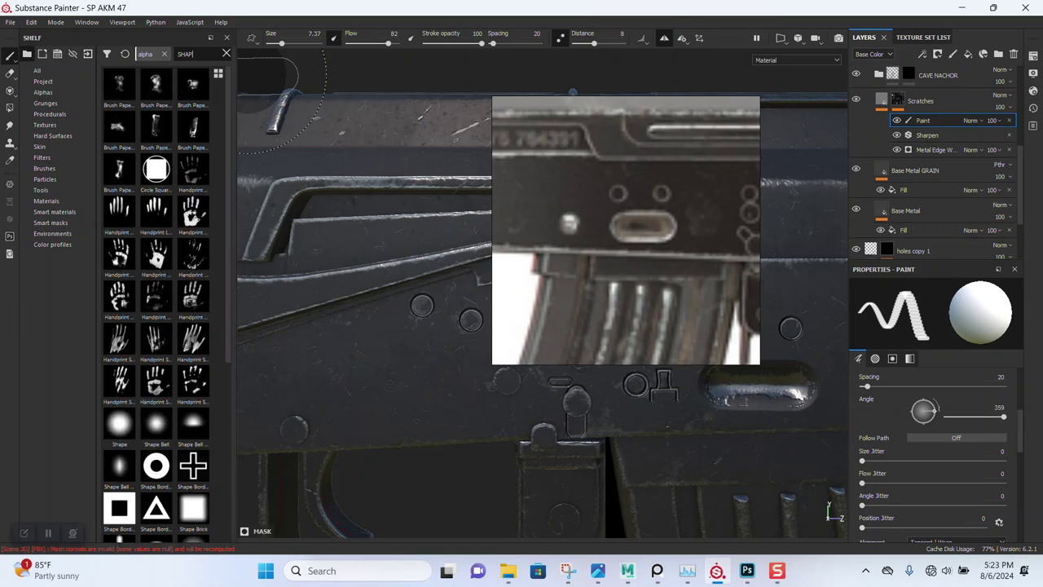
{"action": "left_click", "coordinate": [194, 169]}
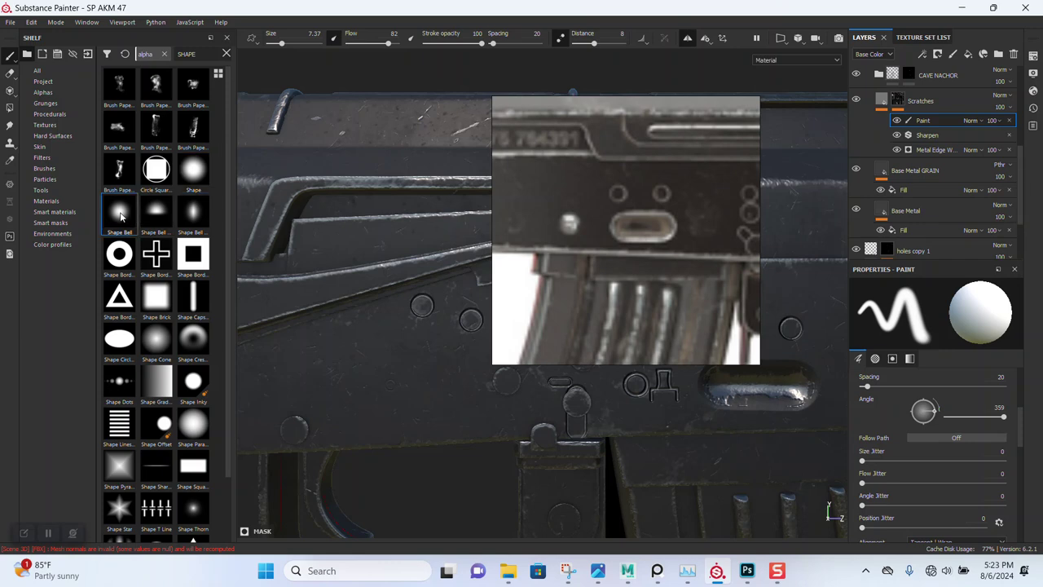
{"action": "right_click_drag", "start_coordinate": [579, 269], "coordinate": [562, 270], "text": "ctrl"}
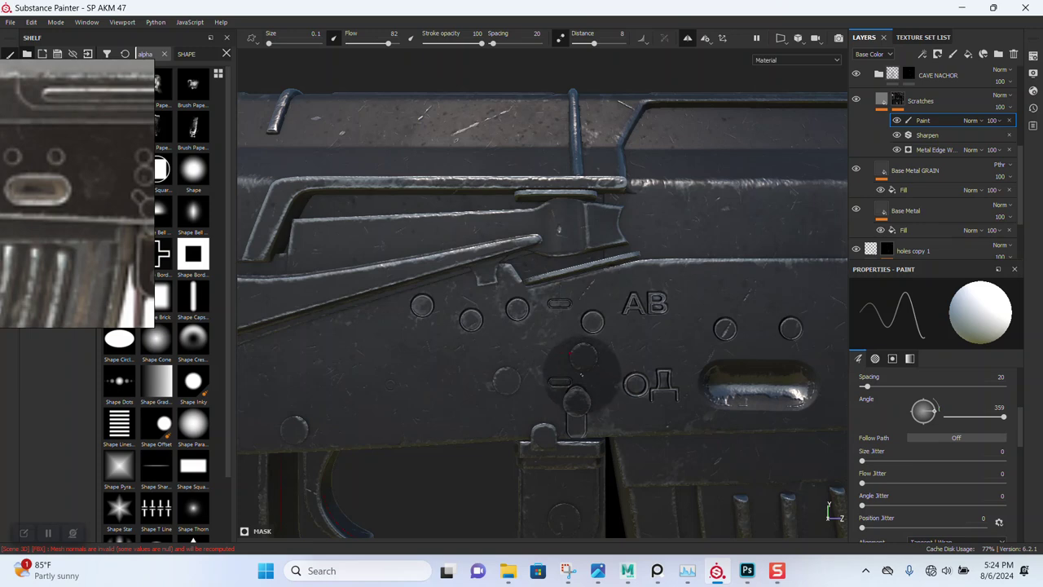
{"action": "middle_click_drag", "start_coordinate": [570, 373], "coordinate": [552, 334]}
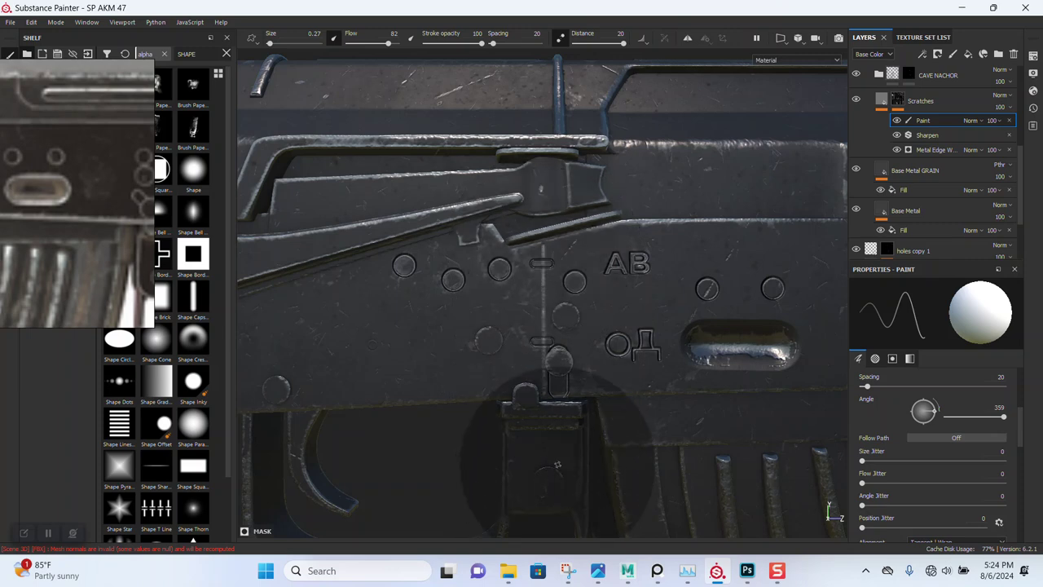
{"action": "left_click_drag", "start_coordinate": [535, 303], "coordinate": [535, 233], "text": "alt"}
{"action": "scroll", "coordinate": [536, 233], "scroll_direction": "down", "scroll_amount": 5}
{"action": "mouse_move", "coordinate": [508, 287]}
{"action": "left_mouse_down", "text": "alt"}
{"action": "mouse_move", "coordinate": [570, 315]}
{"action": "mouse_move", "coordinate": [691, 293]}
{"action": "mouse_move", "coordinate": [512, 256]}
{"action": "mouse_move", "coordinate": [477, 291]}
{"action": "mouse_move", "coordinate": [314, 248]}
{"action": "left_mouse_up", "text": "alt"}
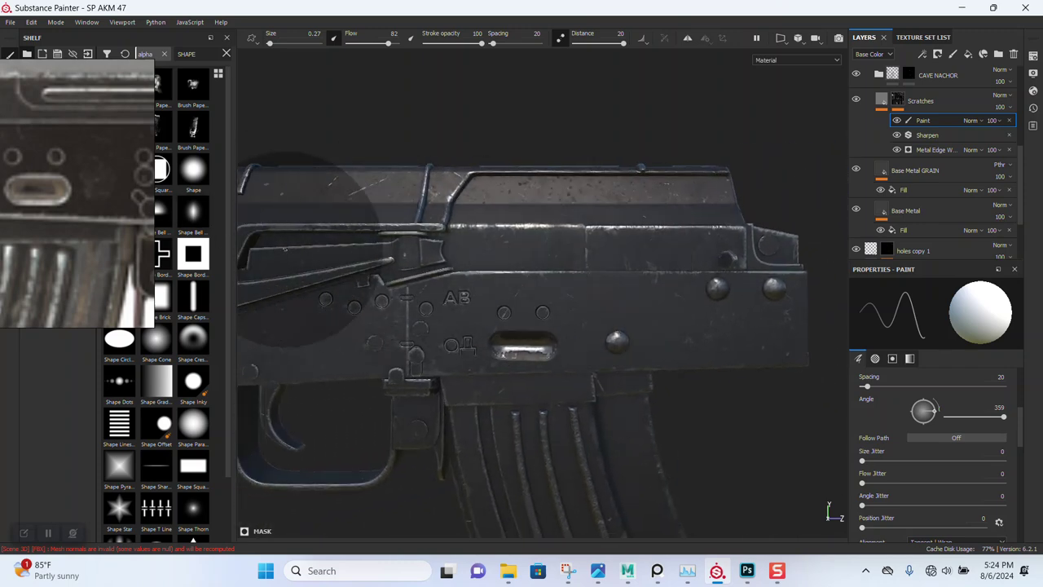
Collapse the Steel Gun Painted folder and select Layer 1 at the top of the stack.
{"action": "scroll", "coordinate": [512, 199], "scroll_direction": "down", "scroll_amount": 2}
{"action": "scroll", "coordinate": [489, 216], "scroll_direction": "down", "scroll_amount": 2}
{"action": "scroll", "coordinate": [473, 227], "scroll_direction": "down", "scroll_amount": 2}
{"action": "scroll", "coordinate": [472, 232], "scroll_direction": "down", "scroll_amount": 2}
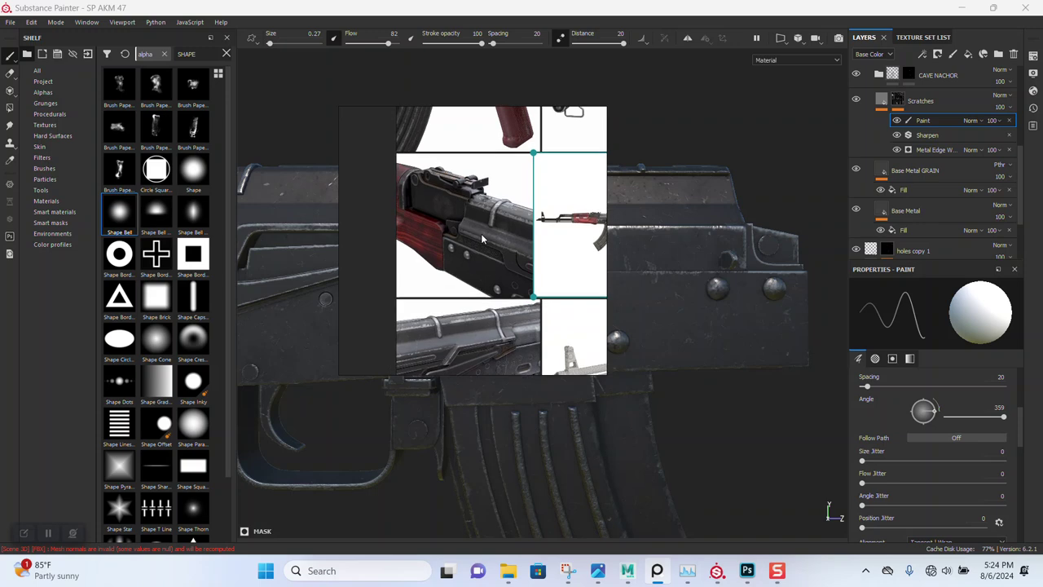
{"action": "scroll", "coordinate": [440, 245], "scroll_direction": "up", "scroll_amount": 2}
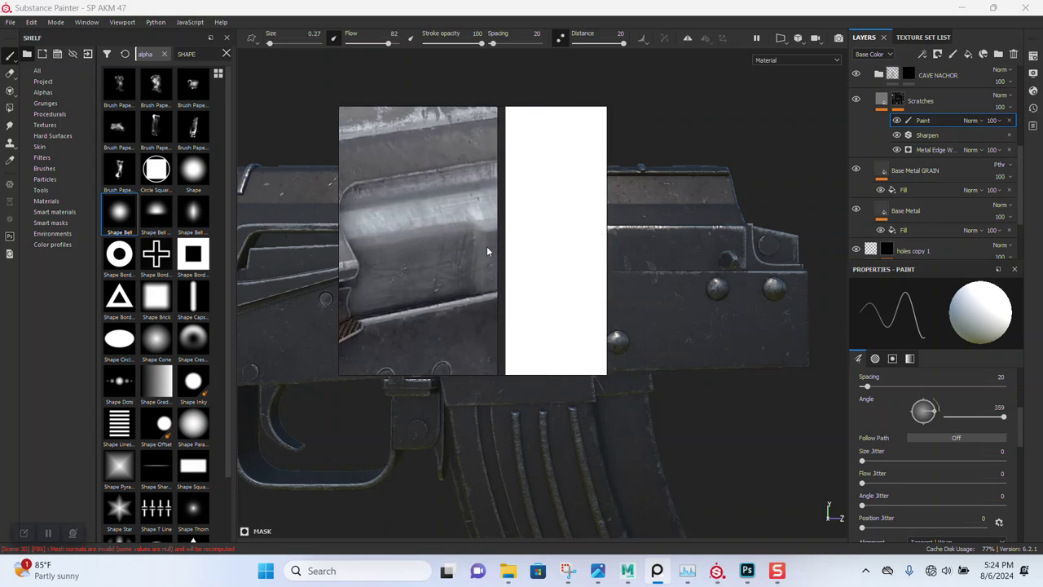
{"action": "left_click_drag", "start_coordinate": [486, 251], "coordinate": [231, 114]}
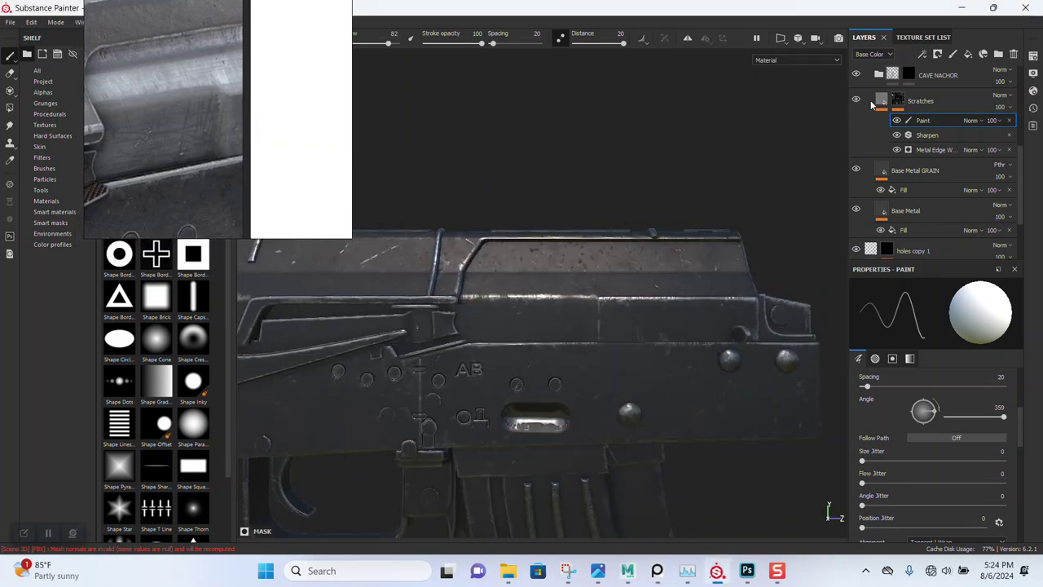
{"action": "scroll", "coordinate": [871, 104], "scroll_direction": "up", "scroll_amount": 4}
{"action": "left_click", "coordinate": [870, 170]}
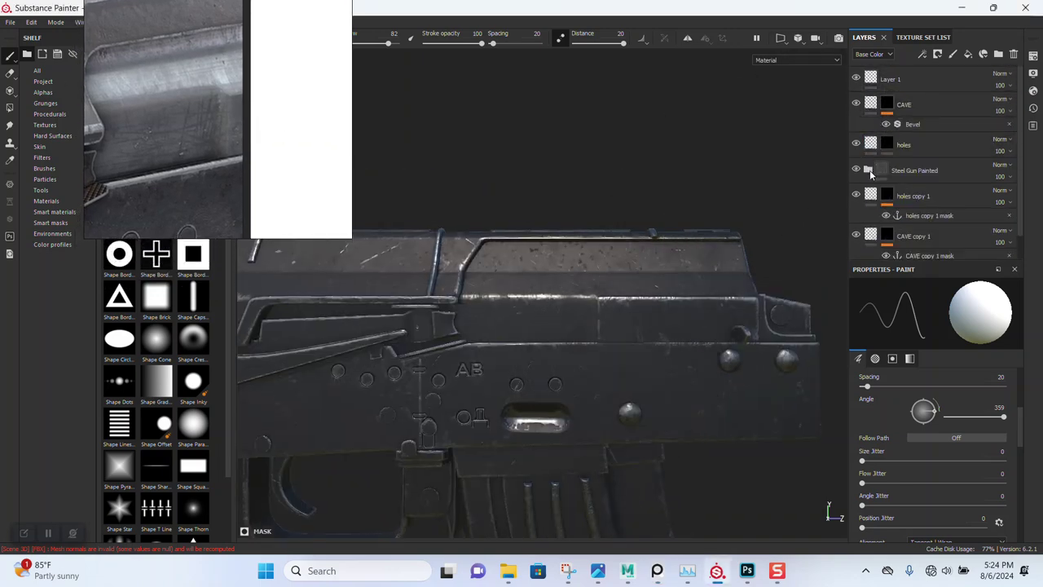
{"action": "left_click", "coordinate": [911, 192]}
{"action": "scroll", "coordinate": [939, 199], "scroll_direction": "down", "scroll_amount": 1}
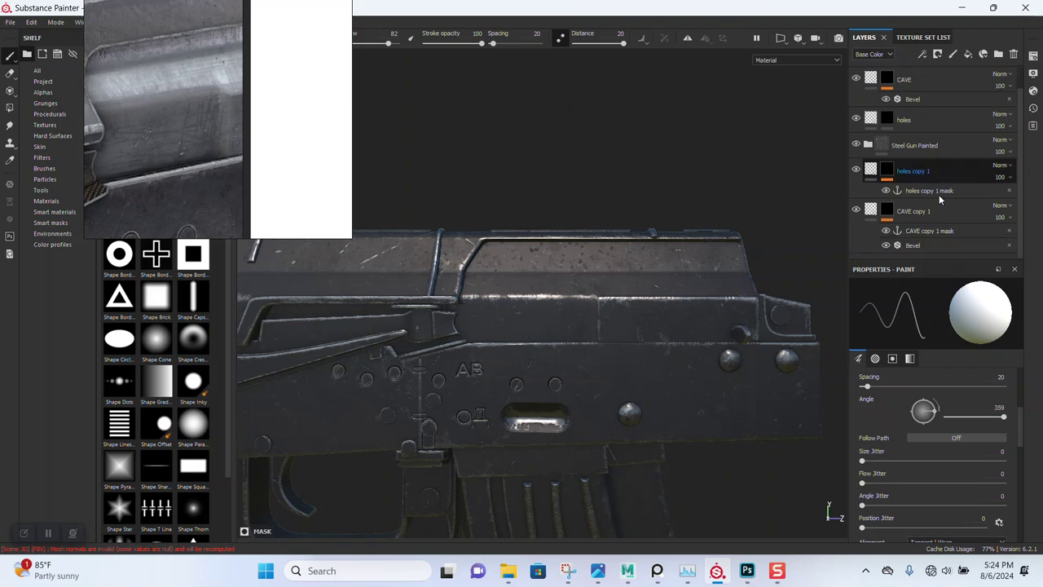
{"action": "scroll", "coordinate": [940, 198], "scroll_direction": "up", "scroll_amount": 1}
{"action": "left_click", "coordinate": [941, 83]}
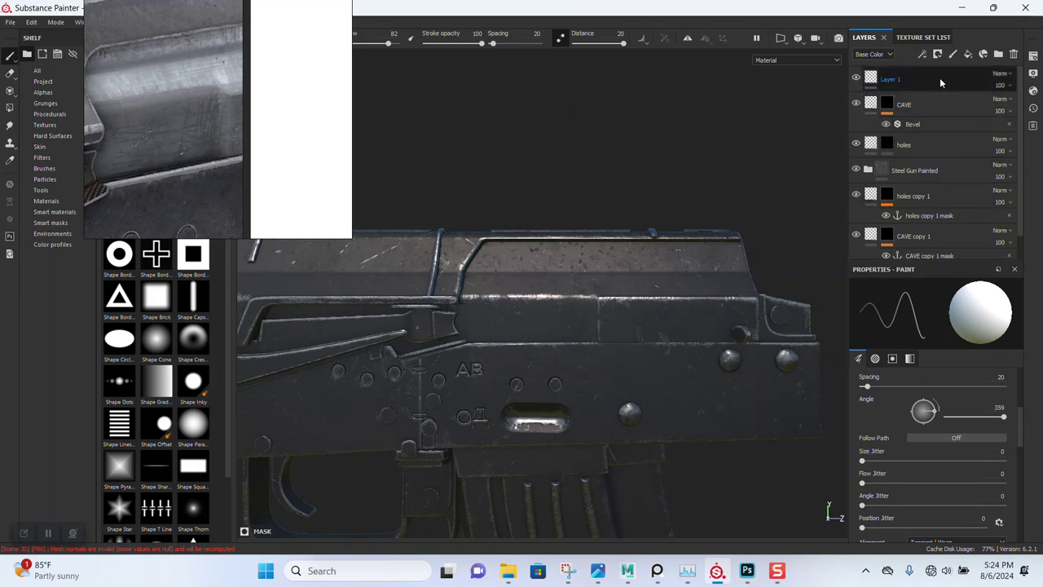
Search the smart materials for 'META' and drop the Steel smart material onto the rifle mesh.
{"action": "left_click_drag", "start_coordinate": [272, 168], "coordinate": [897, 175]}
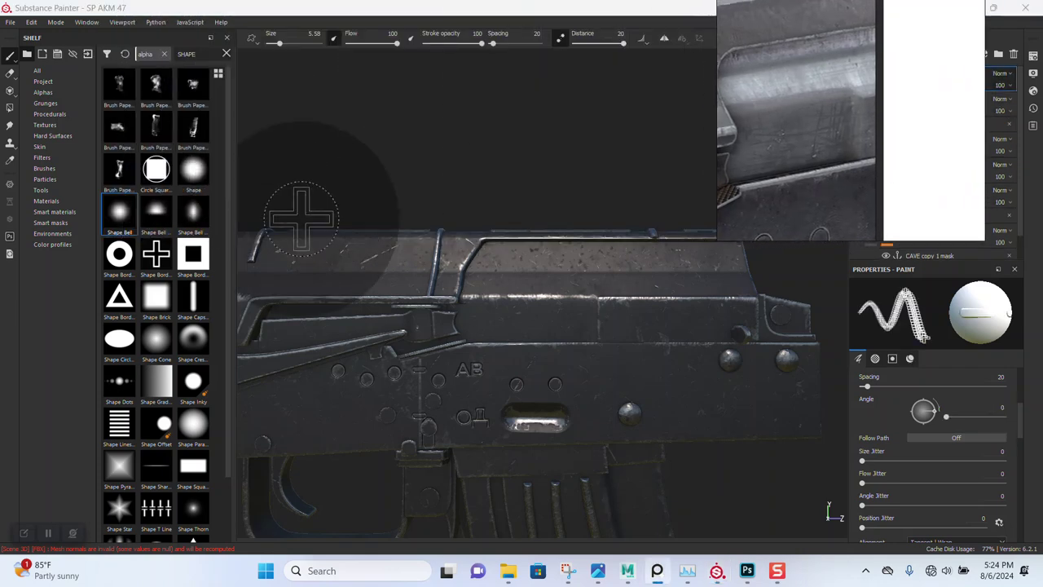
{"action": "left_click", "coordinate": [54, 211]}
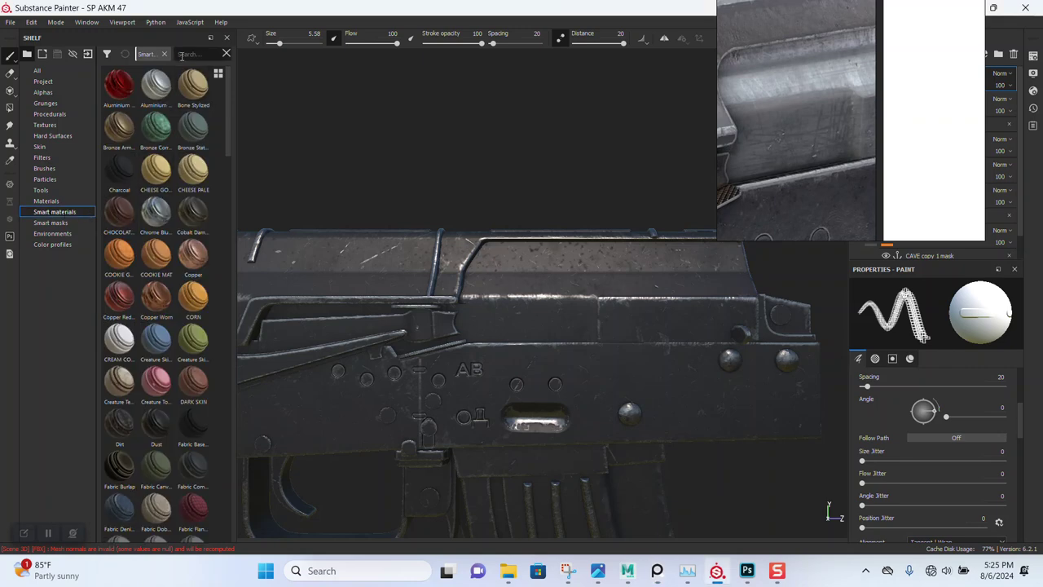
{"action": "type", "text": "META"}
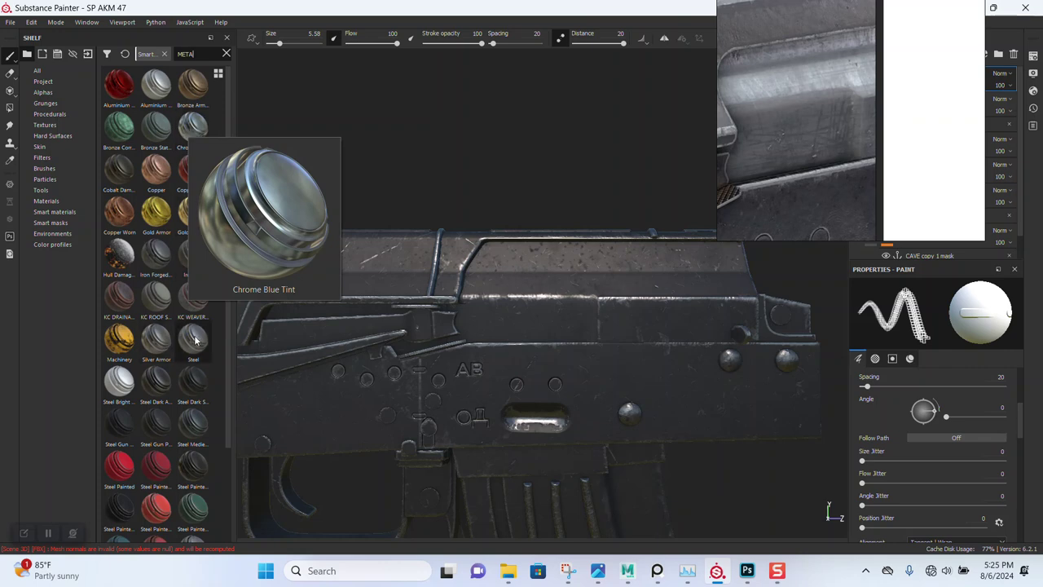
{"action": "mouse_move", "coordinate": [192, 336]}
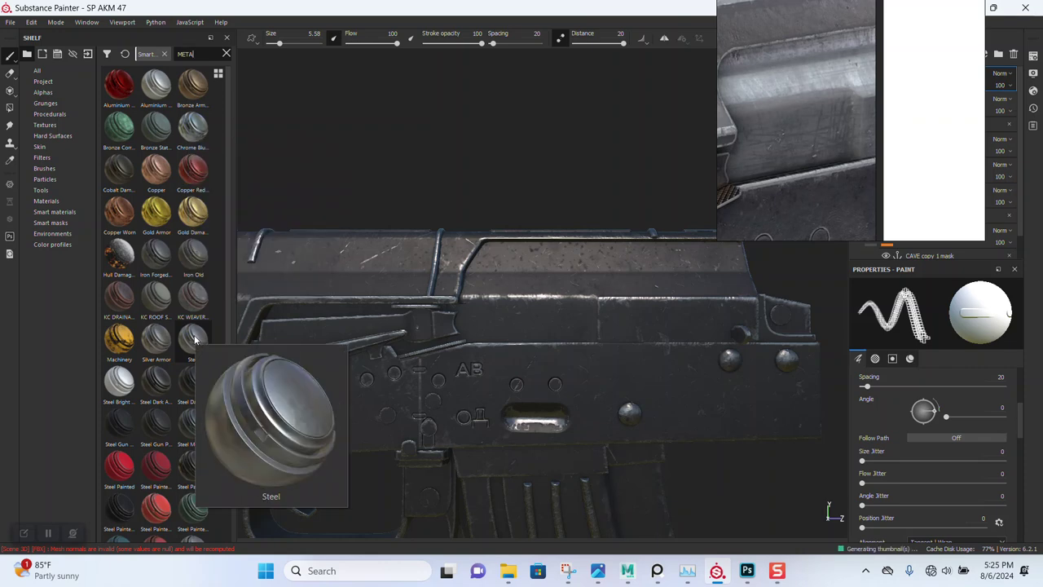
{"action": "scroll", "coordinate": [194, 339], "scroll_direction": "down", "scroll_amount": 3}
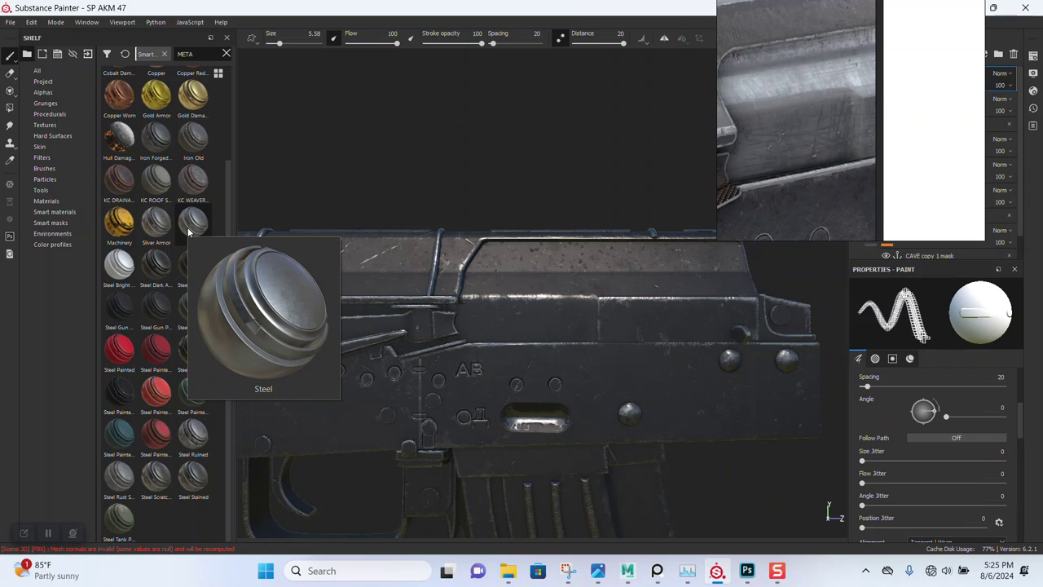
{"action": "left_click_drag", "start_coordinate": [188, 233], "coordinate": [355, 285]}
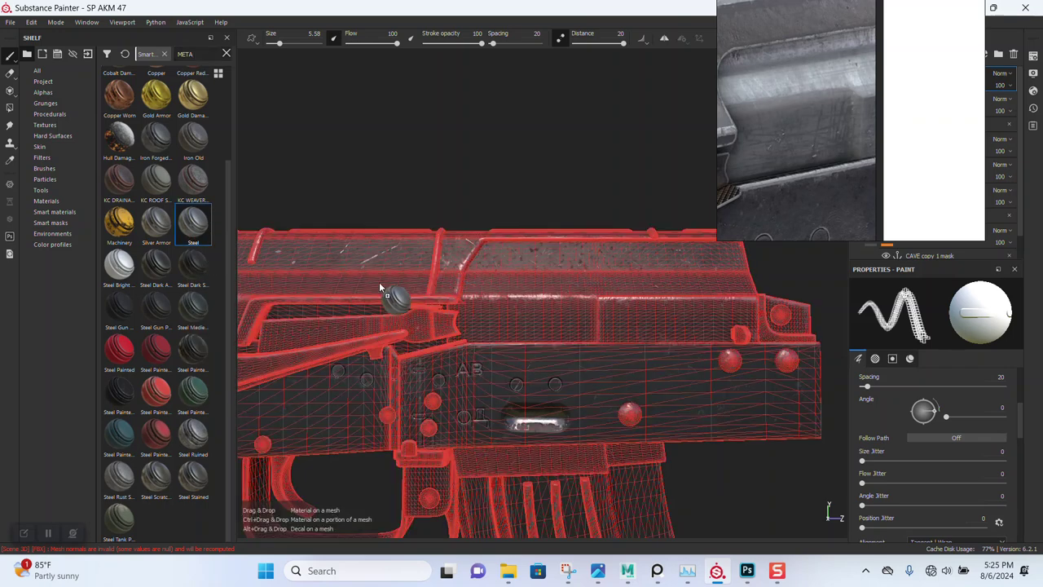
{"action": "left_click_drag", "start_coordinate": [569, 305], "coordinate": [569, 305]}
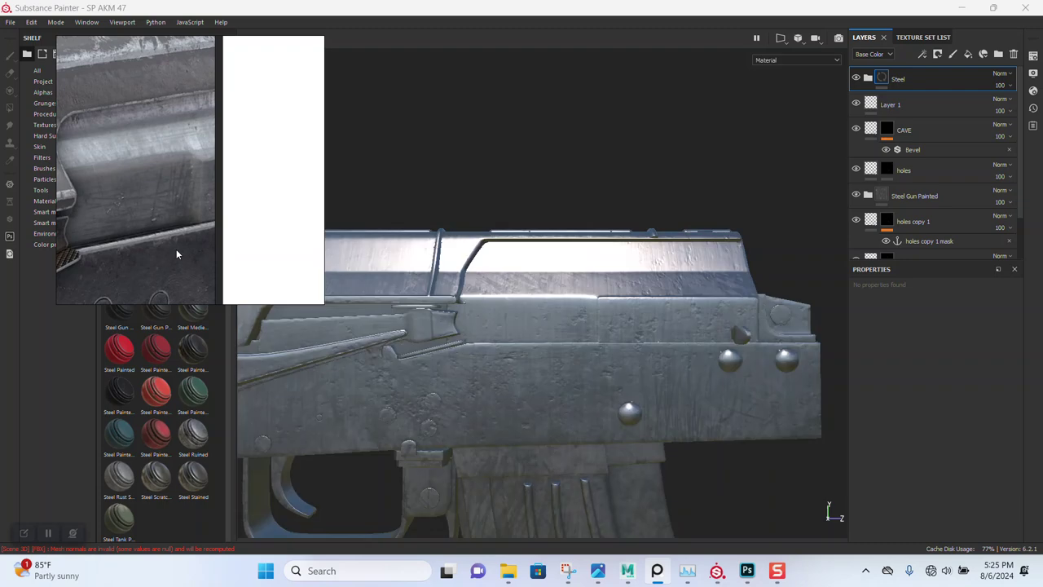
Give the Steel layer a black mask and reveal steel only on the top receiver cover.
{"action": "left_click_drag", "start_coordinate": [580, 308], "coordinate": [634, 313], "text": "alt"}
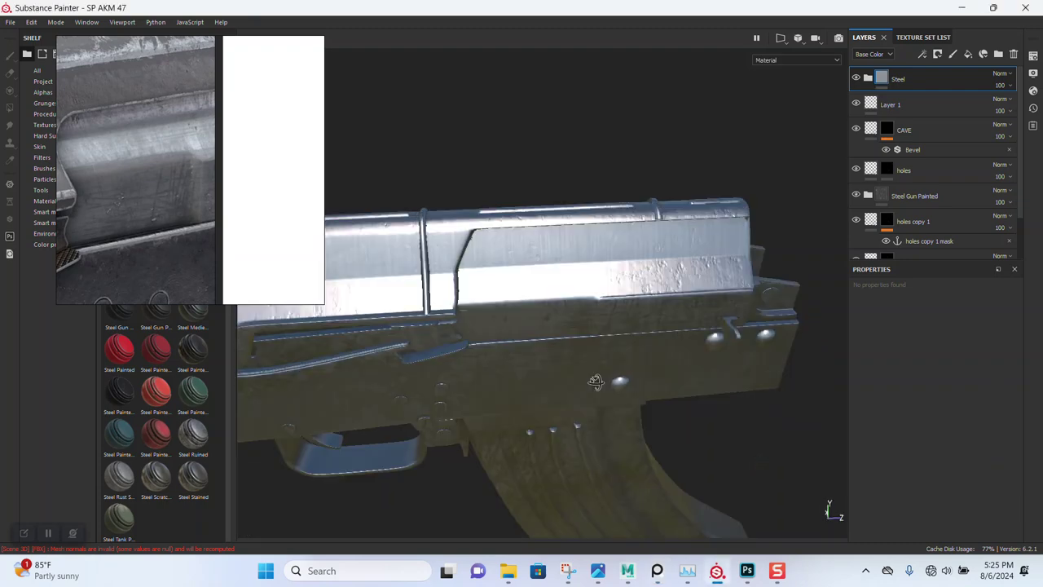
{"action": "right_click", "coordinate": [892, 78]}
{"action": "left_click", "coordinate": [914, 94]}
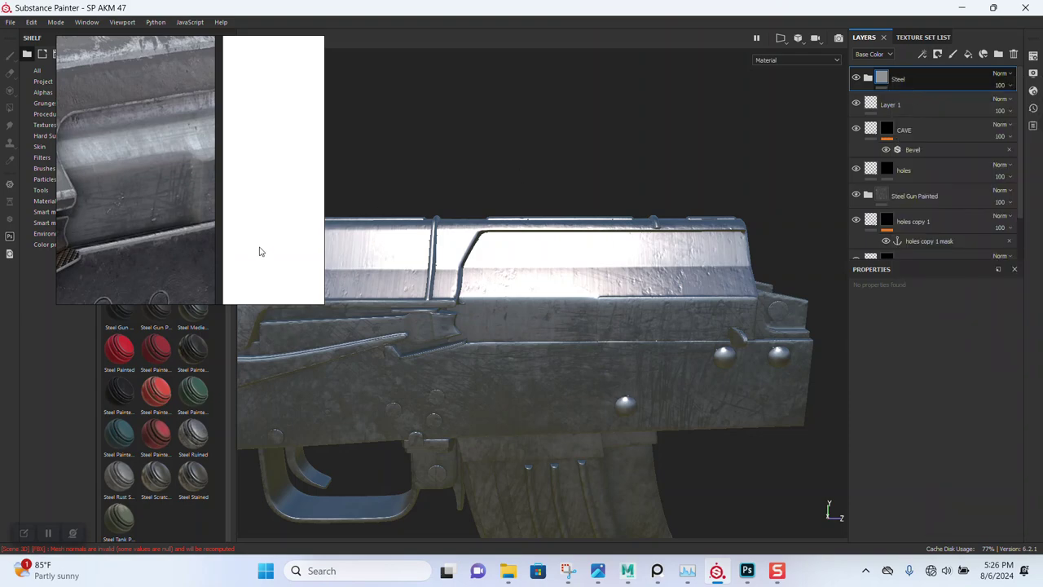
{"action": "left_click_drag", "start_coordinate": [190, 246], "coordinate": [626, 224]}
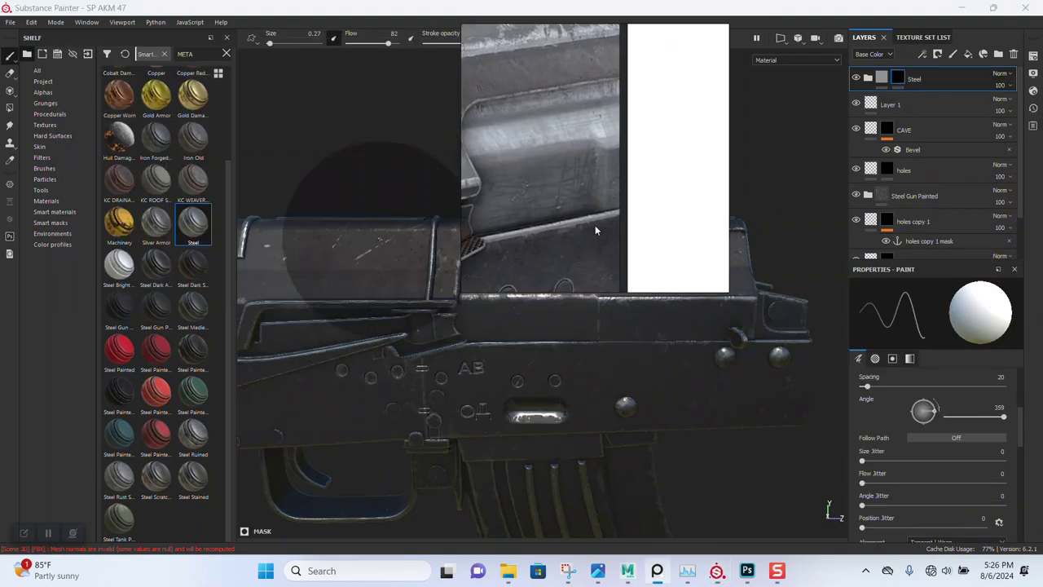
{"action": "left_click", "coordinate": [9, 108]}
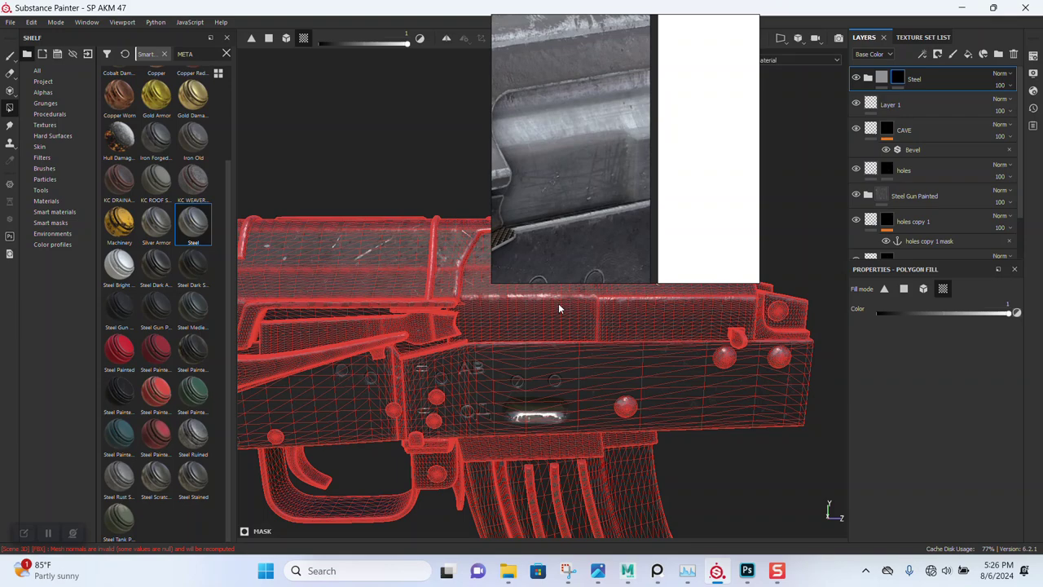
{"action": "left_click", "coordinate": [924, 288]}
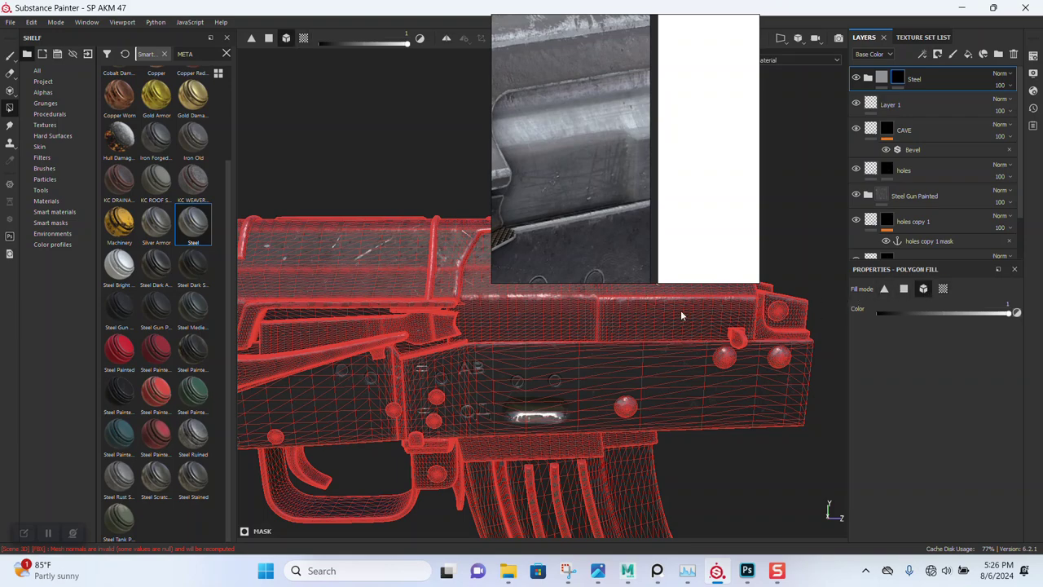
{"action": "left_click", "coordinate": [629, 321]}
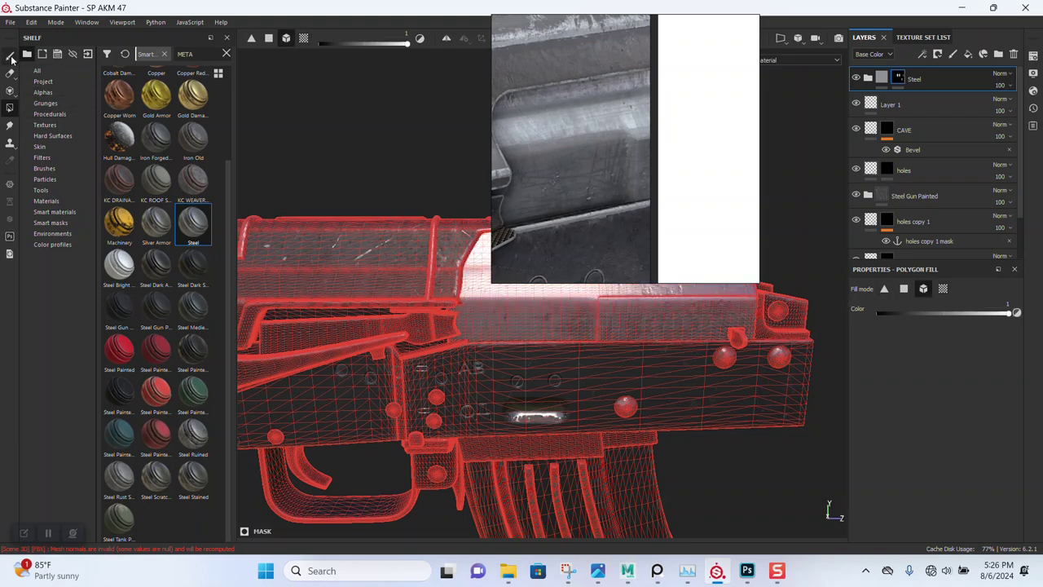
{"action": "left_click", "coordinate": [9, 55]}
{"action": "mouse_move", "coordinate": [611, 233]}
{"action": "left_mouse_down", "text": "alt"}
{"action": "mouse_move", "coordinate": [610, 383]}
{"action": "mouse_move", "coordinate": [713, 400]}
{"action": "mouse_move", "coordinate": [675, 321]}
{"action": "mouse_move", "coordinate": [647, 326]}
{"action": "mouse_move", "coordinate": [633, 366]}
{"action": "mouse_move", "coordinate": [552, 319]}
{"action": "mouse_move", "coordinate": [766, 257]}
{"action": "left_mouse_up", "text": "alt"}
Expand the Steel folder and toggle Surface Details and Roughness Details to compare their effect.
{"action": "left_click", "coordinate": [868, 78]}
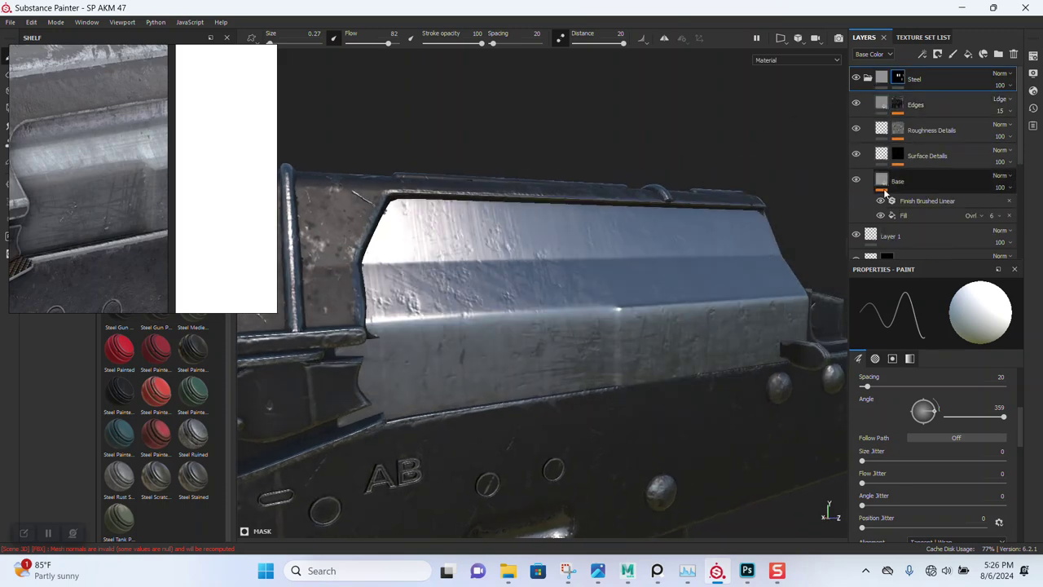
{"action": "left_click", "coordinate": [856, 155]}
{"action": "left_click", "coordinate": [857, 155]}
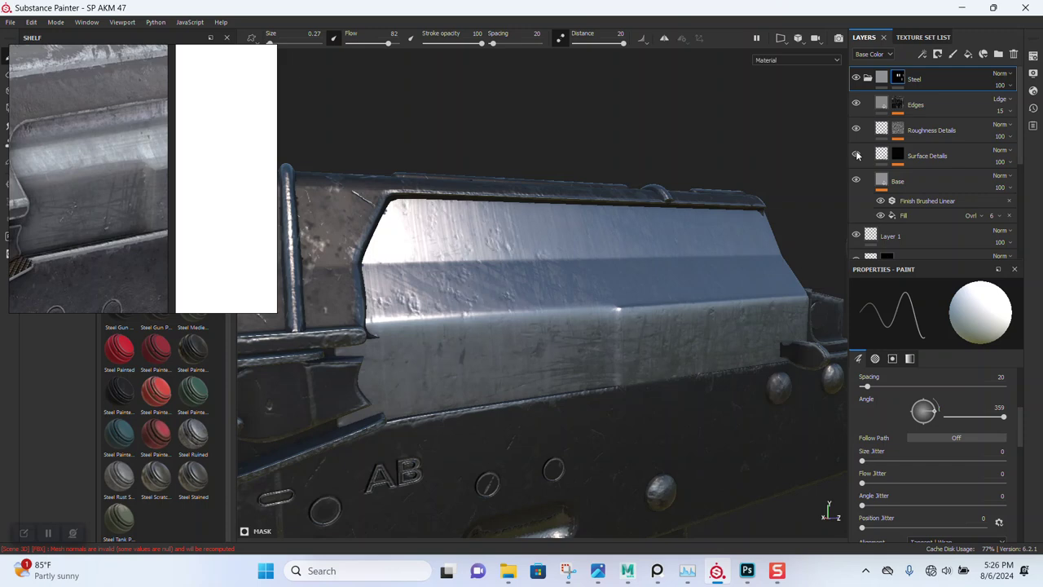
{"action": "left_click", "coordinate": [855, 131]}
{"action": "left_click", "coordinate": [855, 130]}
Set the Roughness Details fill's roughness to 0.64 and inspect the receiver up close.
{"action": "left_click", "coordinate": [899, 129]}
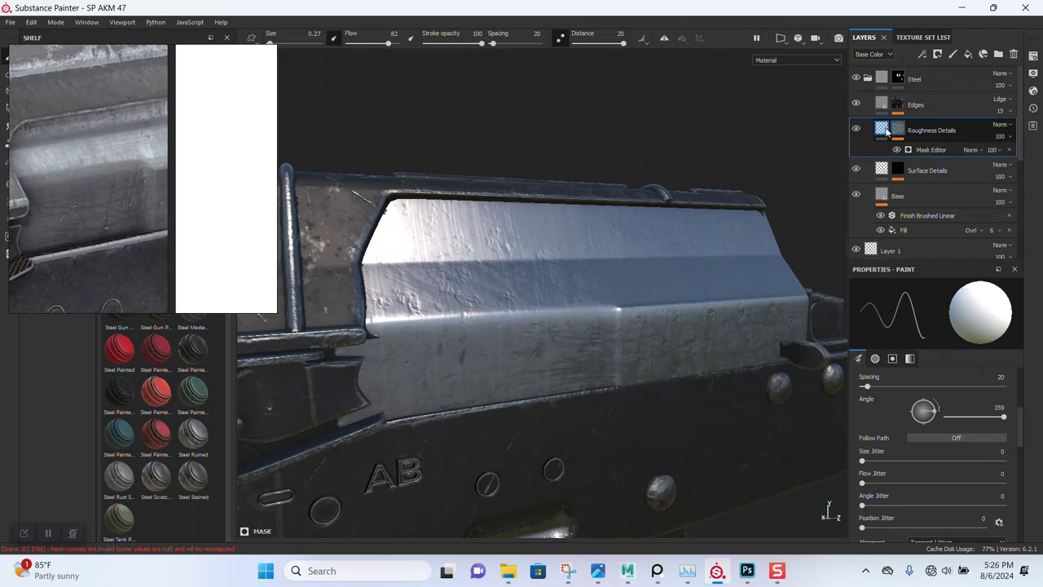
{"action": "left_click", "coordinate": [880, 128]}
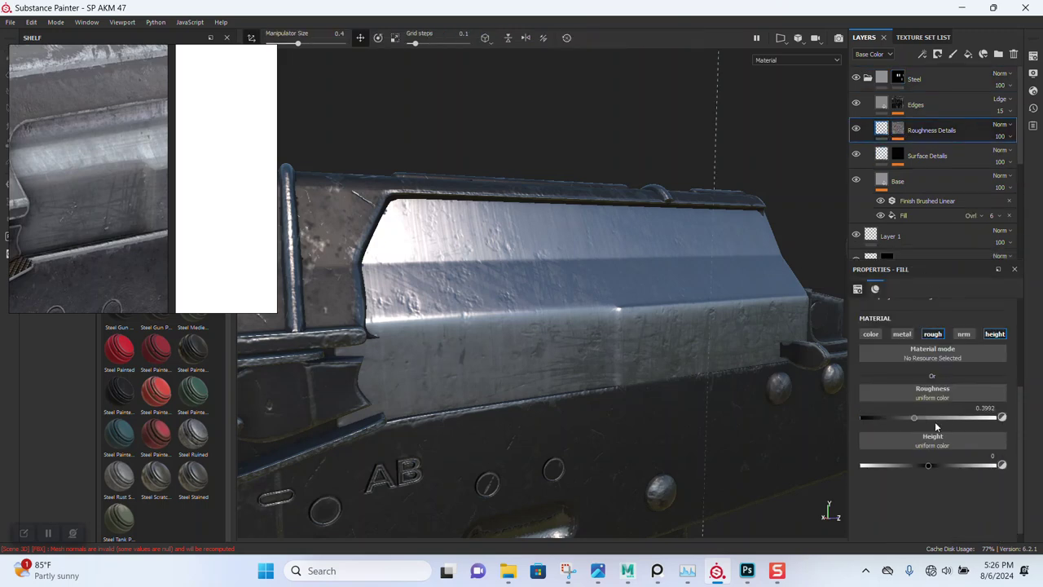
{"action": "left_click_drag", "start_coordinate": [918, 417], "coordinate": [959, 417]}
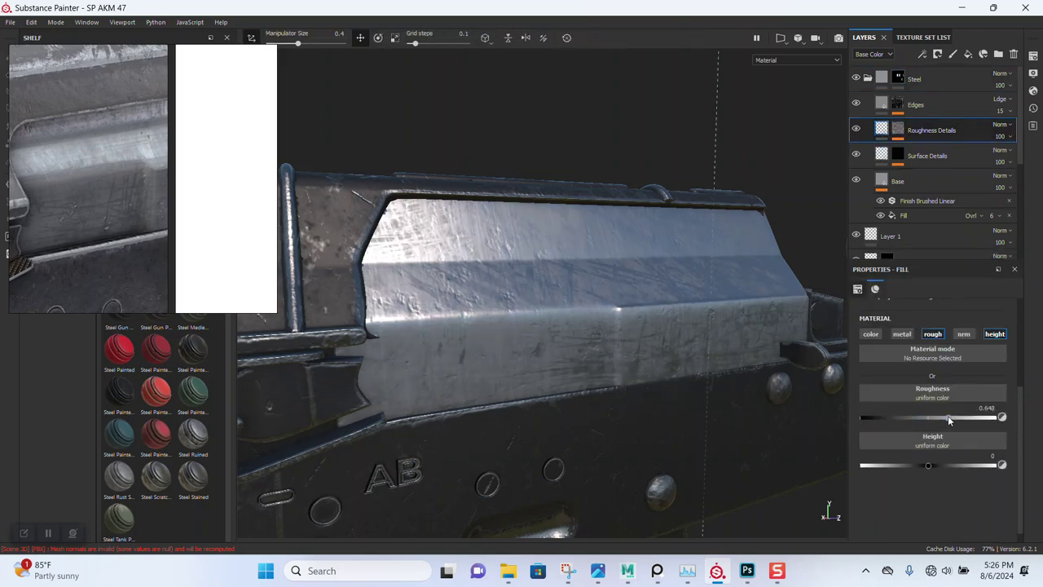
{"action": "left_click_drag", "start_coordinate": [959, 416], "coordinate": [957, 415]}
{"action": "mouse_move", "coordinate": [742, 405]}
{"action": "left_mouse_down", "text": "alt"}
{"action": "mouse_move", "coordinate": [474, 221]}
{"action": "mouse_move", "coordinate": [608, 312]}
{"action": "mouse_move", "coordinate": [648, 323]}
{"action": "left_mouse_up", "text": "alt"}
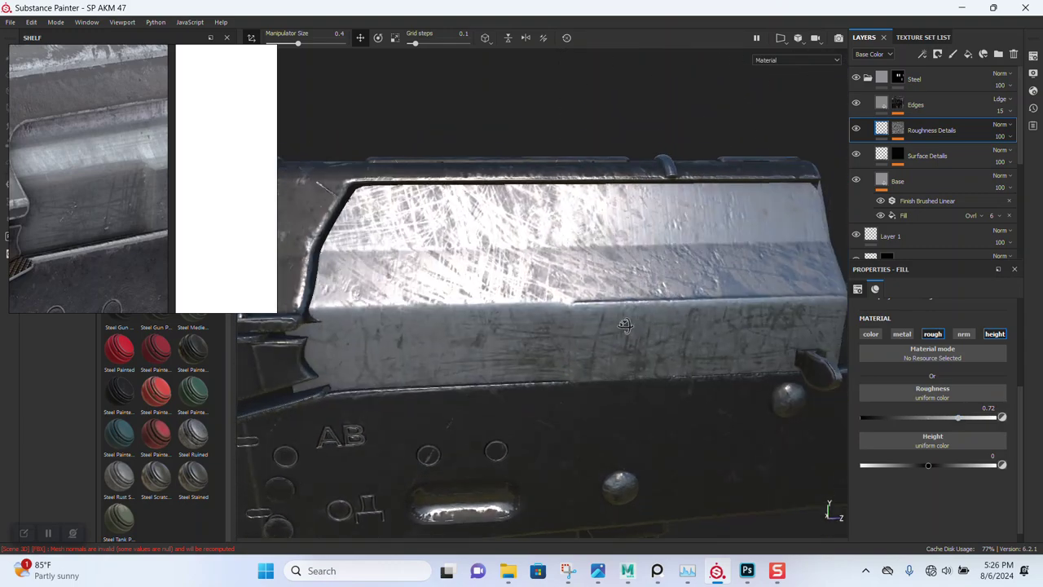
{"action": "left_click", "coordinate": [946, 417]}
{"action": "mouse_move", "coordinate": [841, 401]}
{"action": "right_mouse_down", "text": "alt"}
{"action": "mouse_move", "coordinate": [632, 411]}
{"action": "mouse_move", "coordinate": [478, 152]}
{"action": "right_mouse_up", "text": "alt"}
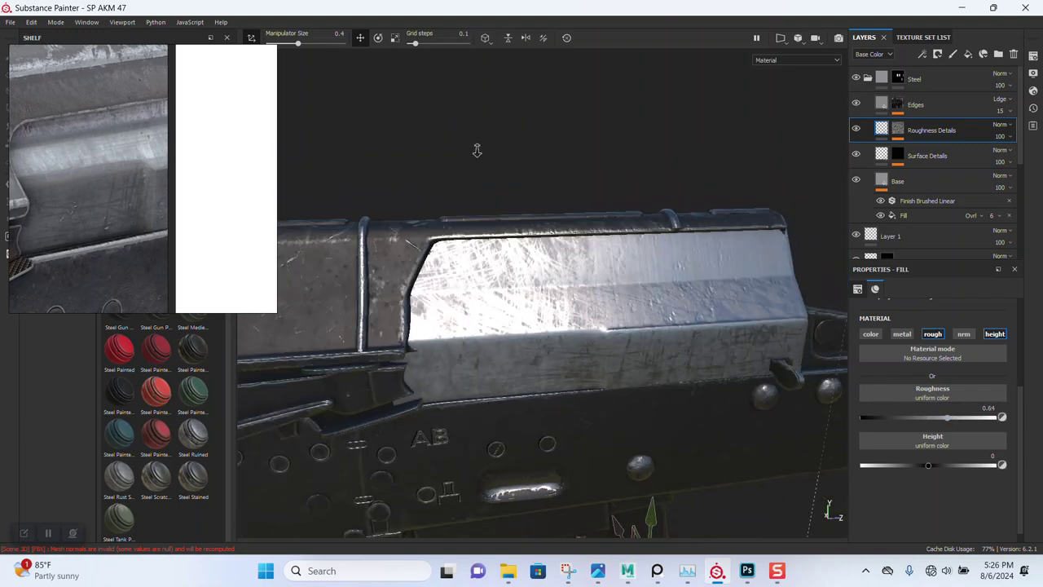
{"action": "left_click_drag", "start_coordinate": [477, 152], "coordinate": [563, 267], "text": "alt"}
{"action": "right_click_drag", "start_coordinate": [563, 267], "coordinate": [606, 366], "text": "alt"}
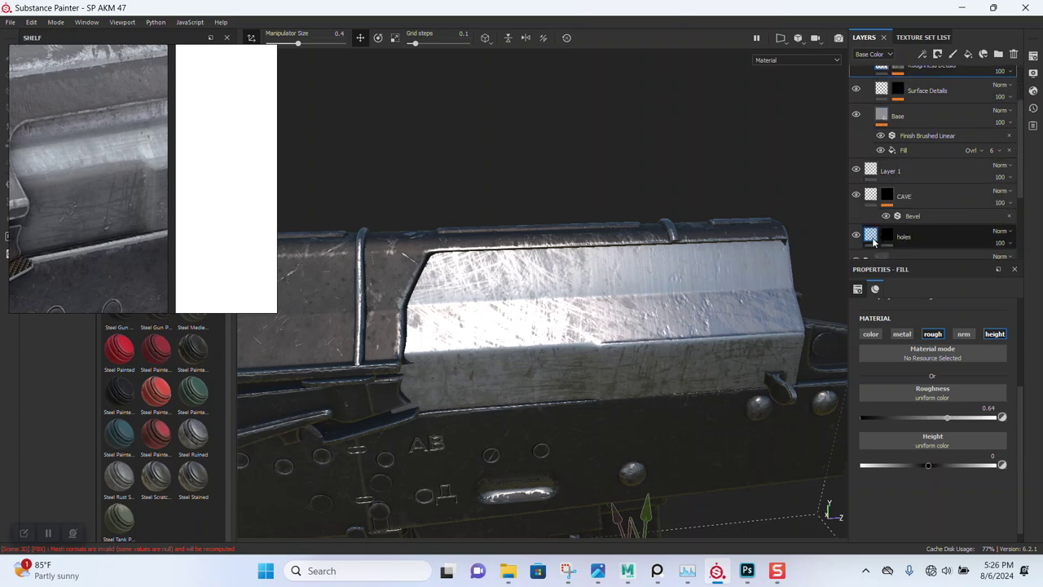
{"action": "scroll", "coordinate": [882, 194], "scroll_direction": "down", "scroll_amount": 2}
{"action": "scroll", "coordinate": [885, 180], "scroll_direction": "up", "scroll_amount": 1}
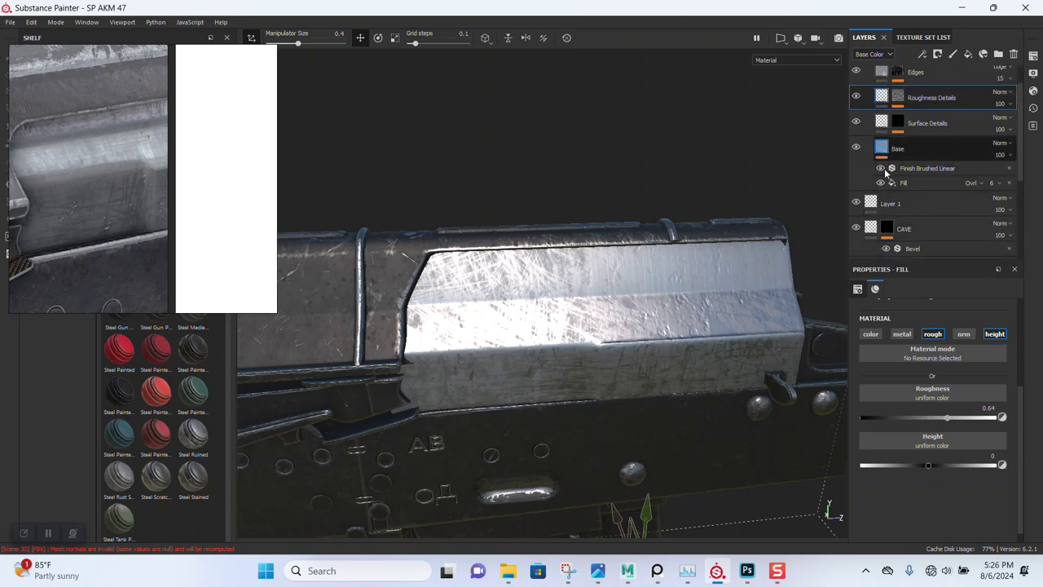
Change the Base layer's base colour to a darker, more saturated blue-grey.
{"action": "left_click", "coordinate": [885, 167]}
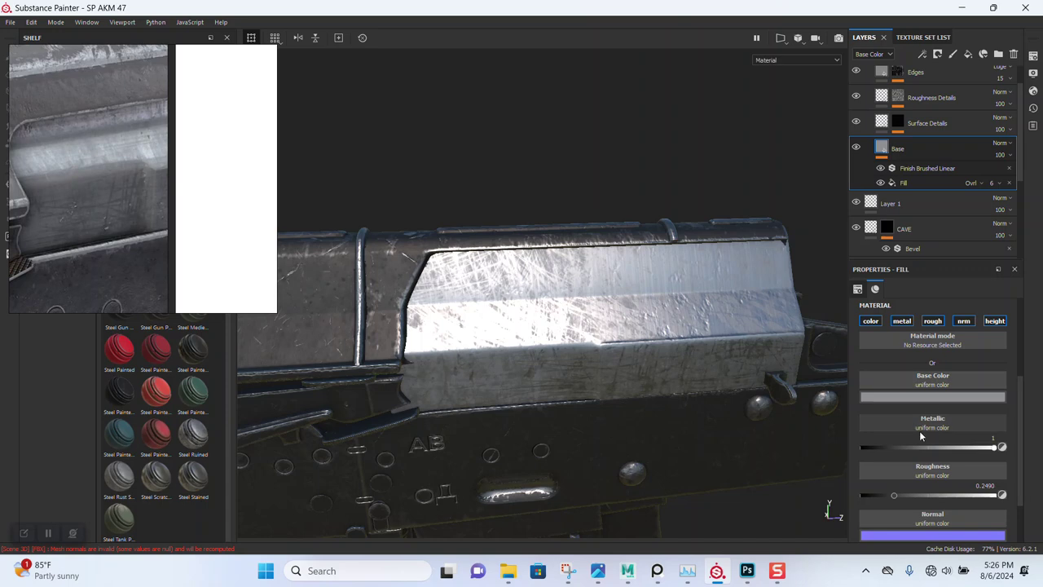
{"action": "left_click", "coordinate": [908, 398]}
{"action": "left_click_drag", "start_coordinate": [1008, 500], "coordinate": [1009, 507]}
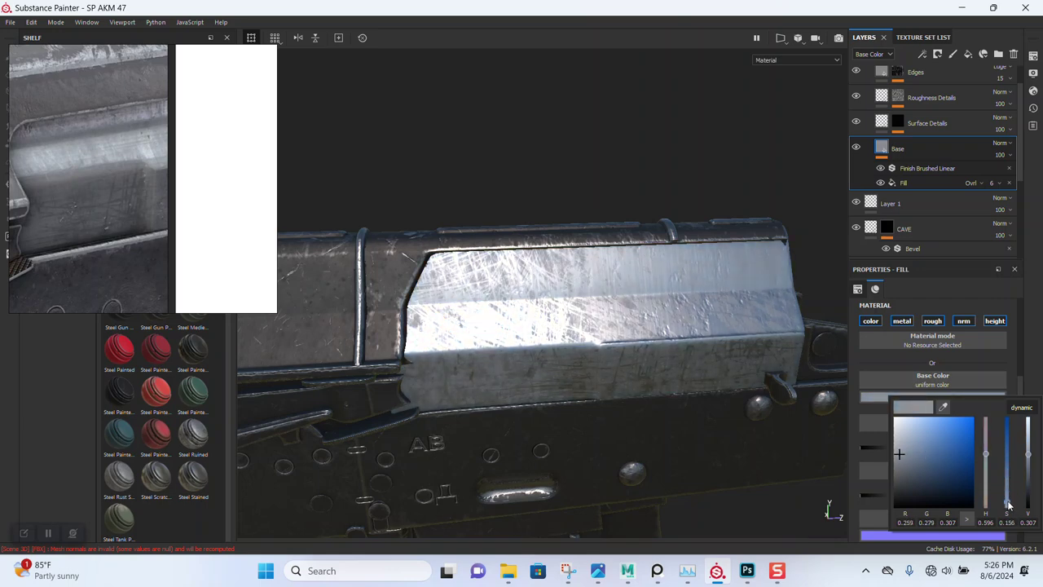
{"action": "left_click_drag", "start_coordinate": [1033, 459], "coordinate": [1026, 462]}
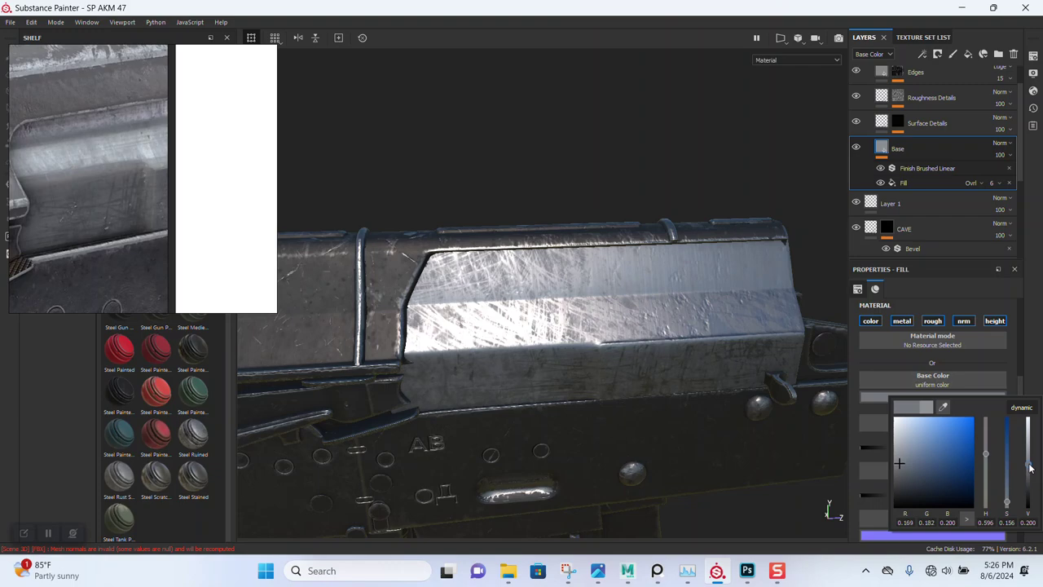
{"action": "mouse_move", "coordinate": [583, 281]}
{"action": "left_mouse_down", "text": "alt"}
{"action": "mouse_move", "coordinate": [638, 374]}
{"action": "mouse_move", "coordinate": [782, 391]}
{"action": "left_mouse_up", "text": "alt"}
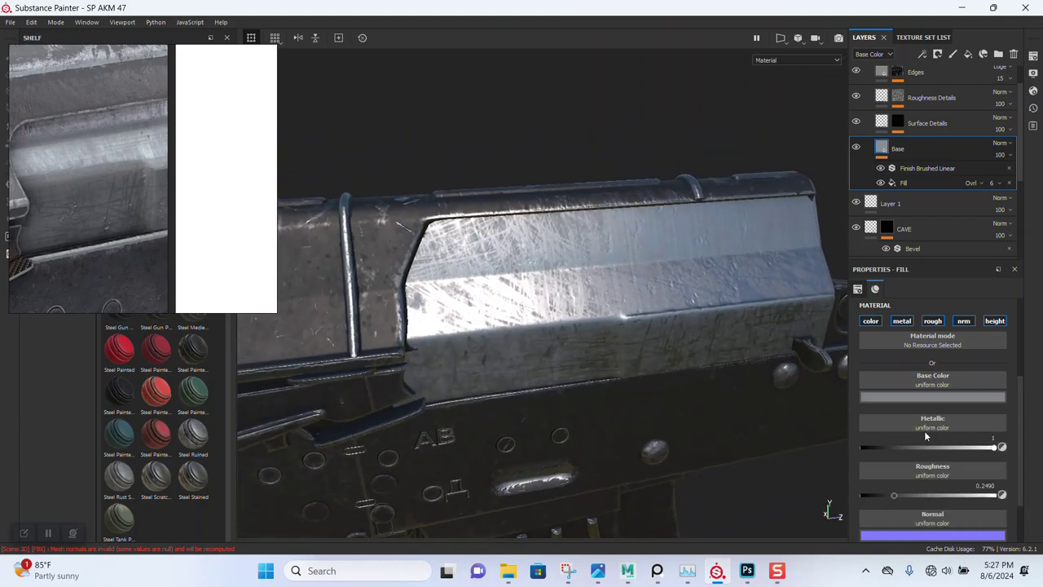
Set the Base fill's roughness to 0.352 and check the receiver under rotated lighting.
{"action": "mouse_move", "coordinate": [909, 495]}
{"action": "left_mouse_down"}
{"action": "mouse_move", "coordinate": [919, 496]}
{"action": "mouse_move", "coordinate": [906, 495]}
{"action": "left_mouse_up"}
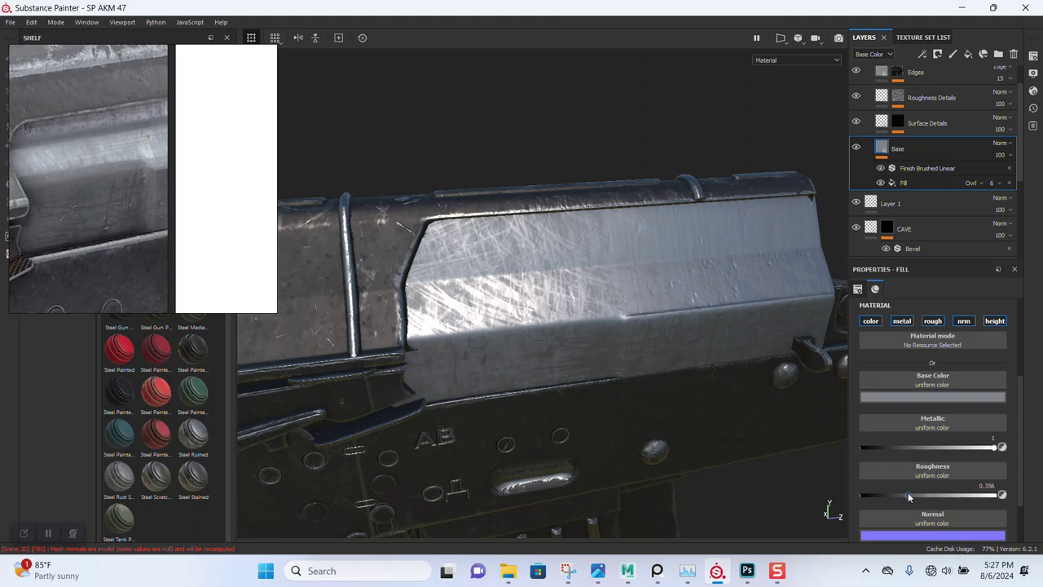
{"action": "mouse_move", "coordinate": [649, 399]}
{"action": "left_mouse_down", "text": "alt"}
{"action": "mouse_move", "coordinate": [605, 325]}
{"action": "mouse_move", "coordinate": [505, 366]}
{"action": "mouse_move", "coordinate": [646, 314]}
{"action": "mouse_move", "coordinate": [616, 269]}
{"action": "mouse_move", "coordinate": [551, 366]}
{"action": "mouse_move", "coordinate": [705, 346]}
{"action": "left_mouse_up", "text": "alt"}
{"action": "right_click_drag", "start_coordinate": [705, 347], "coordinate": [595, 349], "text": "shift"}
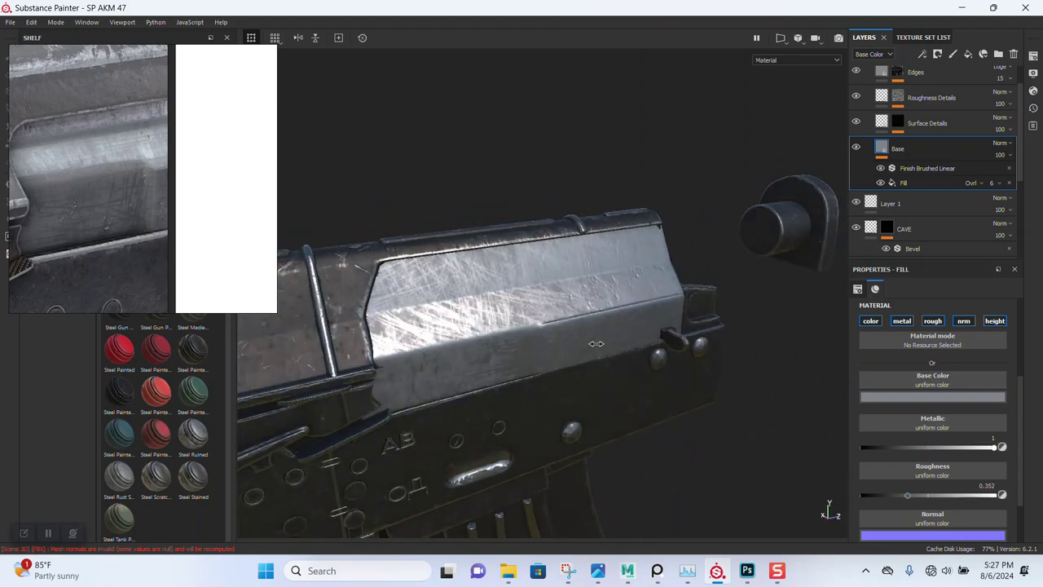
{"action": "mouse_move", "coordinate": [646, 359]}
{"action": "left_mouse_down", "text": "alt"}
{"action": "mouse_move", "coordinate": [623, 354]}
{"action": "mouse_move", "coordinate": [642, 318]}
{"action": "mouse_move", "coordinate": [667, 322]}
{"action": "mouse_move", "coordinate": [289, 232]}
{"action": "left_mouse_up", "text": "alt"}
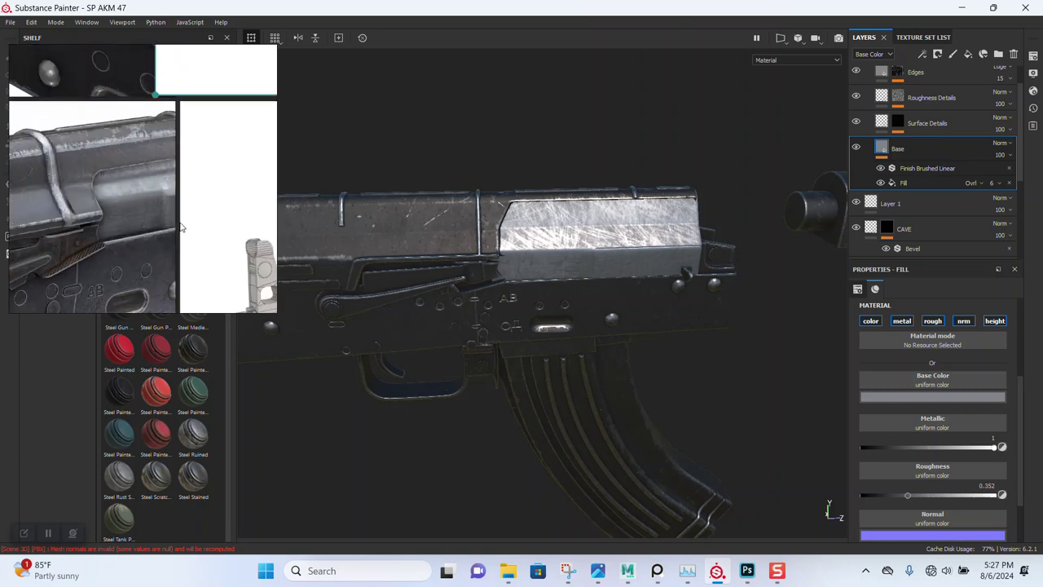
{"action": "scroll", "coordinate": [593, 308], "scroll_direction": "up", "scroll_amount": 2}
{"action": "mouse_move", "coordinate": [593, 309]}
{"action": "left_mouse_down", "text": "alt"}
{"action": "mouse_move", "coordinate": [624, 328]}
{"action": "mouse_move", "coordinate": [599, 302]}
{"action": "left_mouse_up", "text": "alt"}
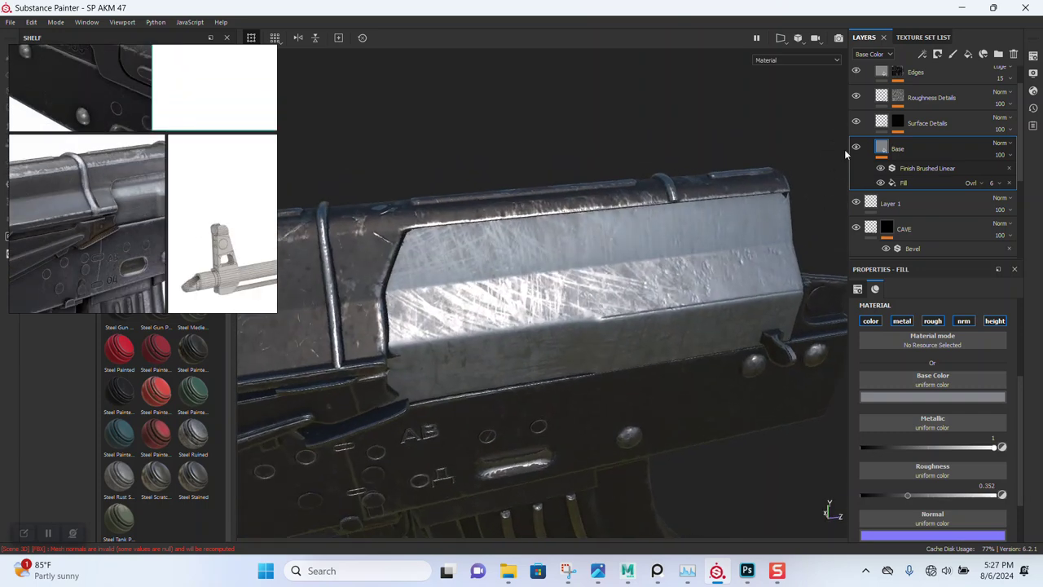
Drag the KC WEAVER METAL HOLD smart material onto the layer stack above Steel.
{"action": "scroll", "coordinate": [896, 106], "scroll_direction": "up", "scroll_amount": 1}
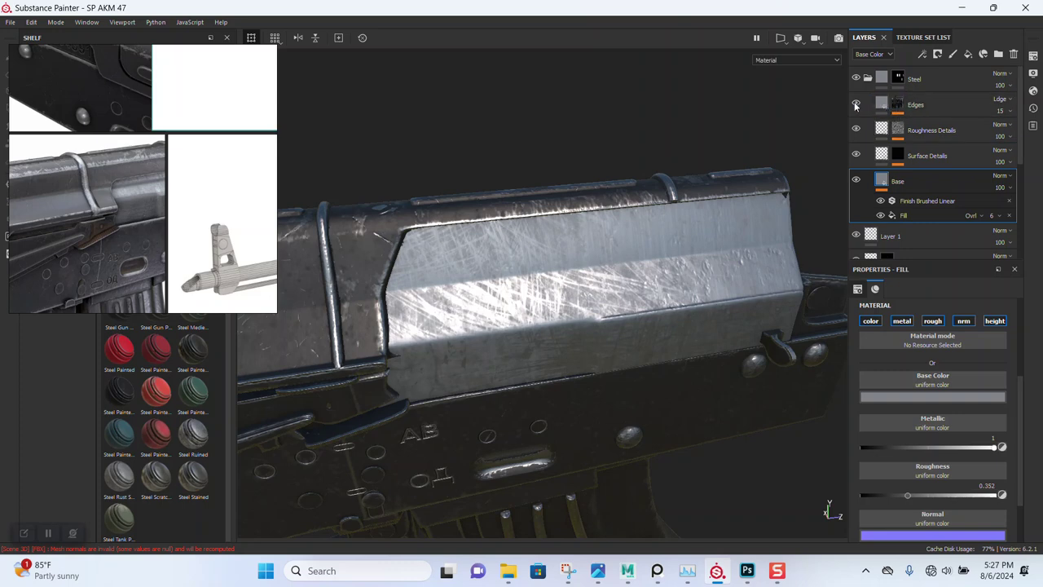
{"action": "mouse_move", "coordinate": [166, 204]}
{"action": "left_mouse_down"}
{"action": "mouse_move", "coordinate": [507, 154]}
{"action": "mouse_move", "coordinate": [463, 170]}
{"action": "left_mouse_up"}
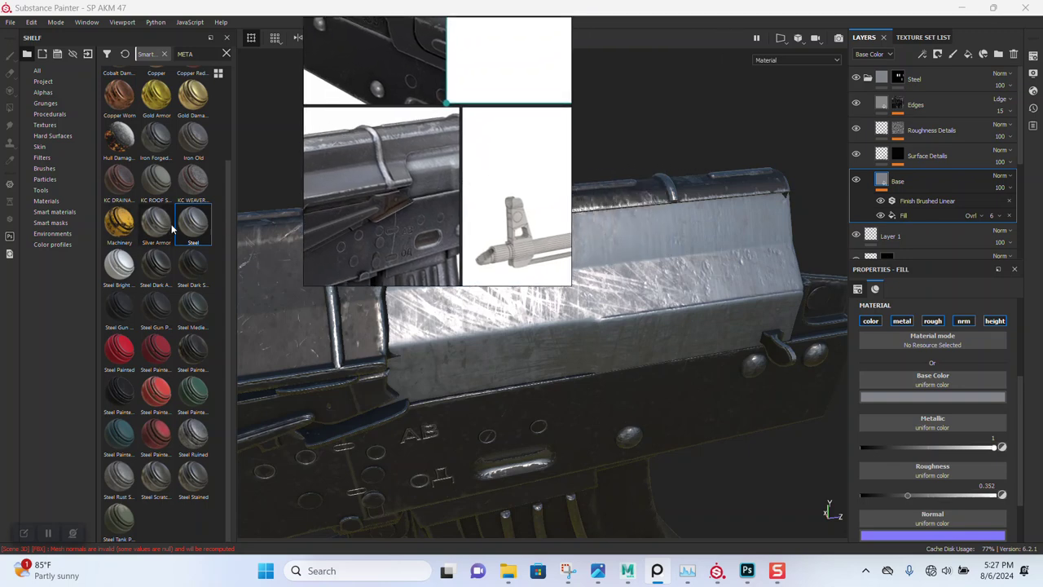
{"action": "left_click", "coordinate": [190, 185]}
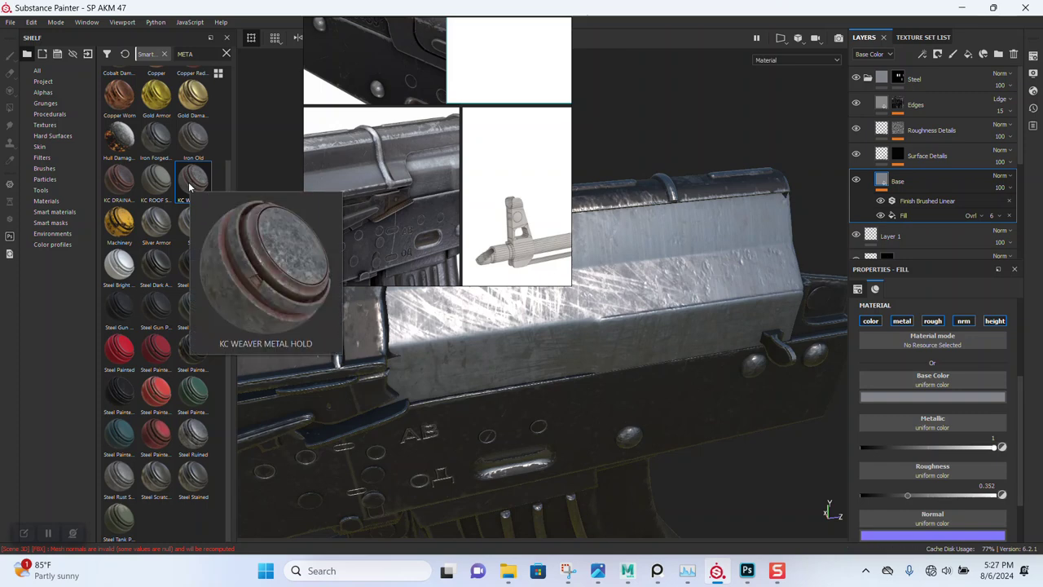
{"action": "left_click_drag", "start_coordinate": [188, 182], "coordinate": [916, 76]}
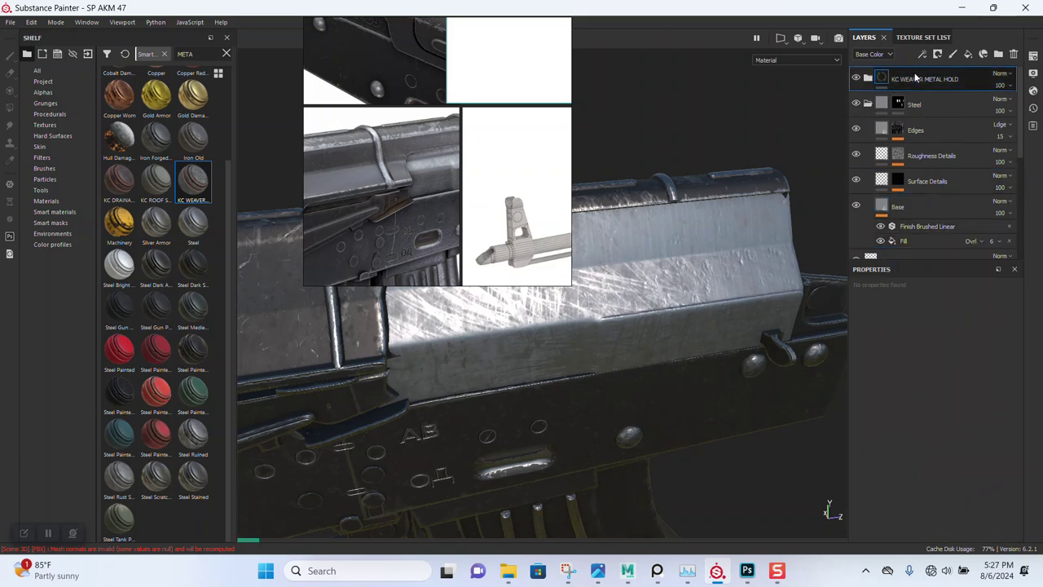
Inside KC WEAVER METAL HOLD, hide Rust Coarse and Rust Fine and move Steel Rust Surface below Steel.
{"action": "left_click", "coordinate": [868, 78]}
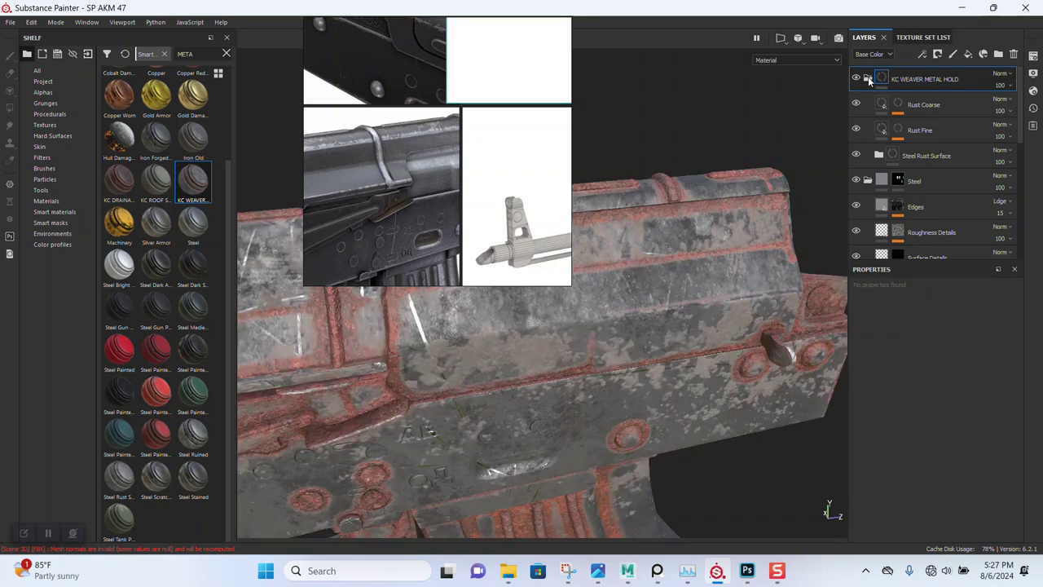
{"action": "mouse_move", "coordinate": [685, 208]}
{"action": "left_mouse_down", "text": "alt"}
{"action": "mouse_move", "coordinate": [709, 314]}
{"action": "mouse_move", "coordinate": [834, 166]}
{"action": "left_mouse_up", "text": "alt"}
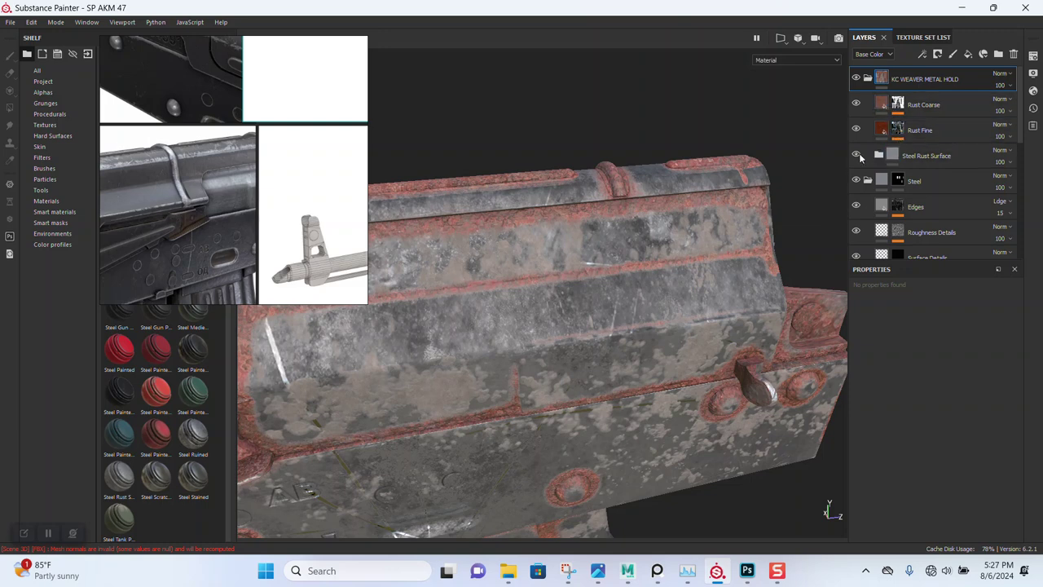
{"action": "left_click", "coordinate": [855, 155]}
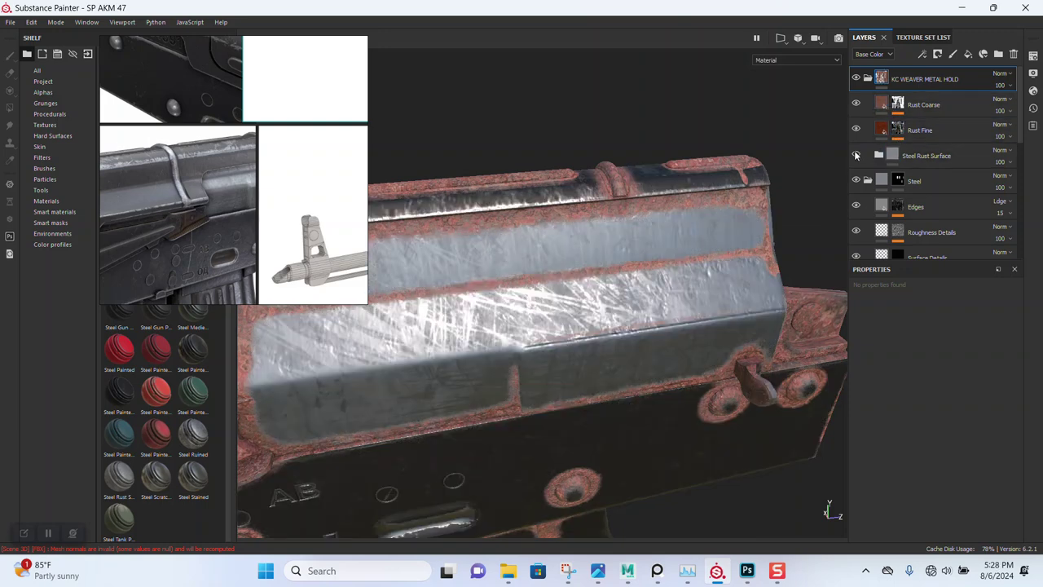
{"action": "left_click", "coordinate": [856, 155]}
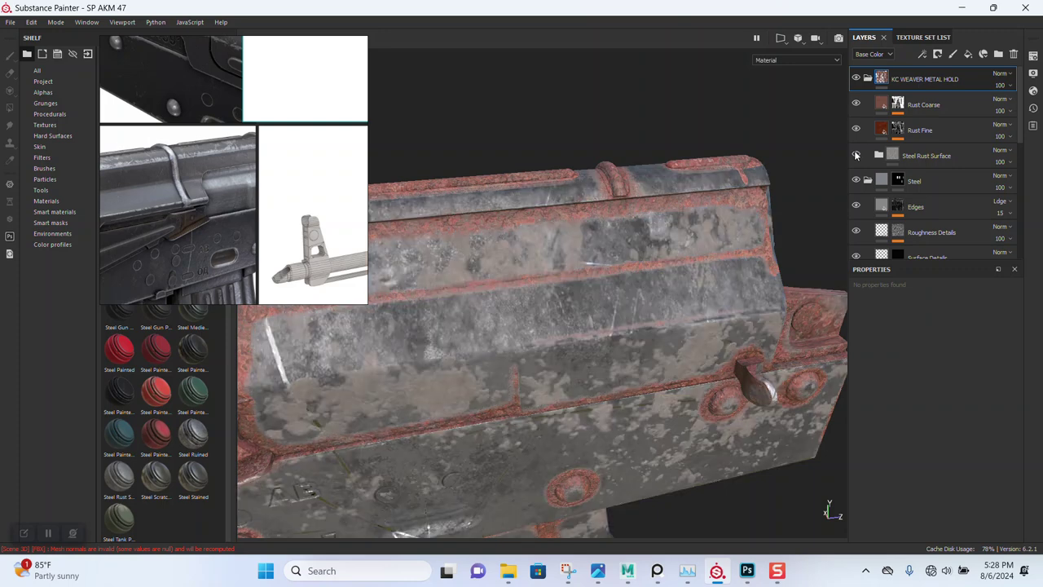
{"action": "left_click", "coordinate": [879, 156]}
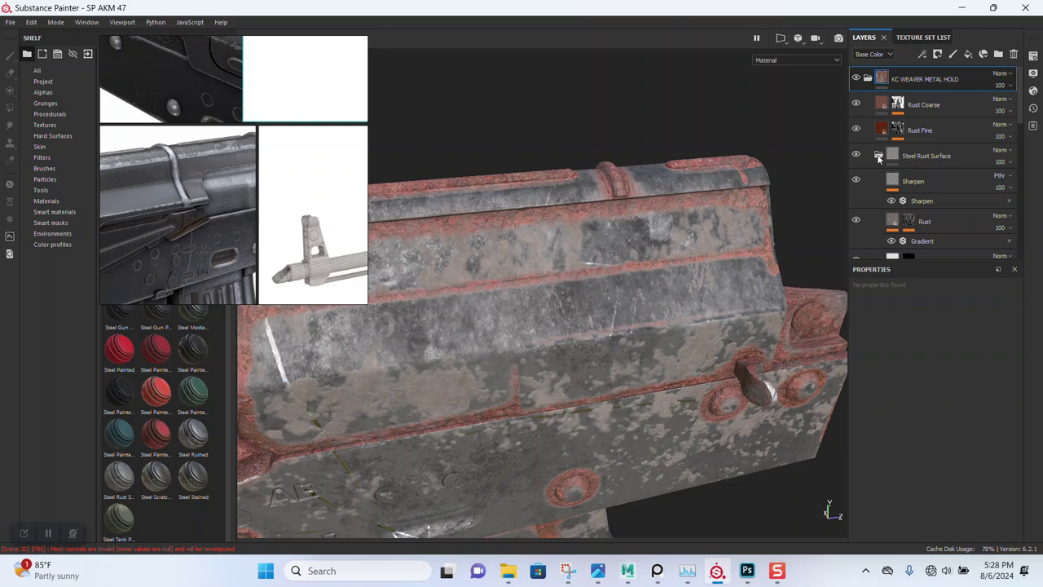
{"action": "left_click", "coordinate": [878, 156]}
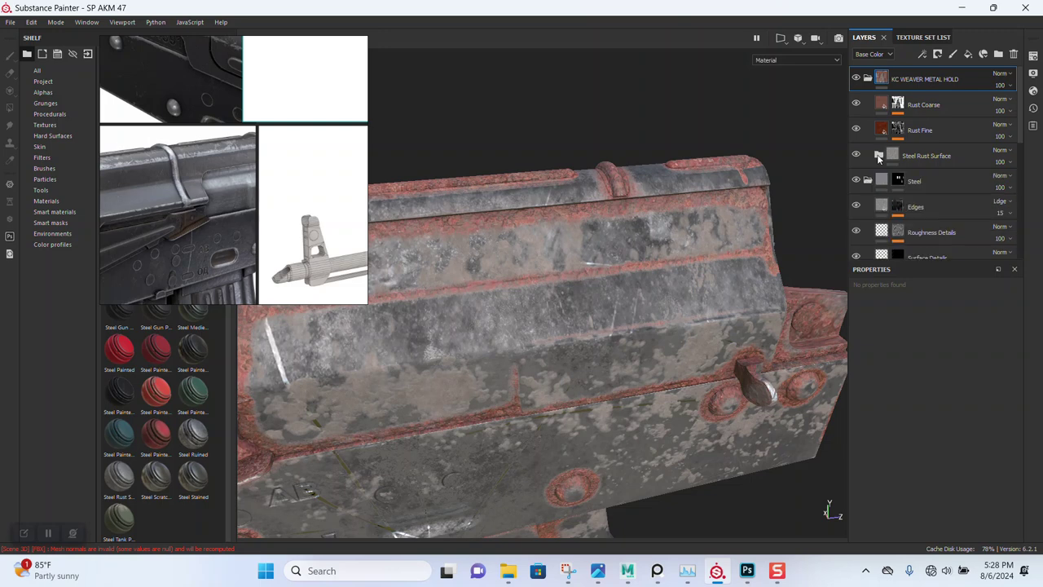
{"action": "left_click_drag", "start_coordinate": [856, 103], "coordinate": [856, 154]}
{"action": "left_click", "coordinate": [927, 156]}
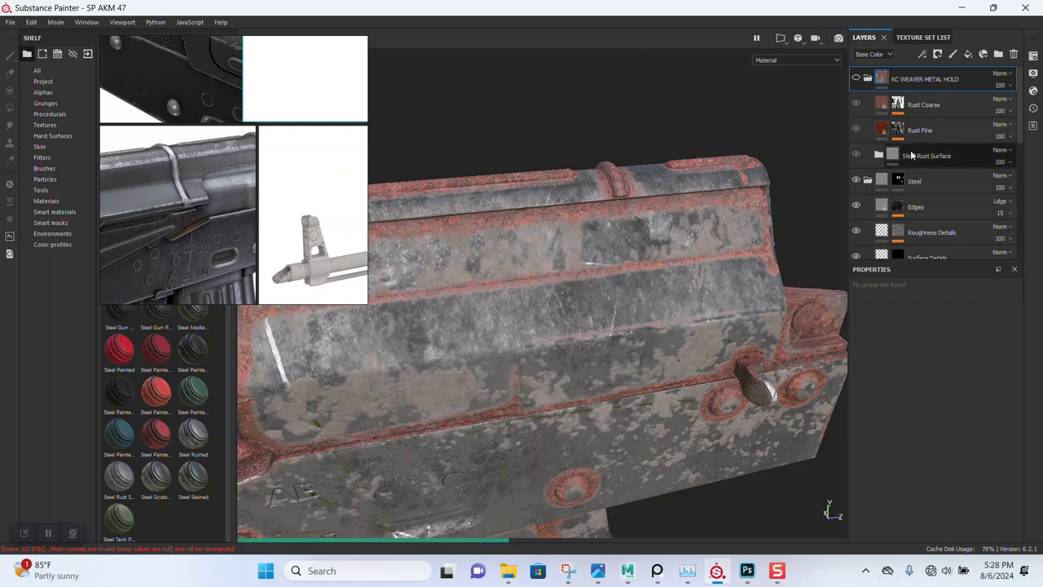
{"action": "left_click_drag", "start_coordinate": [914, 160], "coordinate": [929, 192]}
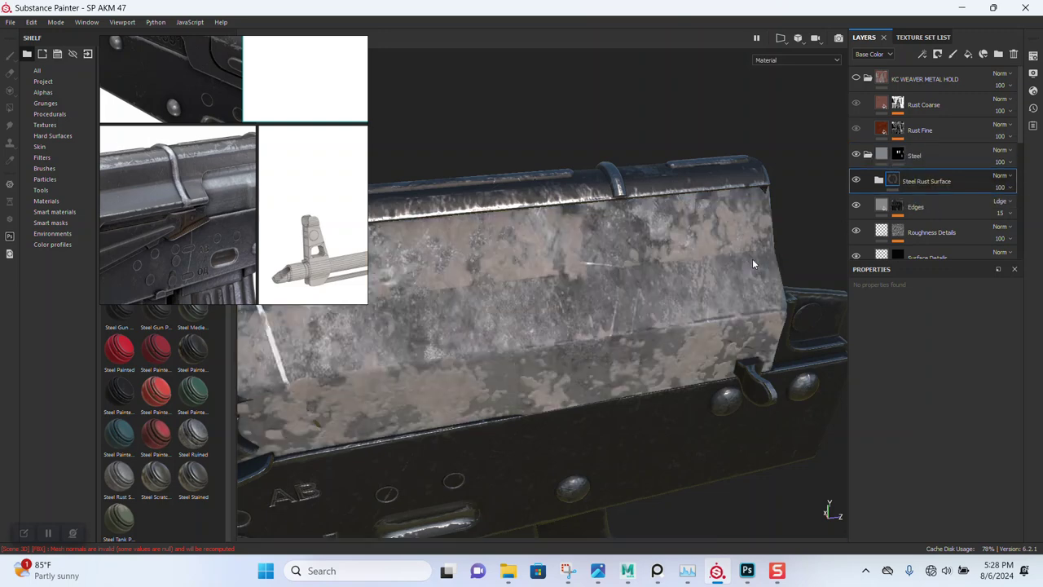
Move the Rust fill layer below the Steel Rust Surface folder, then collapse that folder.
{"action": "left_click", "coordinate": [878, 180]}
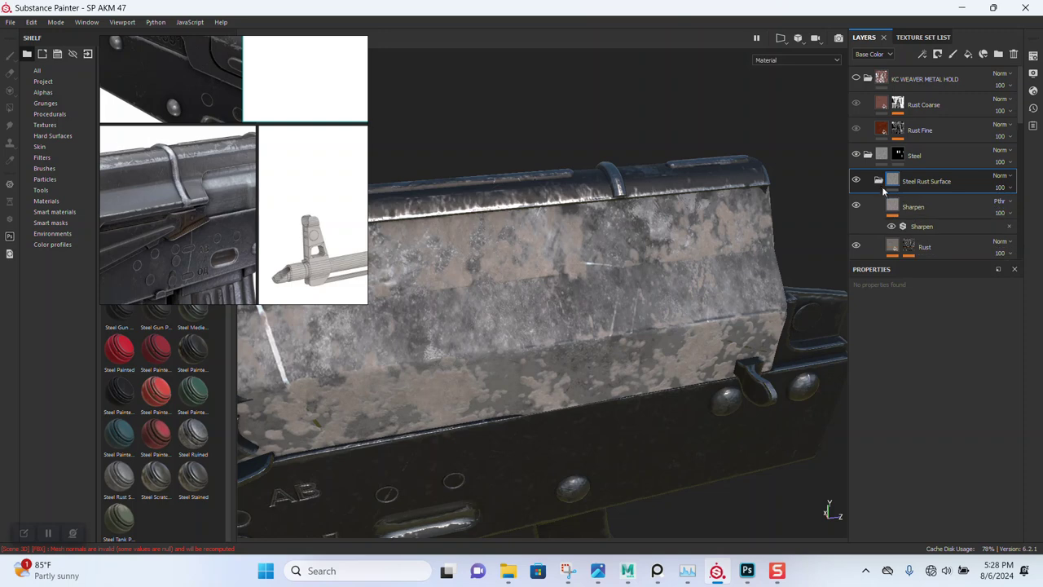
{"action": "scroll", "coordinate": [896, 220], "scroll_direction": "down", "scroll_amount": 1}
{"action": "scroll", "coordinate": [897, 214], "scroll_direction": "down", "scroll_amount": 1}
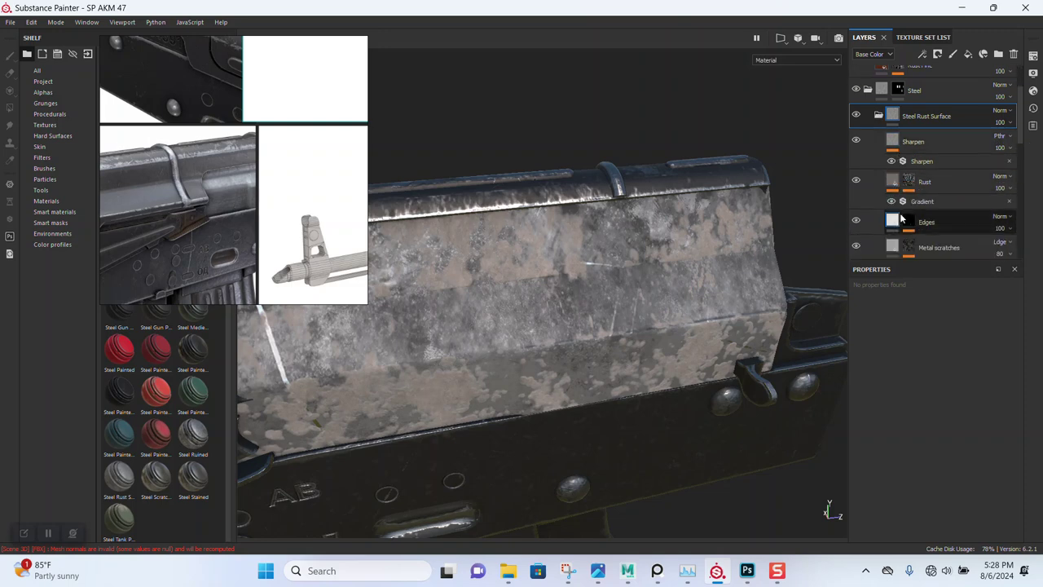
{"action": "scroll", "coordinate": [897, 202], "scroll_direction": "down", "scroll_amount": 1}
{"action": "scroll", "coordinate": [898, 203], "scroll_direction": "down", "scroll_amount": 1}
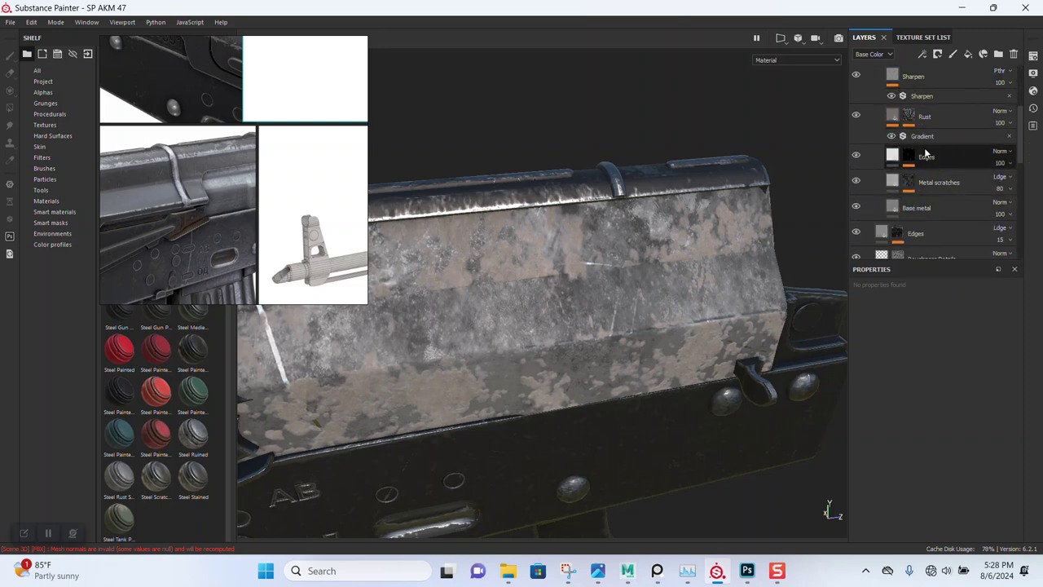
{"action": "left_click", "coordinate": [925, 119]}
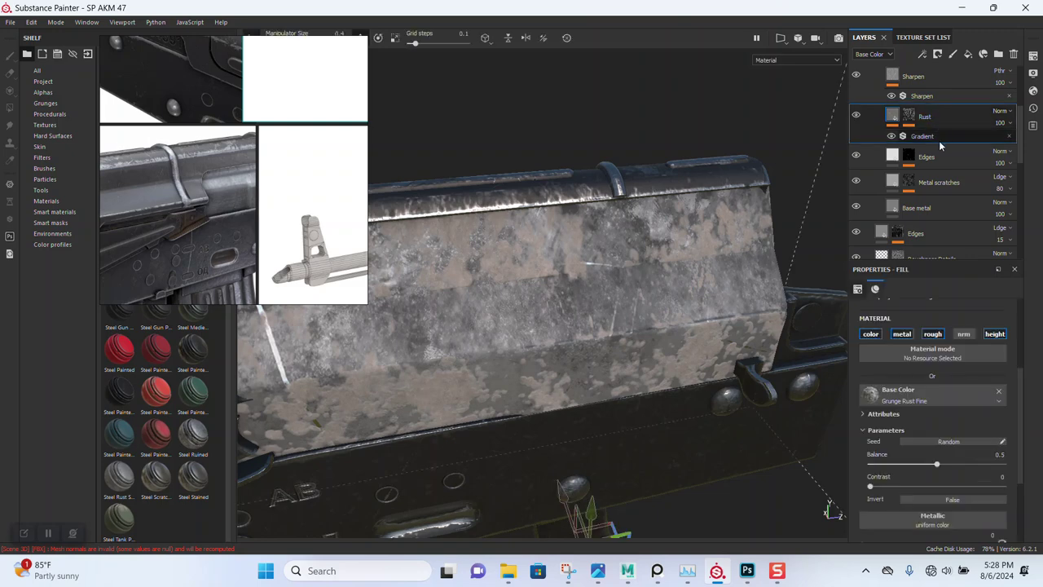
{"action": "left_click_drag", "start_coordinate": [927, 118], "coordinate": [929, 270]}
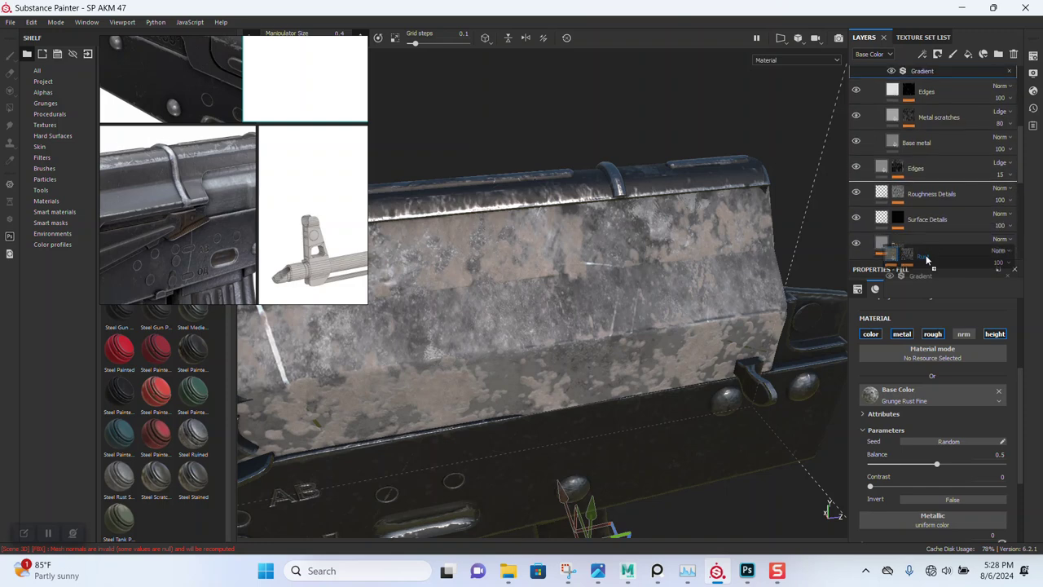
{"action": "mouse_move", "coordinate": [929, 270]}
{"action": "left_mouse_down"}
{"action": "mouse_move", "coordinate": [945, 176]}
{"action": "mouse_move", "coordinate": [932, 174]}
{"action": "left_mouse_up"}
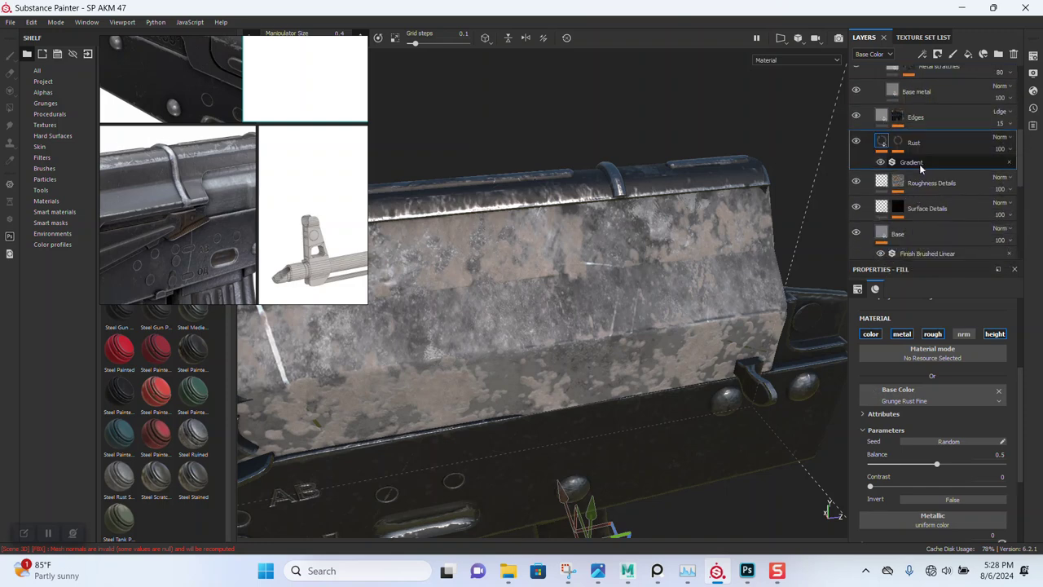
{"action": "scroll", "coordinate": [919, 163], "scroll_direction": "up", "scroll_amount": 3}
{"action": "left_click", "coordinate": [877, 170]}
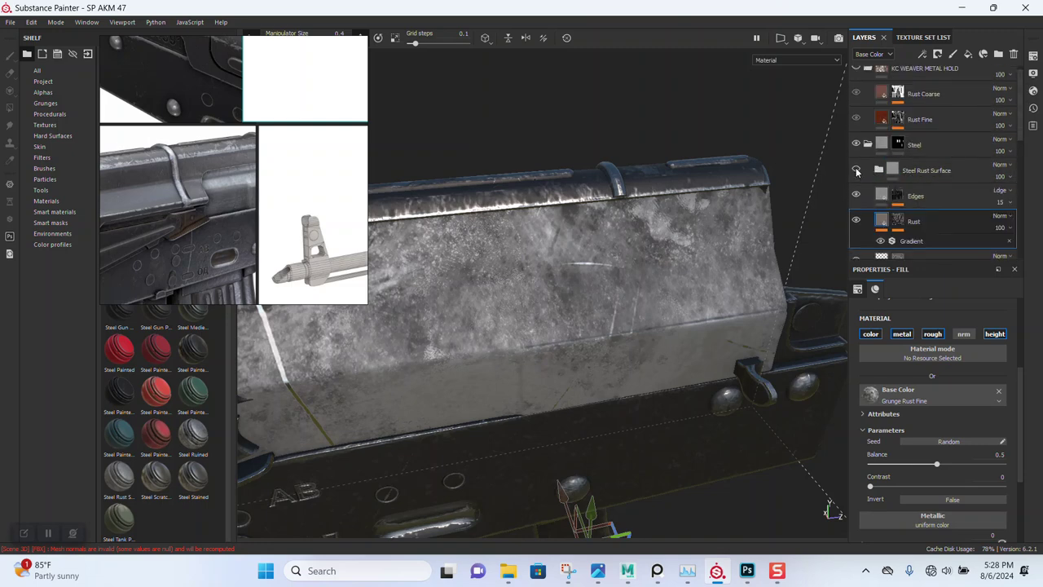
Compare Steel Rust Surface and Rust visibility, leaving the Rust layer hidden.
{"action": "left_click", "coordinate": [856, 170]}
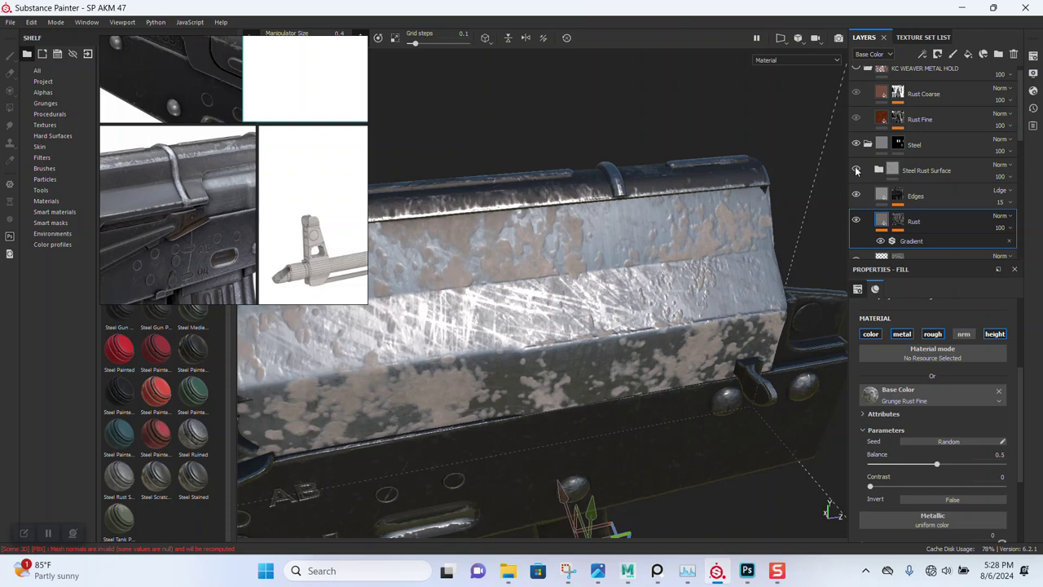
{"action": "left_click", "coordinate": [855, 171]}
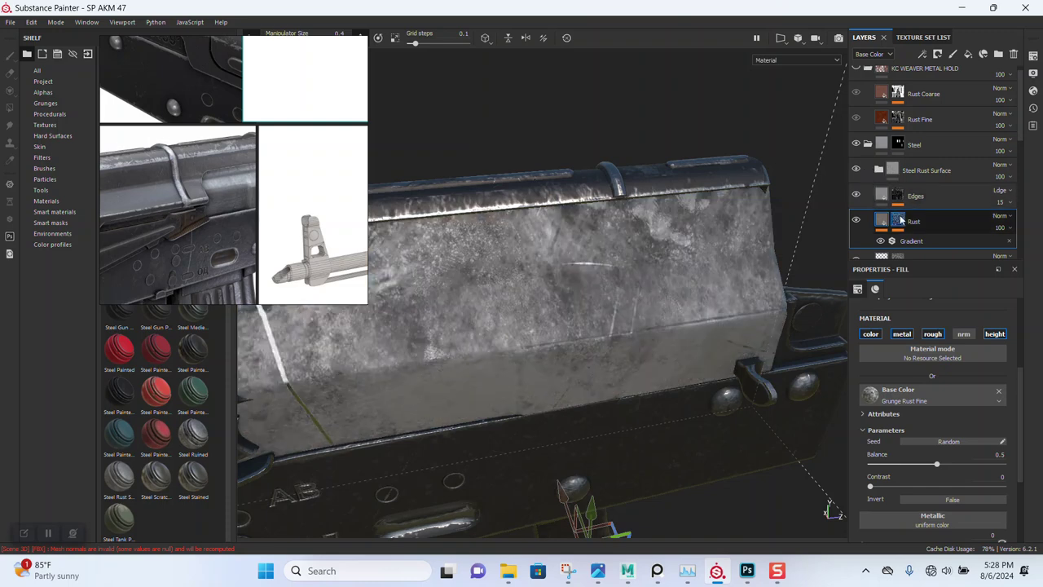
{"action": "left_click", "coordinate": [855, 221]}
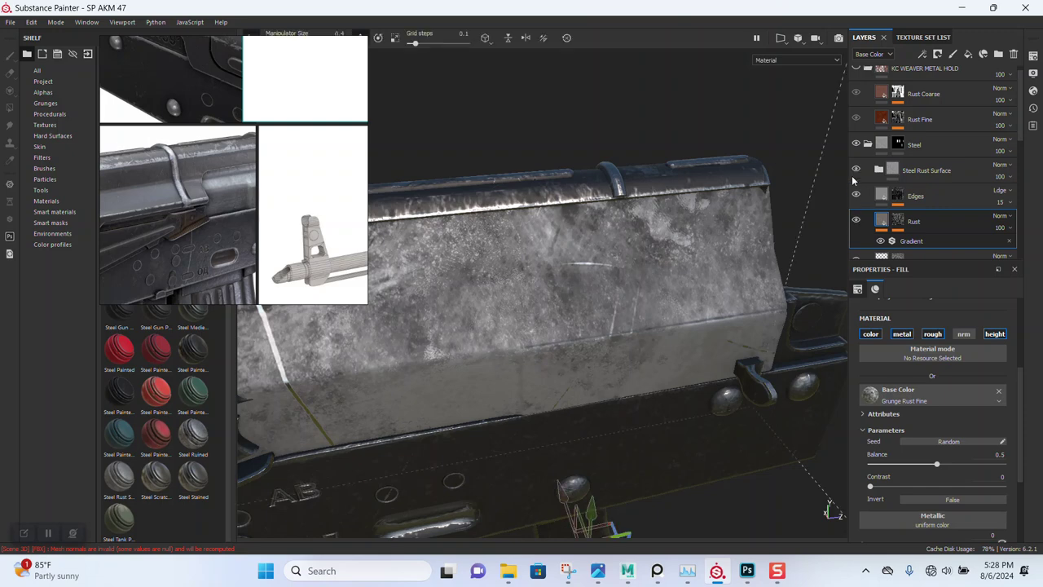
{"action": "left_click", "coordinate": [856, 221]}
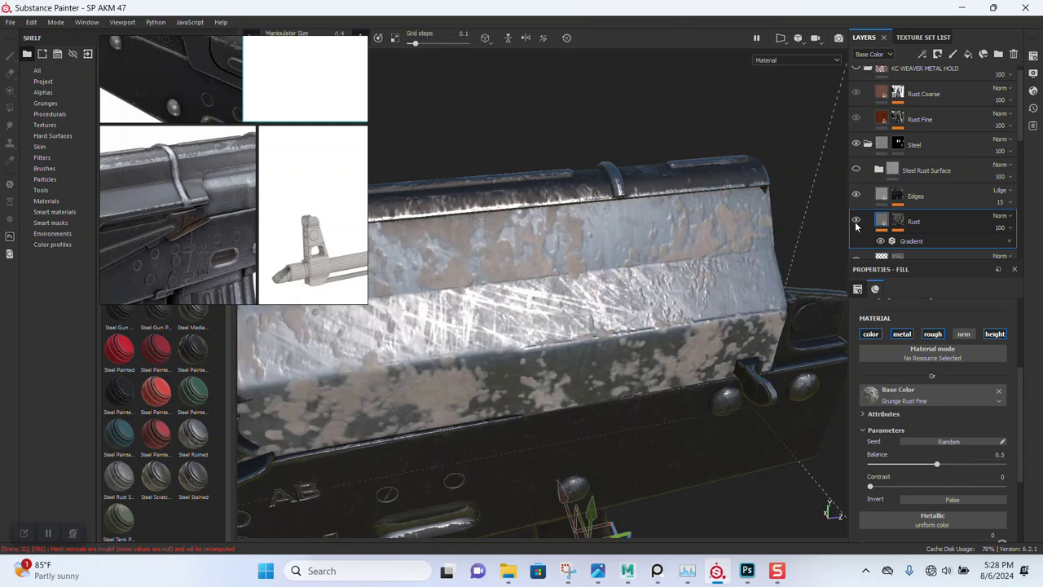
{"action": "left_click", "coordinate": [855, 220]}
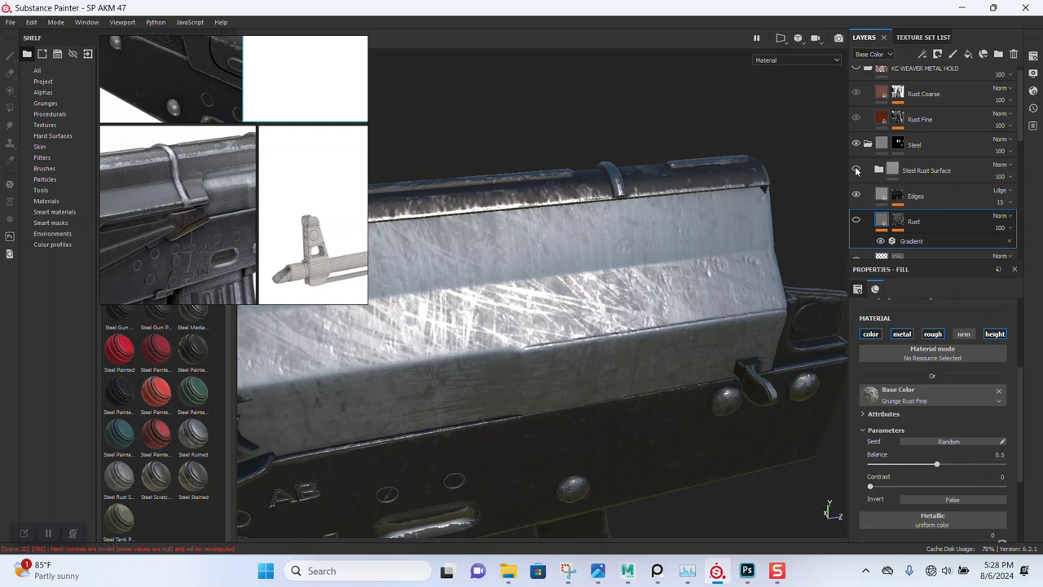
Open Steel Rust Surface, compare the Metal scratches layer on and off, and select it.
{"action": "left_click", "coordinate": [879, 168]}
{"action": "scroll", "coordinate": [908, 206], "scroll_direction": "down", "scroll_amount": 1}
{"action": "scroll", "coordinate": [910, 207], "scroll_direction": "down", "scroll_amount": 1}
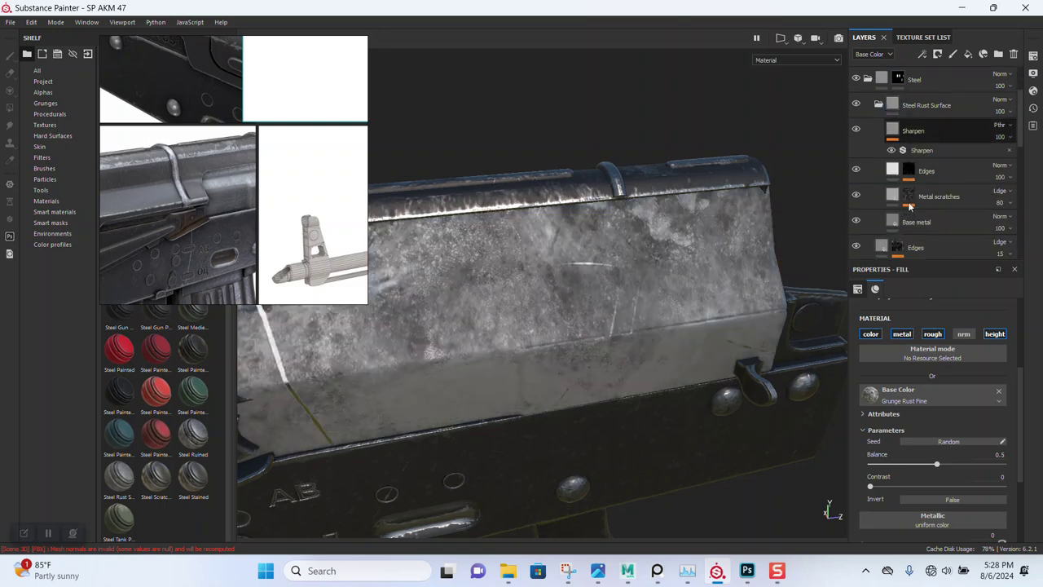
{"action": "left_click", "coordinate": [857, 197]}
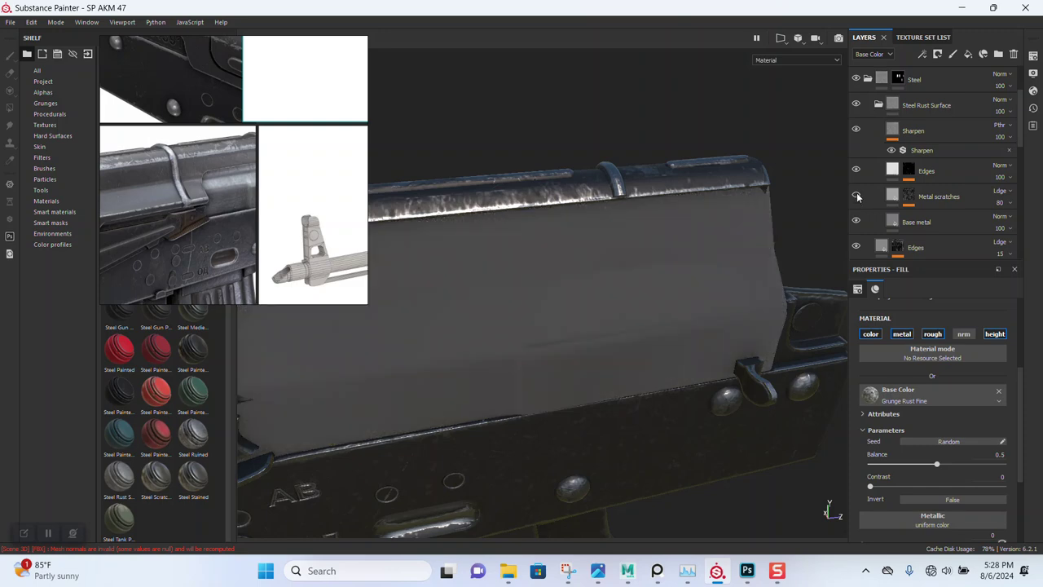
{"action": "left_click", "coordinate": [856, 197]}
{"action": "left_click", "coordinate": [929, 199]}
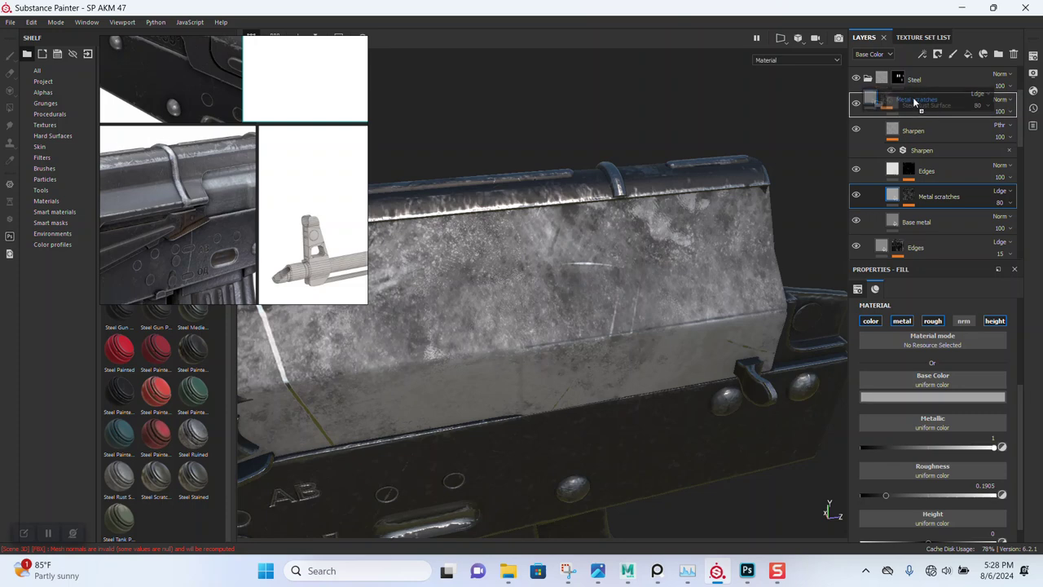
Pull Metal scratches above Steel Rust Surface, delete that group, and place Rust below Edges.
{"action": "left_click_drag", "start_coordinate": [903, 116], "coordinate": [901, 118]}
{"action": "left_click", "coordinate": [880, 132]}
{"action": "left_click", "coordinate": [914, 136]}
{"action": "key", "text": "Delete"}
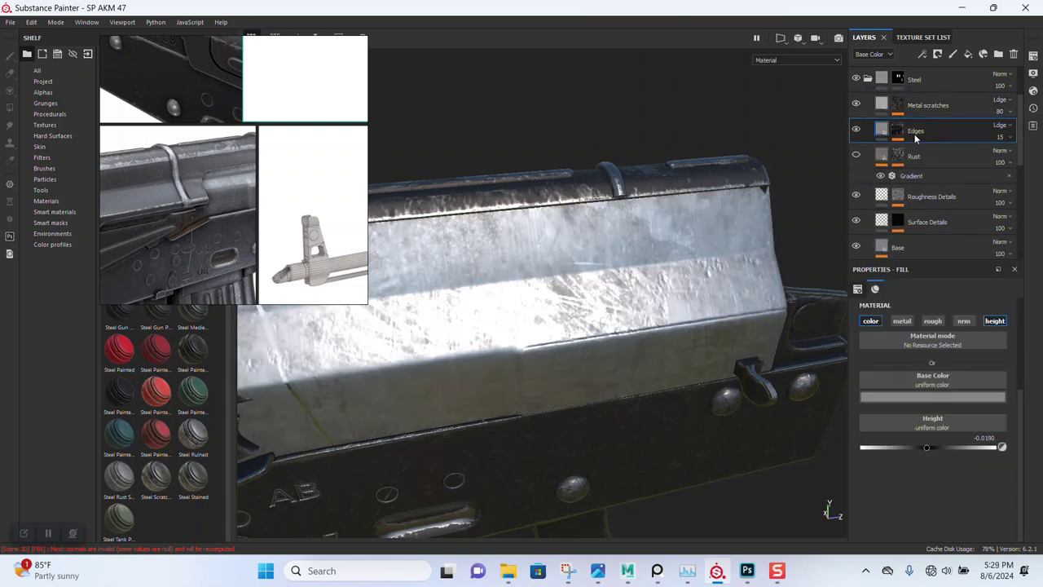
{"action": "left_click_drag", "start_coordinate": [890, 151], "coordinate": [860, 157]}
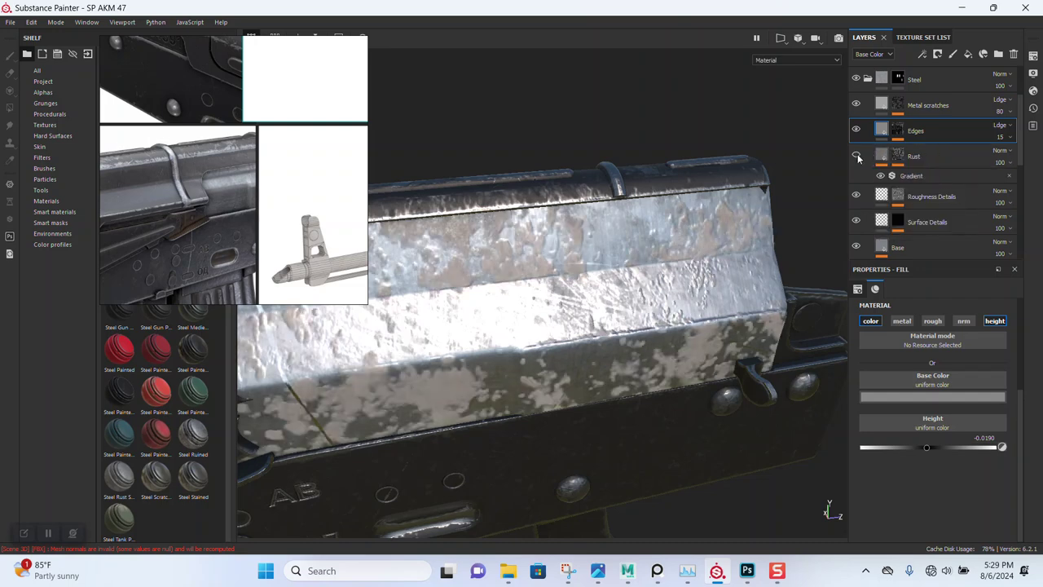
{"action": "left_click", "coordinate": [856, 155]}
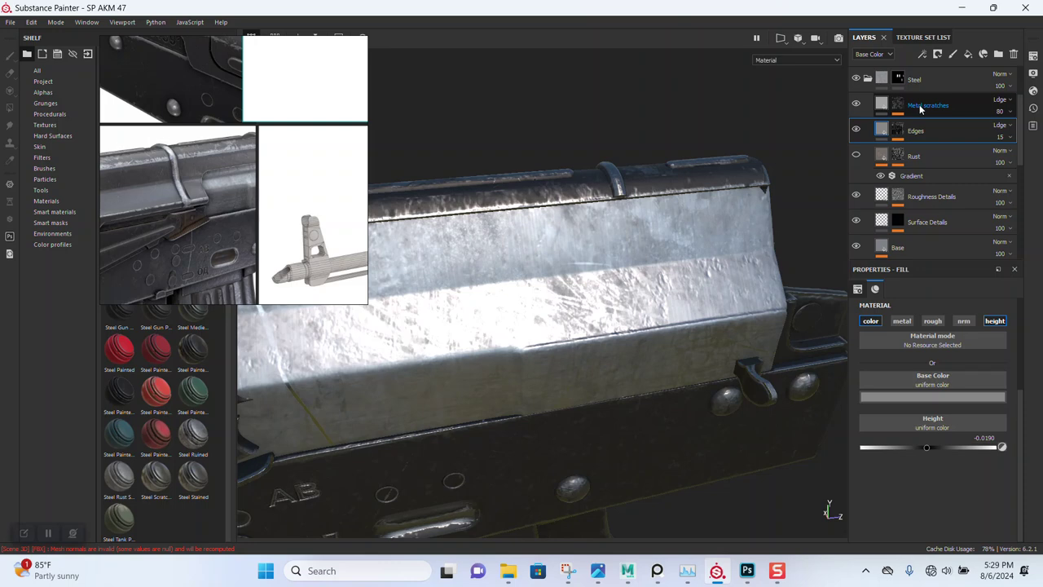
Lower the Metal scratches layer's opacity to 26.
{"action": "left_click", "coordinate": [920, 105]}
{"action": "left_click", "coordinate": [856, 106]}
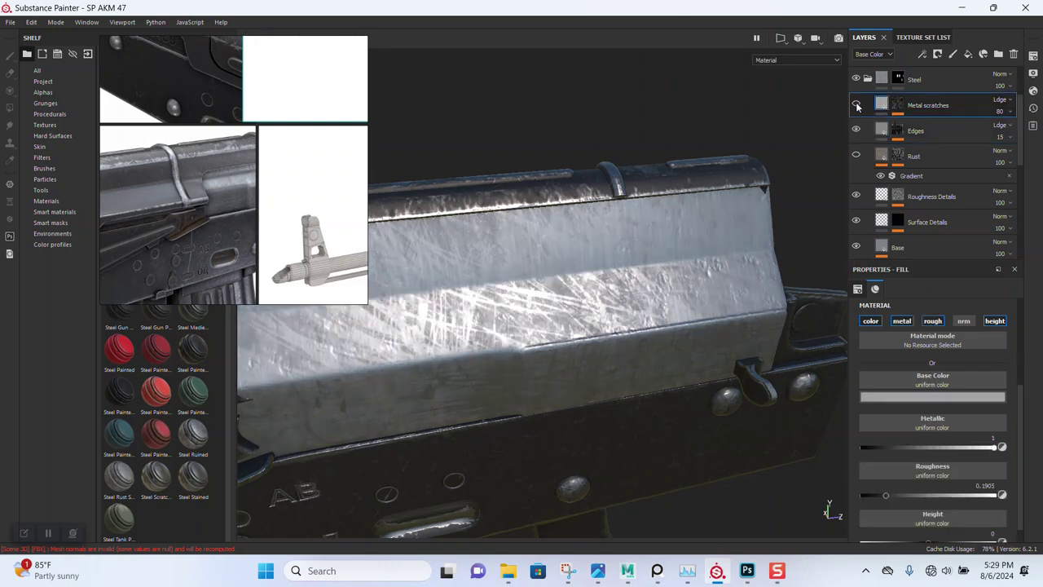
{"action": "left_click", "coordinate": [857, 105]}
{"action": "left_click_drag", "start_coordinate": [754, 290], "coordinate": [715, 254], "text": "alt"}
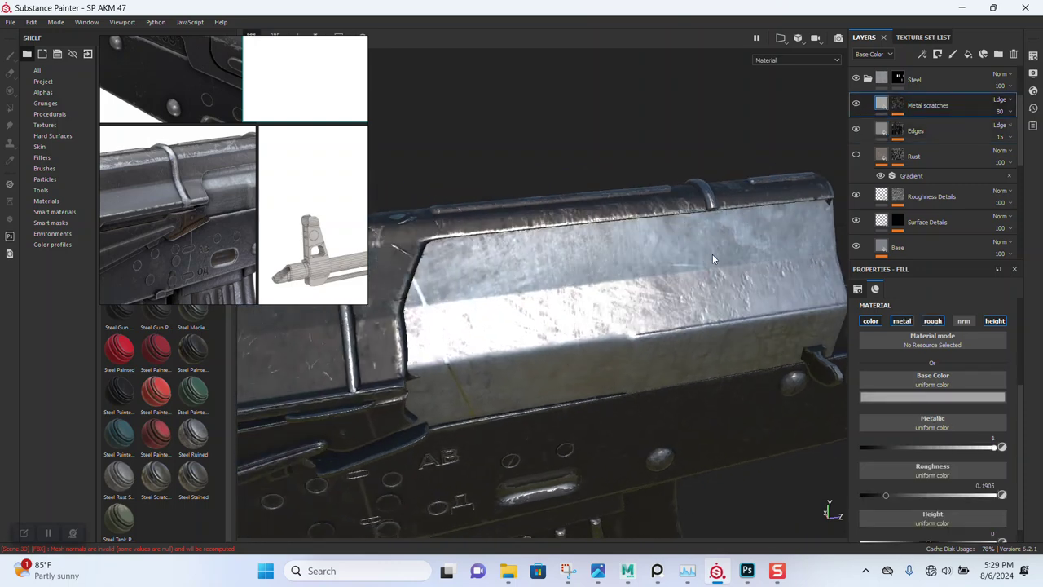
{"action": "mouse_move", "coordinate": [999, 135]}
{"action": "left_mouse_down"}
{"action": "mouse_move", "coordinate": [1037, 130]}
{"action": "mouse_move", "coordinate": [1004, 140]}
{"action": "left_mouse_up"}
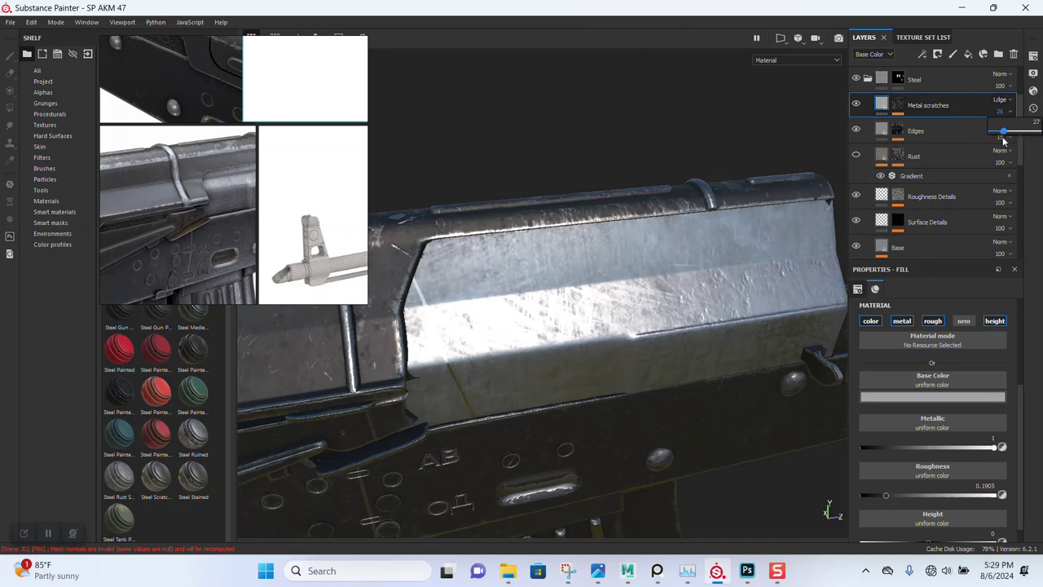
{"action": "left_click", "coordinate": [855, 105]}
{"action": "left_click", "coordinate": [856, 105]}
{"action": "left_click", "coordinate": [856, 104]}
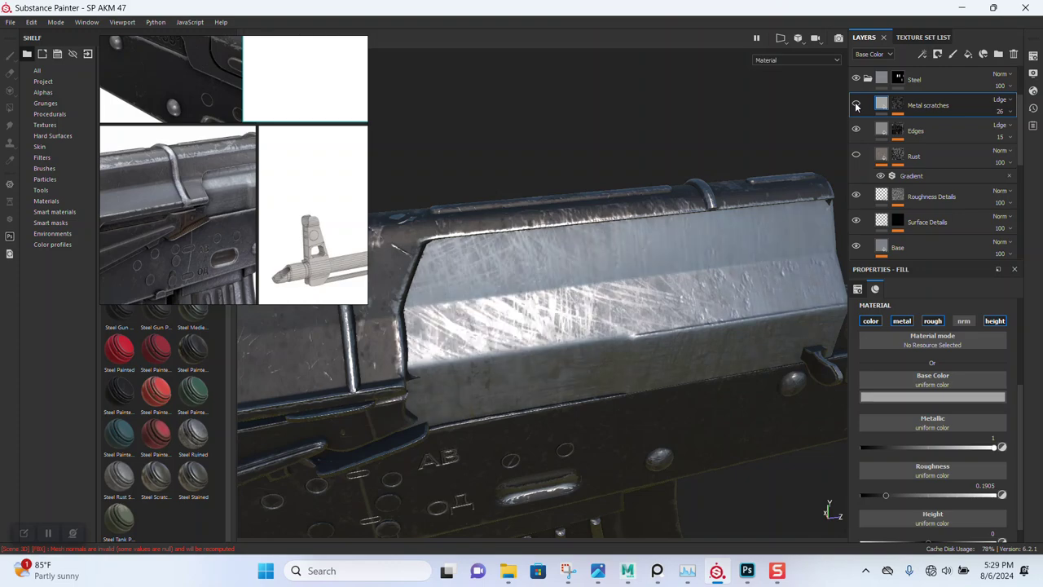
{"action": "mouse_move", "coordinate": [788, 230]}
{"action": "left_mouse_down", "text": "alt"}
{"action": "mouse_move", "coordinate": [562, 253]}
{"action": "mouse_move", "coordinate": [666, 344]}
{"action": "left_mouse_up", "text": "alt"}
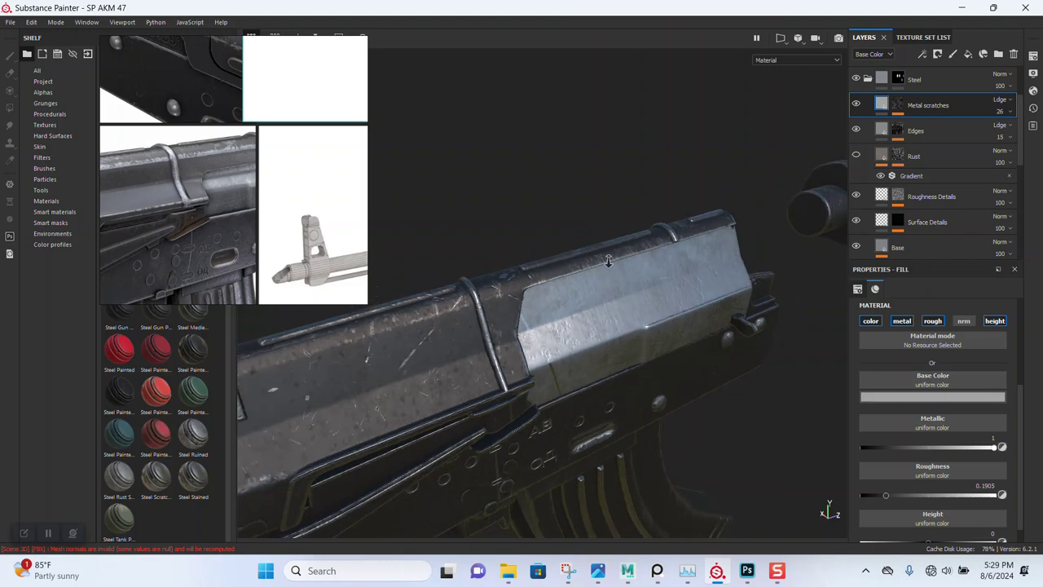
{"action": "mouse_move", "coordinate": [666, 344]}
{"action": "right_mouse_down", "text": "alt"}
{"action": "mouse_move", "coordinate": [565, 393]}
{"action": "mouse_move", "coordinate": [562, 412]}
{"action": "right_mouse_up", "text": "alt"}
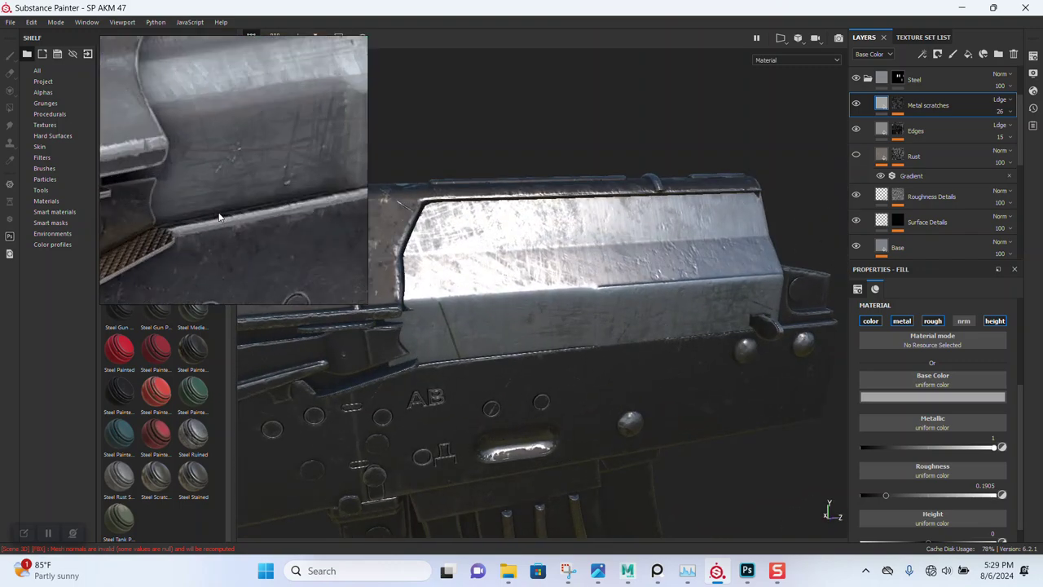
{"action": "mouse_move", "coordinate": [613, 342]}
{"action": "left_mouse_down", "text": "alt"}
{"action": "mouse_move", "coordinate": [665, 409]}
{"action": "mouse_move", "coordinate": [660, 377]}
{"action": "left_mouse_up", "text": "alt"}
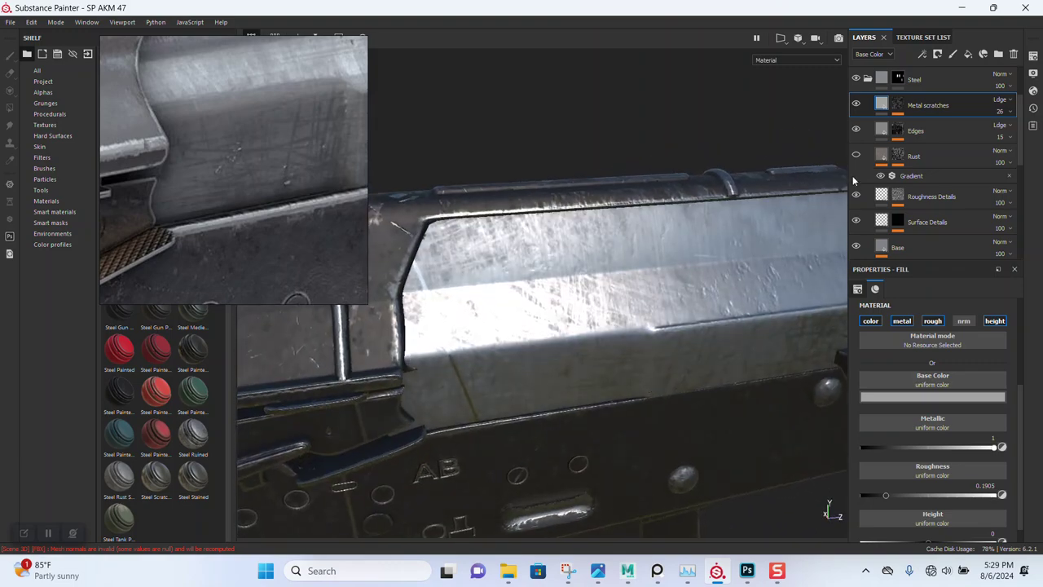
{"action": "left_click", "coordinate": [855, 155]}
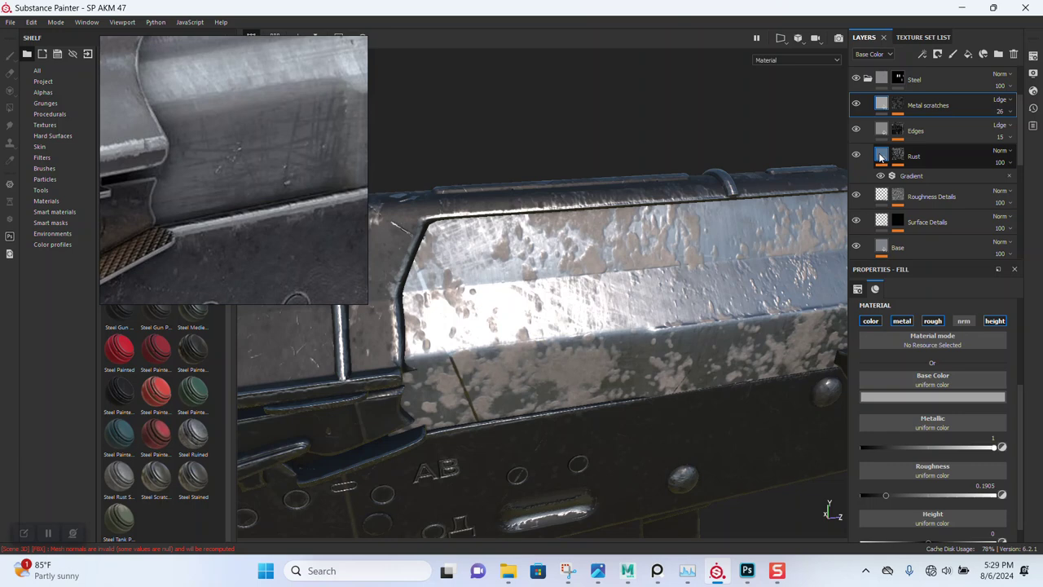
Select the Rust layer, fade its spots, and set its fill height to -0.016.
{"action": "left_click", "coordinate": [880, 157]}
{"action": "scroll", "coordinate": [923, 457], "scroll_direction": "down", "scroll_amount": 2}
{"action": "scroll", "coordinate": [923, 468], "scroll_direction": "down", "scroll_amount": 2}
{"action": "scroll", "coordinate": [924, 476], "scroll_direction": "down", "scroll_amount": 1}
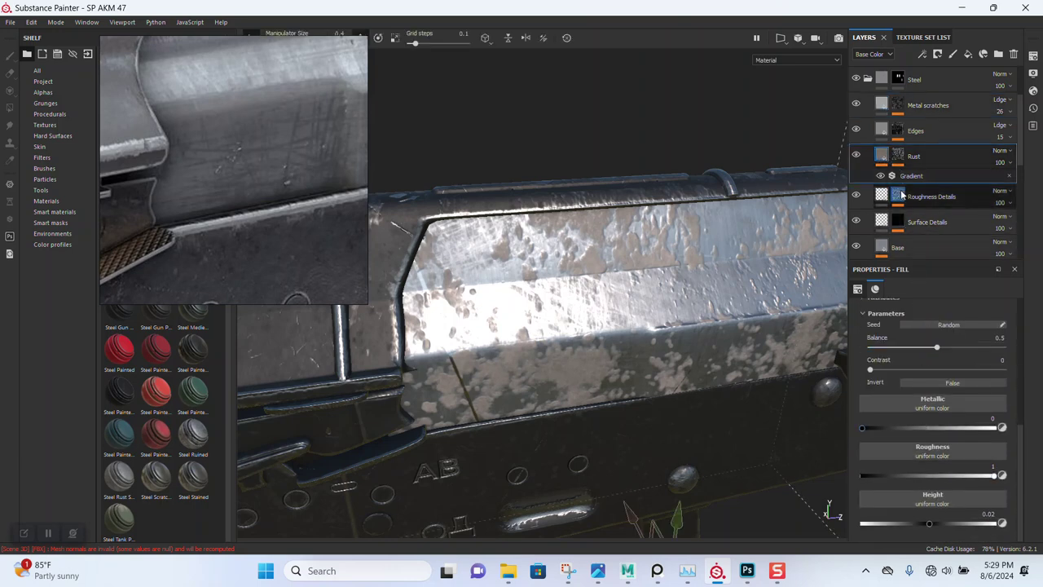
{"action": "left_click_drag", "start_coordinate": [1011, 186], "coordinate": [1035, 184]}
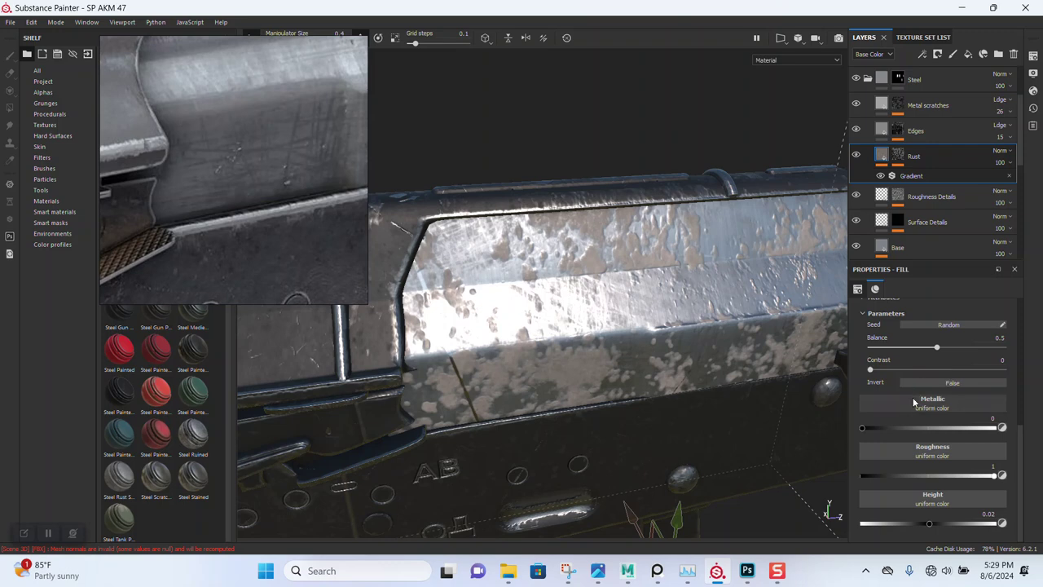
{"action": "scroll", "coordinate": [913, 481], "scroll_direction": "up", "scroll_amount": 2}
{"action": "scroll", "coordinate": [912, 481], "scroll_direction": "down", "scroll_amount": 2}
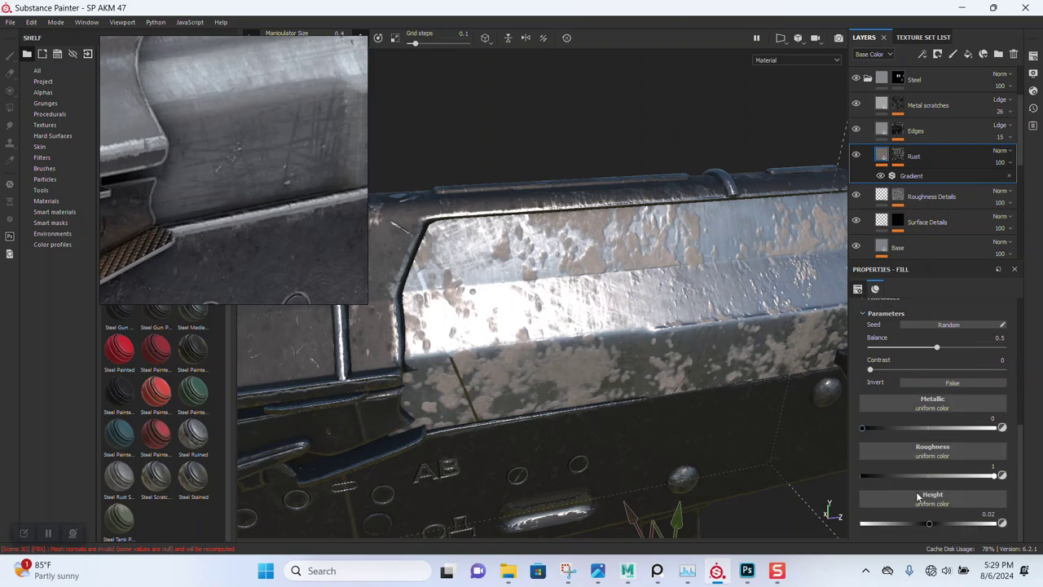
{"action": "left_click_drag", "start_coordinate": [929, 521], "coordinate": [926, 522]}
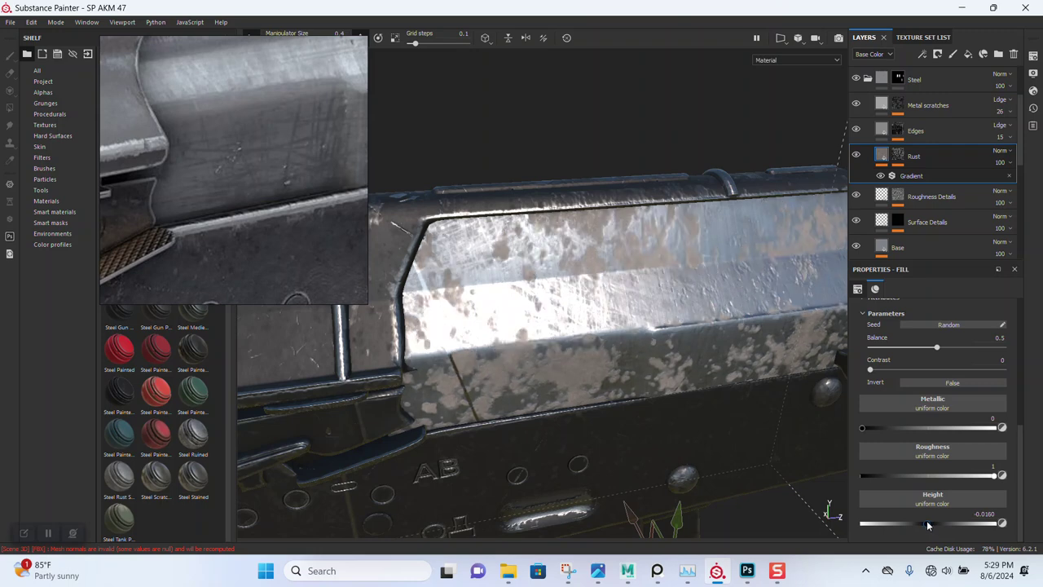
{"action": "left_click", "coordinate": [880, 176]}
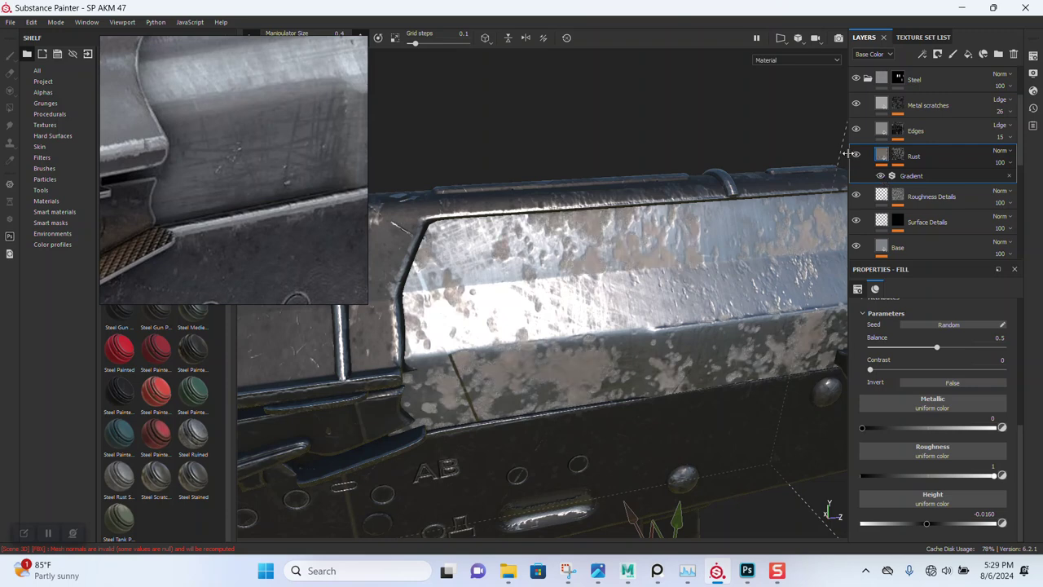
{"action": "left_click", "coordinate": [897, 155]}
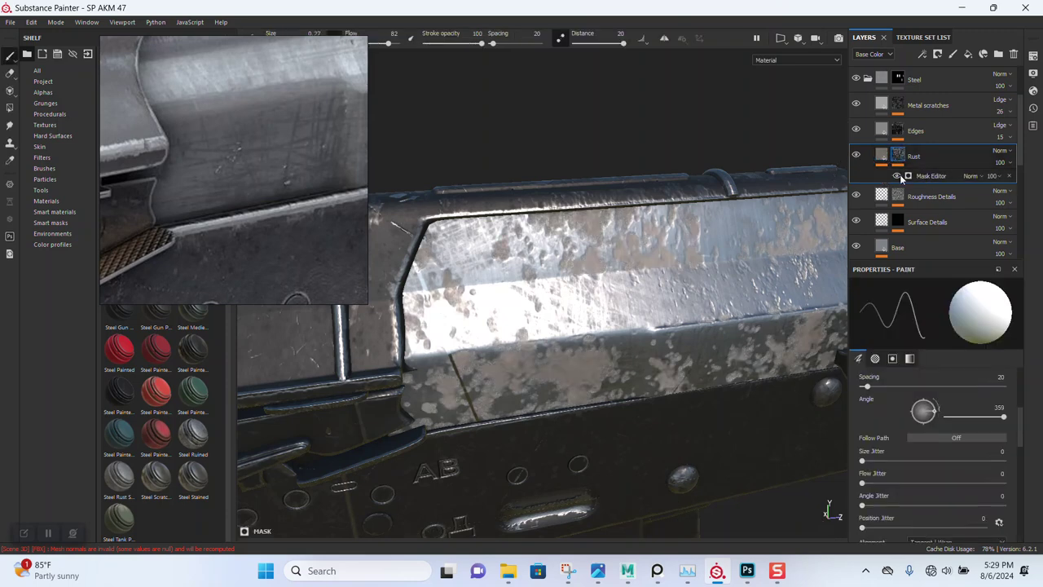
Lower the Rust layer's Mask Editor opacity to 9, leaving only faint rust.
{"action": "left_click", "coordinate": [898, 176]}
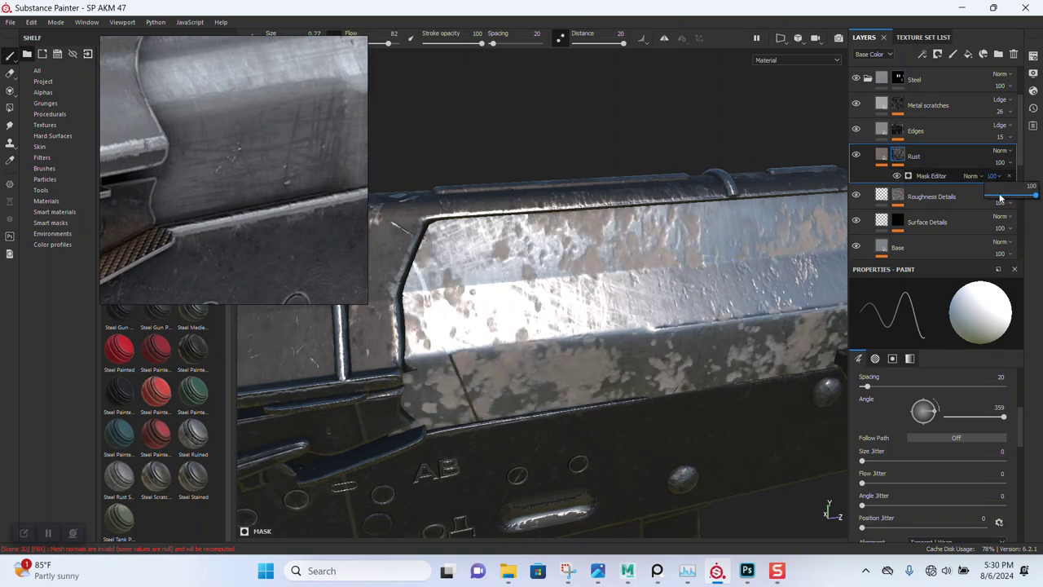
{"action": "left_click", "coordinate": [1001, 197]}
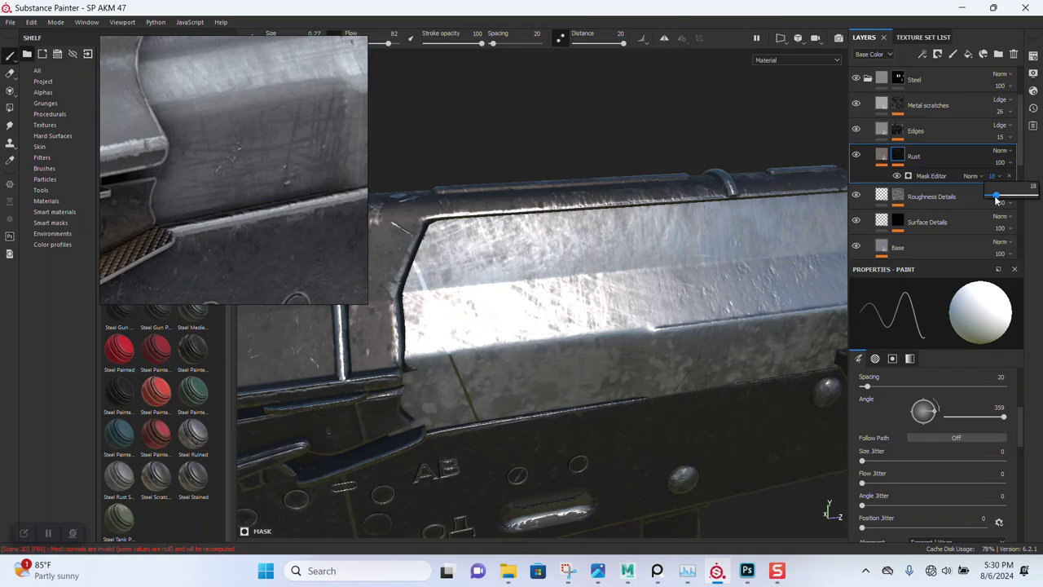
{"action": "left_click_drag", "start_coordinate": [989, 201], "coordinate": [986, 202]}
{"action": "scroll", "coordinate": [628, 244], "scroll_direction": "down", "scroll_amount": 5}
{"action": "mouse_move", "coordinate": [629, 244]}
{"action": "left_mouse_down", "text": "alt"}
{"action": "mouse_move", "coordinate": [621, 283]}
{"action": "mouse_move", "coordinate": [558, 210]}
{"action": "left_mouse_up", "text": "alt"}
{"action": "scroll", "coordinate": [559, 209], "scroll_direction": "down", "scroll_amount": 3}
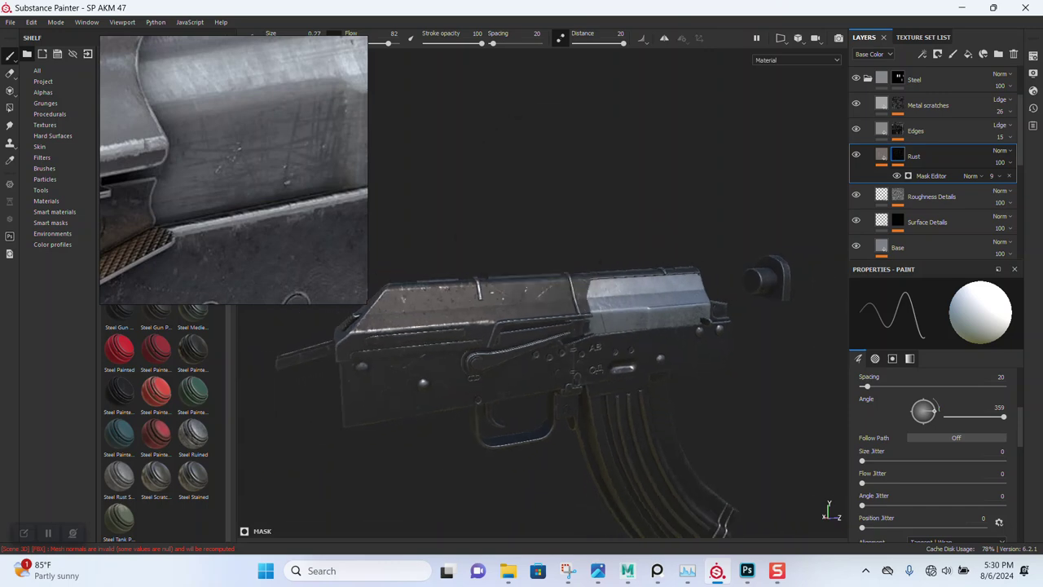
{"action": "scroll", "coordinate": [184, 186], "scroll_direction": "down", "scroll_amount": 2}
{"action": "scroll", "coordinate": [184, 186], "scroll_direction": "down", "scroll_amount": 2}
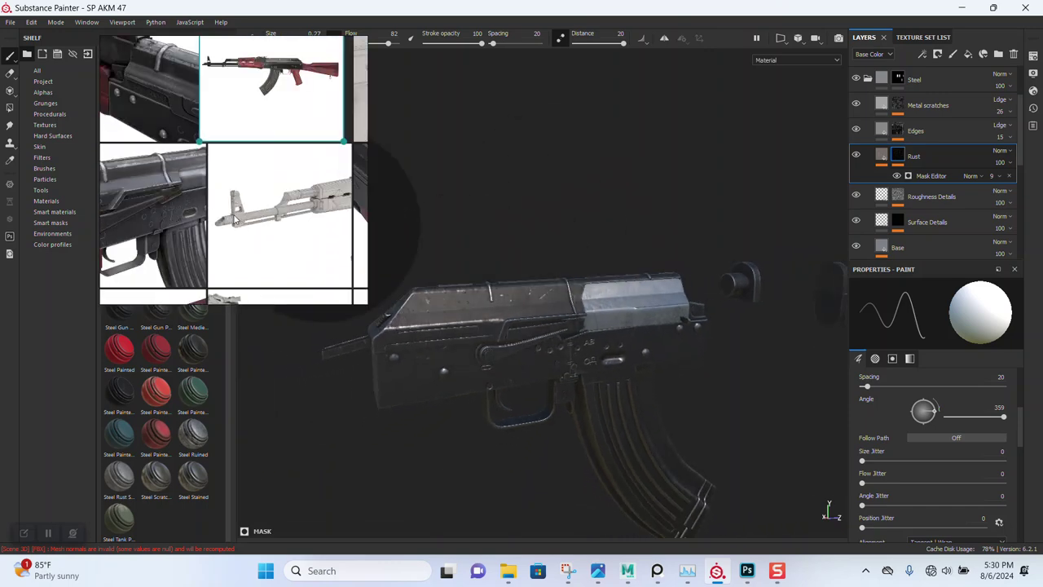
{"action": "scroll", "coordinate": [218, 202], "scroll_direction": "up", "scroll_amount": 2}
{"action": "scroll", "coordinate": [212, 186], "scroll_direction": "up", "scroll_amount": 2}
{"action": "scroll", "coordinate": [258, 162], "scroll_direction": "up", "scroll_amount": 2}
{"action": "scroll", "coordinate": [249, 202], "scroll_direction": "up", "scroll_amount": 2}
{"action": "scroll", "coordinate": [231, 199], "scroll_direction": "up", "scroll_amount": 2}
{"action": "scroll", "coordinate": [232, 200], "scroll_direction": "up", "scroll_amount": 2}
{"action": "scroll", "coordinate": [231, 200], "scroll_direction": "up", "scroll_amount": 1}
{"action": "scroll", "coordinate": [231, 200], "scroll_direction": "down", "scroll_amount": 1}
{"action": "scroll", "coordinate": [652, 350], "scroll_direction": "up", "scroll_amount": 3}
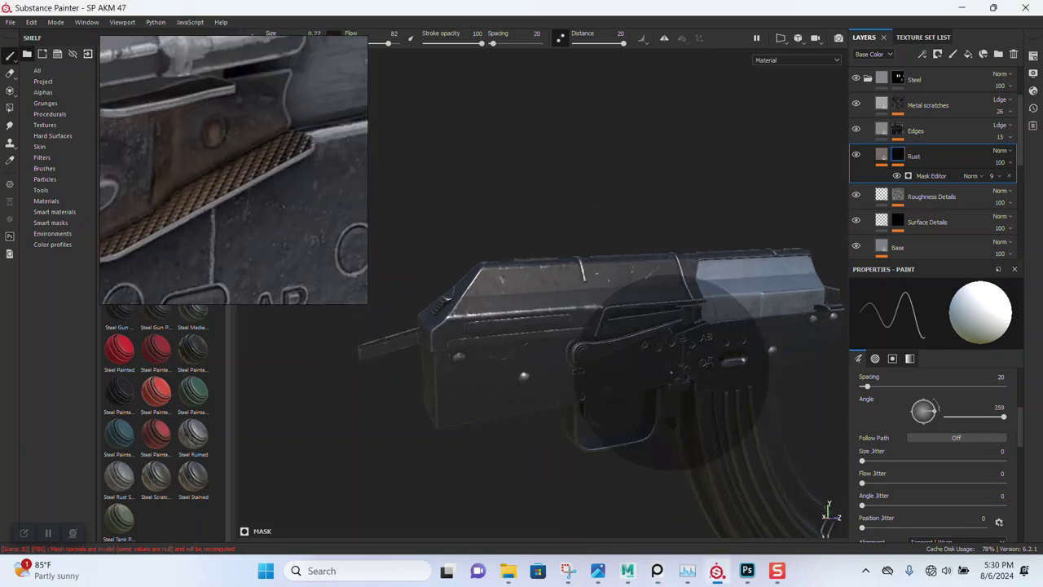
{"action": "right_click_drag", "start_coordinate": [579, 334], "coordinate": [592, 455], "text": "alt"}
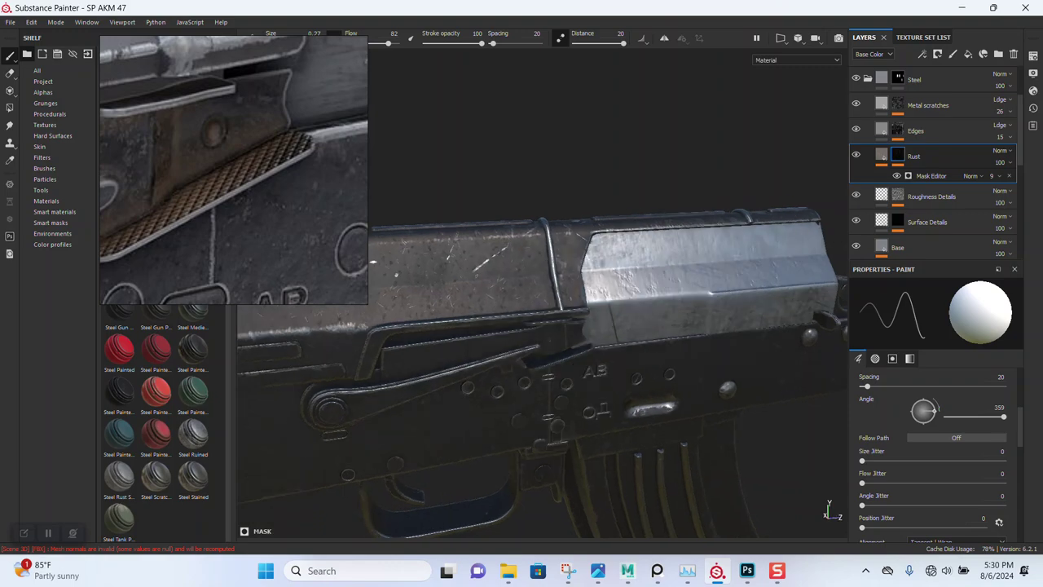
{"action": "mouse_move", "coordinate": [592, 454]}
{"action": "left_mouse_down", "text": "alt"}
{"action": "mouse_move", "coordinate": [584, 399]}
{"action": "mouse_move", "coordinate": [657, 343]}
{"action": "mouse_move", "coordinate": [539, 306]}
{"action": "left_mouse_up", "text": "alt"}
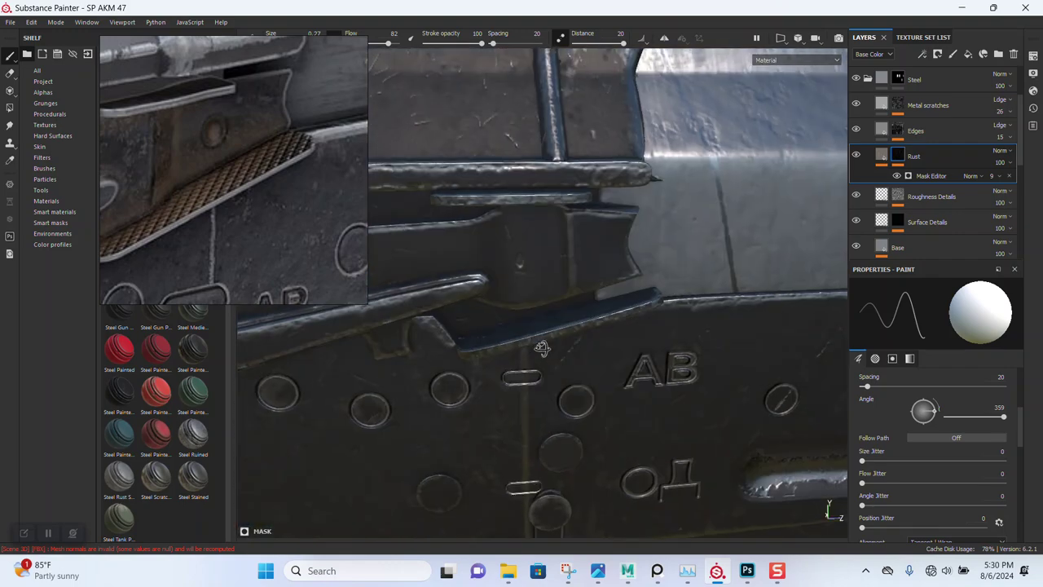
{"action": "scroll", "coordinate": [539, 306], "scroll_direction": "down", "scroll_amount": 3}
{"action": "scroll", "coordinate": [505, 260], "scroll_direction": "down", "scroll_amount": 3}
{"action": "scroll", "coordinate": [456, 188], "scroll_direction": "down", "scroll_amount": 3}
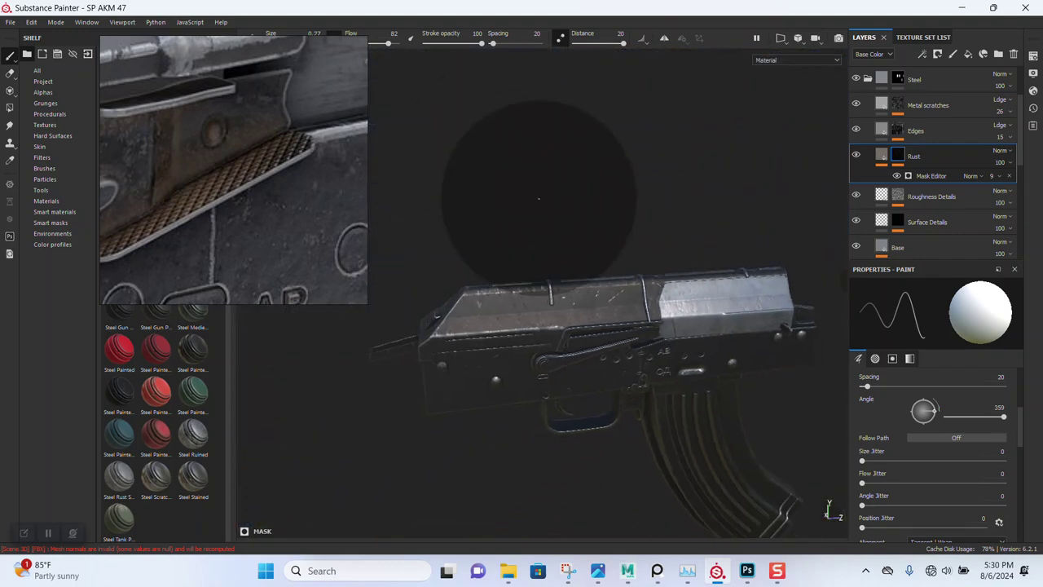
{"action": "scroll", "coordinate": [546, 212], "scroll_direction": "down", "scroll_amount": 2}
{"action": "mouse_move", "coordinate": [546, 212]}
{"action": "left_mouse_down", "text": "alt"}
{"action": "mouse_move", "coordinate": [535, 302]}
{"action": "mouse_move", "coordinate": [528, 295]}
{"action": "mouse_move", "coordinate": [571, 358]}
{"action": "left_mouse_up", "text": "alt"}
{"action": "scroll", "coordinate": [582, 383], "scroll_direction": "up", "scroll_amount": 3}
{"action": "scroll", "coordinate": [687, 392], "scroll_direction": "up", "scroll_amount": 3}
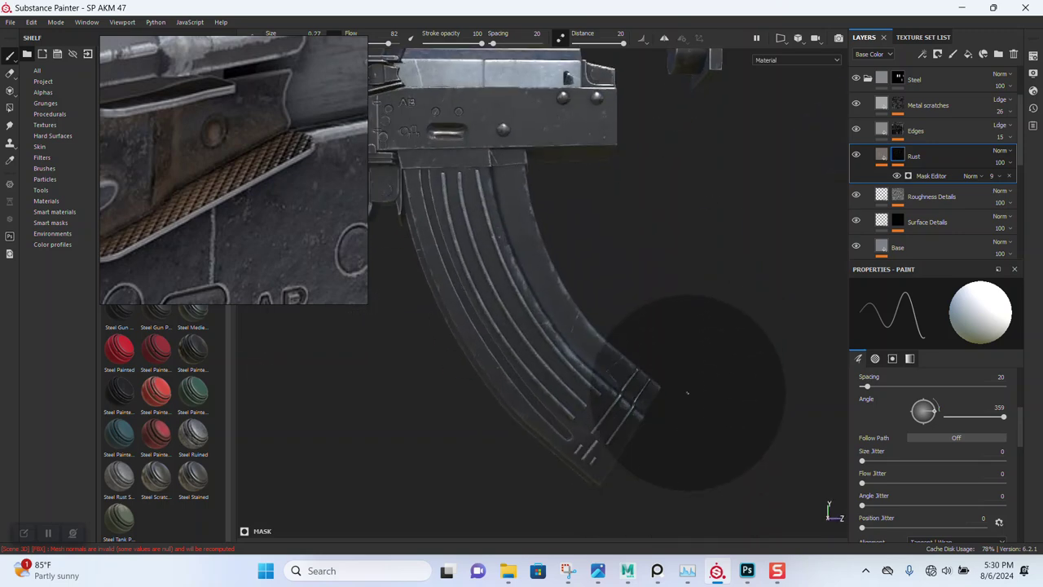
{"action": "mouse_move", "coordinate": [687, 391]}
{"action": "left_mouse_down", "text": "alt"}
{"action": "mouse_move", "coordinate": [705, 352]}
{"action": "mouse_move", "coordinate": [522, 360]}
{"action": "left_mouse_up", "text": "alt"}
{"action": "scroll", "coordinate": [570, 367], "scroll_direction": "up", "scroll_amount": 3}
{"action": "mouse_move", "coordinate": [638, 376]}
{"action": "left_mouse_down", "text": "alt"}
{"action": "mouse_move", "coordinate": [565, 435]}
{"action": "mouse_move", "coordinate": [598, 404]}
{"action": "left_mouse_up", "text": "alt"}
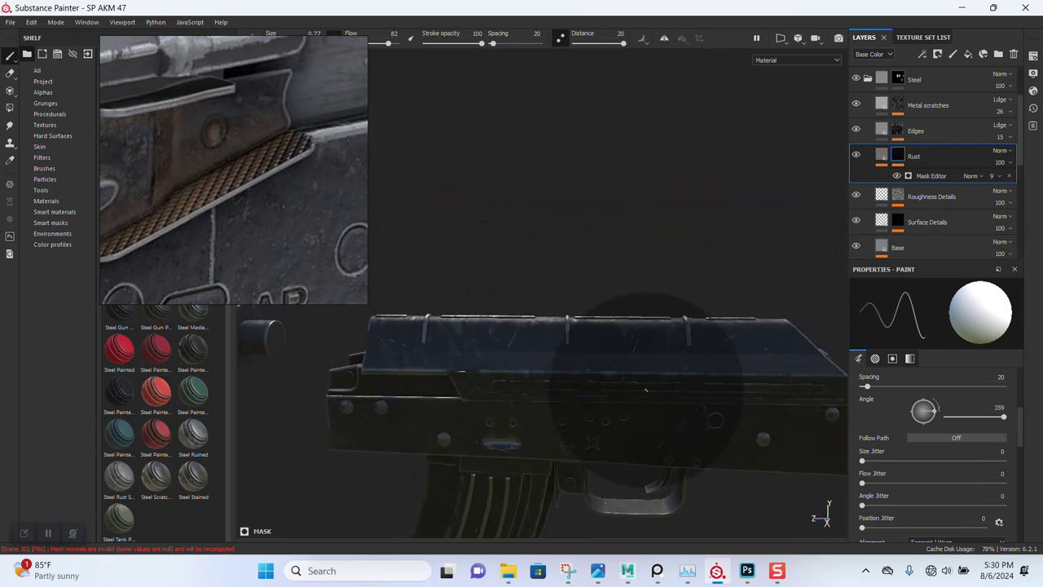
{"action": "scroll", "coordinate": [538, 435], "scroll_direction": "up", "scroll_amount": 2}
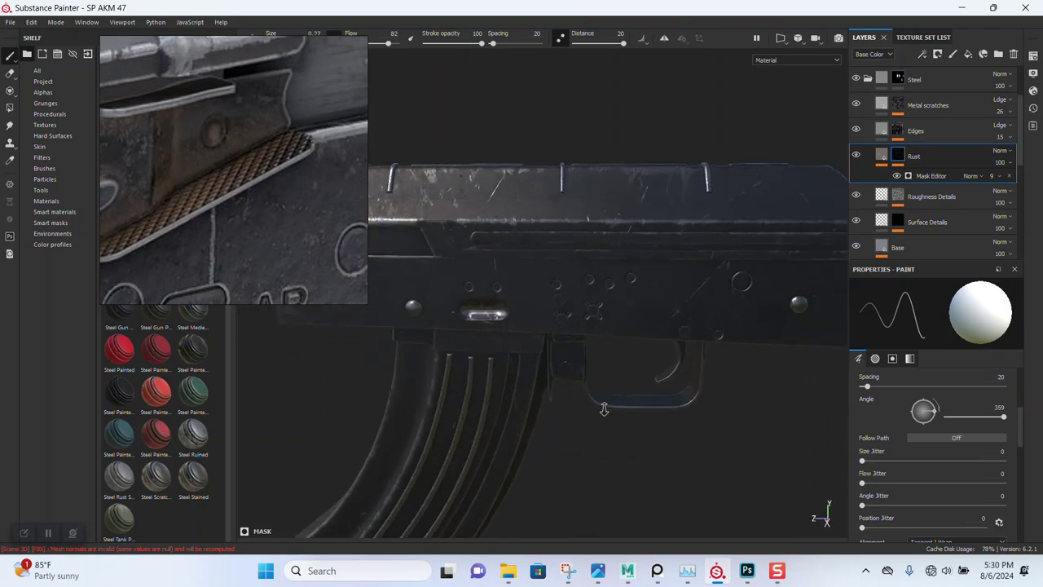
{"action": "scroll", "coordinate": [665, 429], "scroll_direction": "up", "scroll_amount": 1}
{"action": "mouse_move", "coordinate": [665, 429]}
{"action": "left_mouse_down", "text": "alt"}
{"action": "mouse_move", "coordinate": [638, 448]}
{"action": "mouse_move", "coordinate": [596, 350]}
{"action": "mouse_move", "coordinate": [568, 388]}
{"action": "mouse_move", "coordinate": [619, 344]}
{"action": "mouse_move", "coordinate": [648, 367]}
{"action": "mouse_move", "coordinate": [640, 356]}
{"action": "left_mouse_up", "text": "alt"}
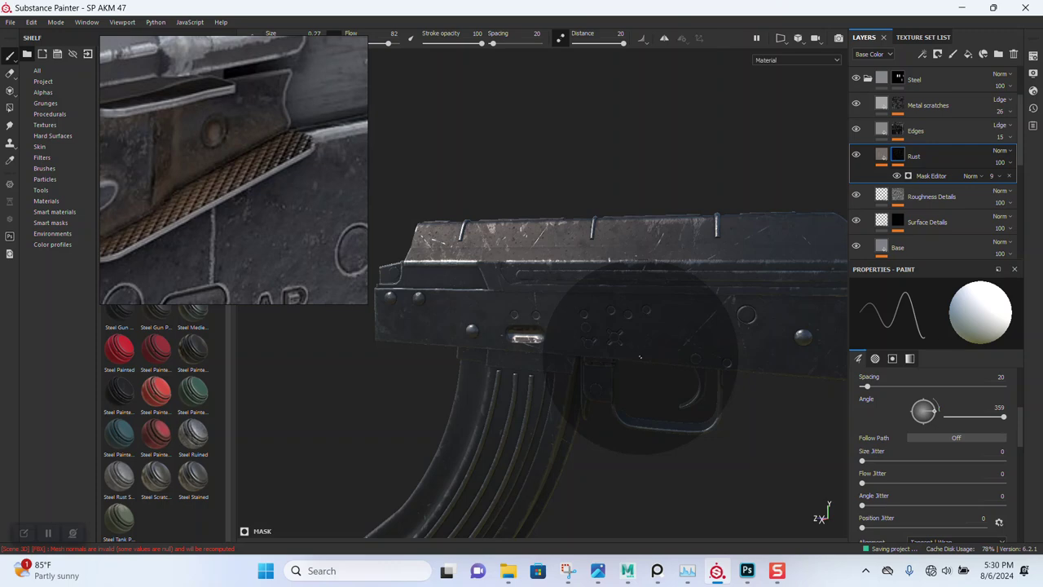
{"action": "scroll", "coordinate": [209, 240], "scroll_direction": "down", "scroll_amount": 2}
{"action": "scroll", "coordinate": [197, 220], "scroll_direction": "down", "scroll_amount": 2}
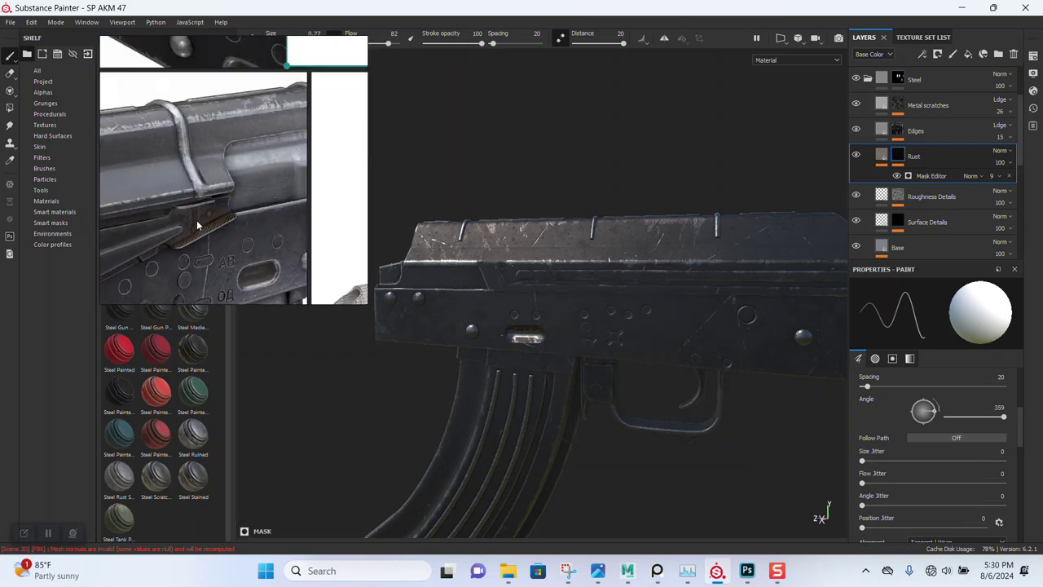
{"action": "scroll", "coordinate": [208, 225], "scroll_direction": "down", "scroll_amount": 2}
{"action": "scroll", "coordinate": [244, 220], "scroll_direction": "down", "scroll_amount": 3}
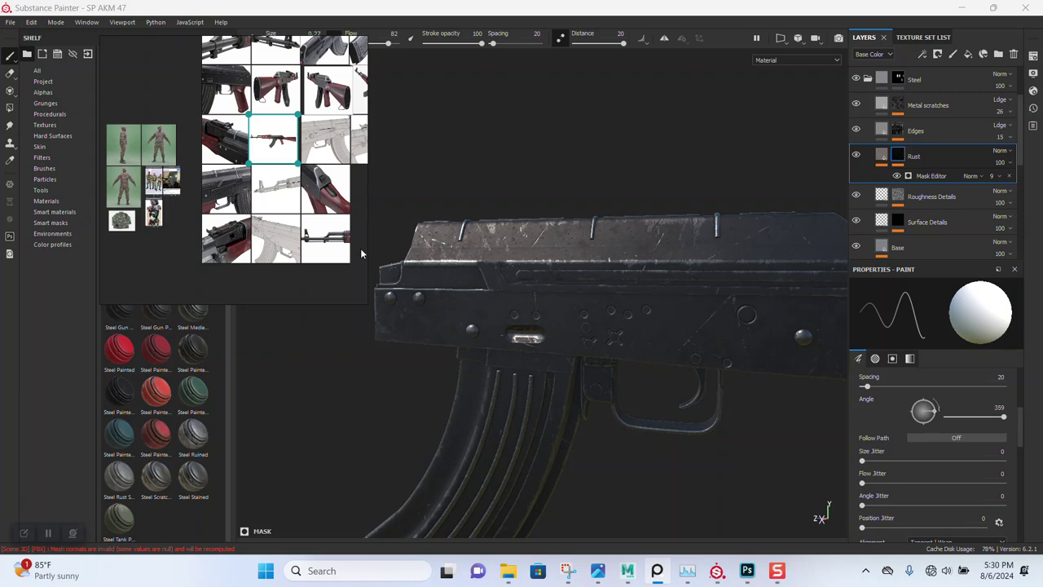
{"action": "left_click_drag", "start_coordinate": [616, 320], "coordinate": [676, 294], "text": "alt"}
Make the WOOD_PARTS1 texture set visible so the red stock, handguard and grip appear with the metal.
{"action": "left_click", "coordinate": [924, 37]}
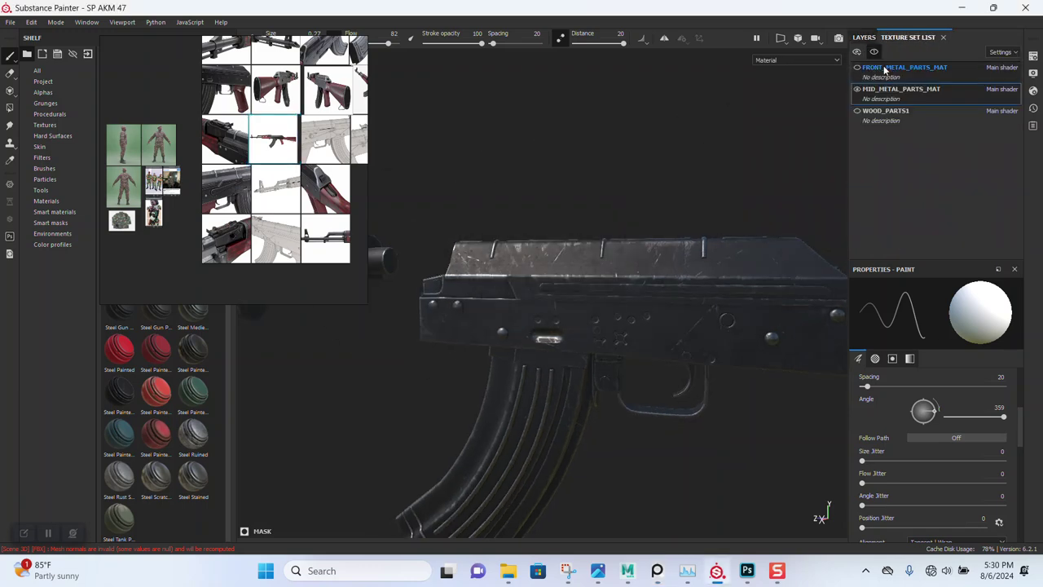
{"action": "left_click", "coordinate": [857, 112]}
{"action": "scroll", "coordinate": [699, 244], "scroll_direction": "down", "scroll_amount": 2}
{"action": "mouse_move", "coordinate": [698, 245]}
{"action": "left_mouse_down", "text": "alt"}
{"action": "mouse_move", "coordinate": [526, 314]}
{"action": "mouse_move", "coordinate": [395, 250]}
{"action": "mouse_move", "coordinate": [516, 238]}
{"action": "left_mouse_up", "text": "alt"}
{"action": "scroll", "coordinate": [517, 238], "scroll_direction": "up", "scroll_amount": 3}
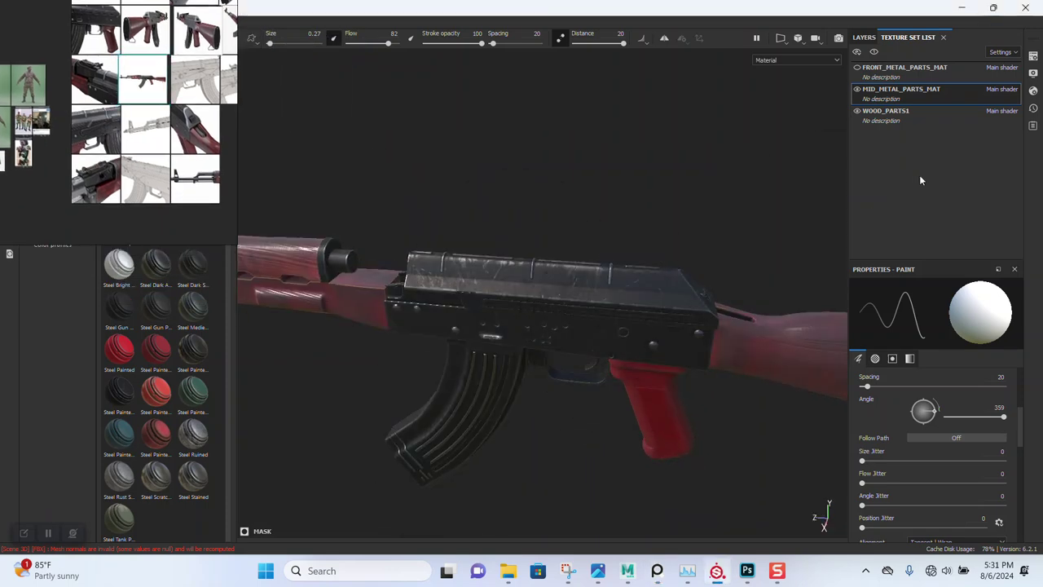
{"action": "left_click", "coordinate": [1034, 90]}
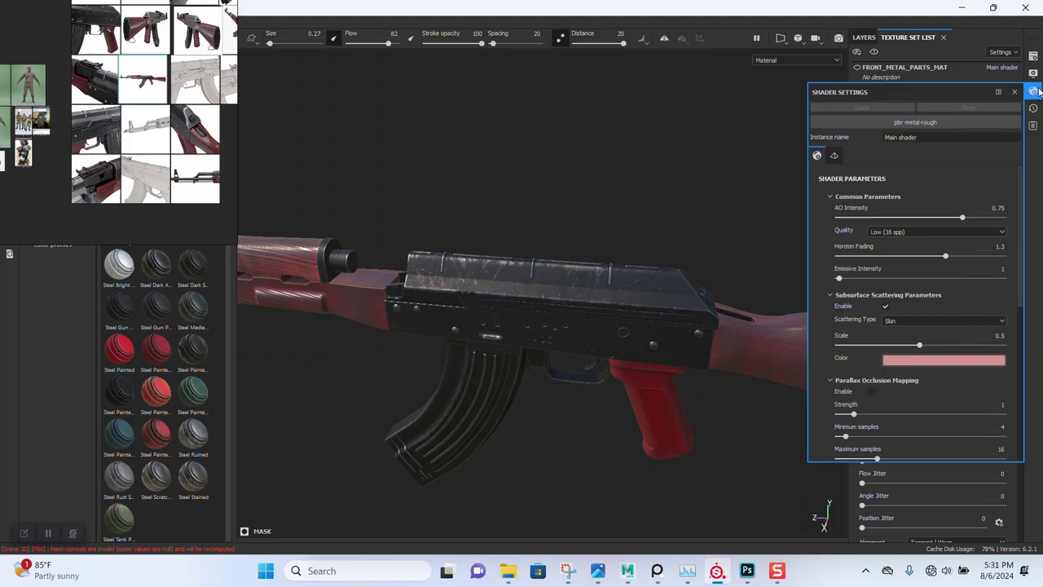
Raise the environment exposure to 1 and inspect the receiver and stock.
{"action": "left_click", "coordinate": [1033, 74]}
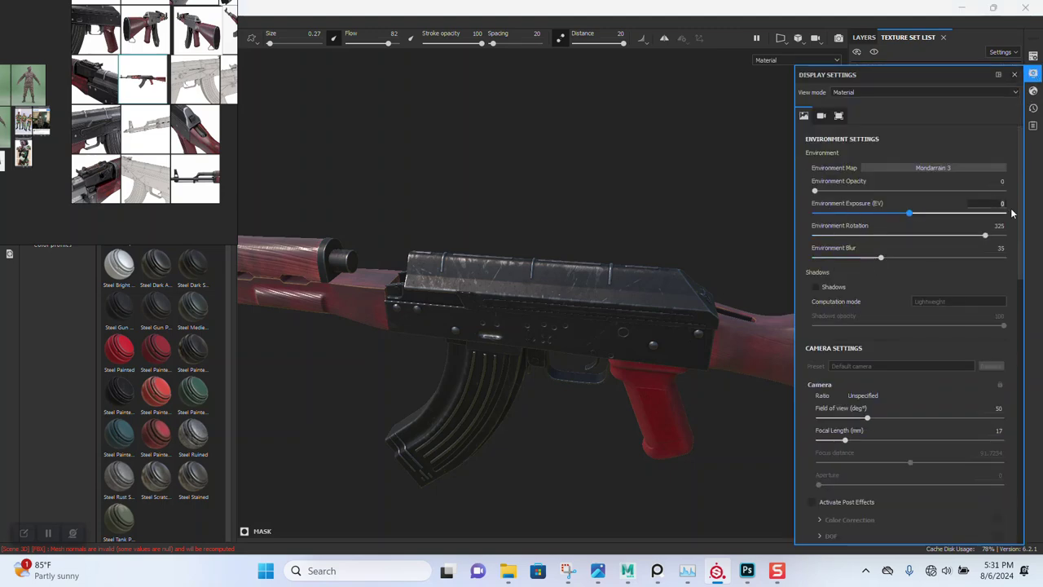
{"action": "key", "text": "Return"}
{"action": "scroll", "coordinate": [507, 226], "scroll_direction": "up", "scroll_amount": 5}
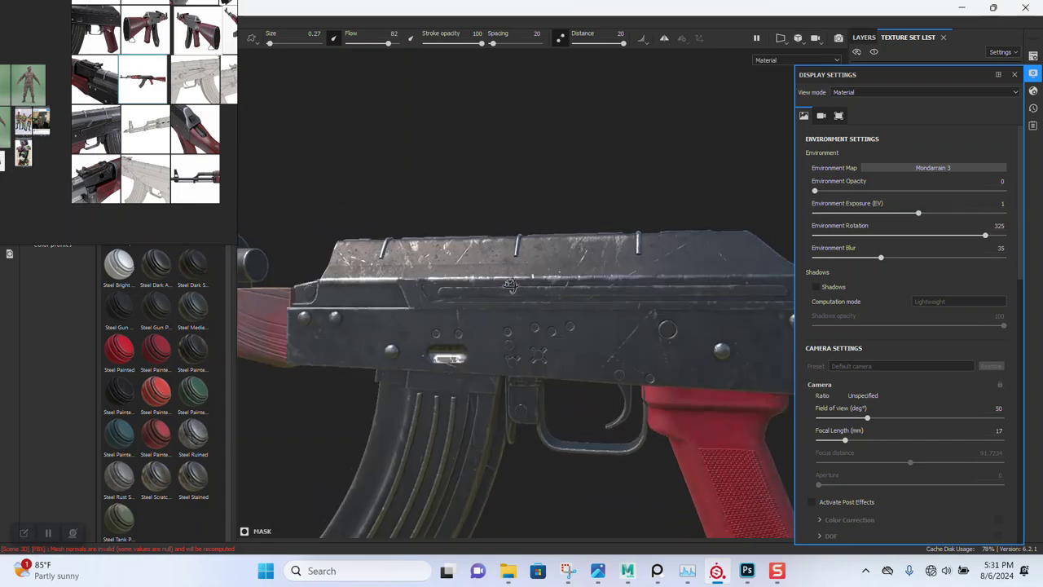
{"action": "left_click_drag", "start_coordinate": [509, 283], "coordinate": [561, 285], "text": "alt"}
{"action": "scroll", "coordinate": [560, 284], "scroll_direction": "down", "scroll_amount": 2}
{"action": "mouse_move", "coordinate": [561, 284]}
{"action": "middle_mouse_down"}
{"action": "mouse_move", "coordinate": [488, 313]}
{"action": "mouse_move", "coordinate": [559, 372]}
{"action": "middle_mouse_up"}
Rotate the environment lighting to 15 and set the environment exposure back to 0.
{"action": "right_click_drag", "start_coordinate": [559, 372], "coordinate": [493, 363], "text": "shift"}
{"action": "scroll", "coordinate": [481, 359], "scroll_direction": "up", "scroll_amount": 3}
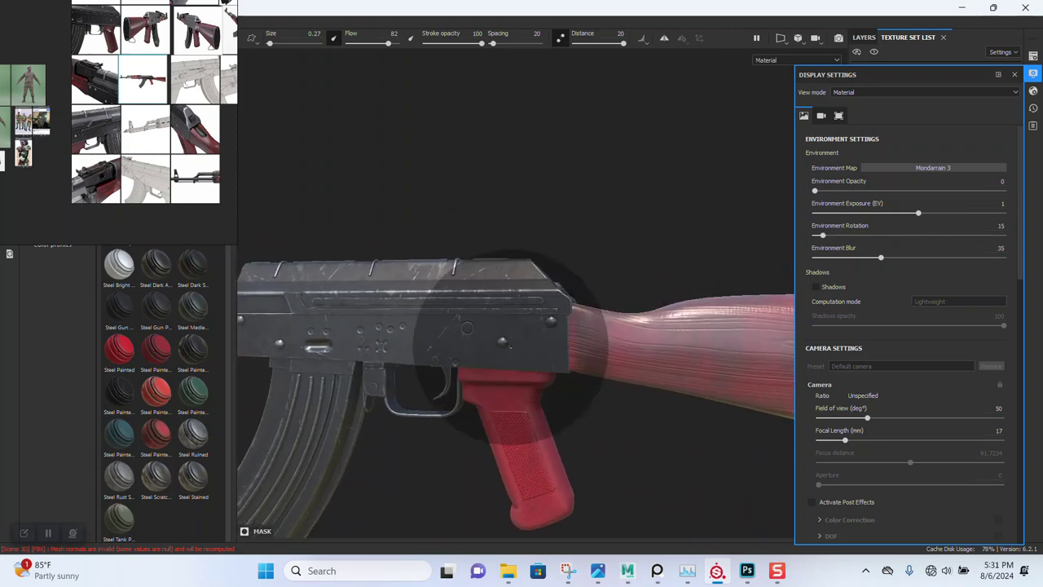
{"action": "middle_click_drag", "start_coordinate": [481, 357], "coordinate": [512, 342]}
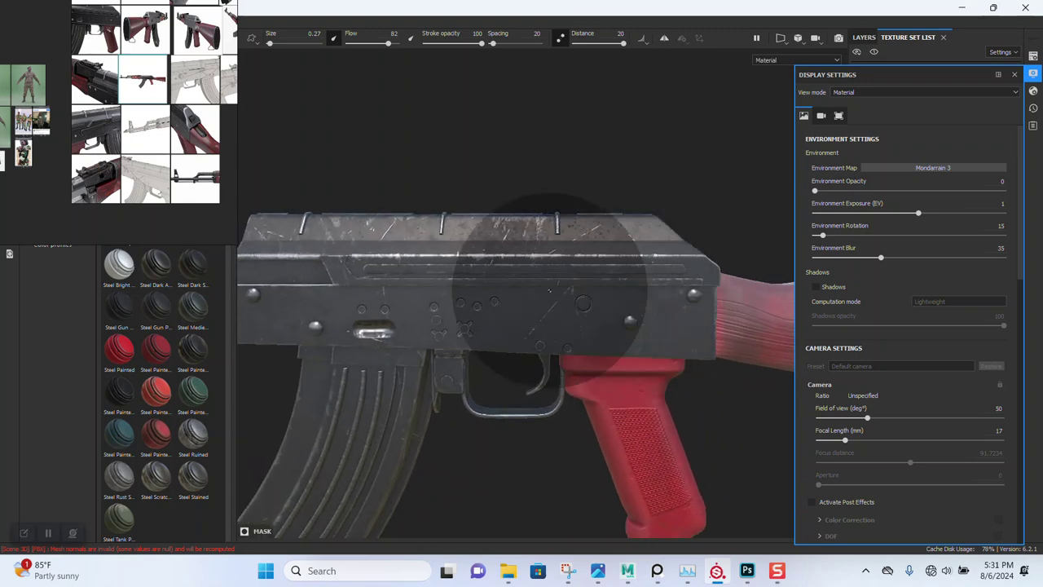
{"action": "scroll", "coordinate": [513, 342], "scroll_direction": "up", "scroll_amount": 2}
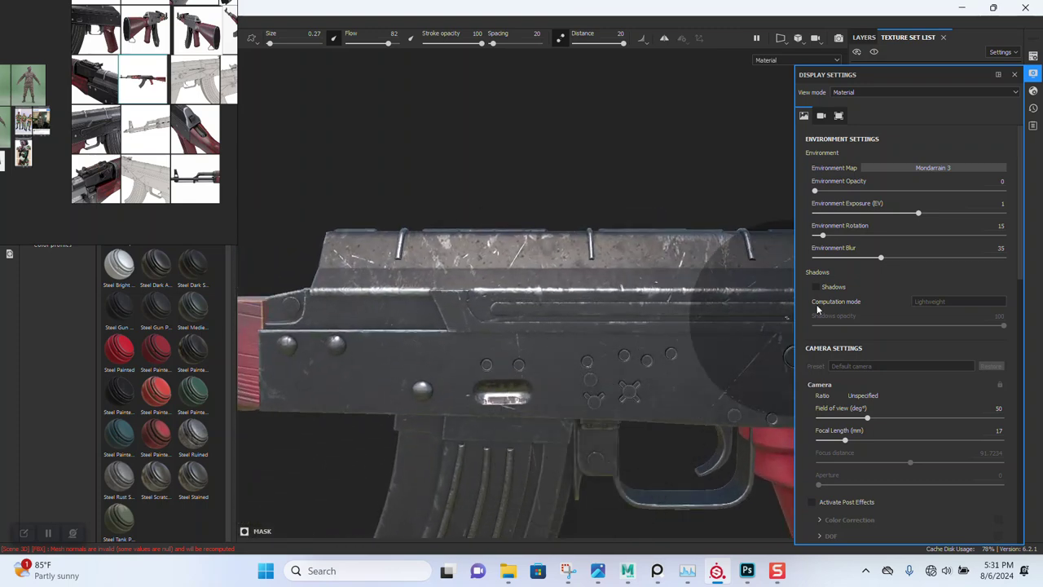
{"action": "left_click", "coordinate": [993, 202]}
{"action": "type", "text": "0"}
{"action": "key", "text": "Return"}
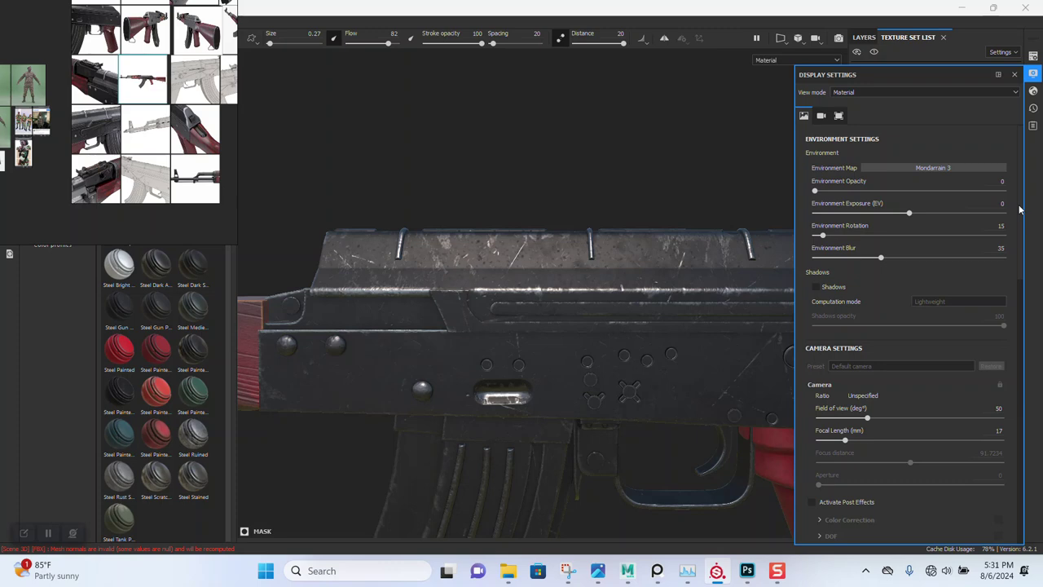
{"action": "left_click", "coordinate": [928, 169]}
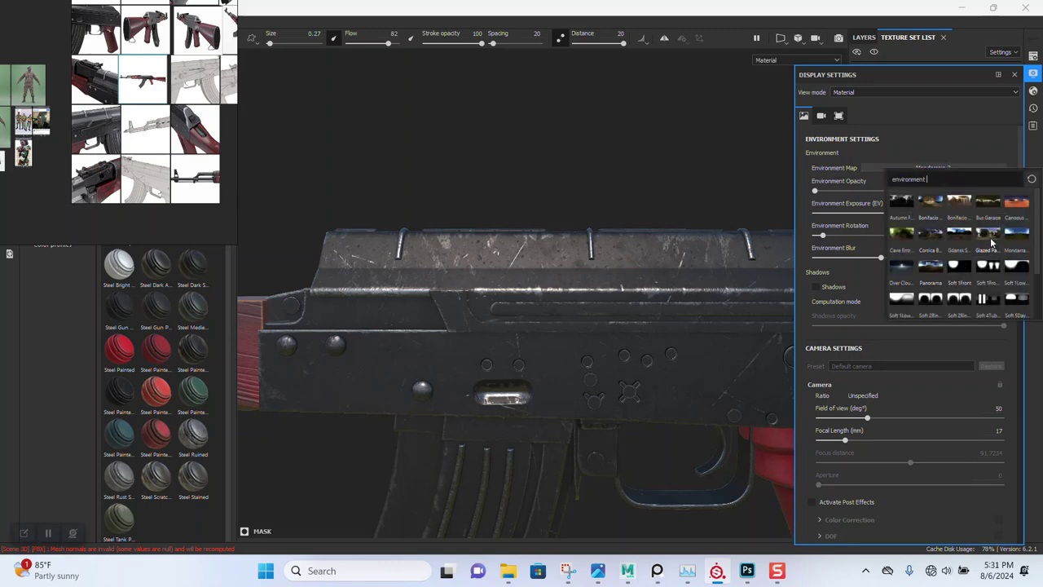
Preview the rifle under the Bonifacio Street and Tomoco Studio environment maps.
{"action": "left_click", "coordinate": [960, 206]}
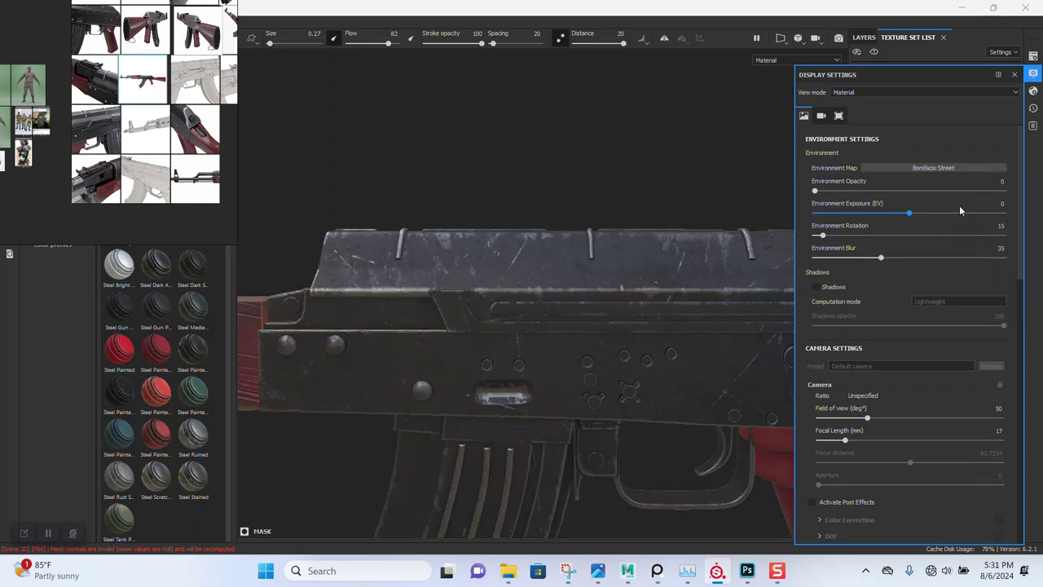
{"action": "left_click", "coordinate": [952, 169]}
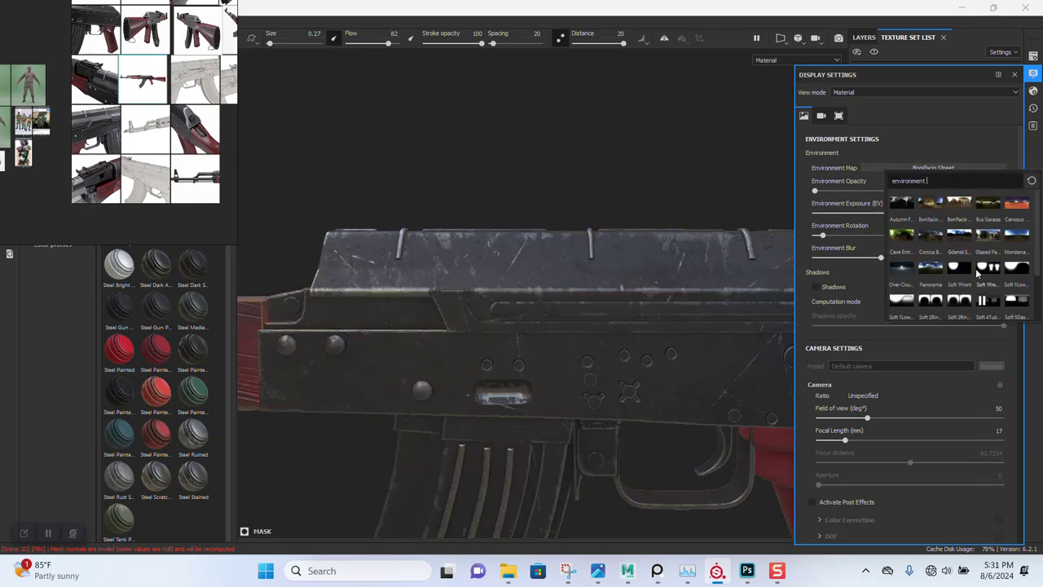
{"action": "left_click", "coordinate": [1015, 273]}
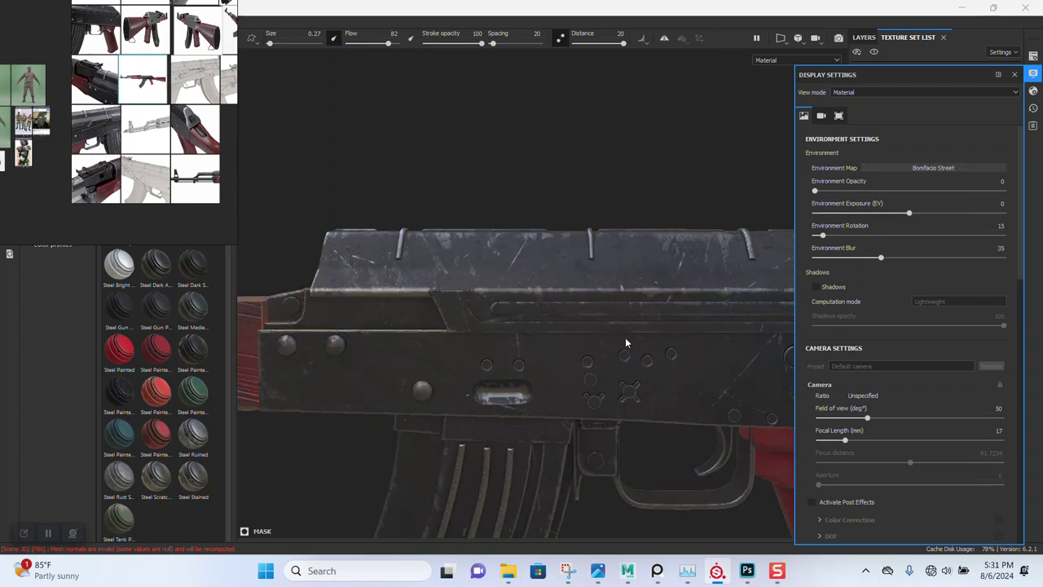
{"action": "scroll", "coordinate": [500, 279], "scroll_direction": "down", "scroll_amount": 2}
{"action": "scroll", "coordinate": [606, 316], "scroll_direction": "down", "scroll_amount": 1}
{"action": "left_click_drag", "start_coordinate": [608, 304], "coordinate": [617, 281], "text": "alt"}
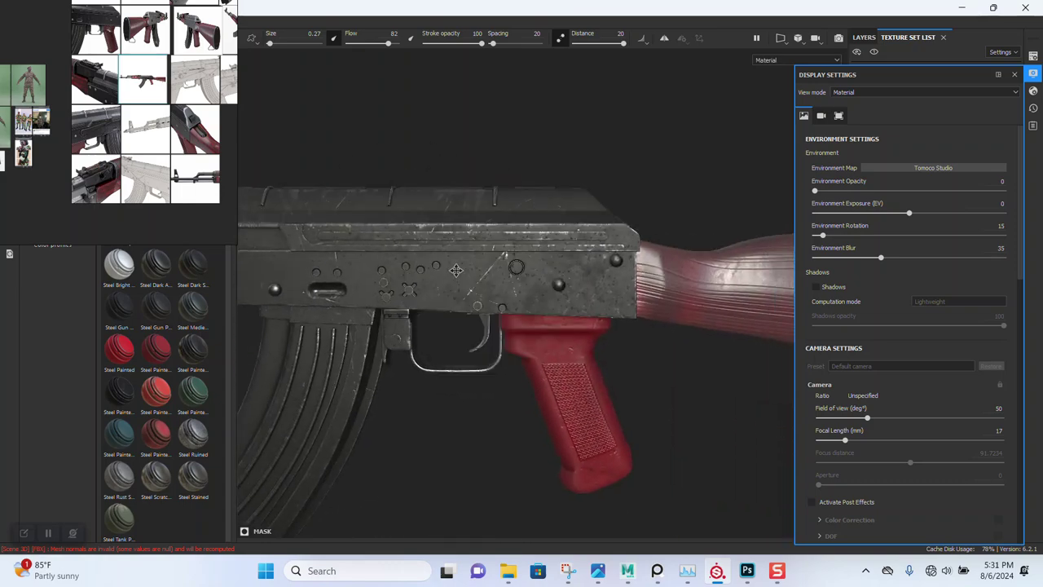
{"action": "scroll", "coordinate": [603, 326], "scroll_direction": "up", "scroll_amount": 2}
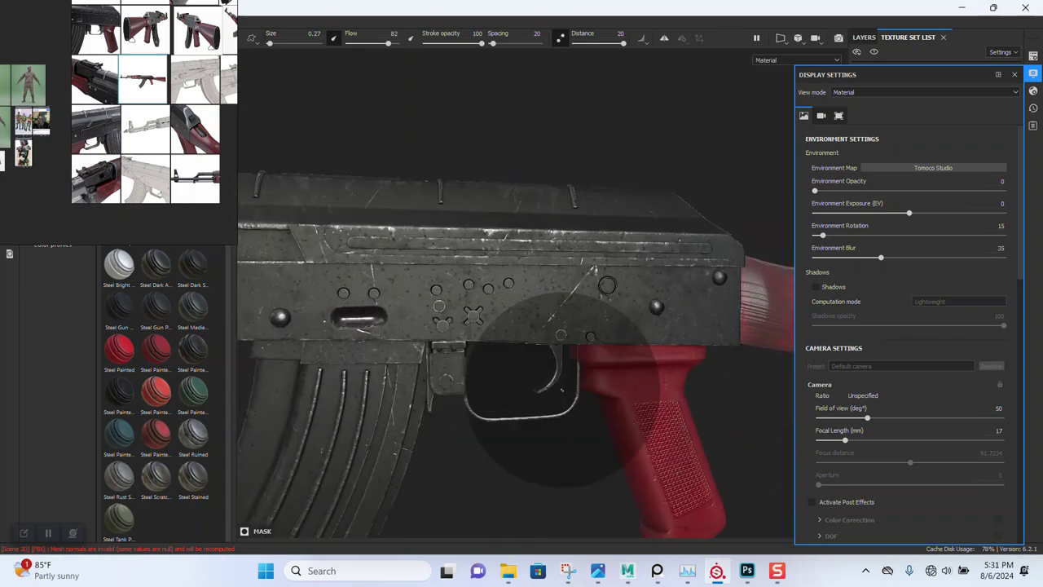
{"action": "scroll", "coordinate": [559, 245], "scroll_direction": "up", "scroll_amount": 2}
{"action": "scroll", "coordinate": [573, 391], "scroll_direction": "up", "scroll_amount": 2}
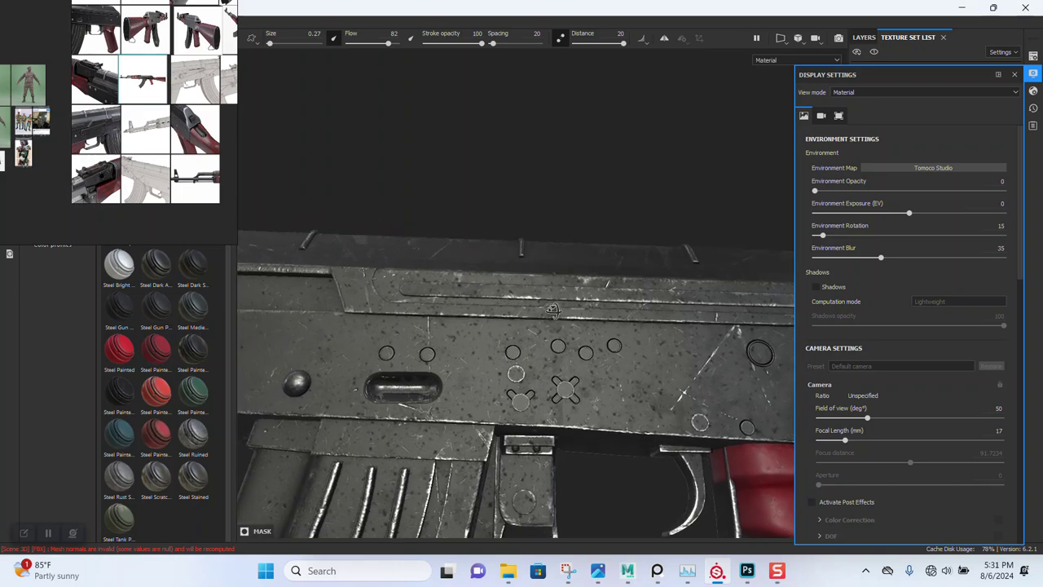
{"action": "left_click_drag", "start_coordinate": [576, 365], "coordinate": [559, 325], "text": "alt"}
{"action": "right_click_drag", "start_coordinate": [558, 326], "coordinate": [400, 241], "text": "alt"}
{"action": "mouse_move", "coordinate": [400, 241]}
{"action": "left_mouse_down", "text": "alt"}
{"action": "mouse_move", "coordinate": [502, 354]}
{"action": "mouse_move", "coordinate": [527, 337]}
{"action": "left_mouse_up", "text": "alt"}
Settle on Mondarrain 3 with environment rotation 22 and close the display settings.
{"action": "right_click_drag", "start_coordinate": [527, 337], "coordinate": [581, 340], "text": "shift"}
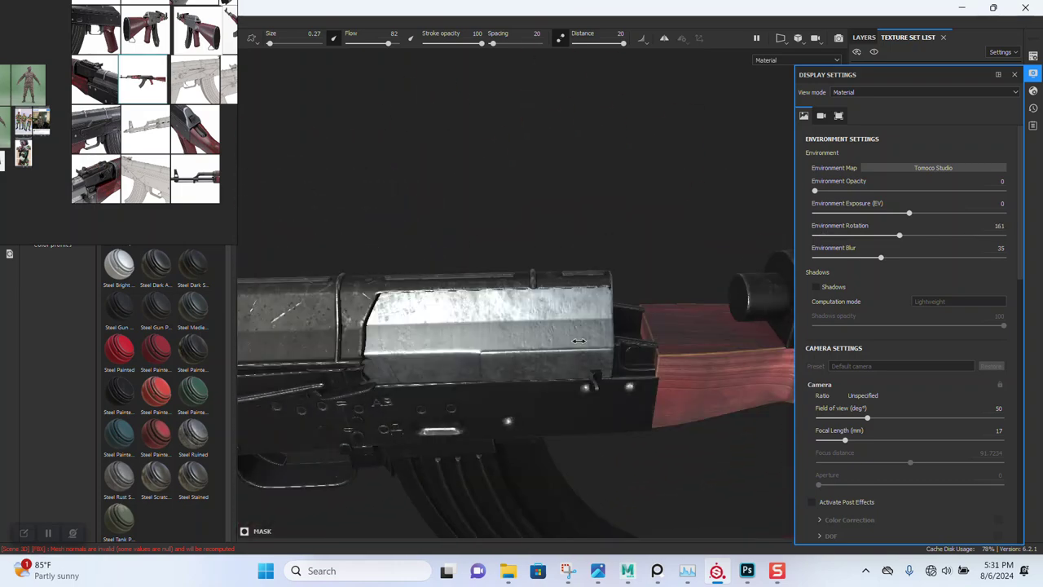
{"action": "mouse_move", "coordinate": [522, 388]}
{"action": "left_mouse_down", "text": "alt"}
{"action": "mouse_move", "coordinate": [475, 364]}
{"action": "mouse_move", "coordinate": [546, 279]}
{"action": "mouse_move", "coordinate": [546, 240]}
{"action": "mouse_move", "coordinate": [403, 220]}
{"action": "mouse_move", "coordinate": [570, 345]}
{"action": "mouse_move", "coordinate": [592, 340]}
{"action": "mouse_move", "coordinate": [376, 346]}
{"action": "mouse_move", "coordinate": [488, 325]}
{"action": "left_mouse_up", "text": "alt"}
{"action": "right_click_drag", "start_coordinate": [488, 325], "coordinate": [803, 258], "text": "shift"}
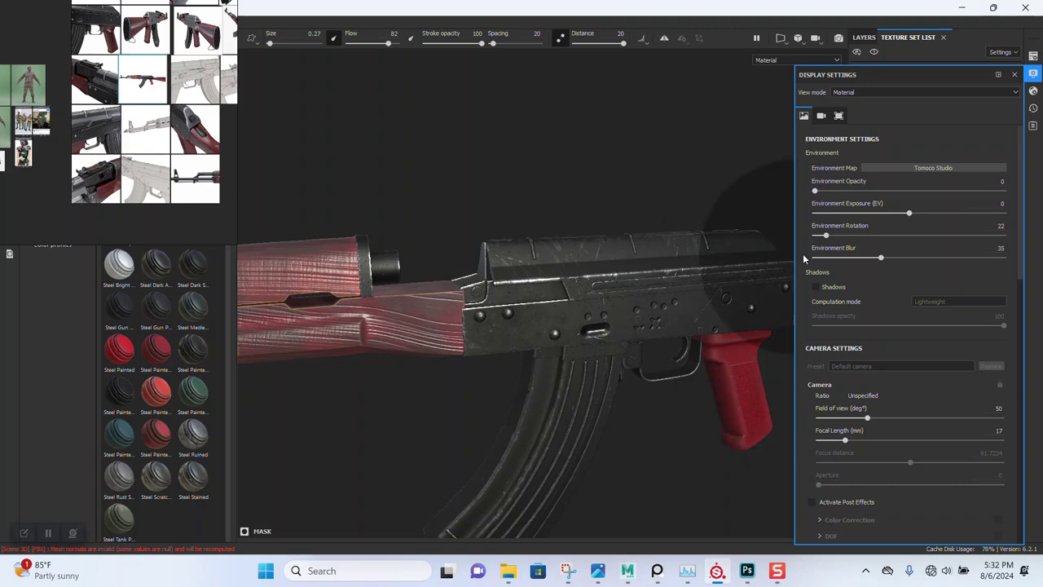
{"action": "left_click", "coordinate": [885, 165]}
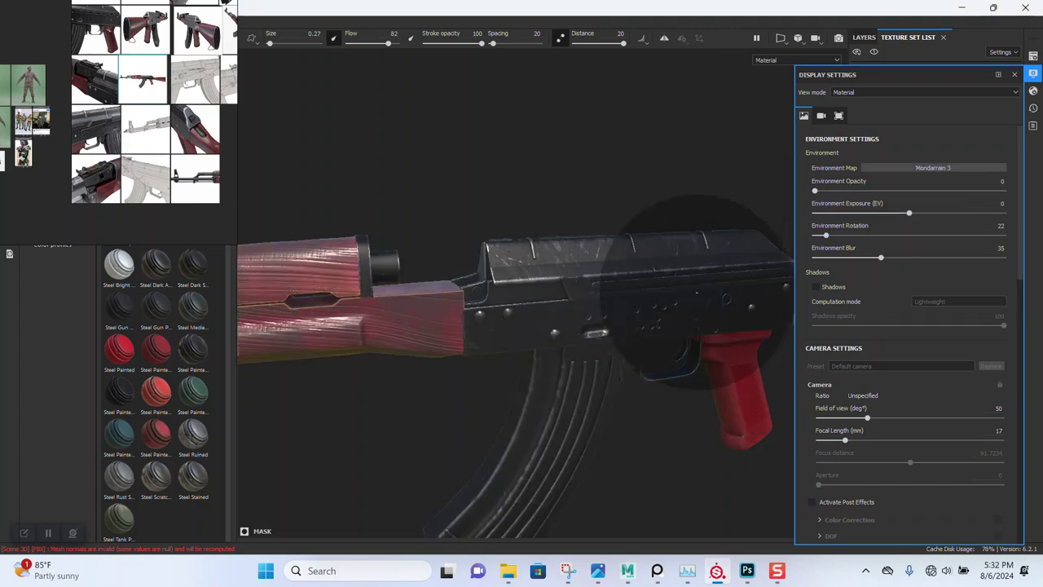
{"action": "left_click", "coordinate": [1013, 75]}
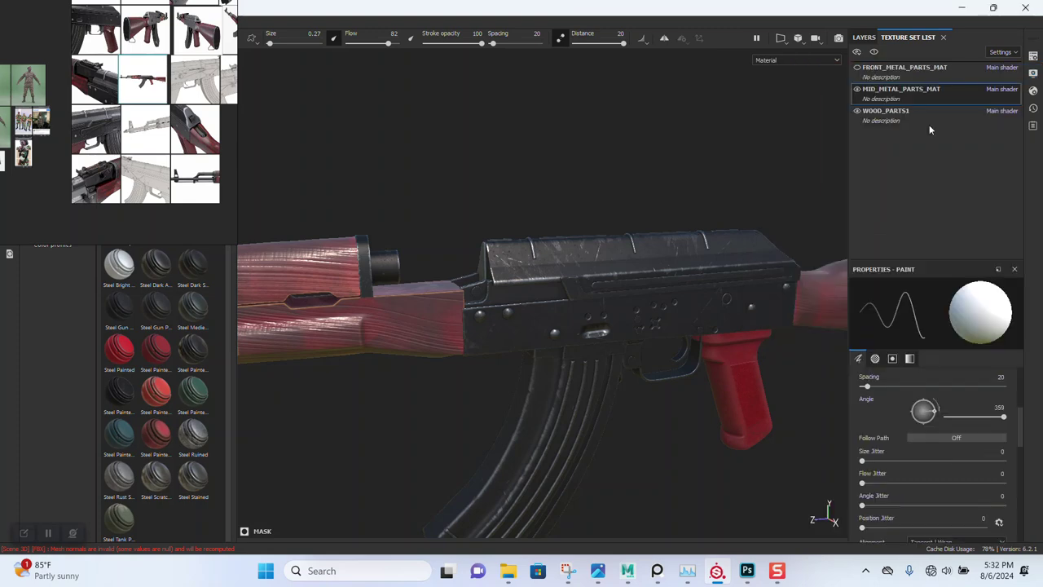